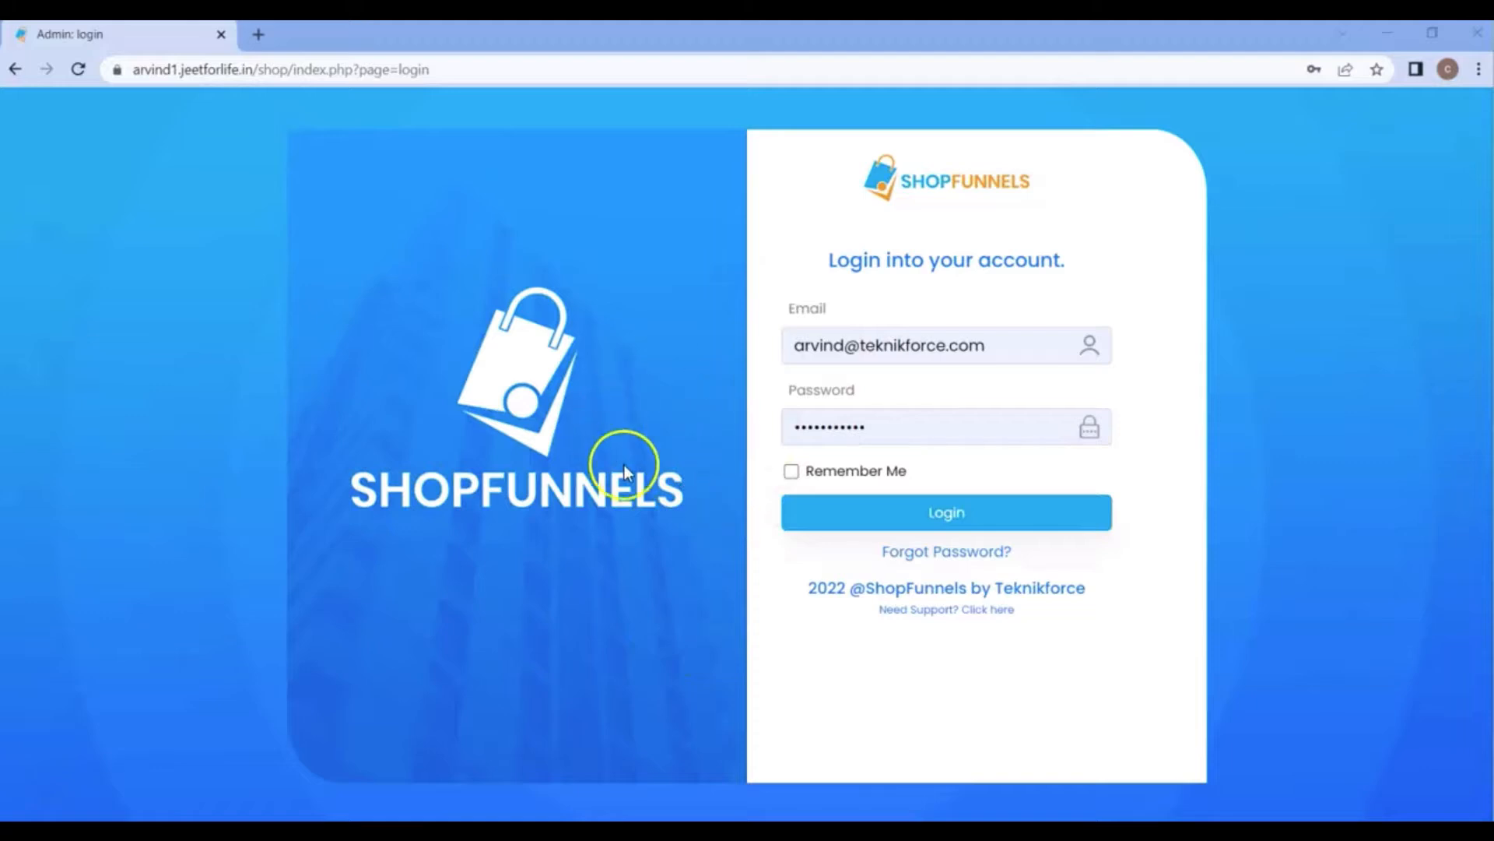
- Log in to the admin account and open the nimble store for editing
left_click(945, 517)
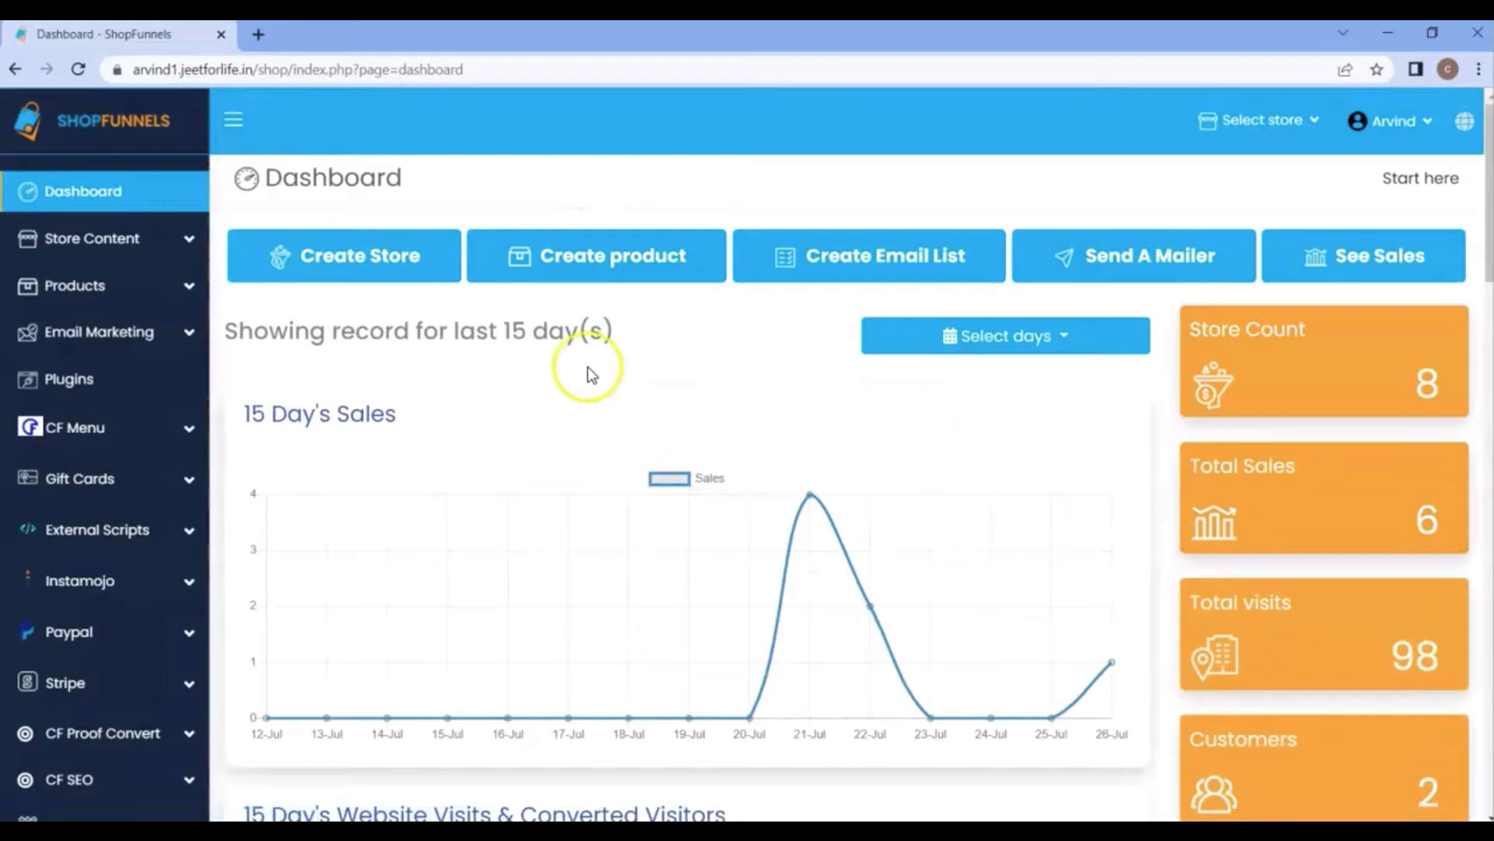
left_click(137, 243)
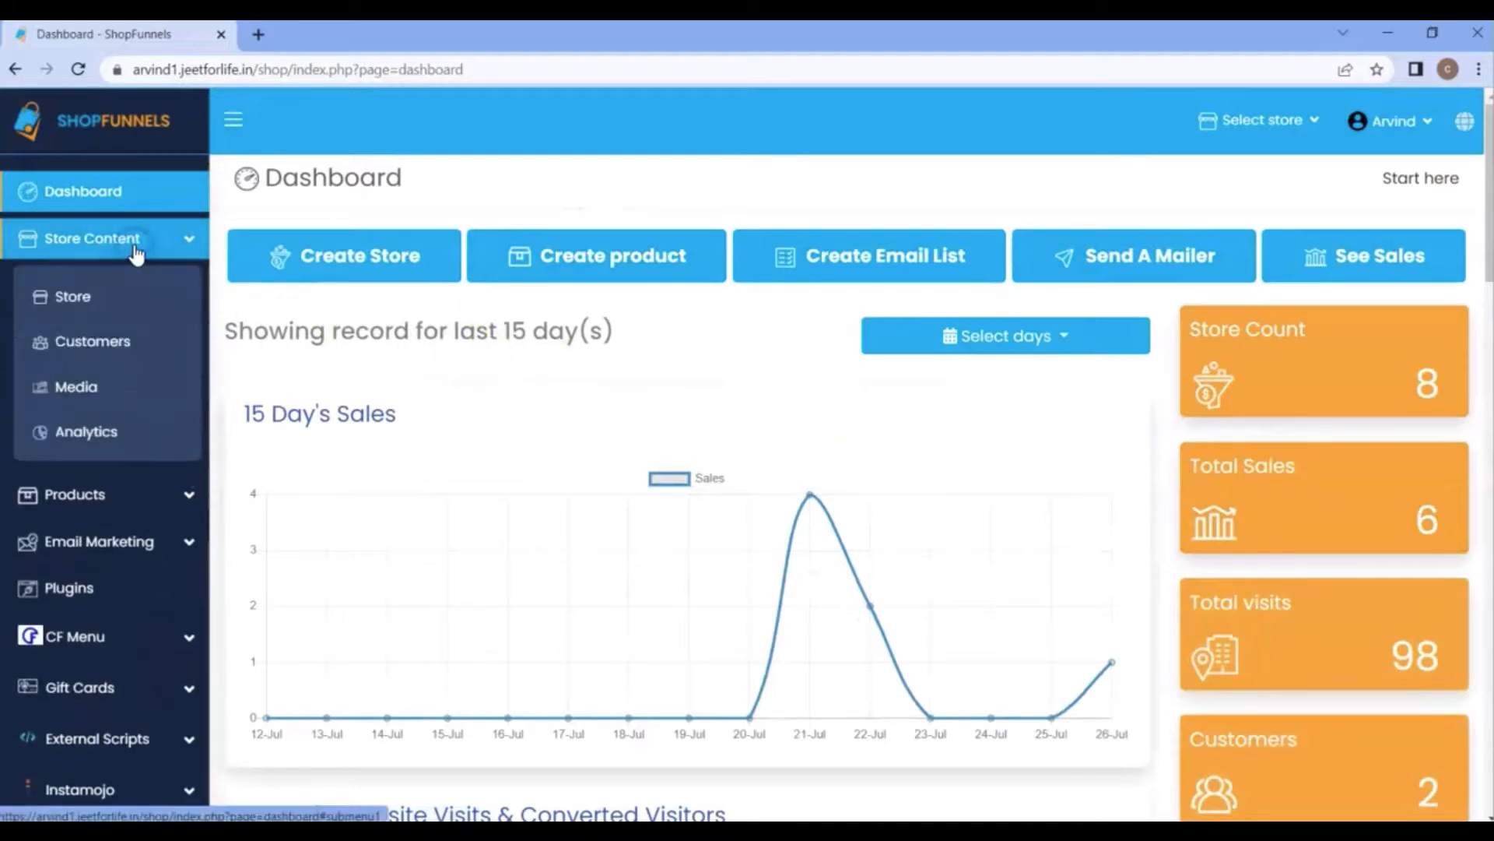
left_click(107, 309)
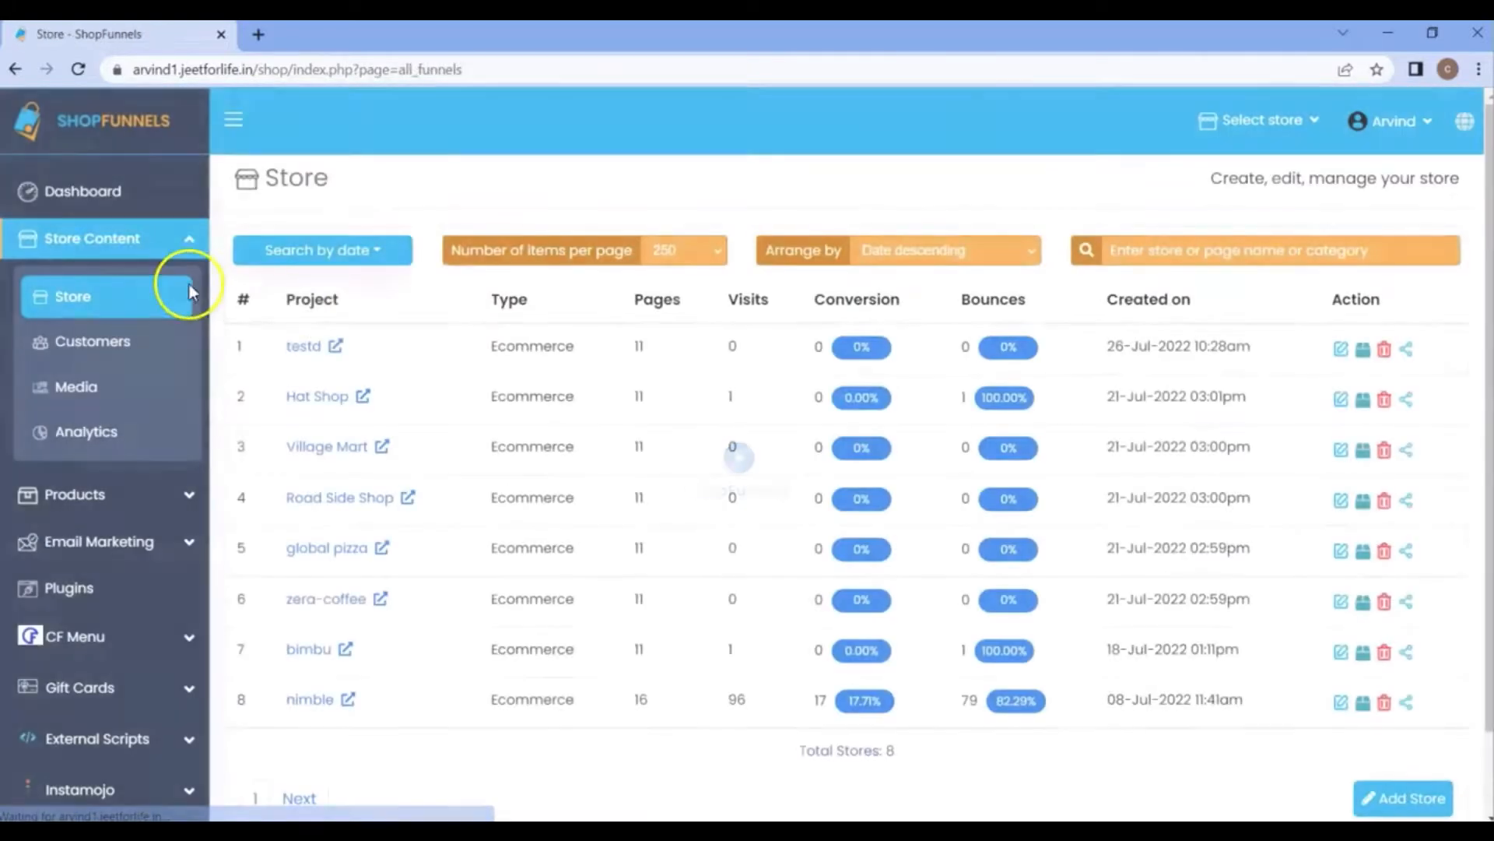
scroll(1144, 642, "down", 1)
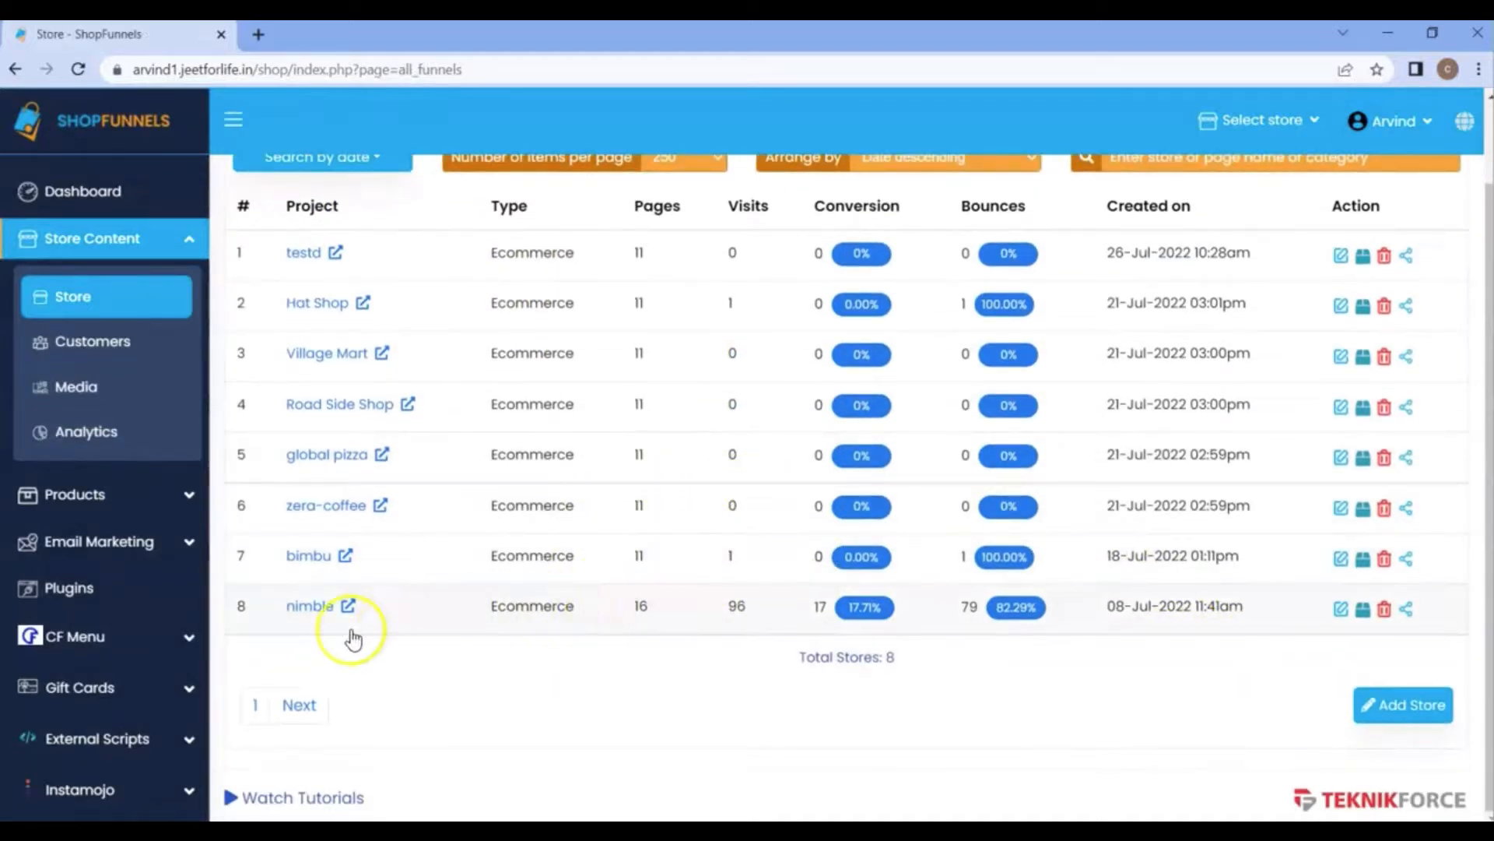
left_click(1338, 609)
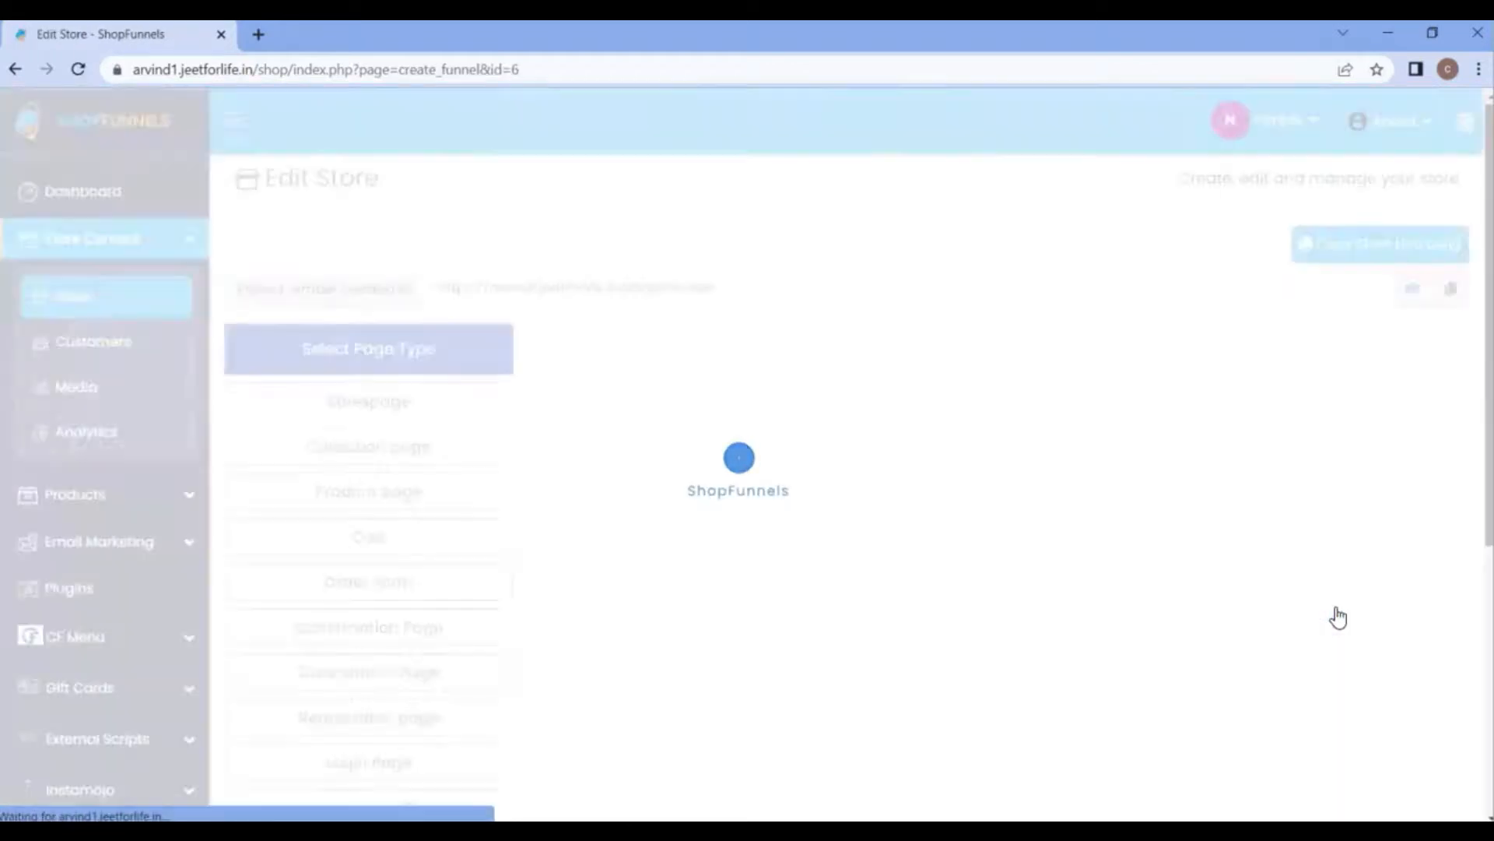
- Select the Membership Page among the nimble store's page types
left_click(384, 400)
scroll(384, 405, "down", 3)
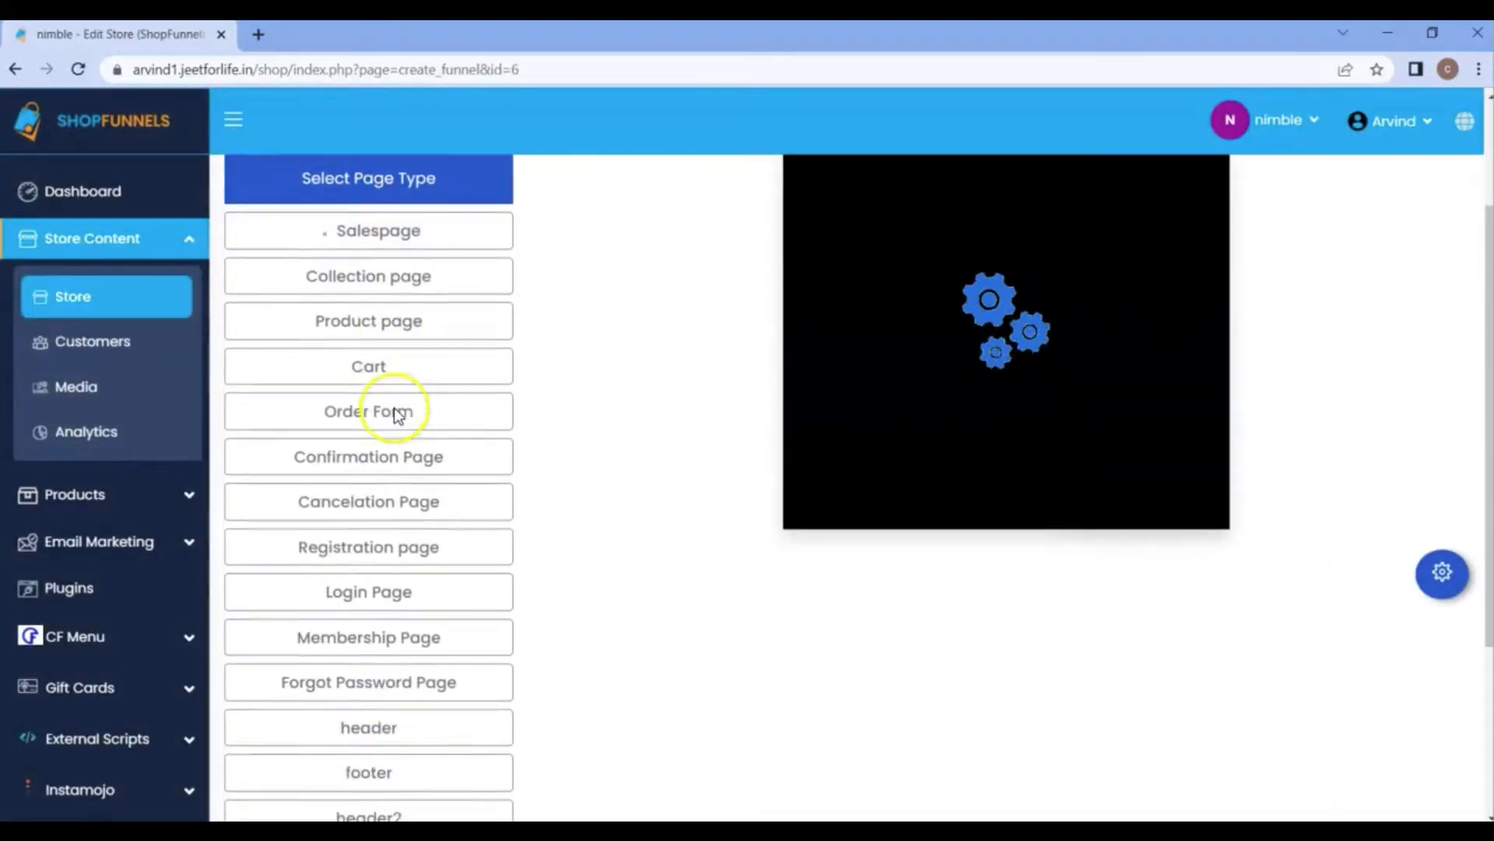
left_click(392, 515)
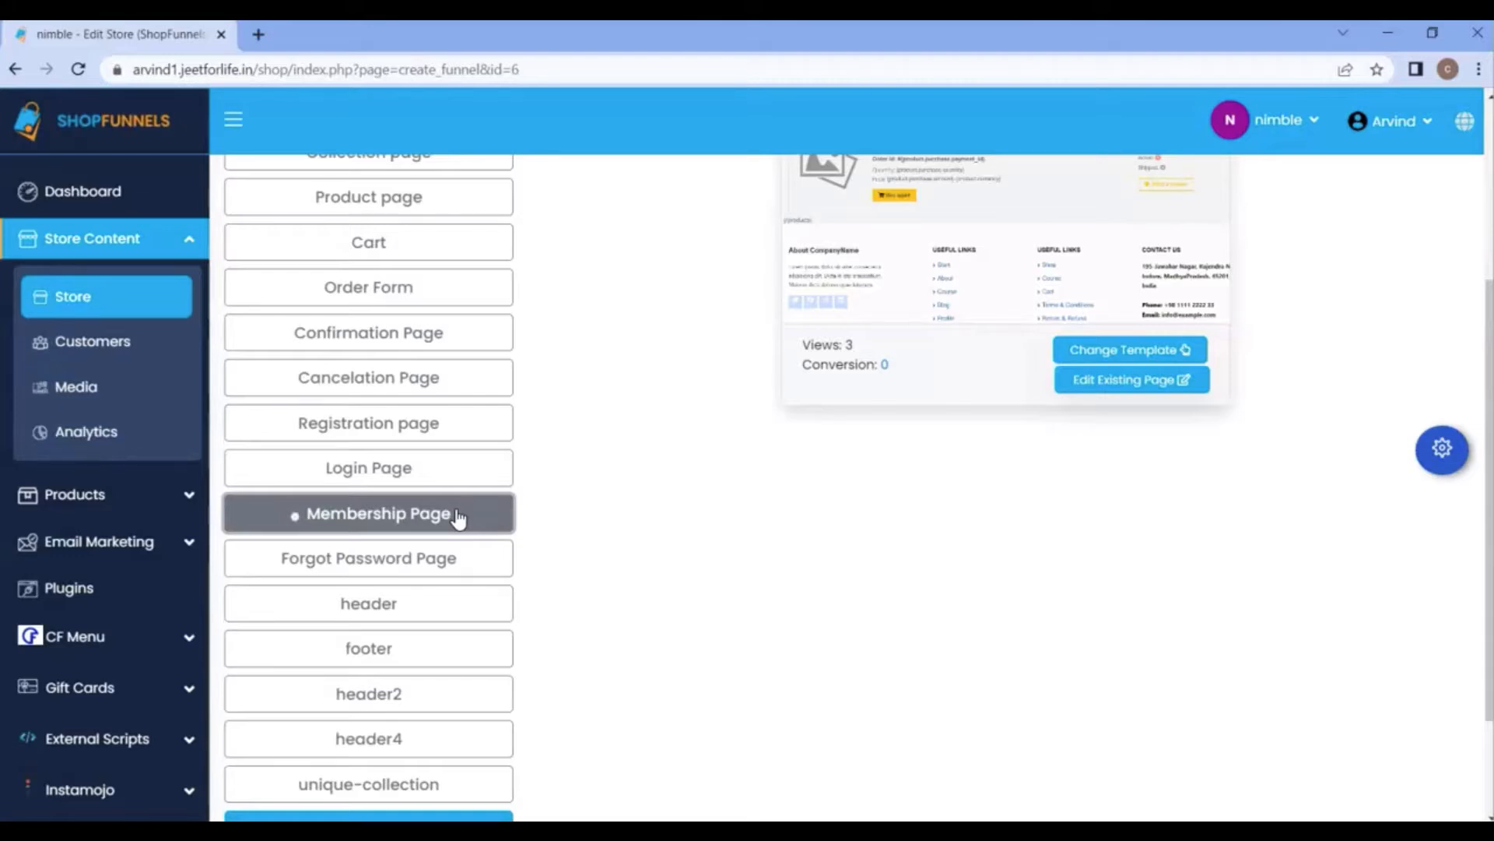
left_click(459, 518)
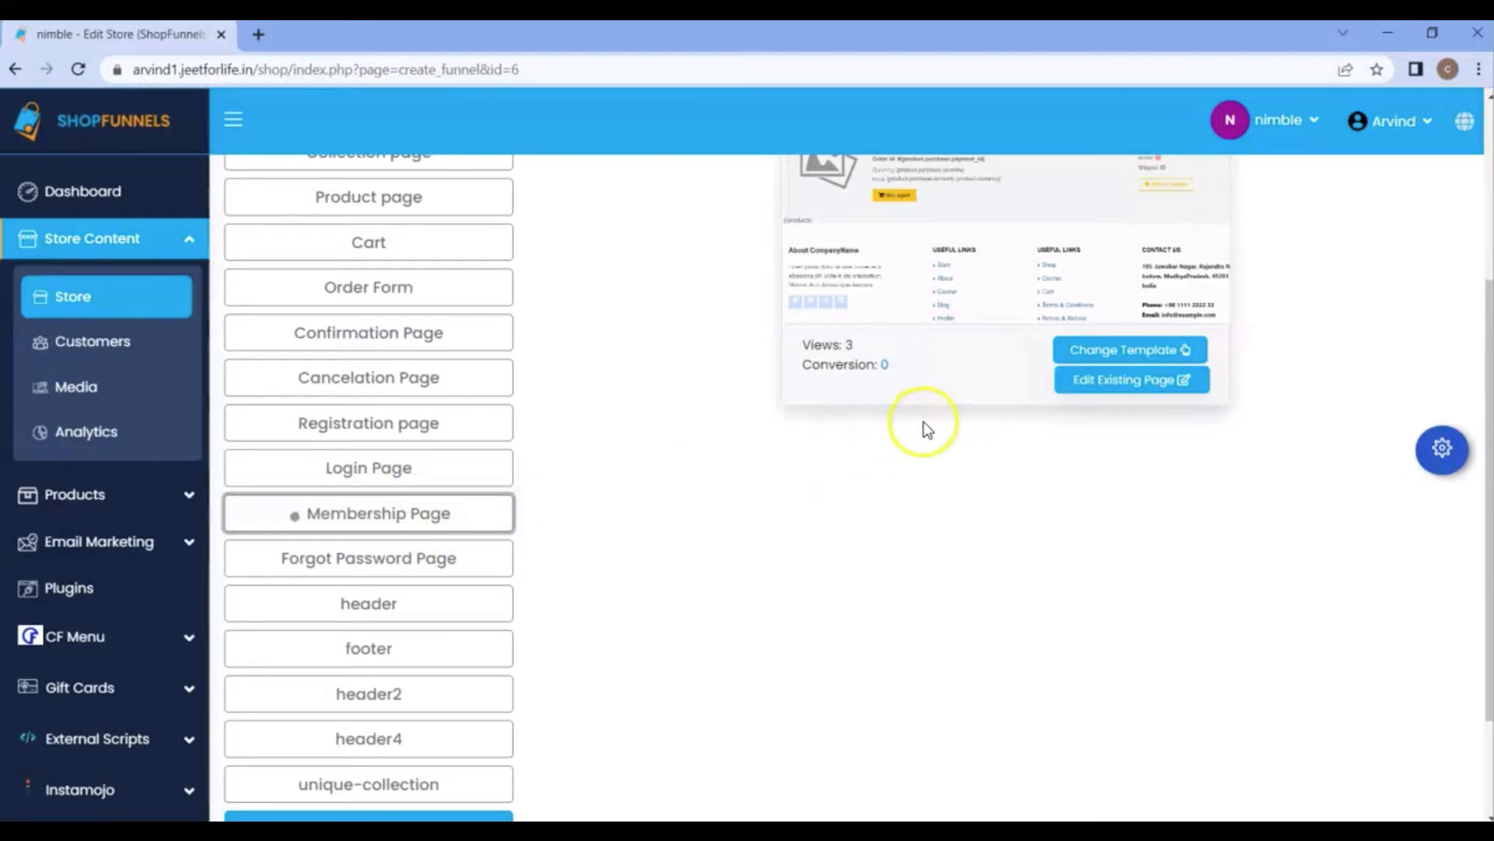
- Look over the available Membership category templates and return to the store's page overview without choosing one
left_click(1119, 360)
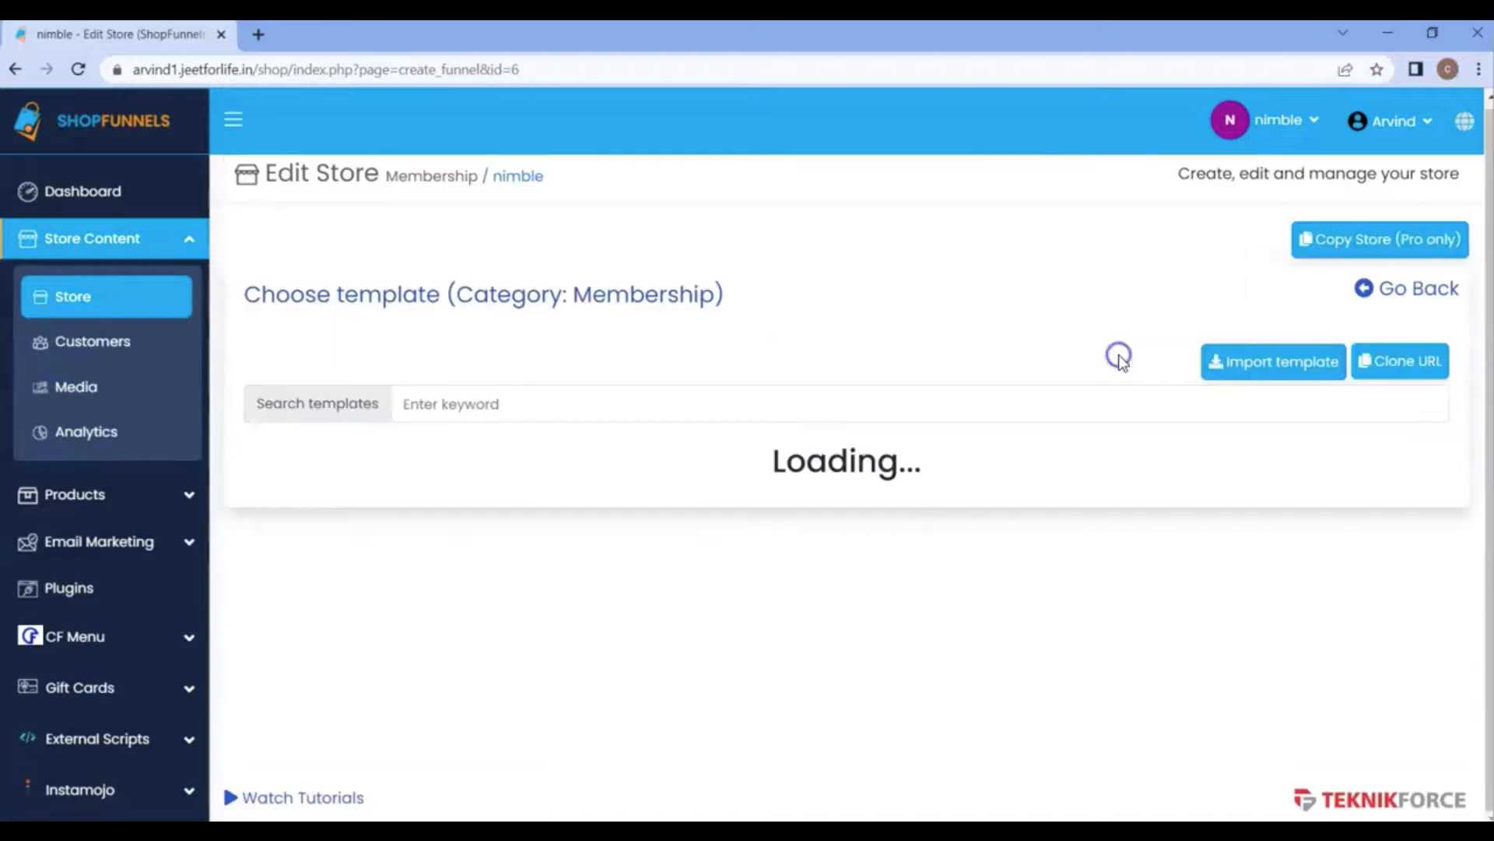
mouse_move(978, 454)
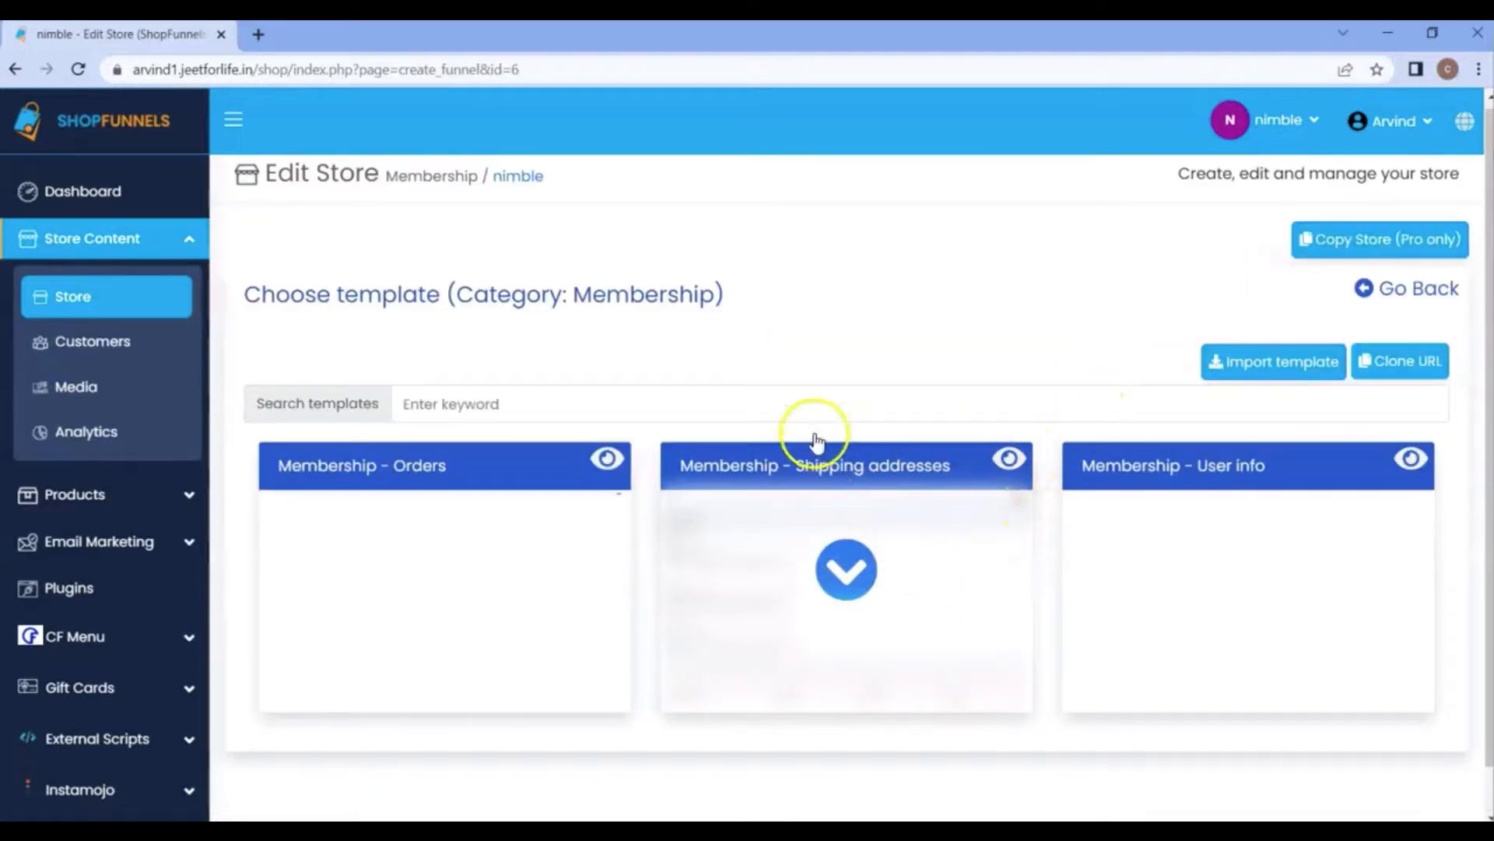
mouse_move(443, 560)
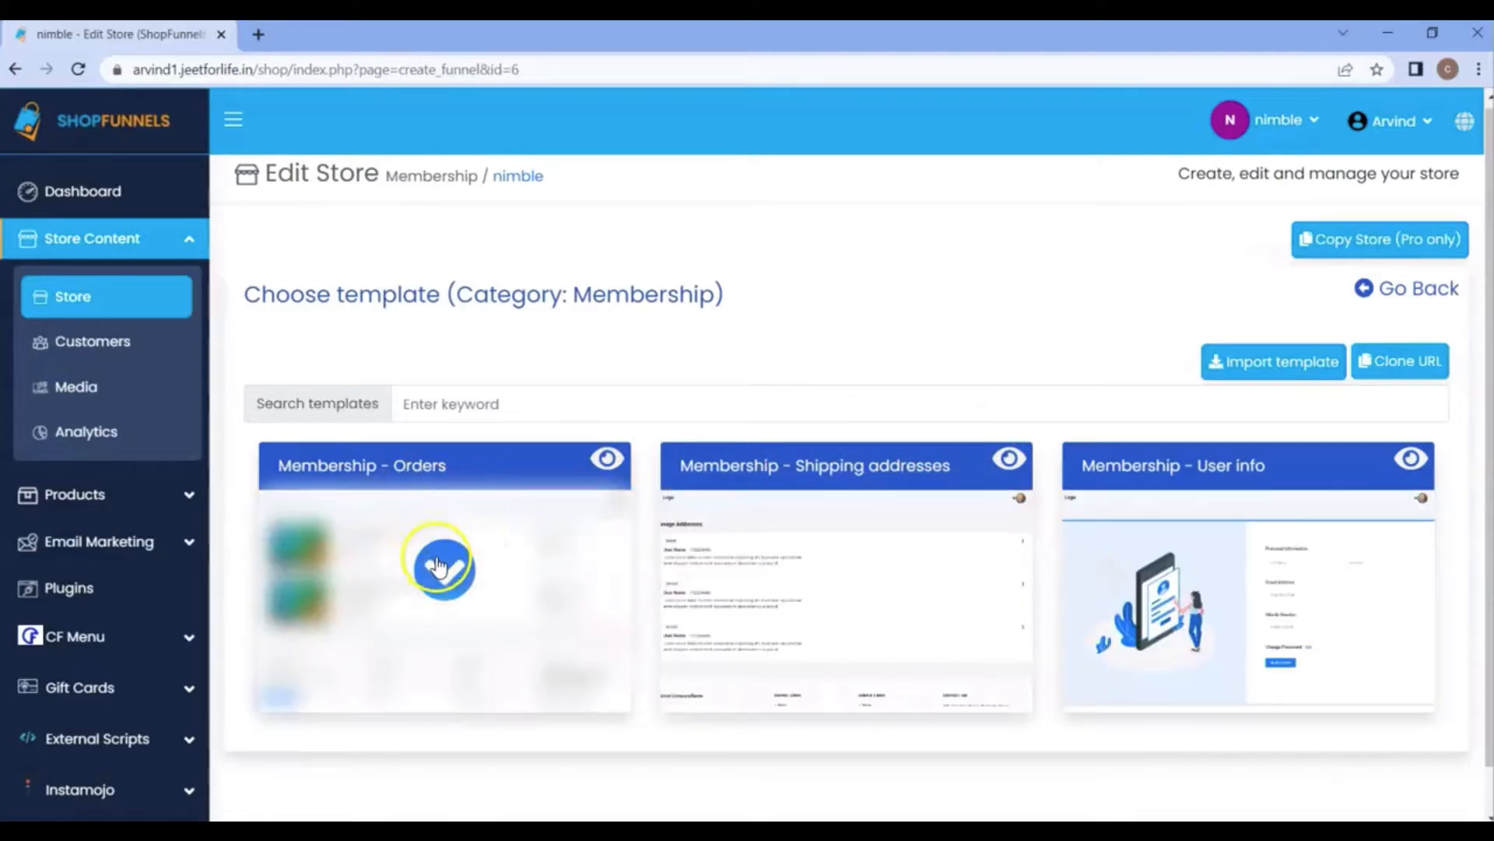
mouse_move(774, 493)
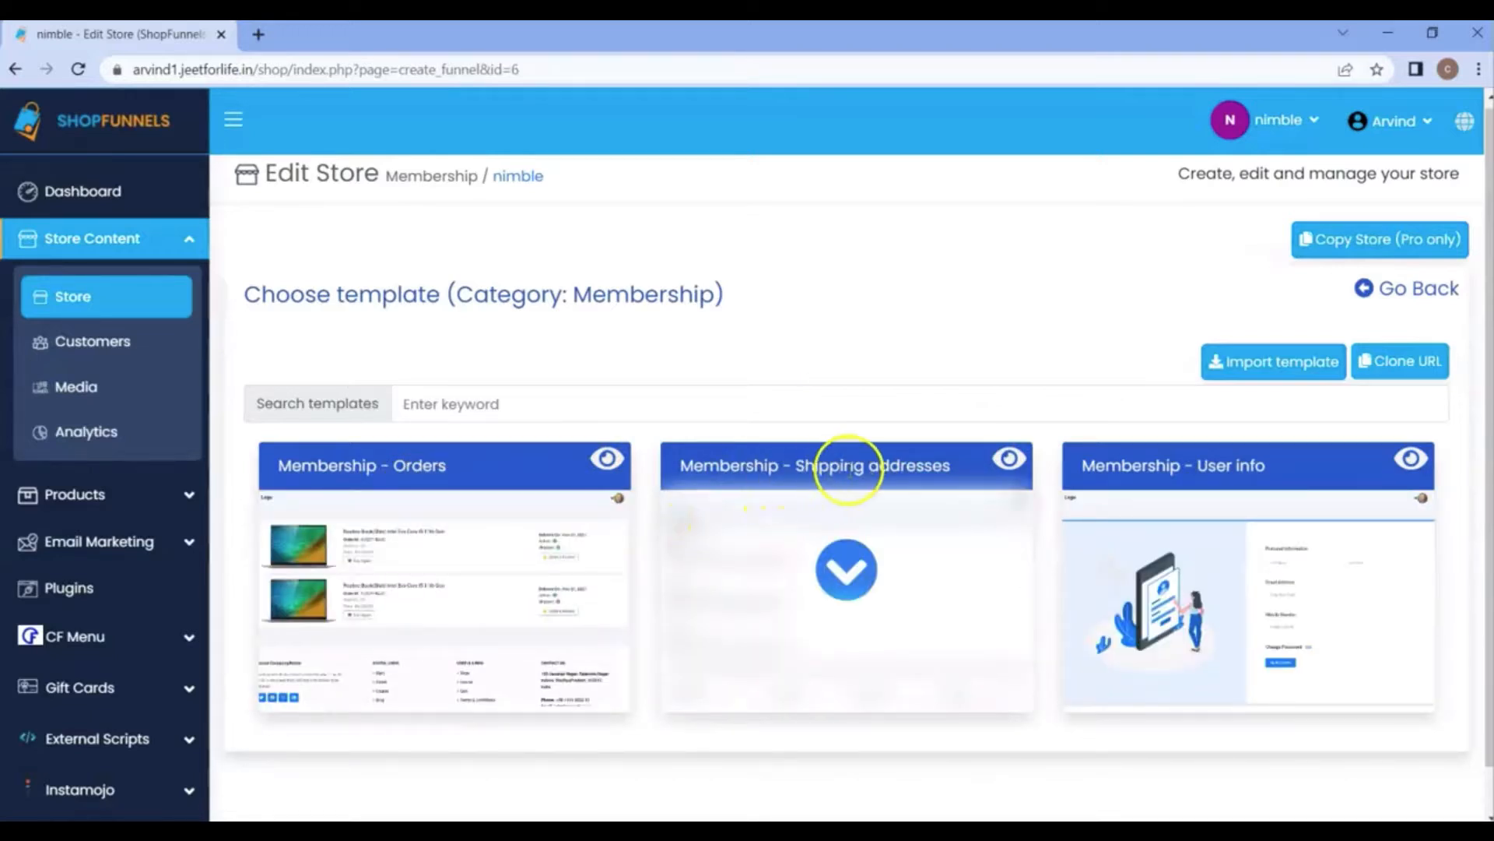
left_click(1368, 293)
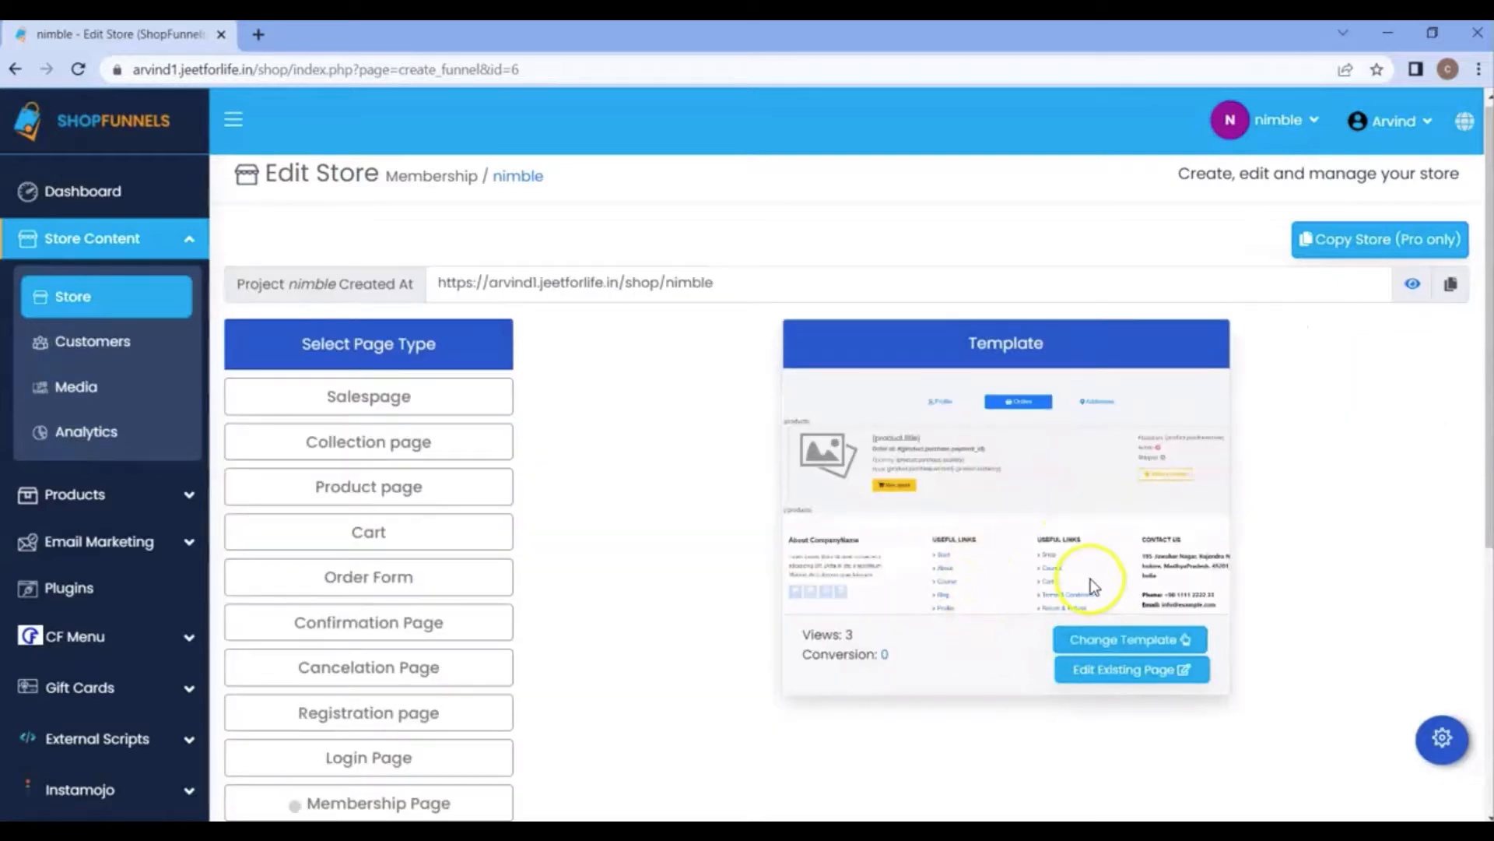
- Open the existing membership page in the page editor and examine its welcome heading, order card and footer sections
scroll(1089, 582, "down", 1)
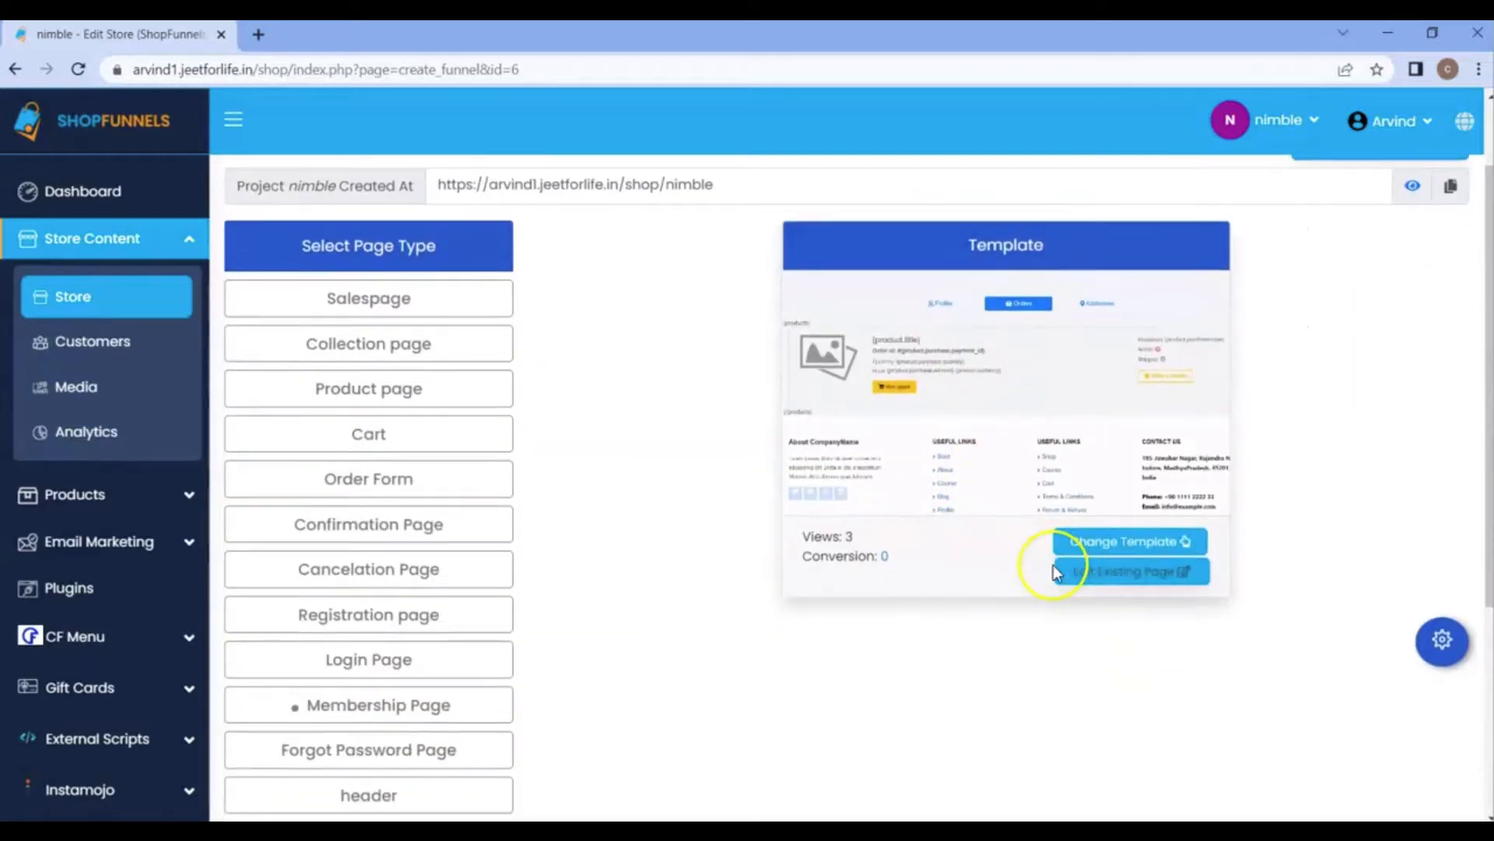
left_click(1135, 572)
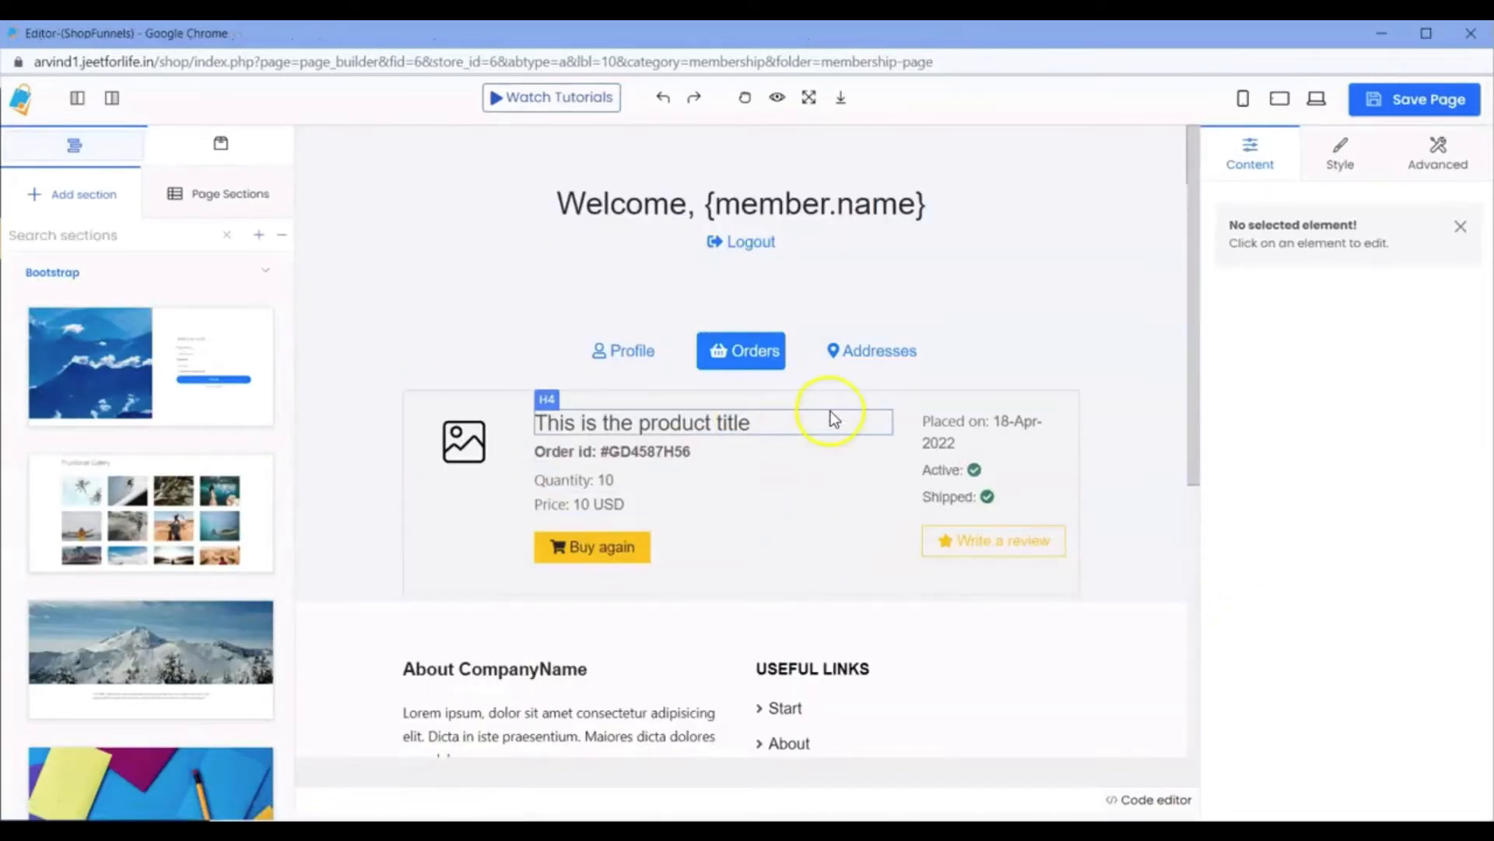
scroll(830, 410, "down", 5)
scroll(817, 407, "up", 5)
left_click(409, 405)
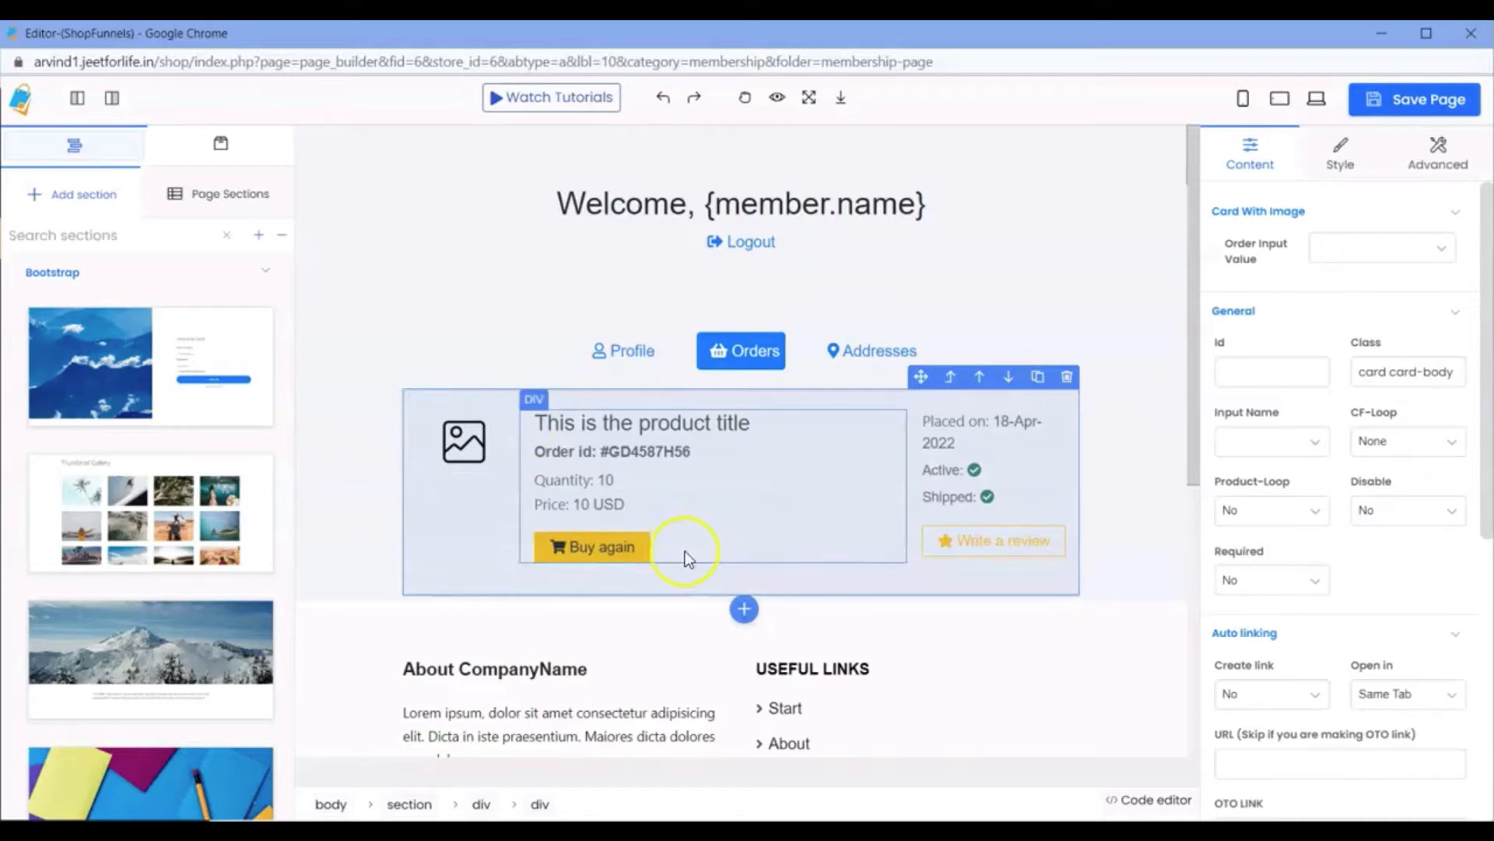
scroll(689, 558, "down", 5)
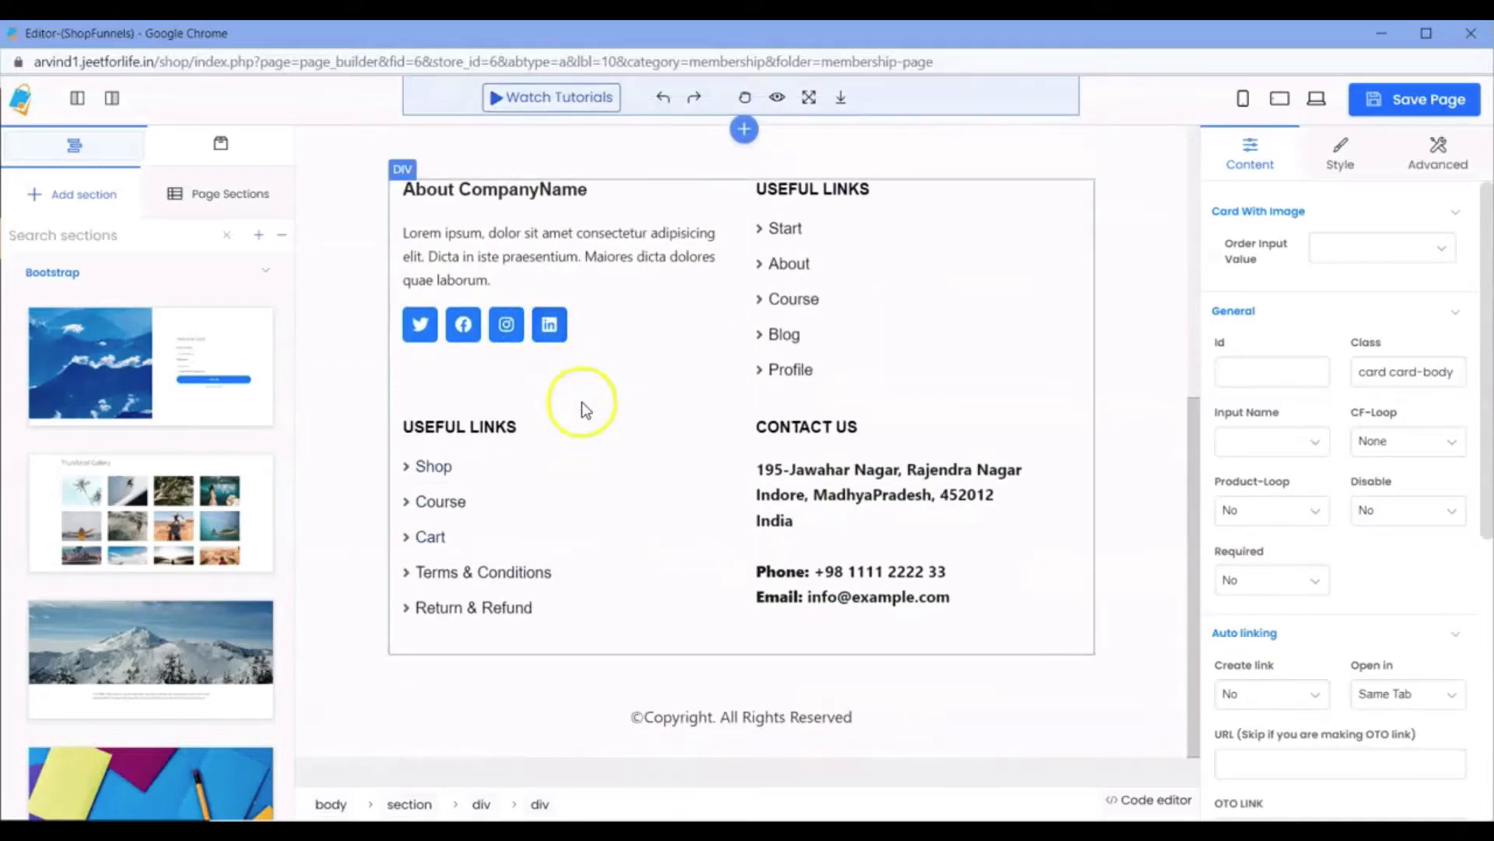
scroll(645, 477, "up", 2)
scroll(778, 603, "down", 2)
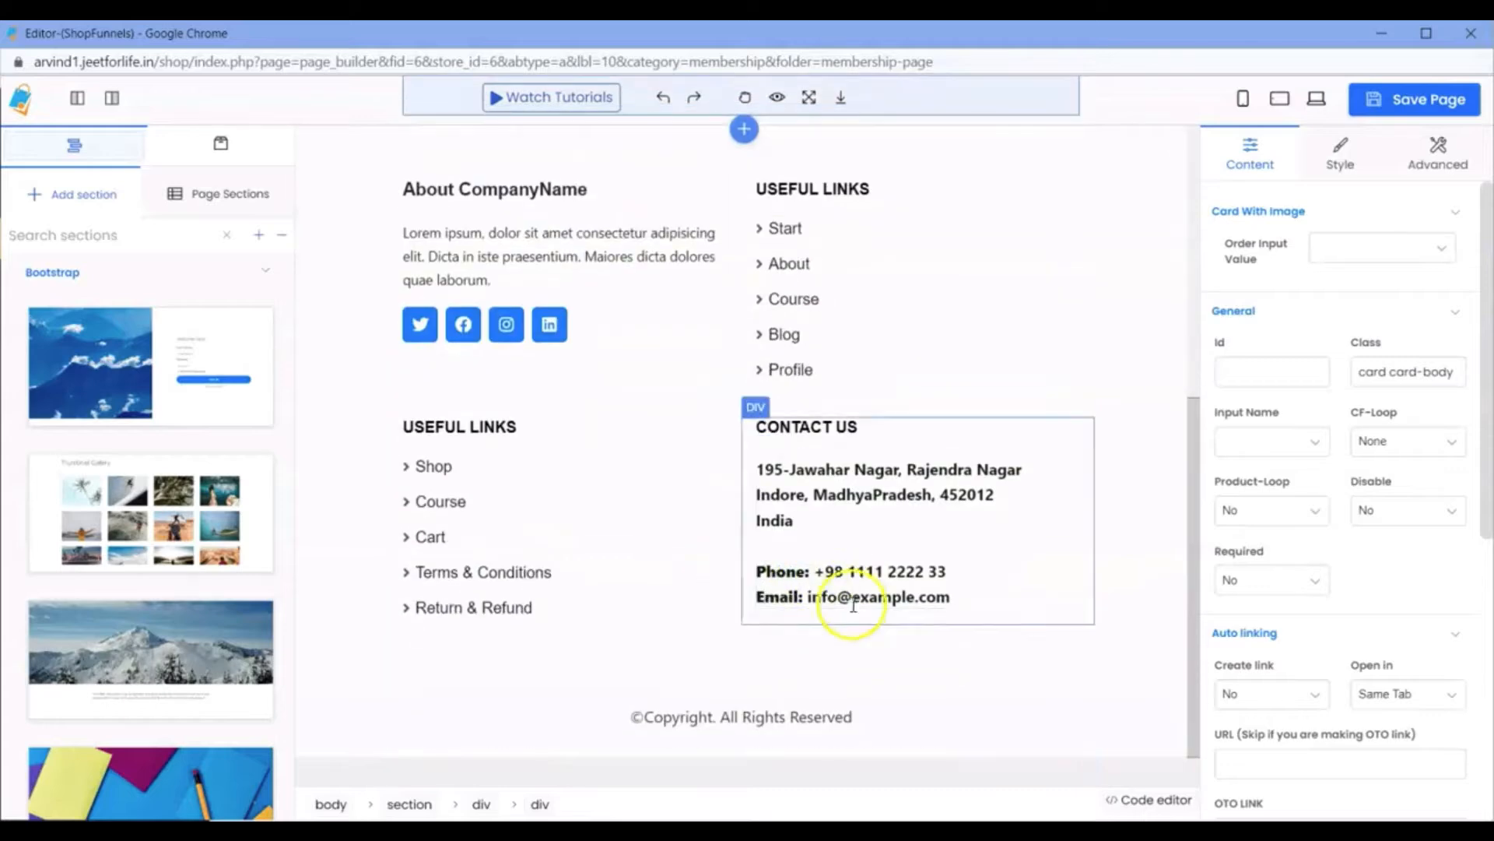
scroll(910, 503, "up", 5)
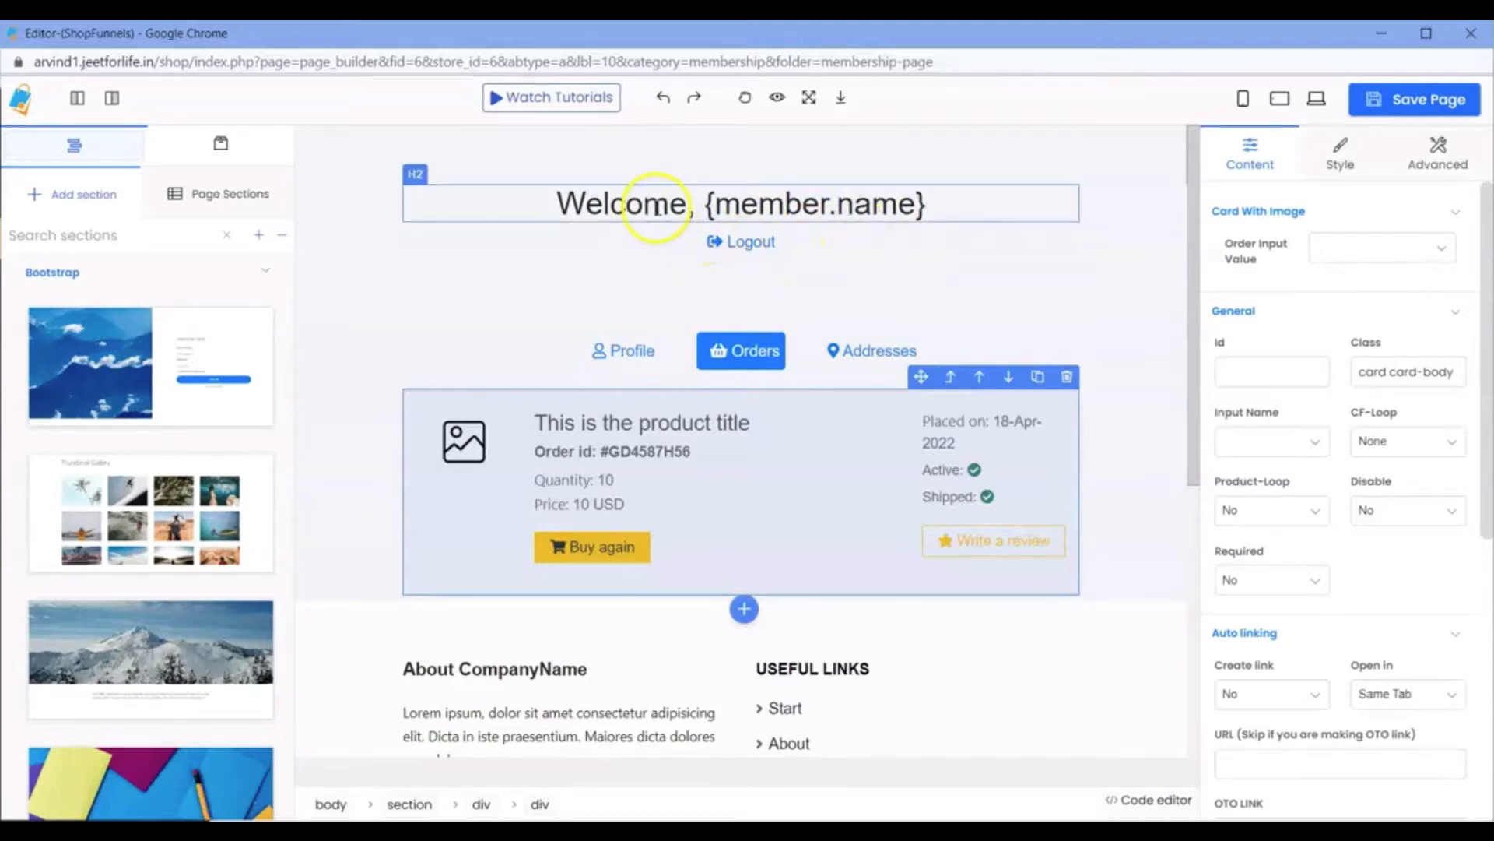
- Inspect the link settings of the Profile and Addresses links, and minimize the editor window
left_click(632, 360)
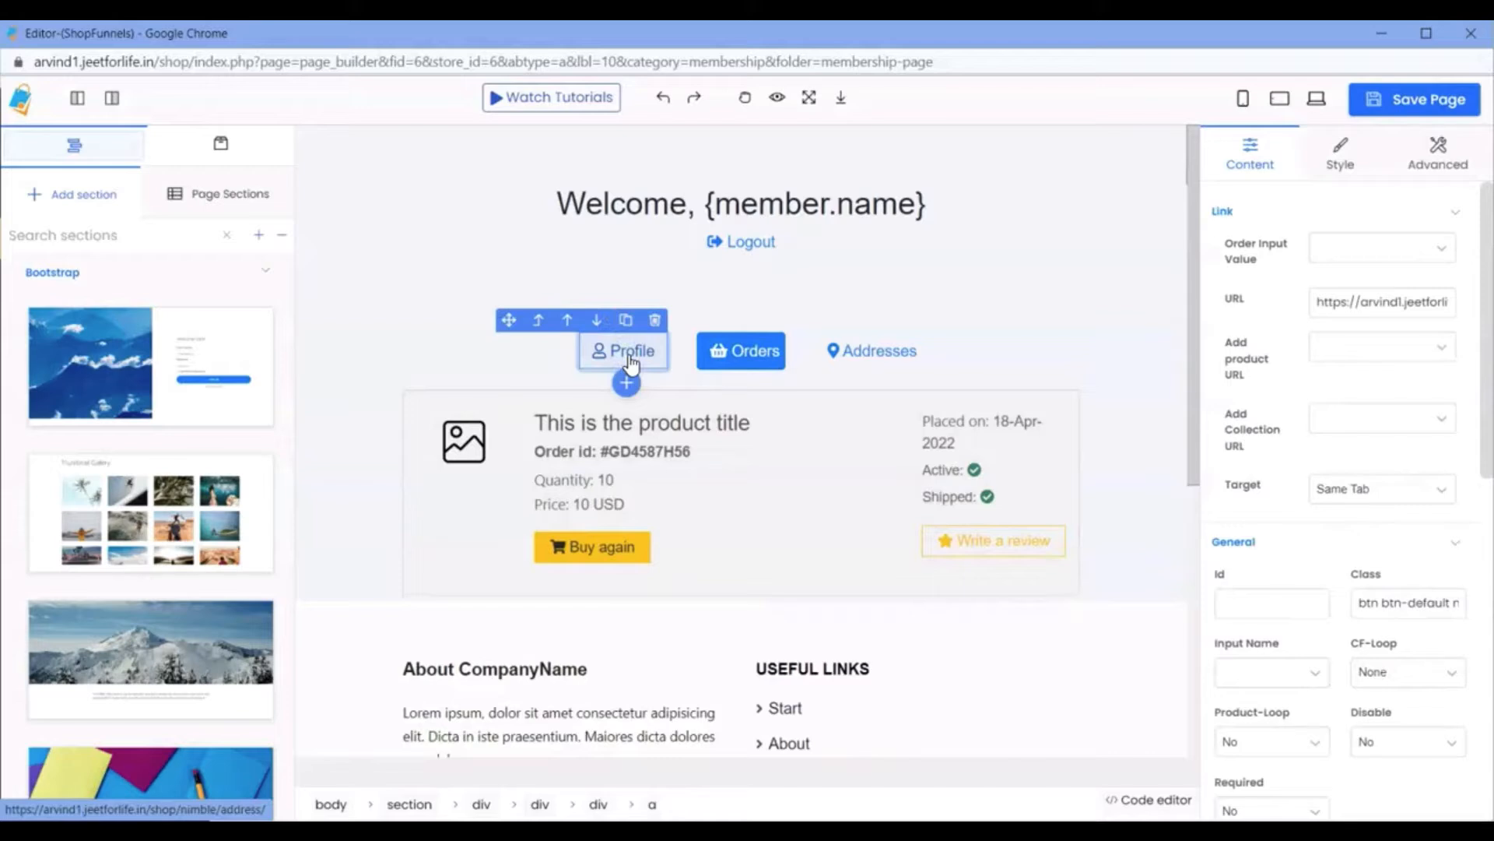
left_click(894, 365)
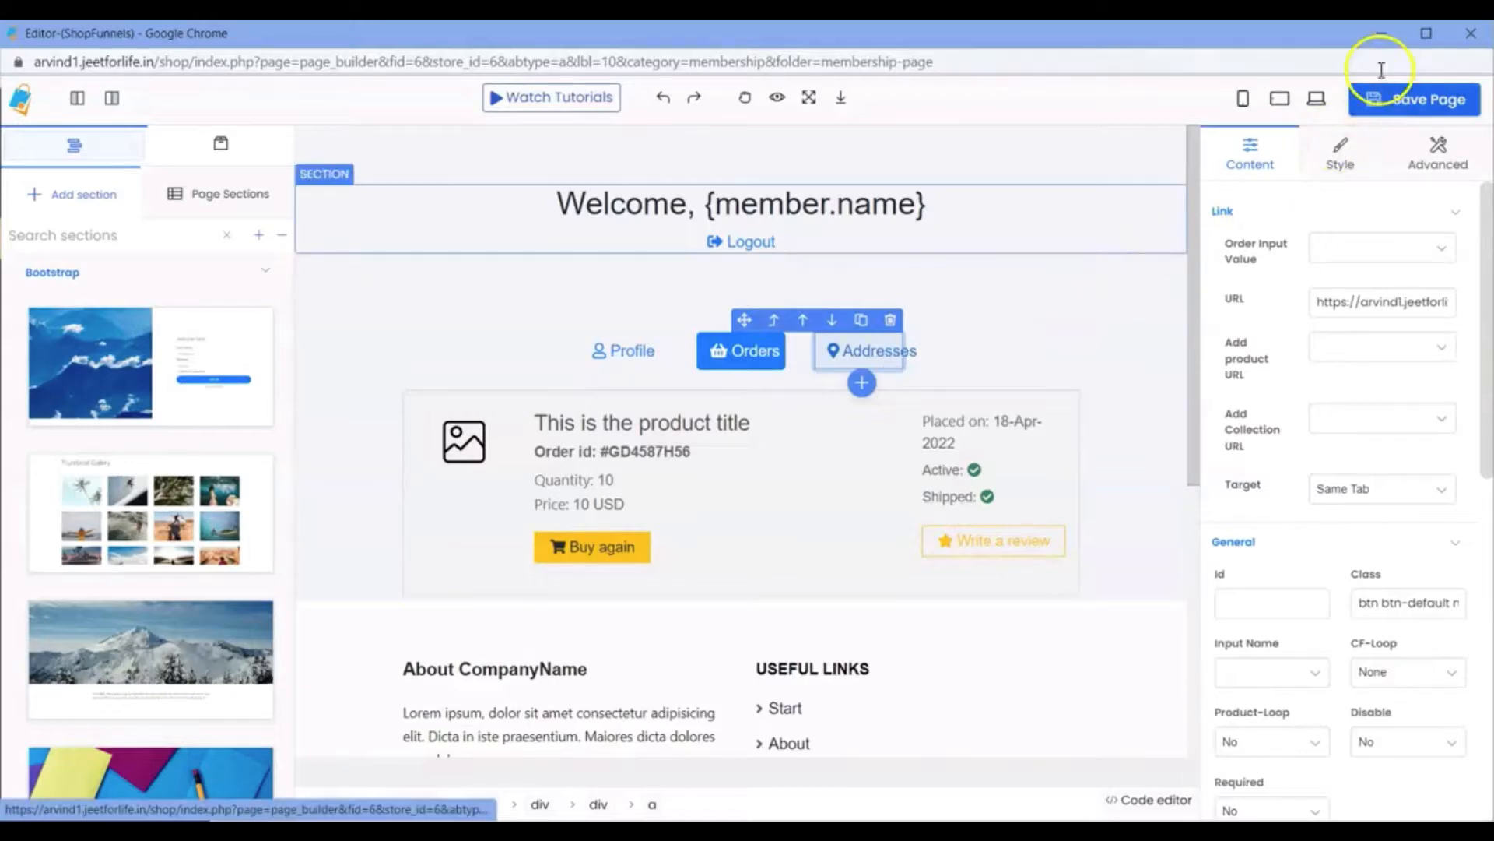
left_click(1383, 35)
- Add two new pages named "address" and "profile" to the nimble store
scroll(545, 498, "down", 4)
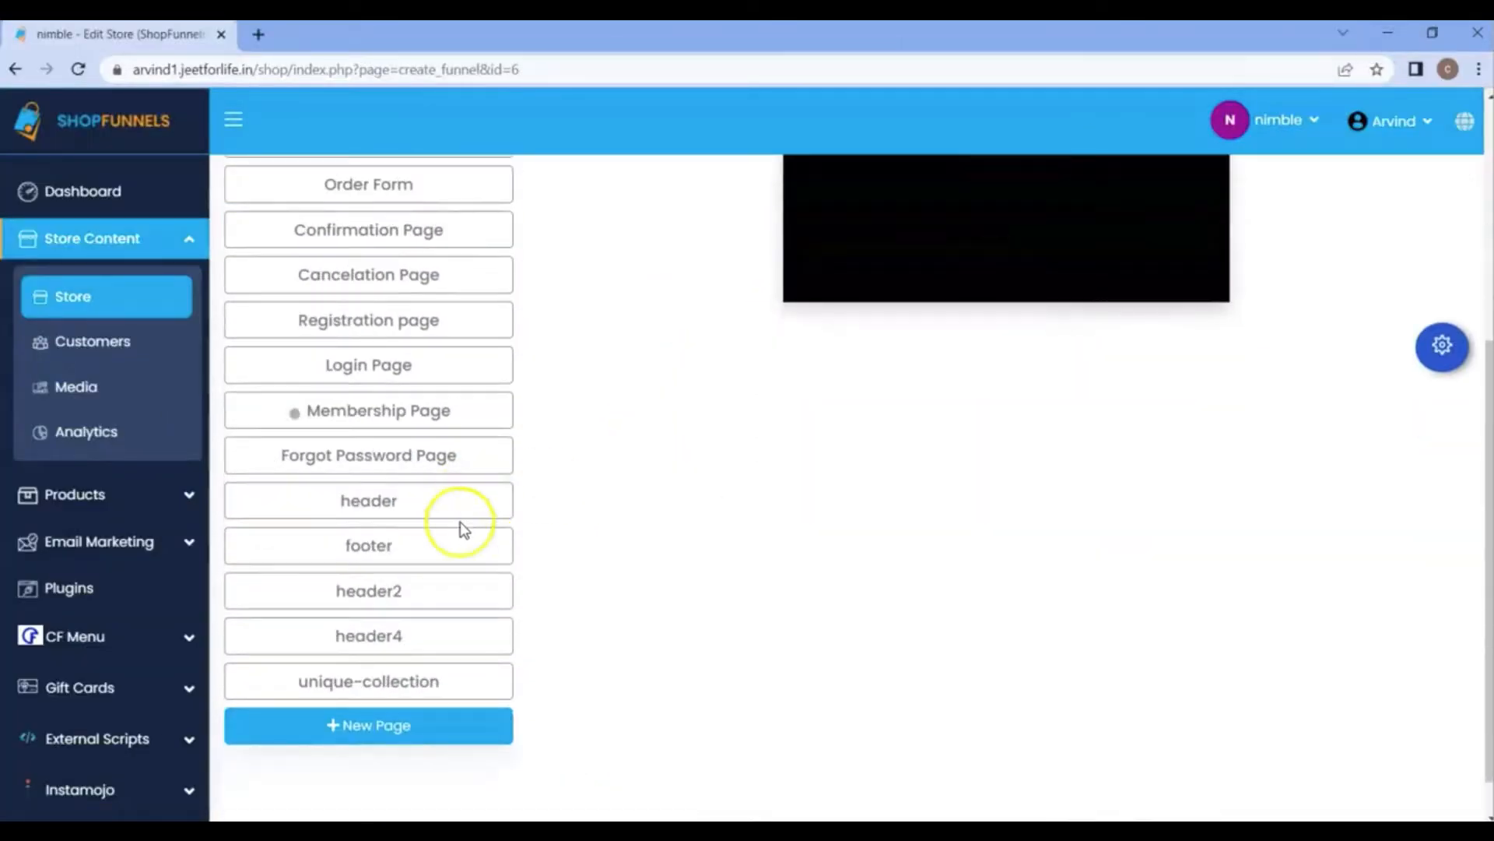
left_click(440, 545)
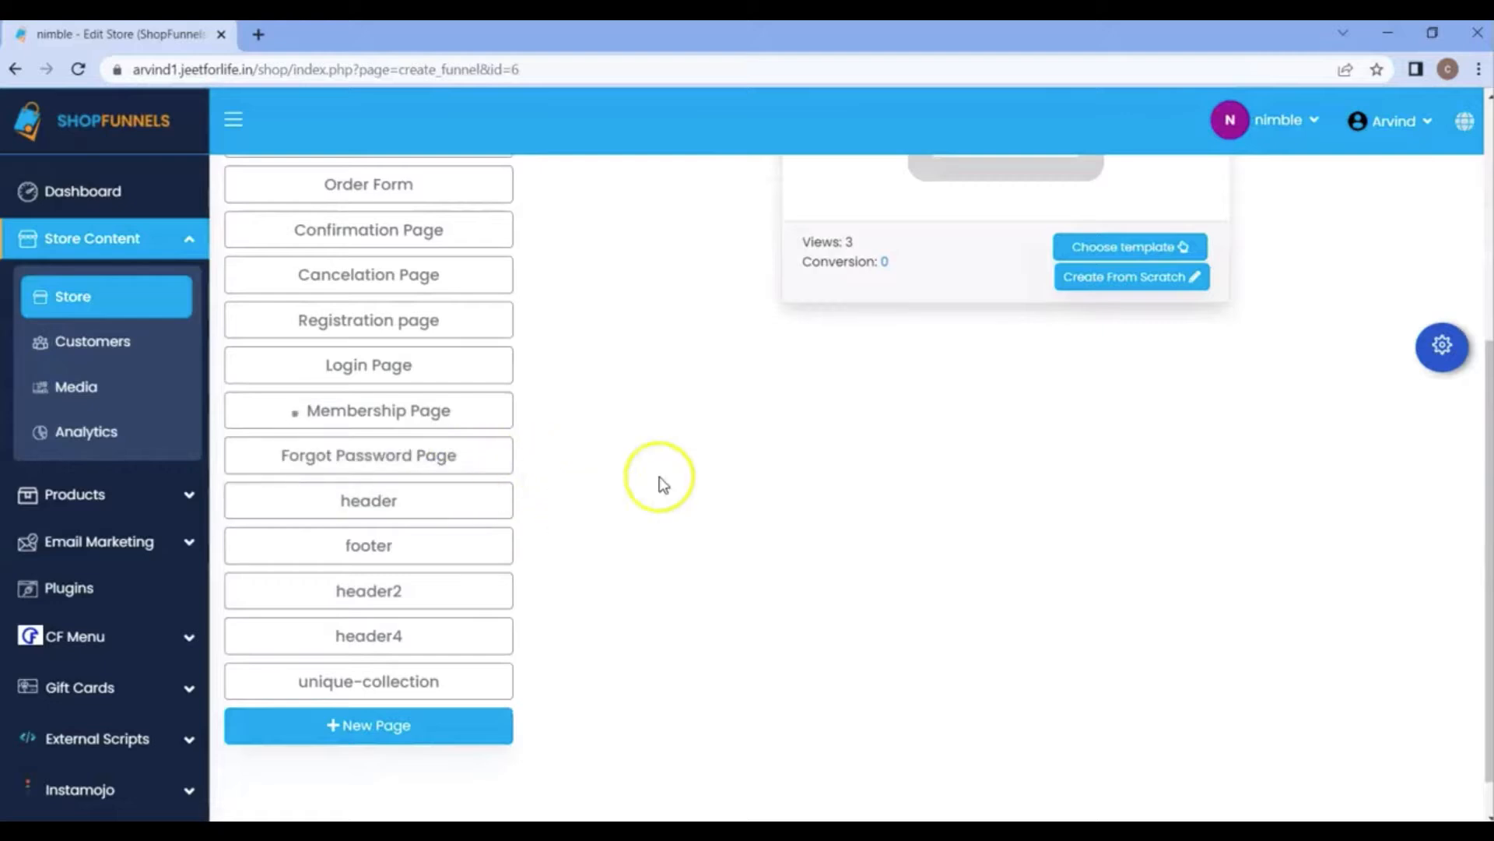
left_click(500, 534)
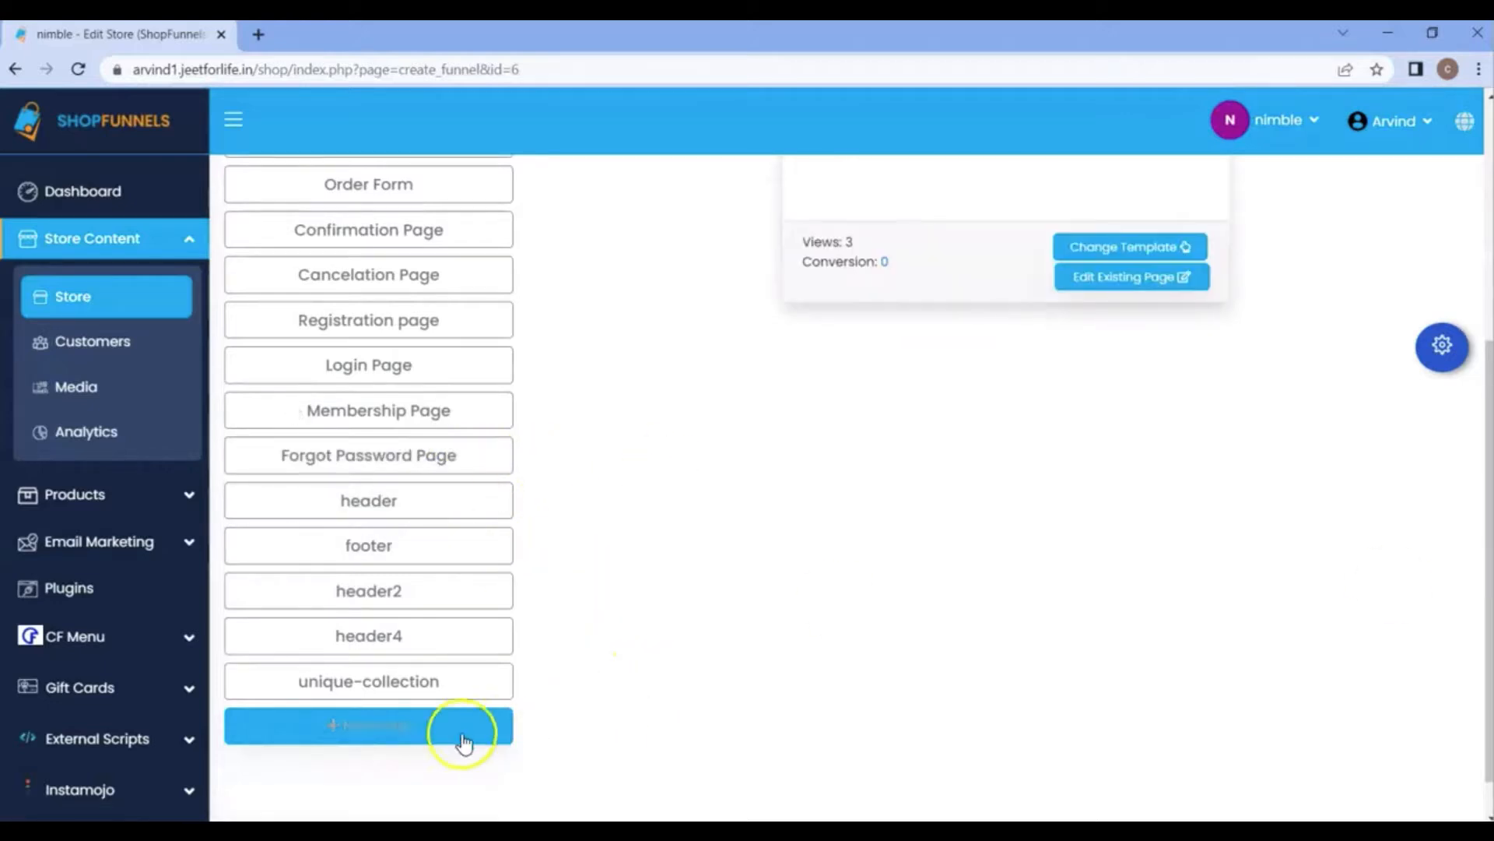
scroll(467, 701, "down", 1)
left_click(386, 678)
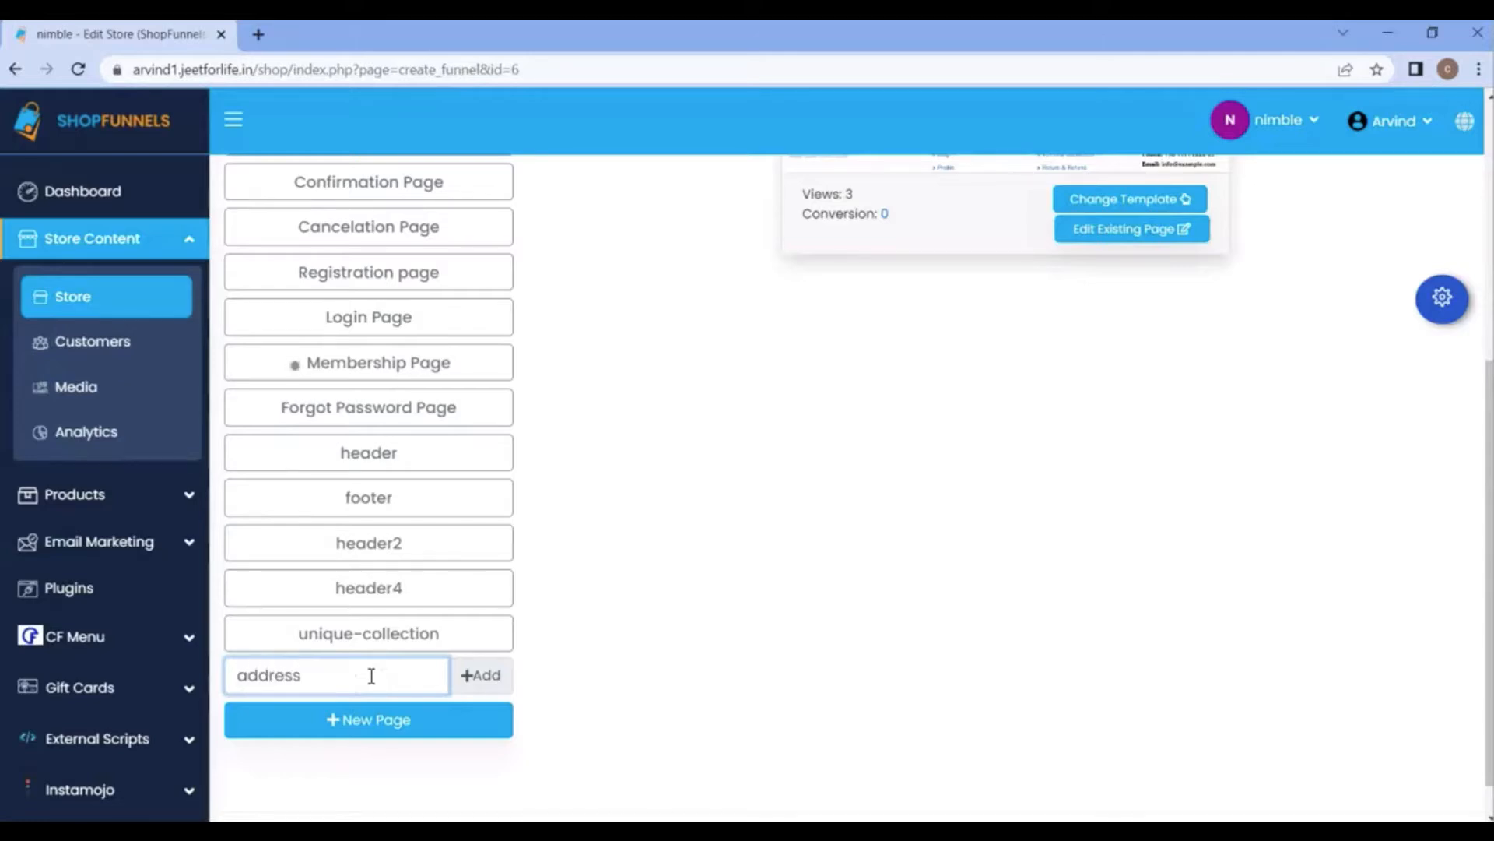
left_click(479, 676)
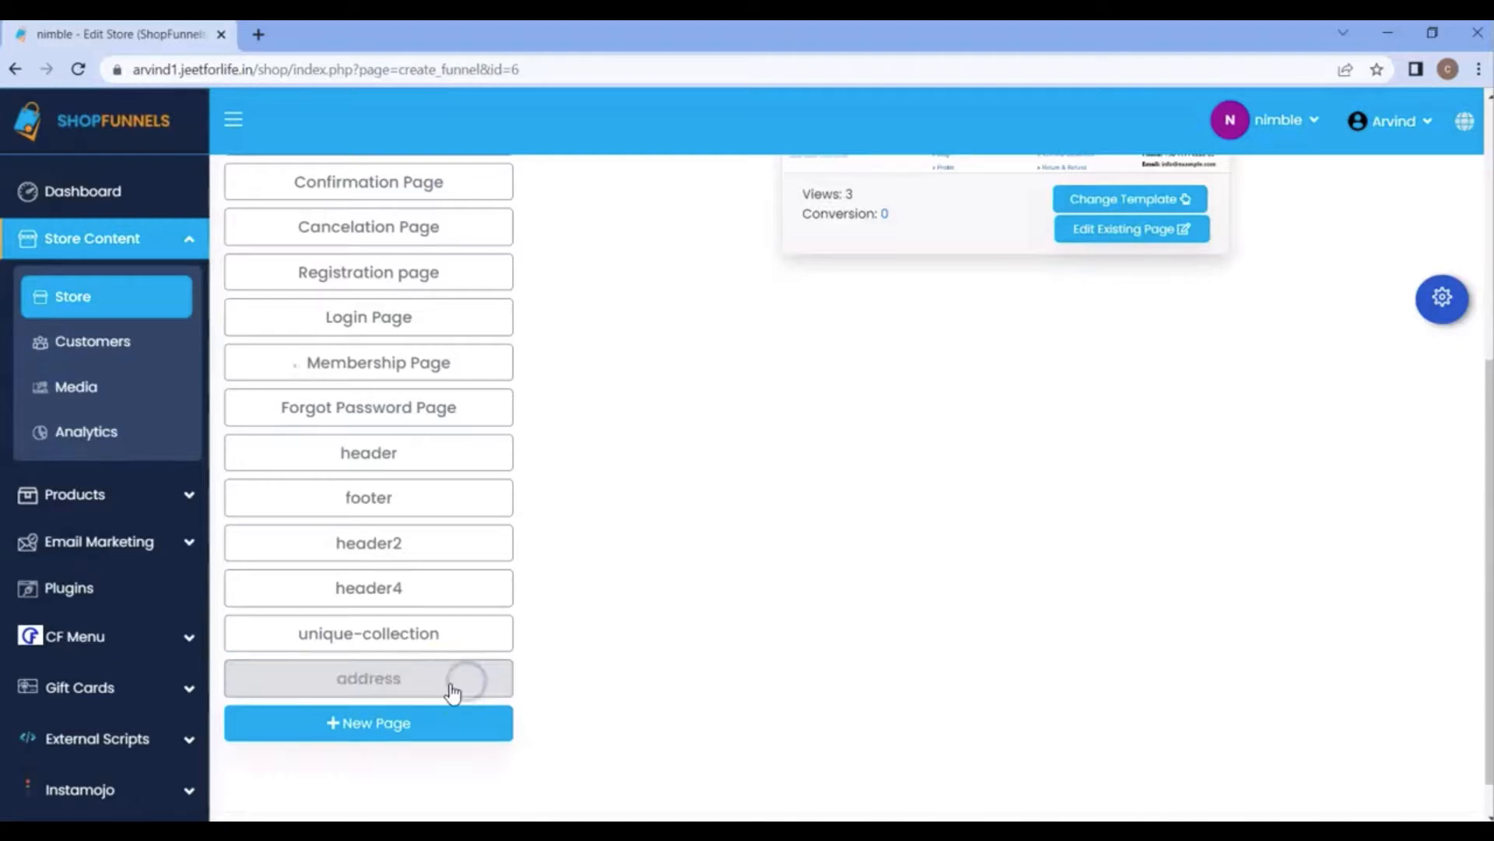
left_click(375, 731)
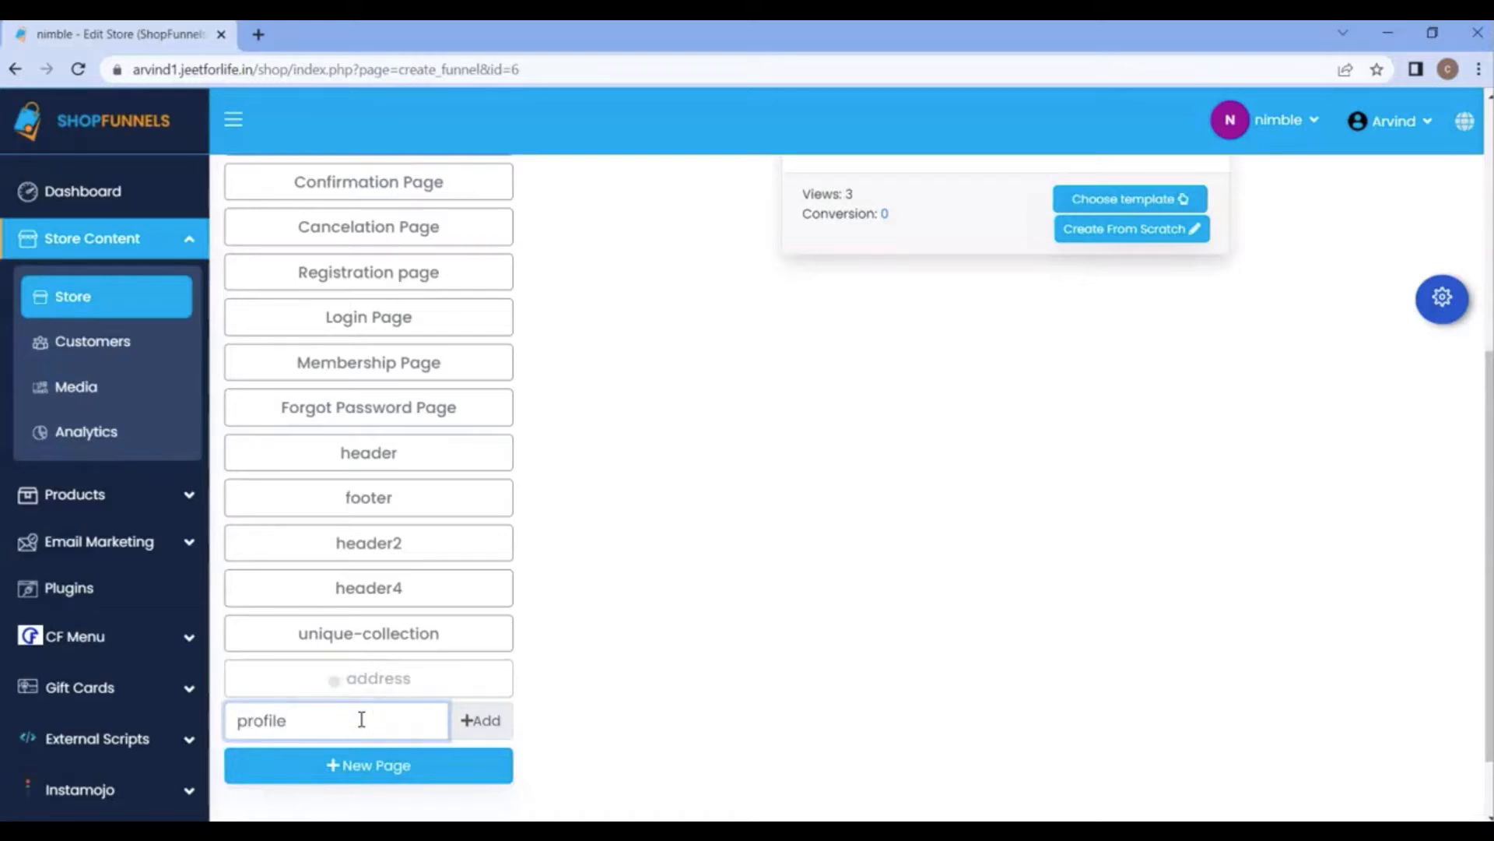
left_click(502, 735)
- Set the address page's category to Membership, save its settings and return to the page list
left_click(449, 684)
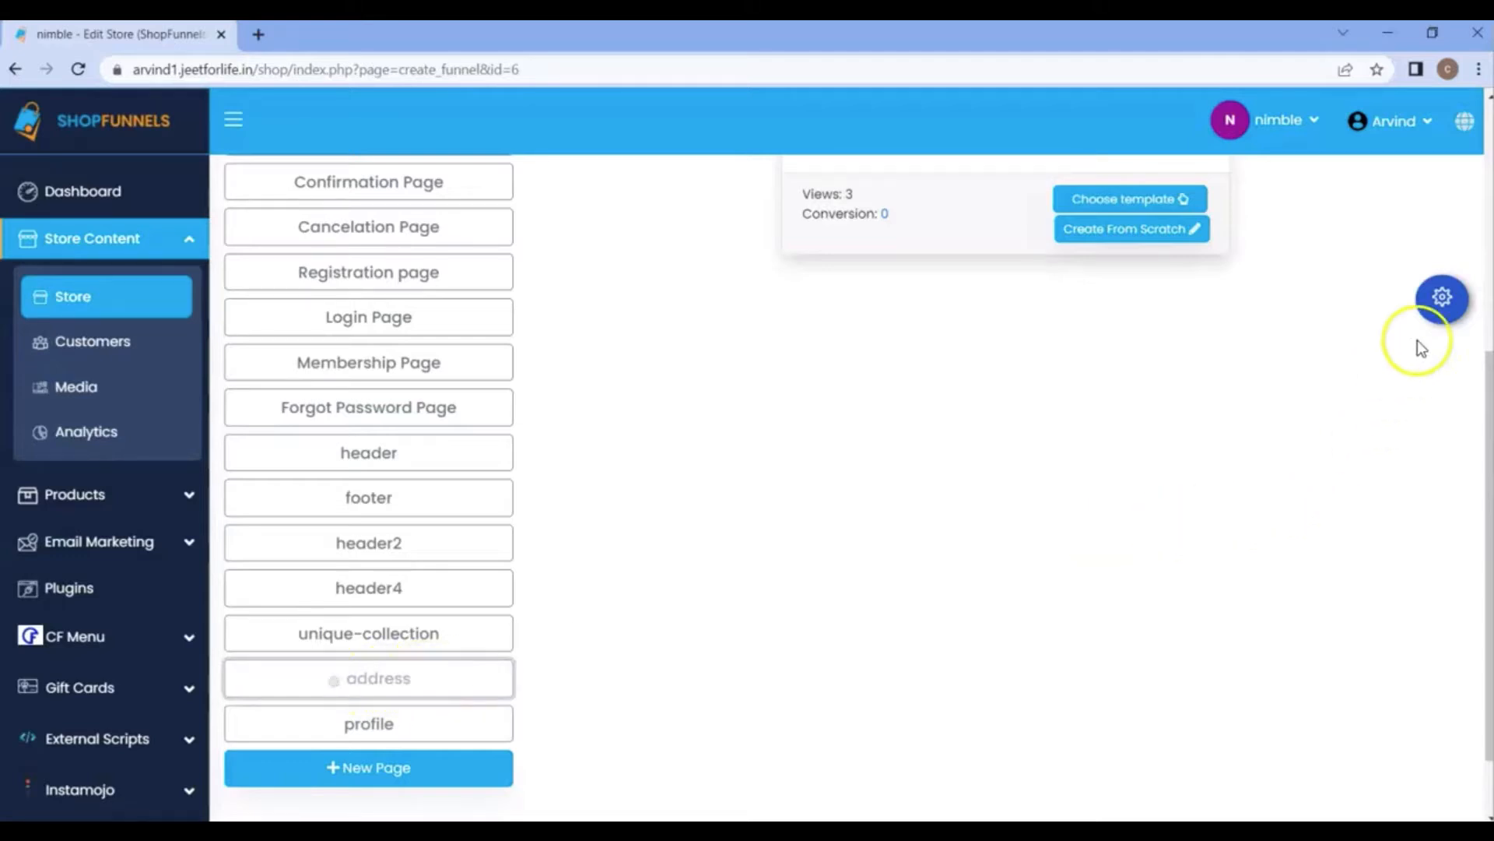
left_click(1441, 296)
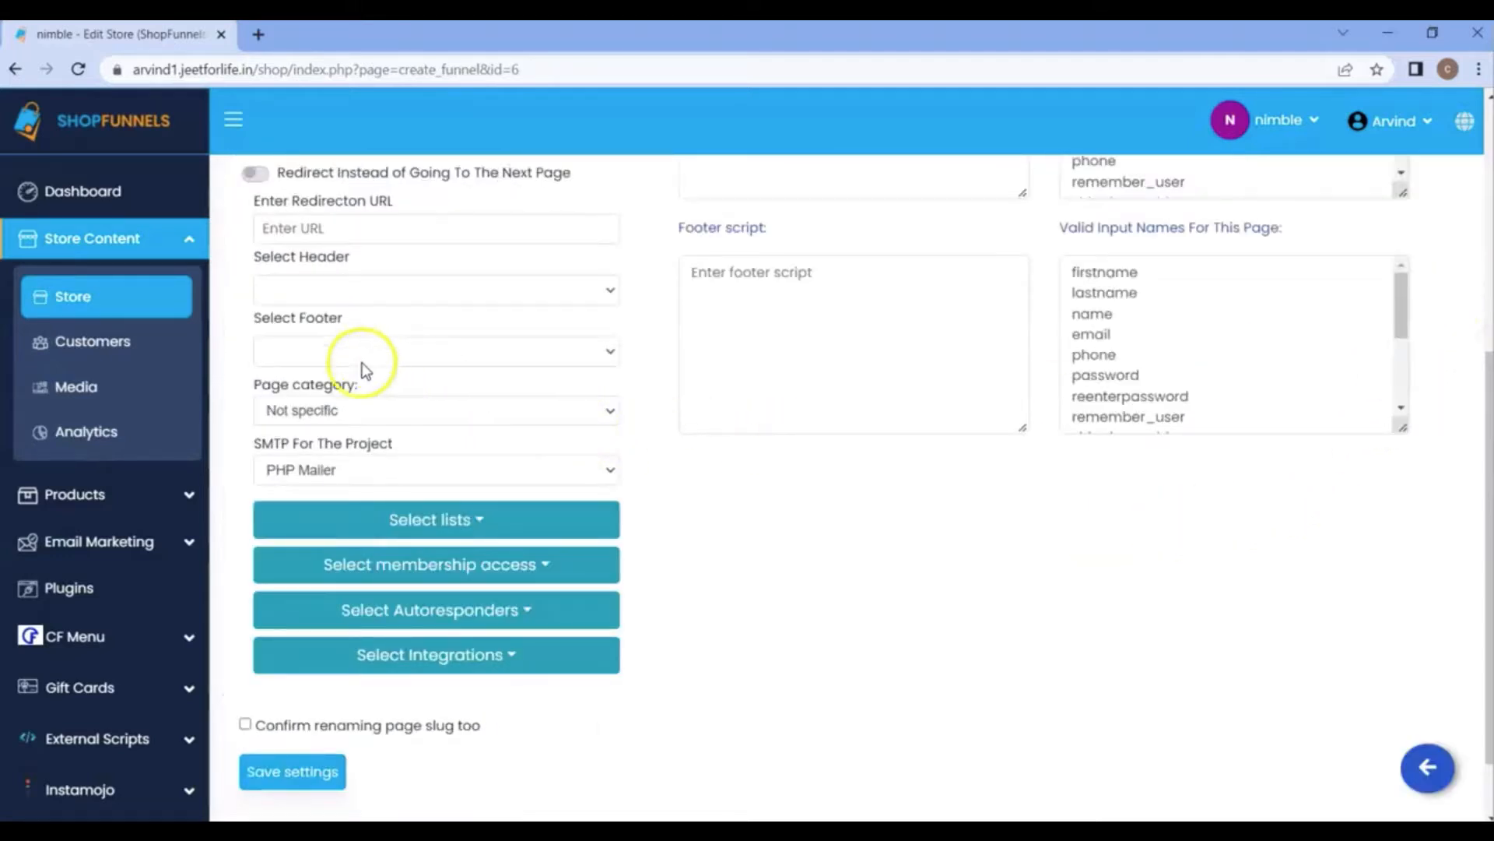
left_click(347, 417)
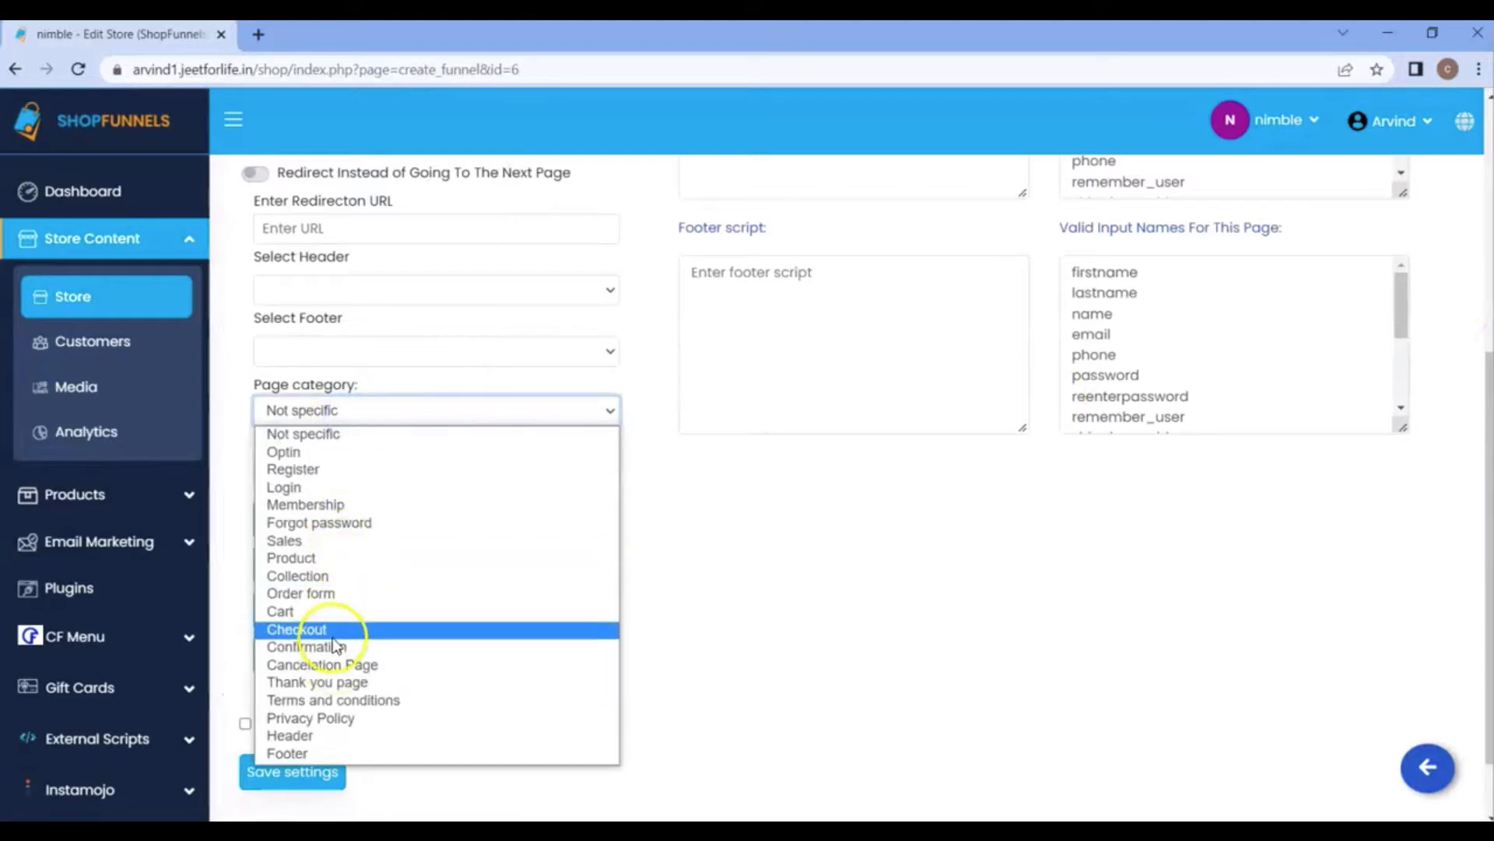
left_click(313, 505)
scroll(311, 607, "down", 1)
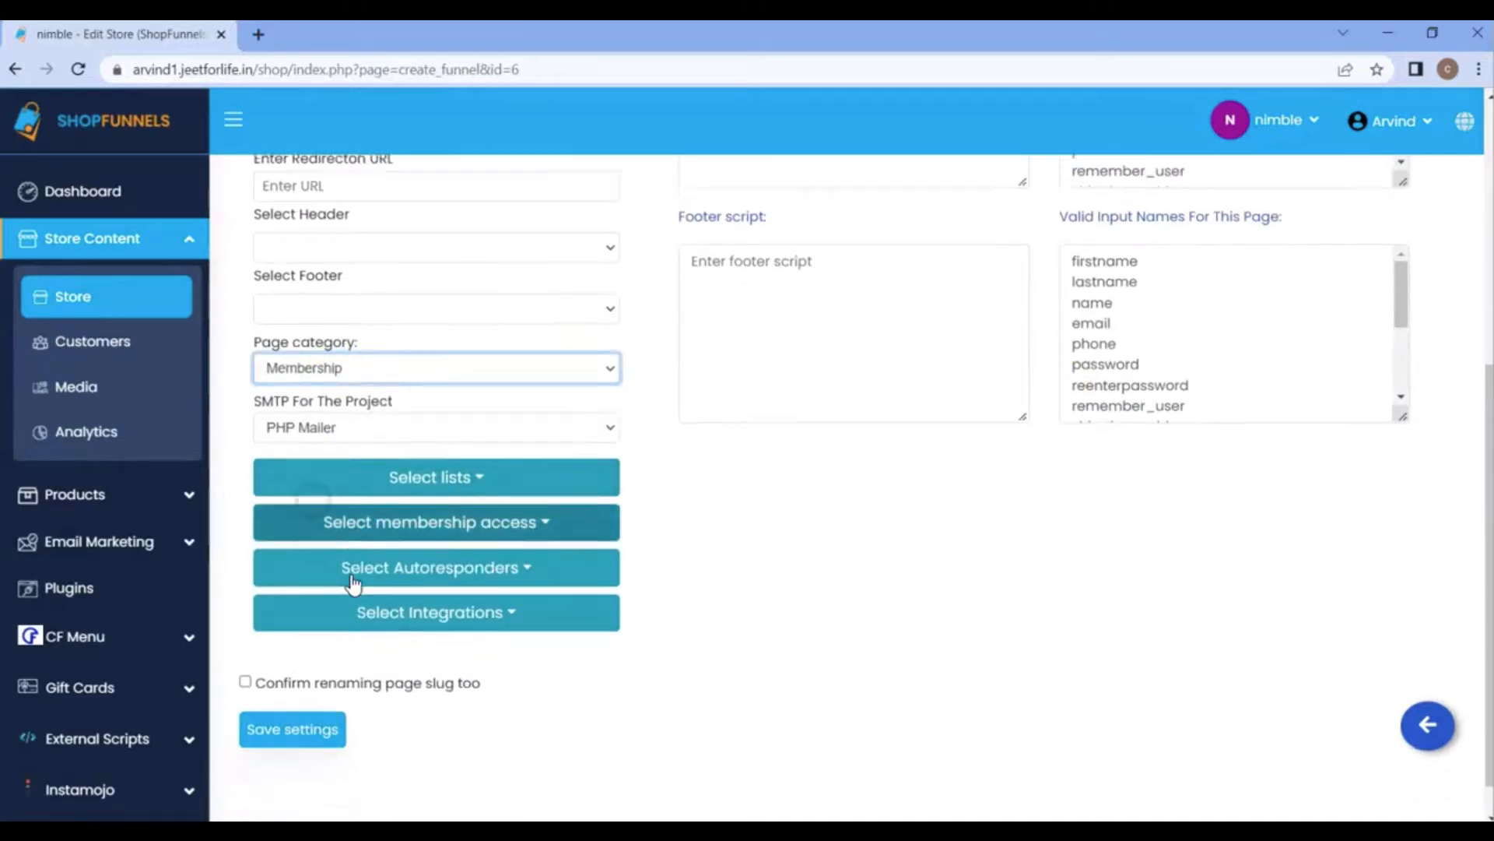
left_click(306, 698)
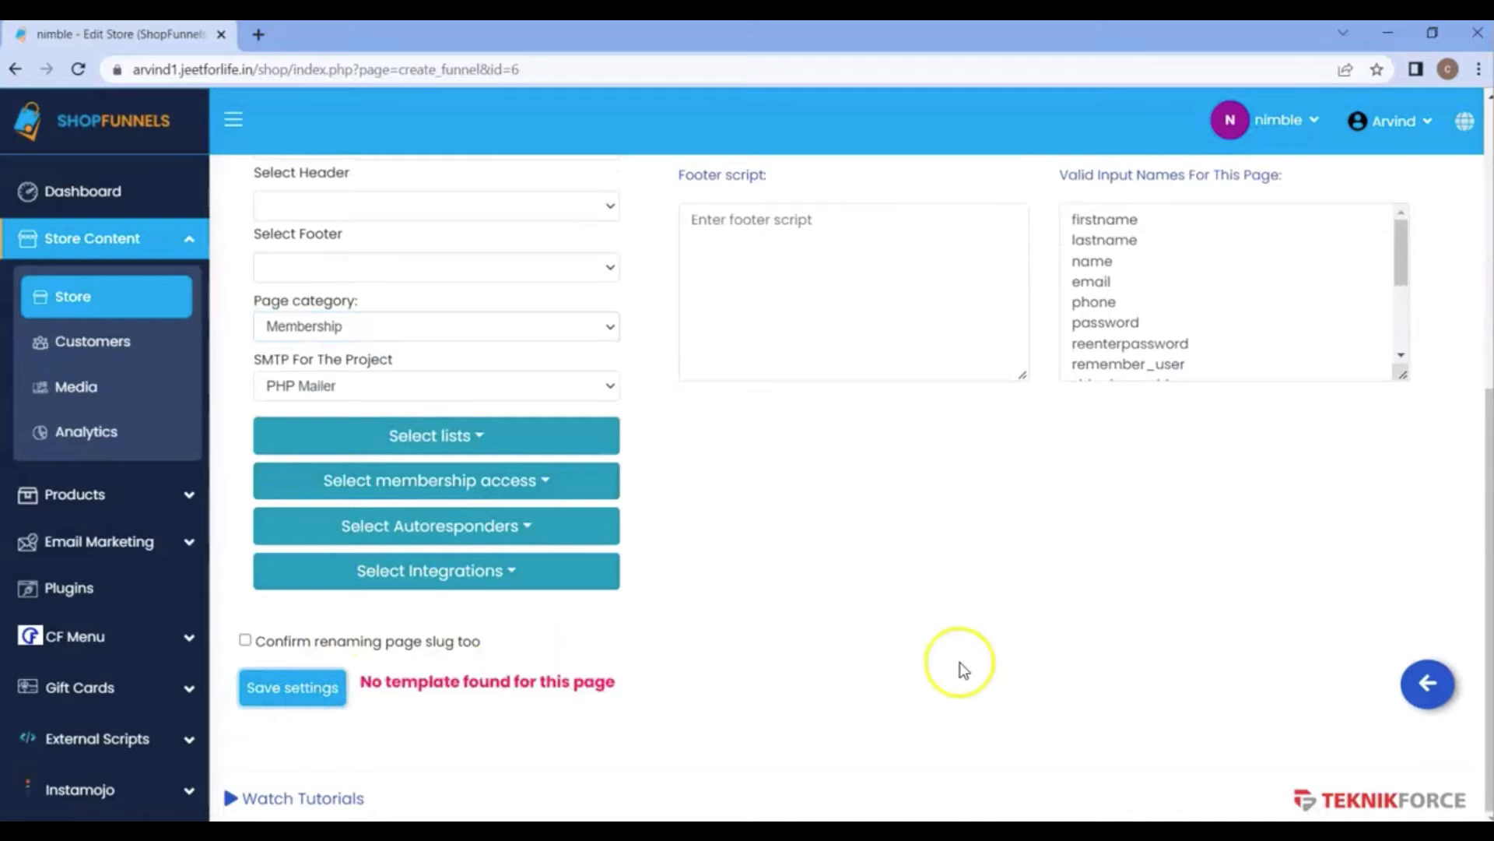
left_click(1426, 683)
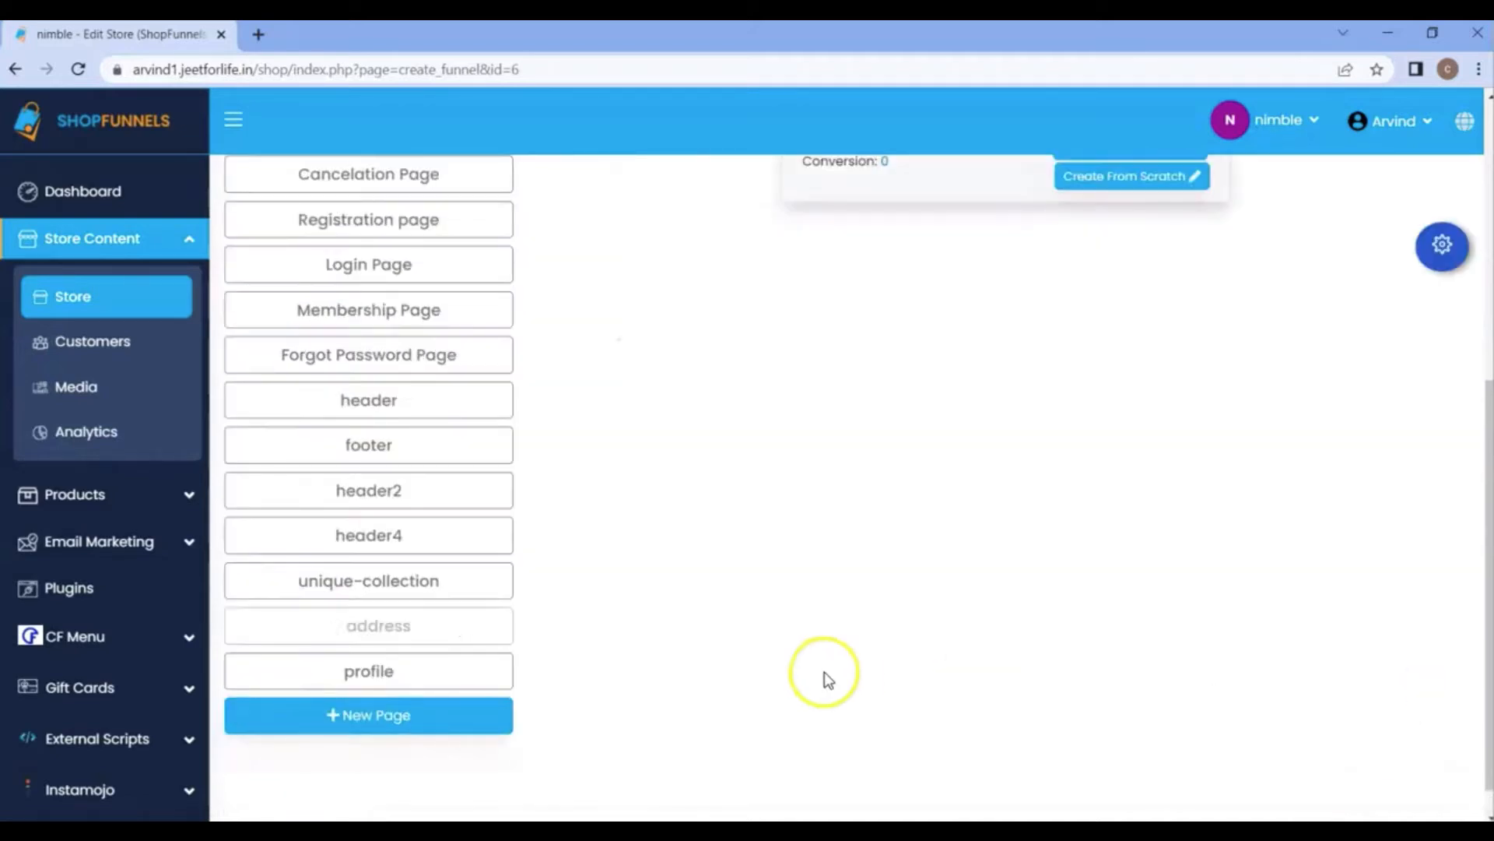
- Apply the "Membership - Shipping addresses" template to the address page
scroll(937, 563, "up", 3)
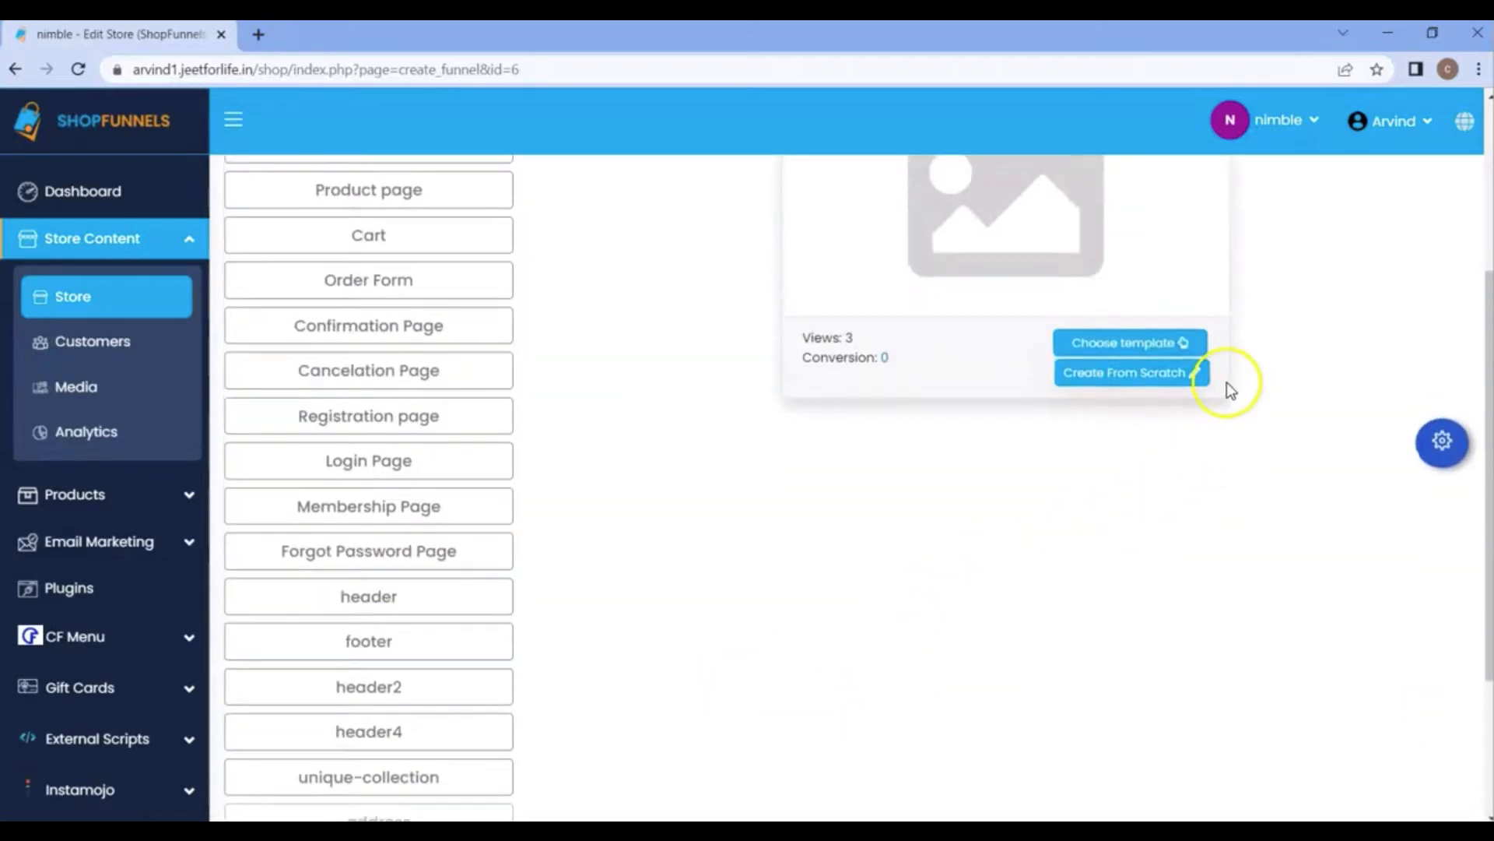
left_click(1138, 343)
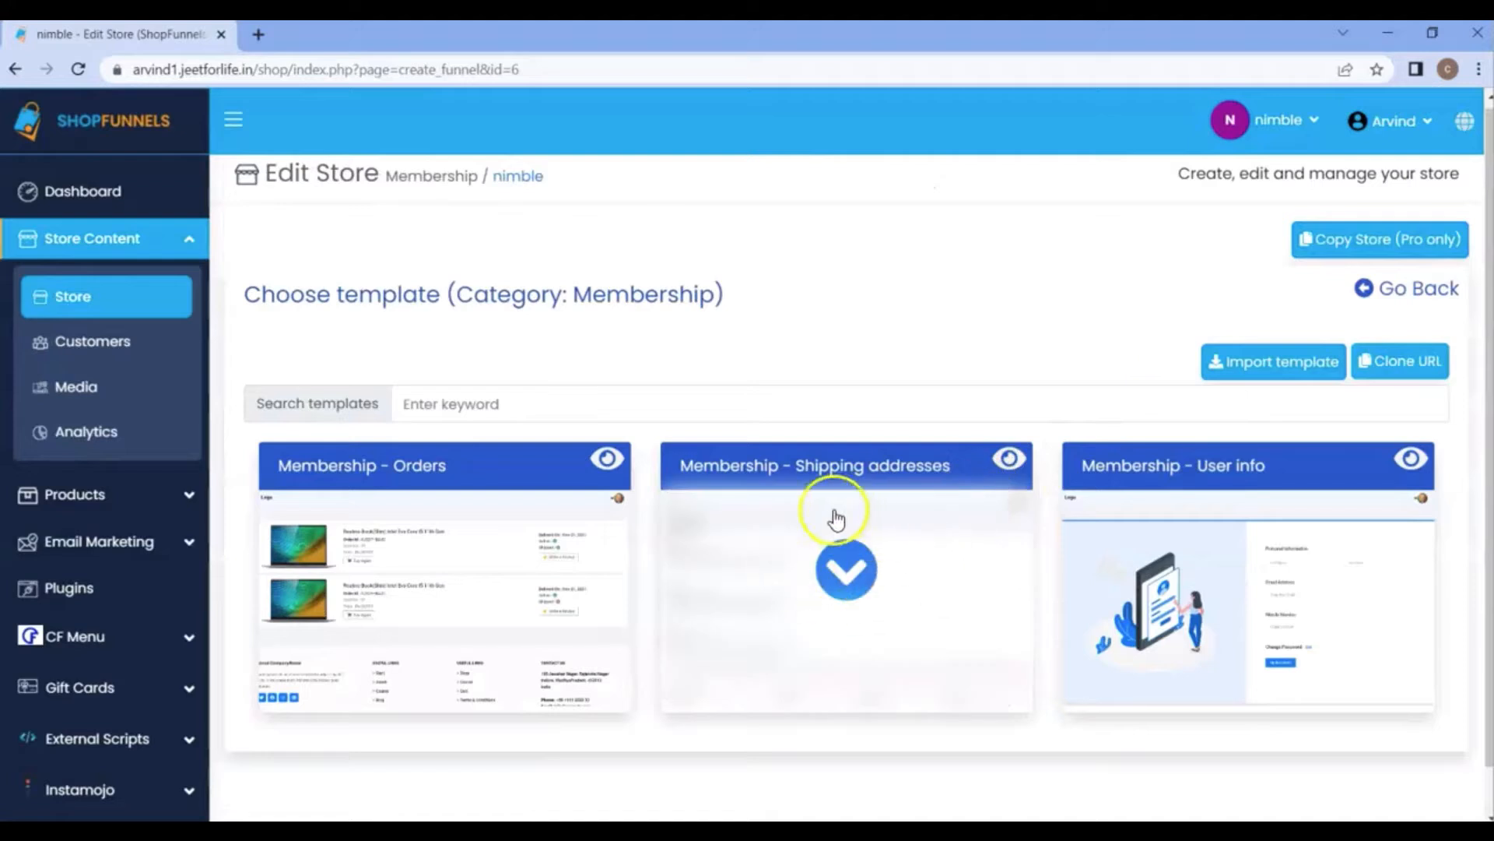
left_click(854, 571)
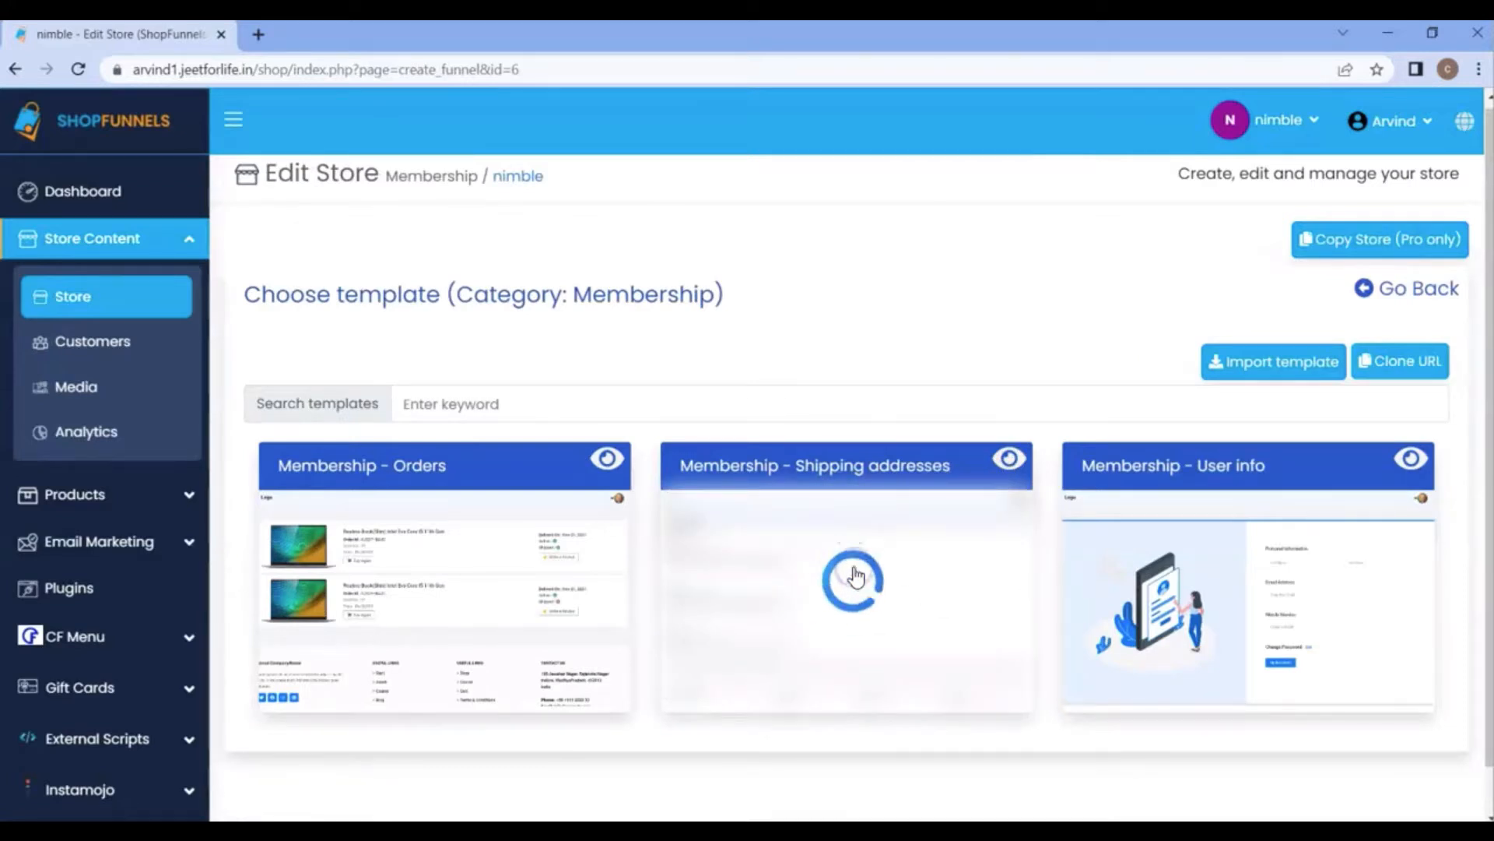
- Set the profile page's category to Membership, save its settings and return to the page list
scroll(615, 658, "down", 6)
scroll(435, 599, "down", 1)
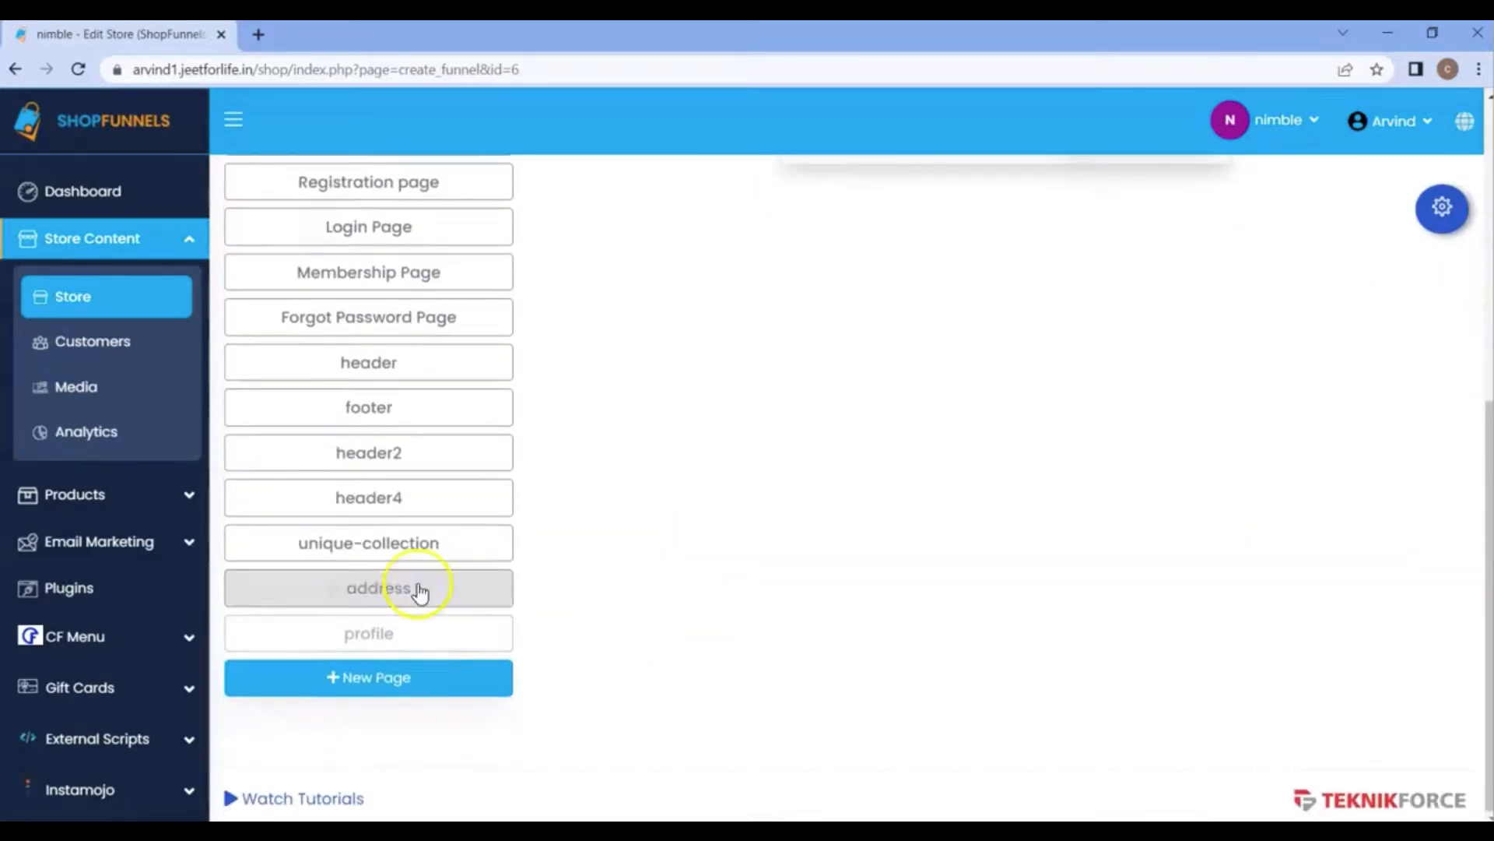
left_click(446, 587)
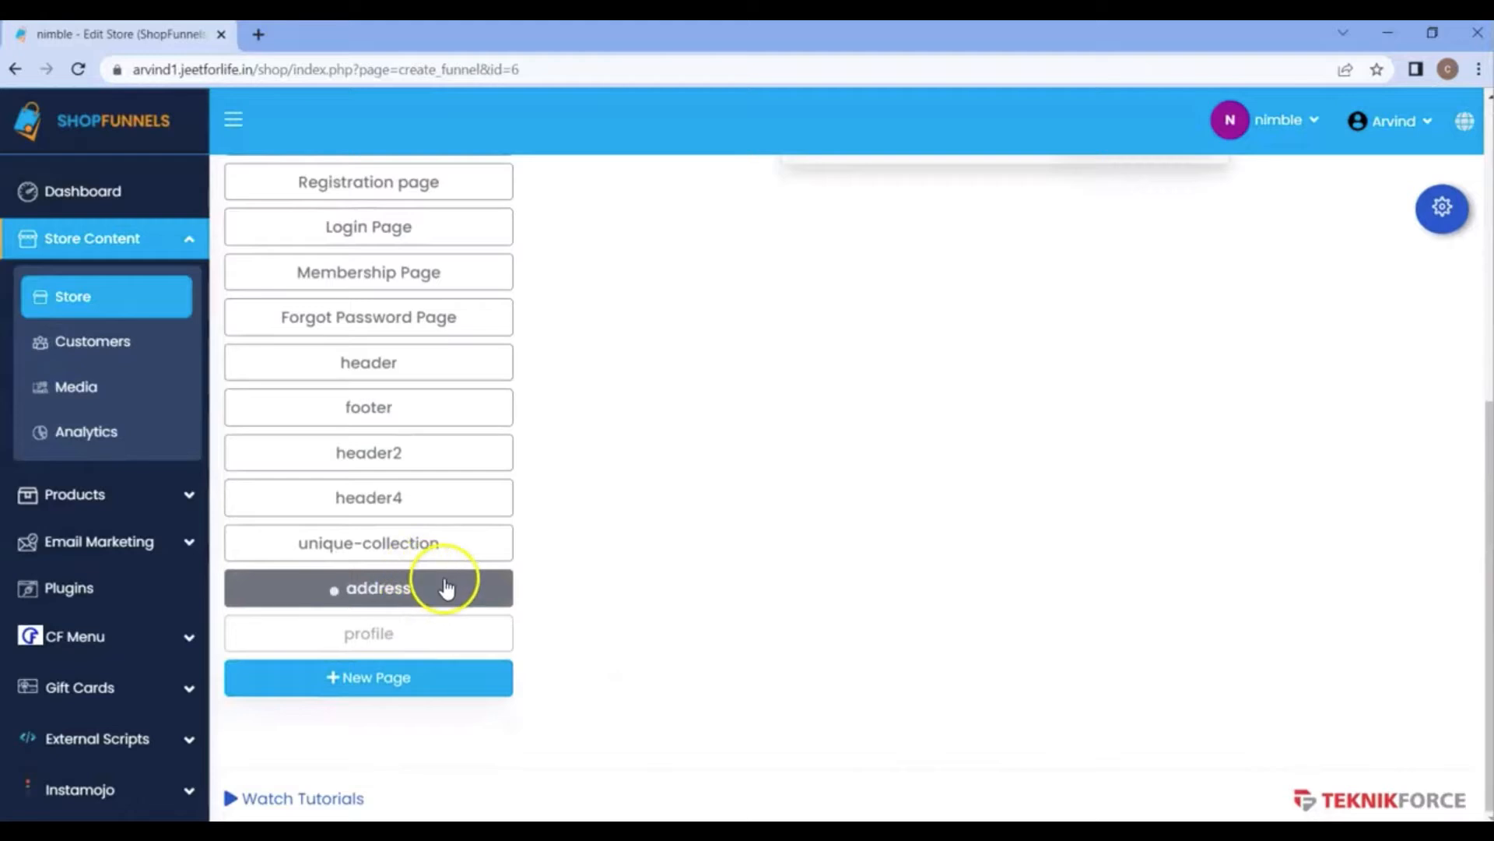
left_click(420, 637)
left_click(1441, 207)
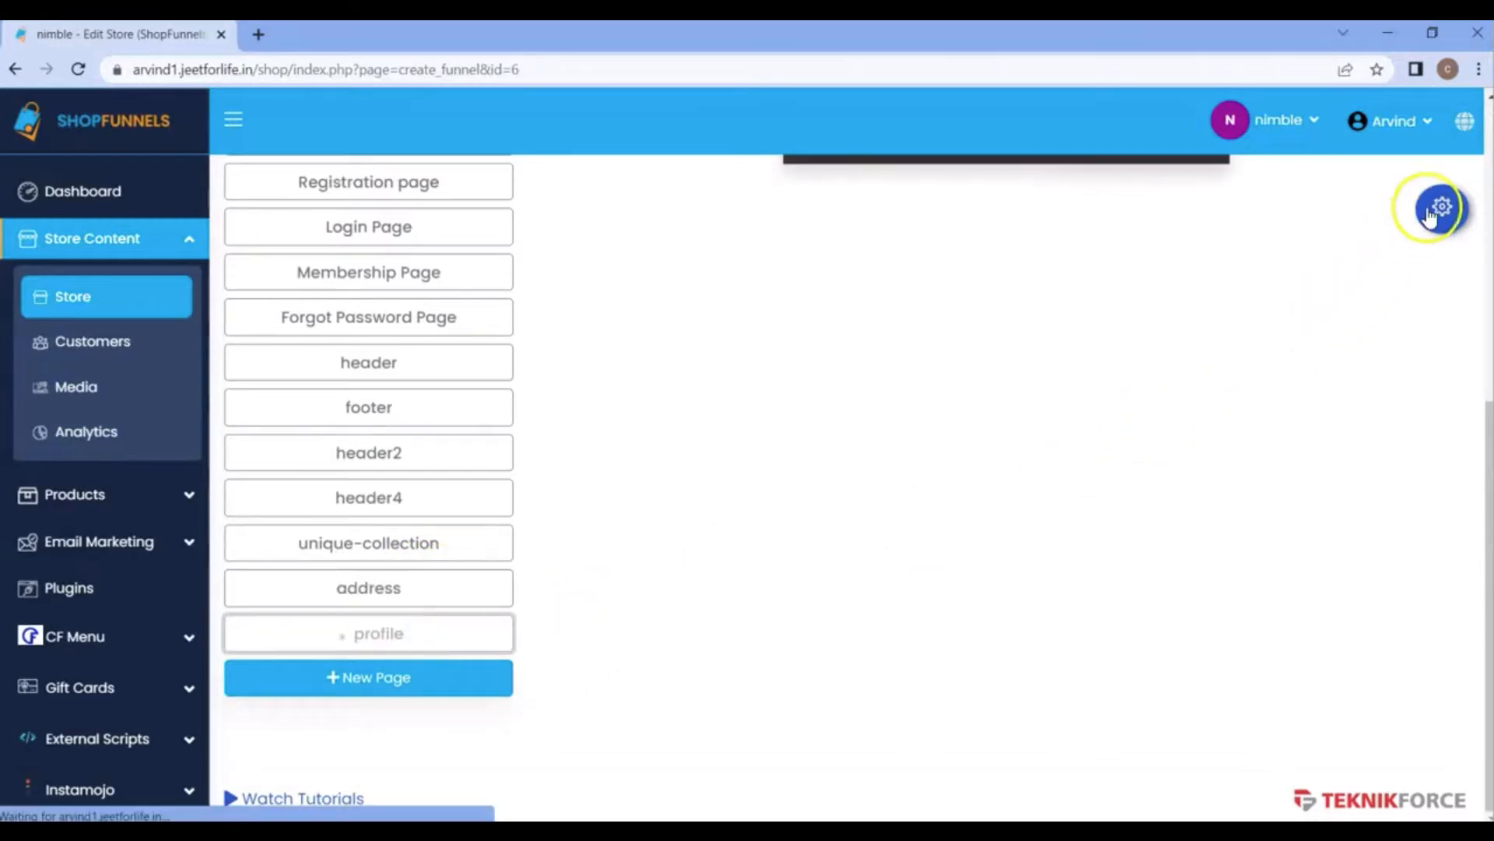
left_click(440, 324)
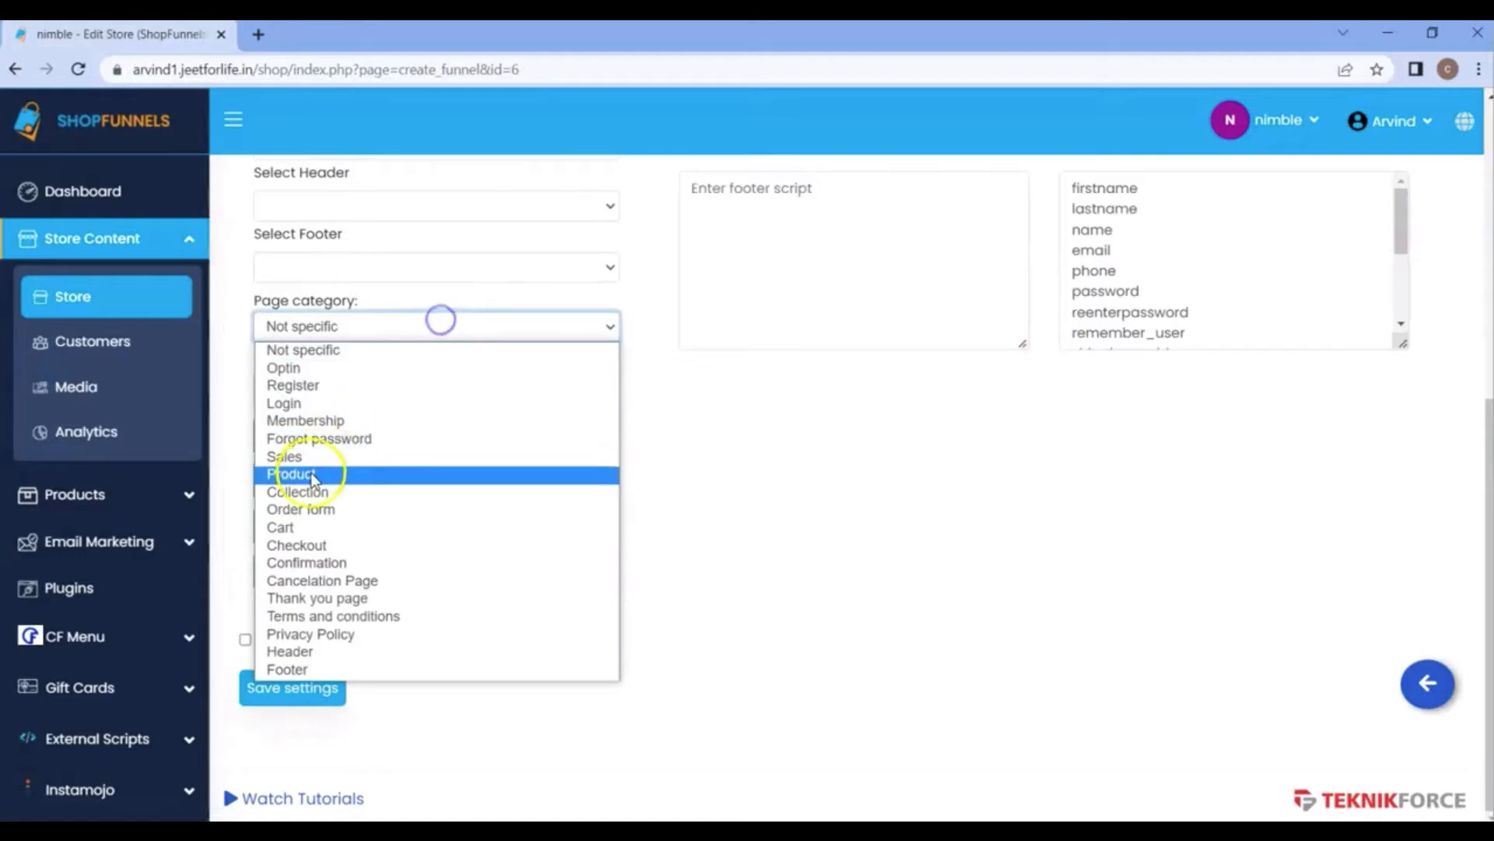
left_click(331, 424)
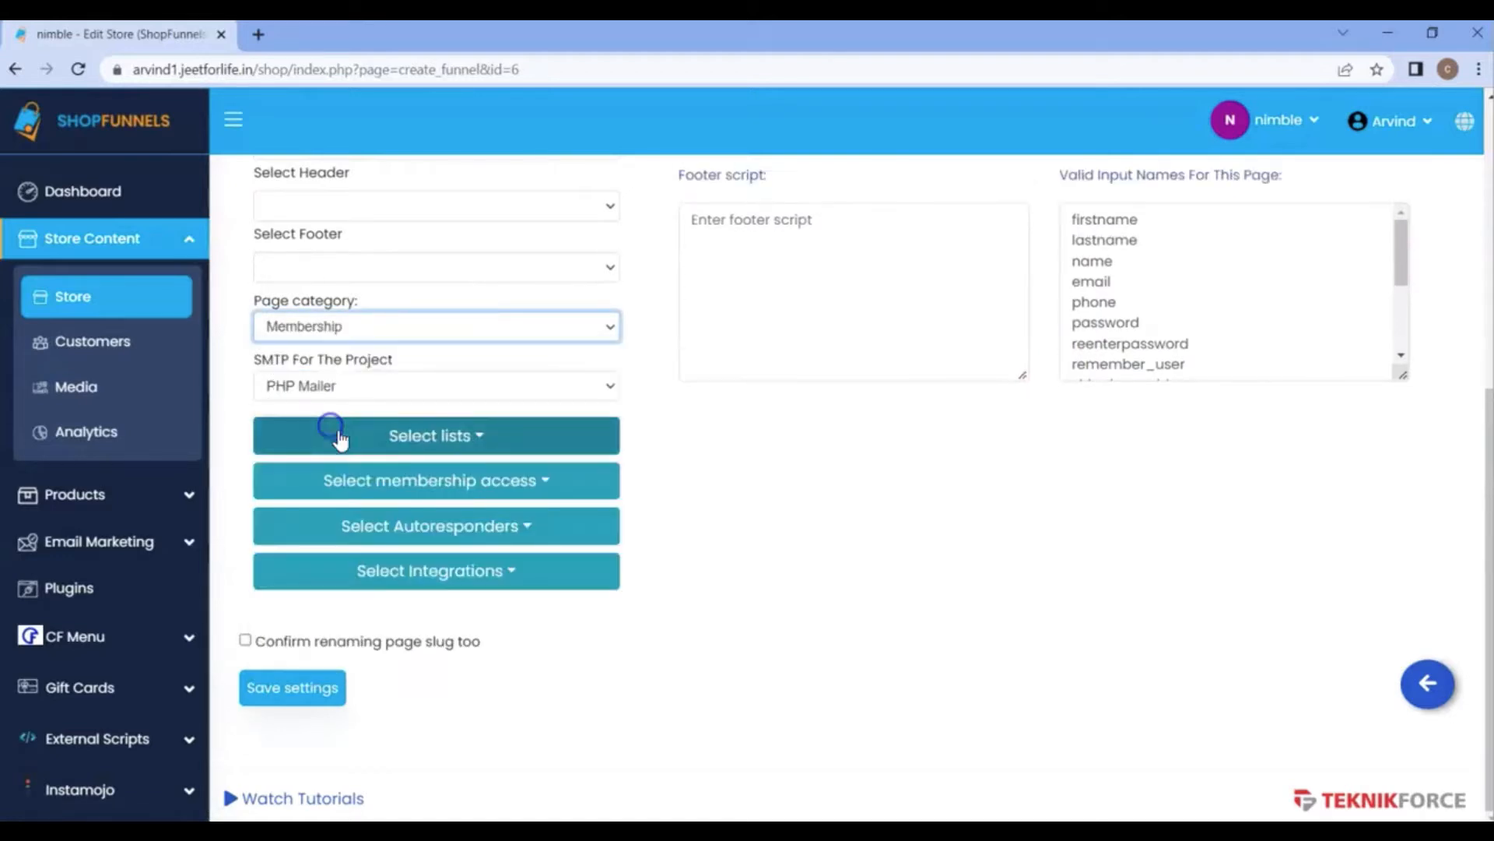
left_click(304, 688)
left_click(1415, 688)
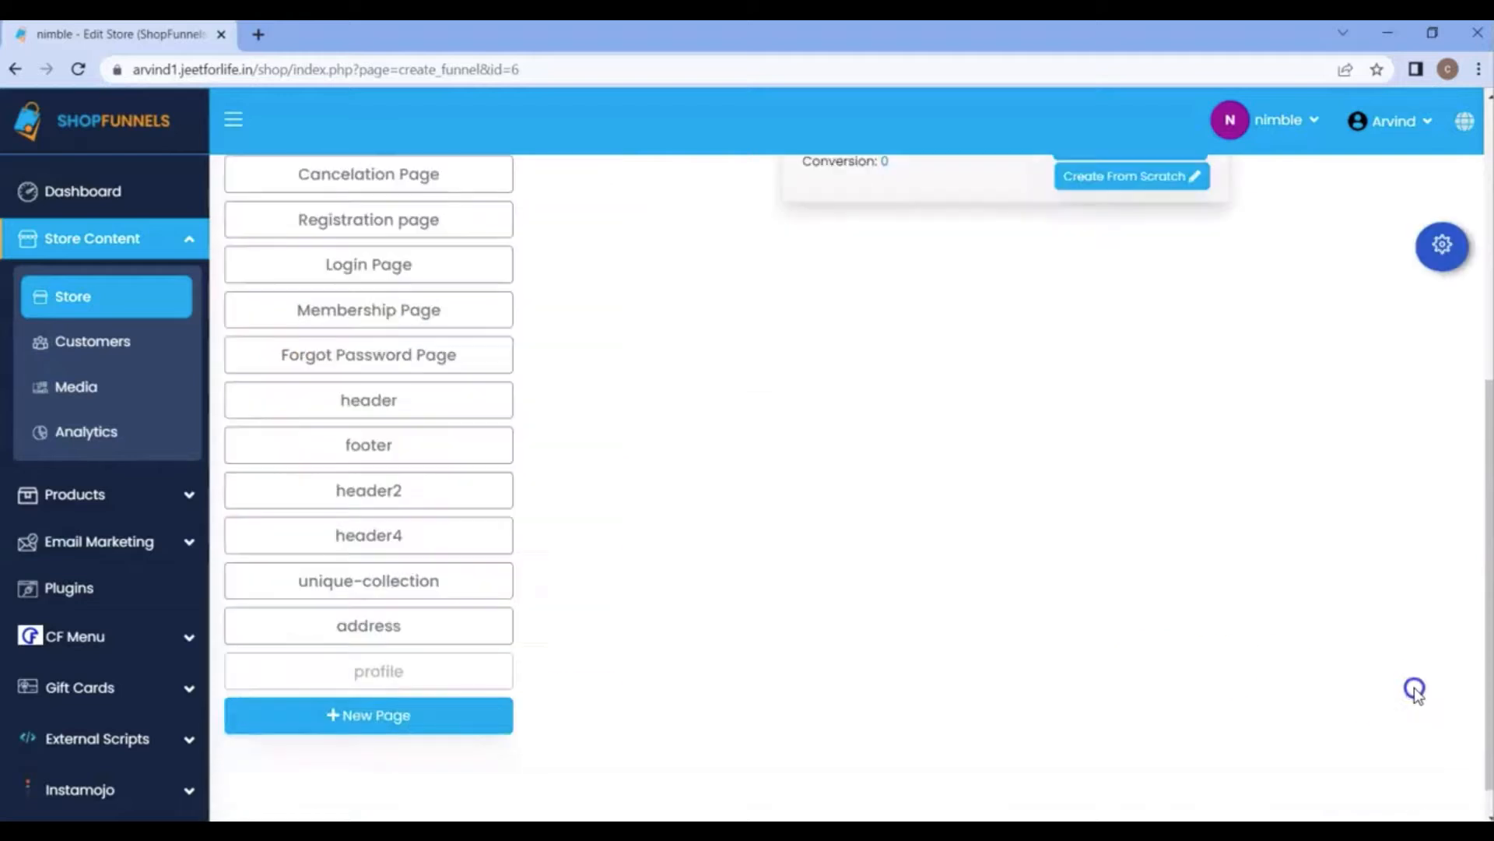
- Apply the "Membership - User info" template to the profile page
scroll(965, 638, "up", 3)
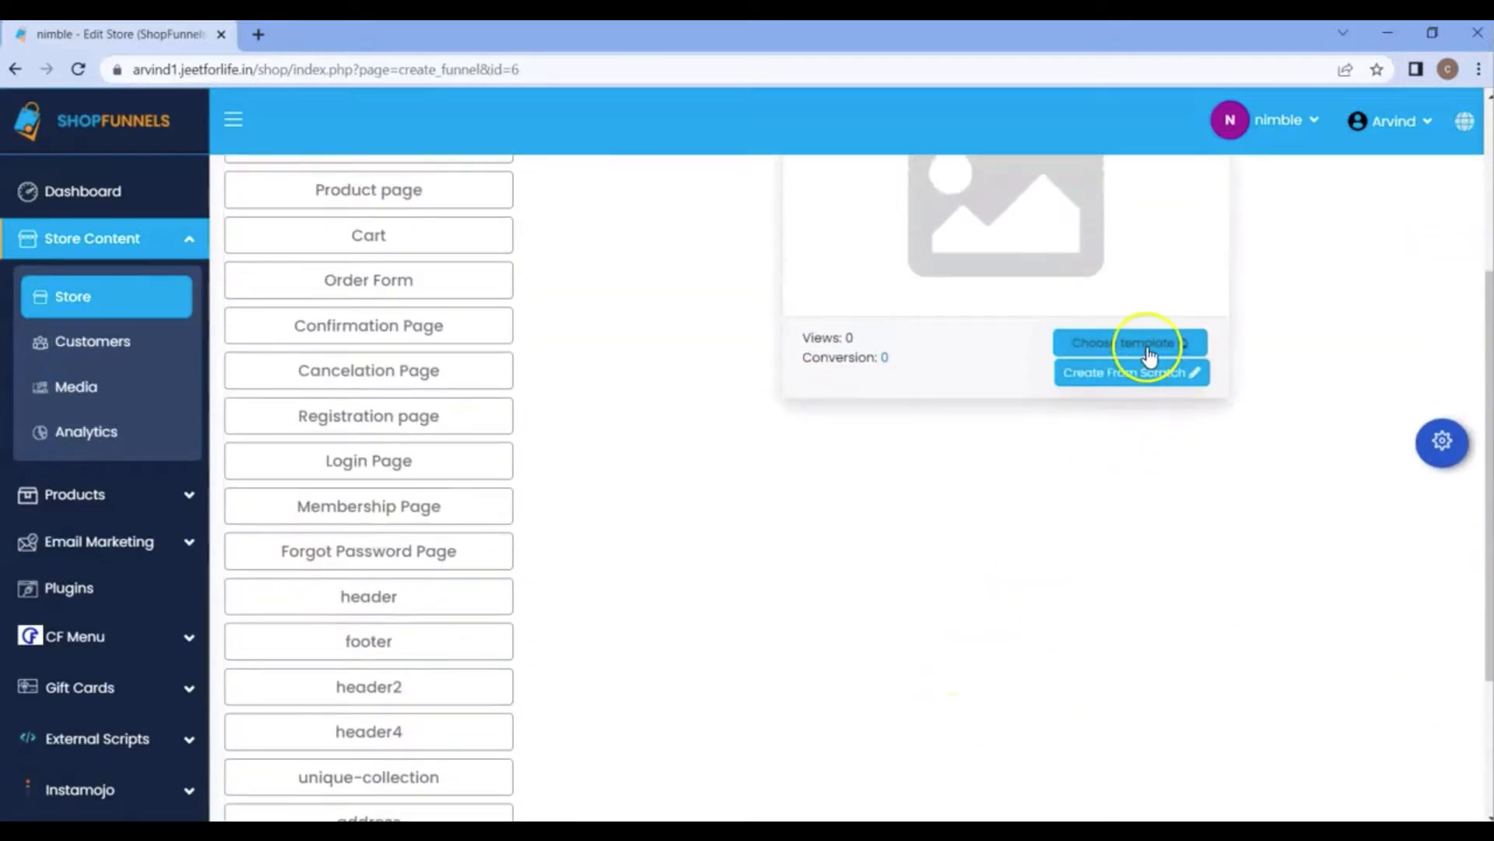
left_click(1149, 346)
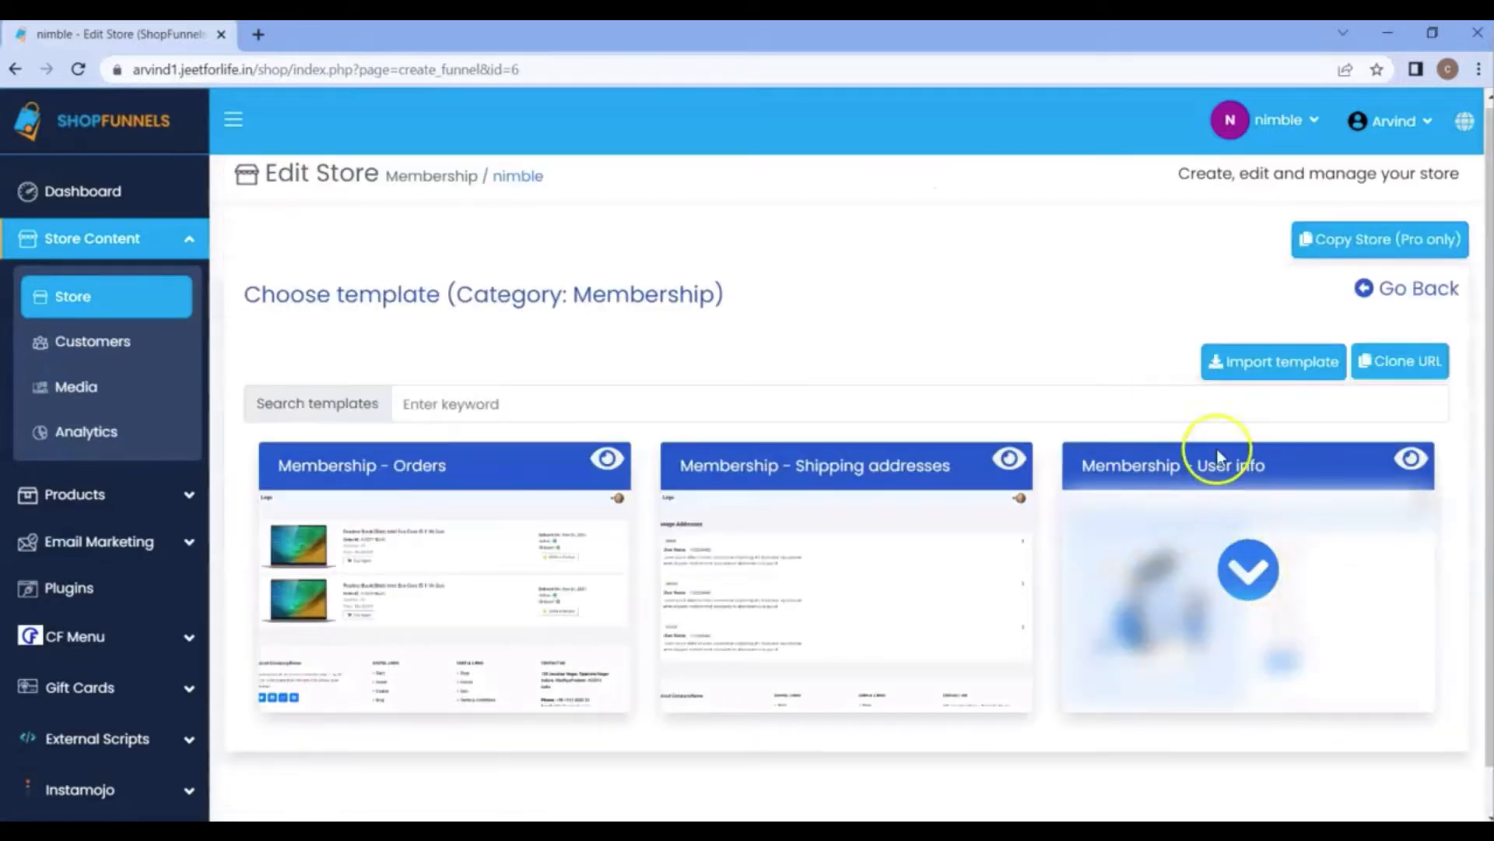
left_click(1253, 601)
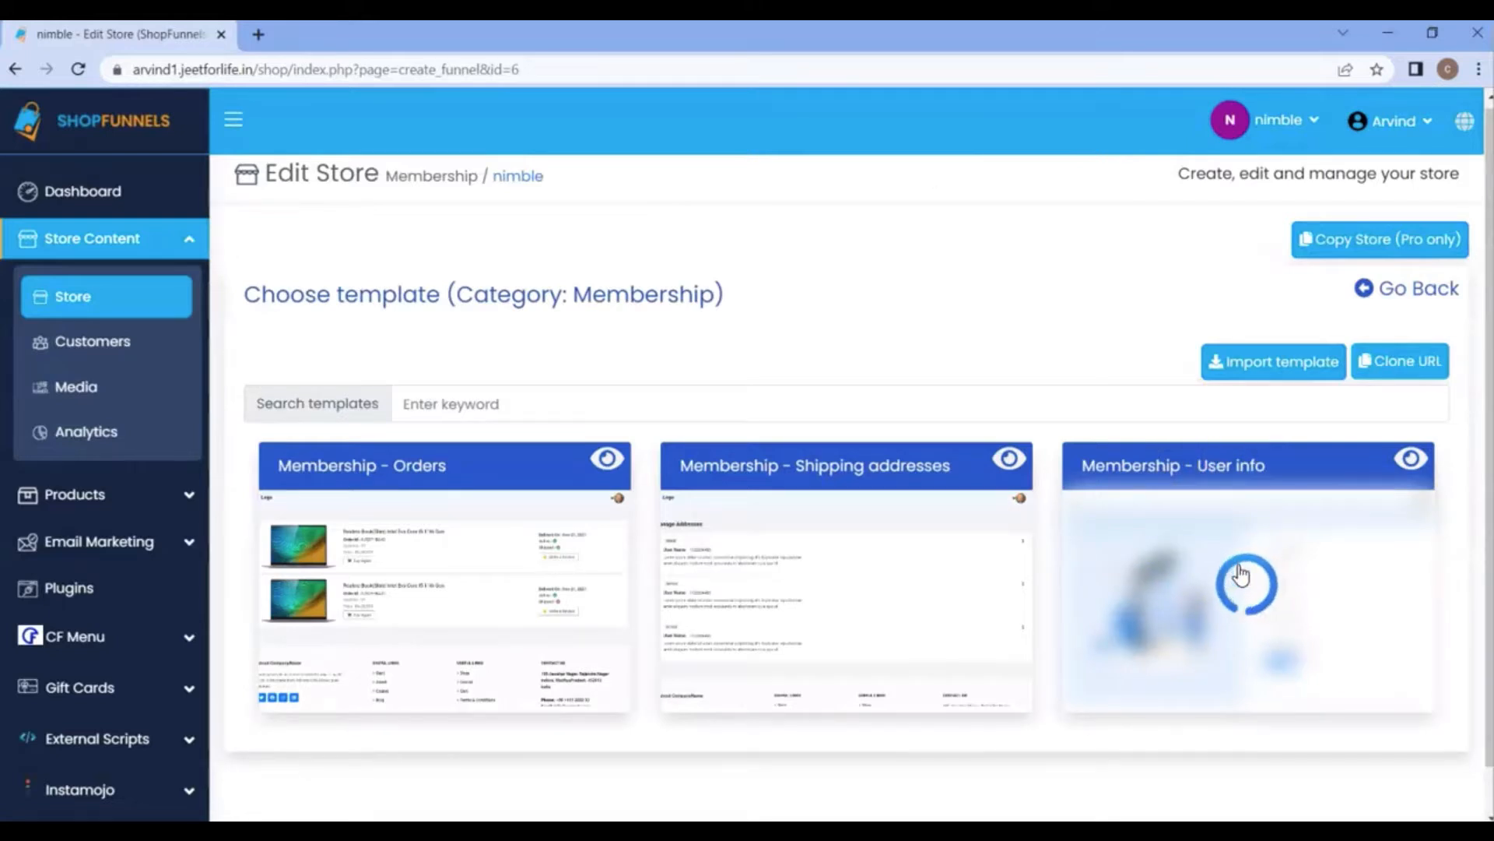
- Copy the profile page's URL from its page settings and go back to the page list
scroll(1236, 574, "down", 6)
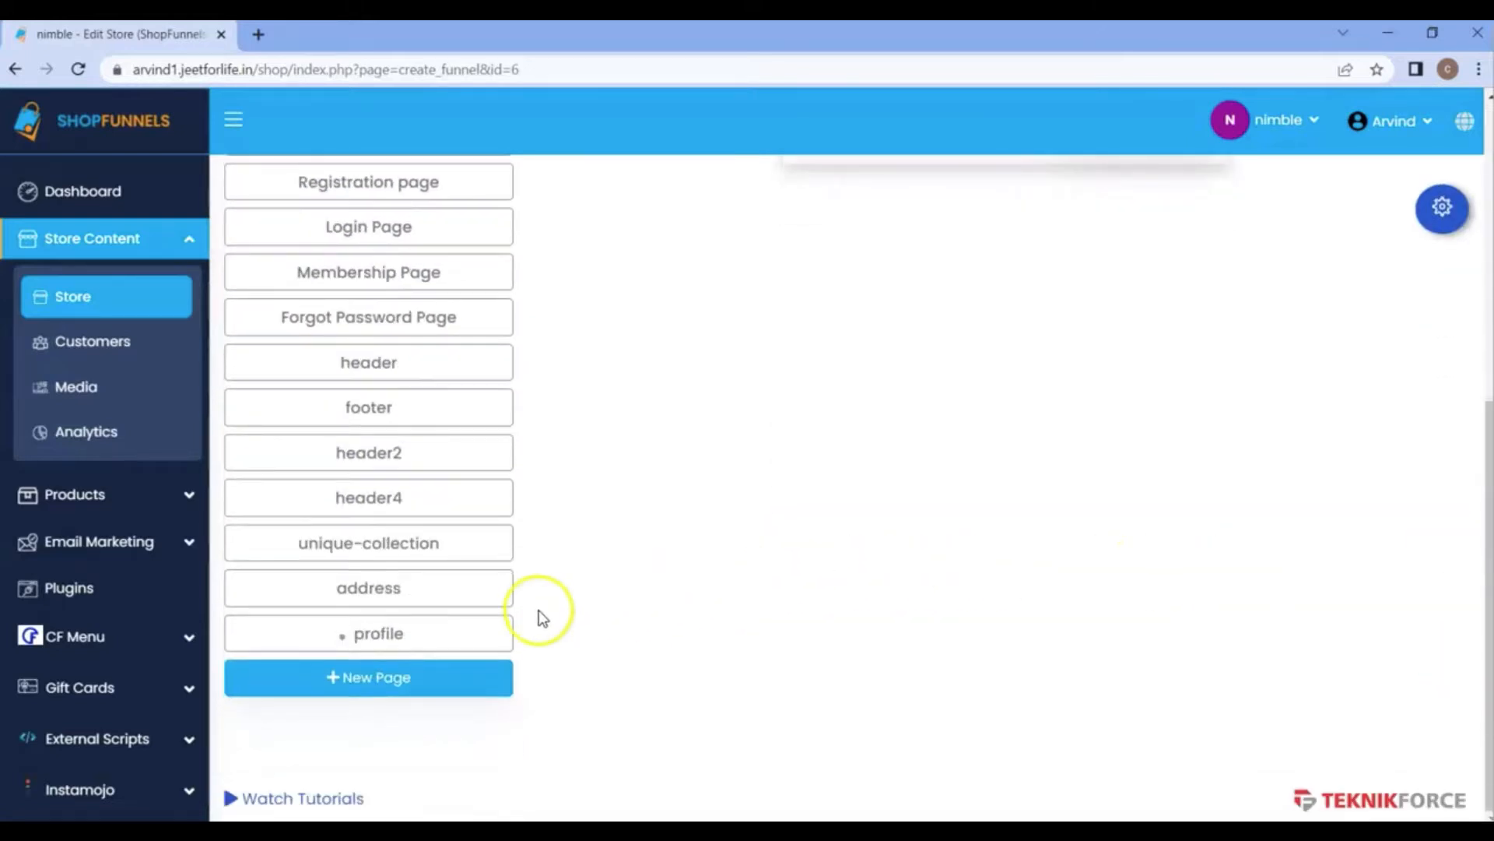
left_click(448, 643)
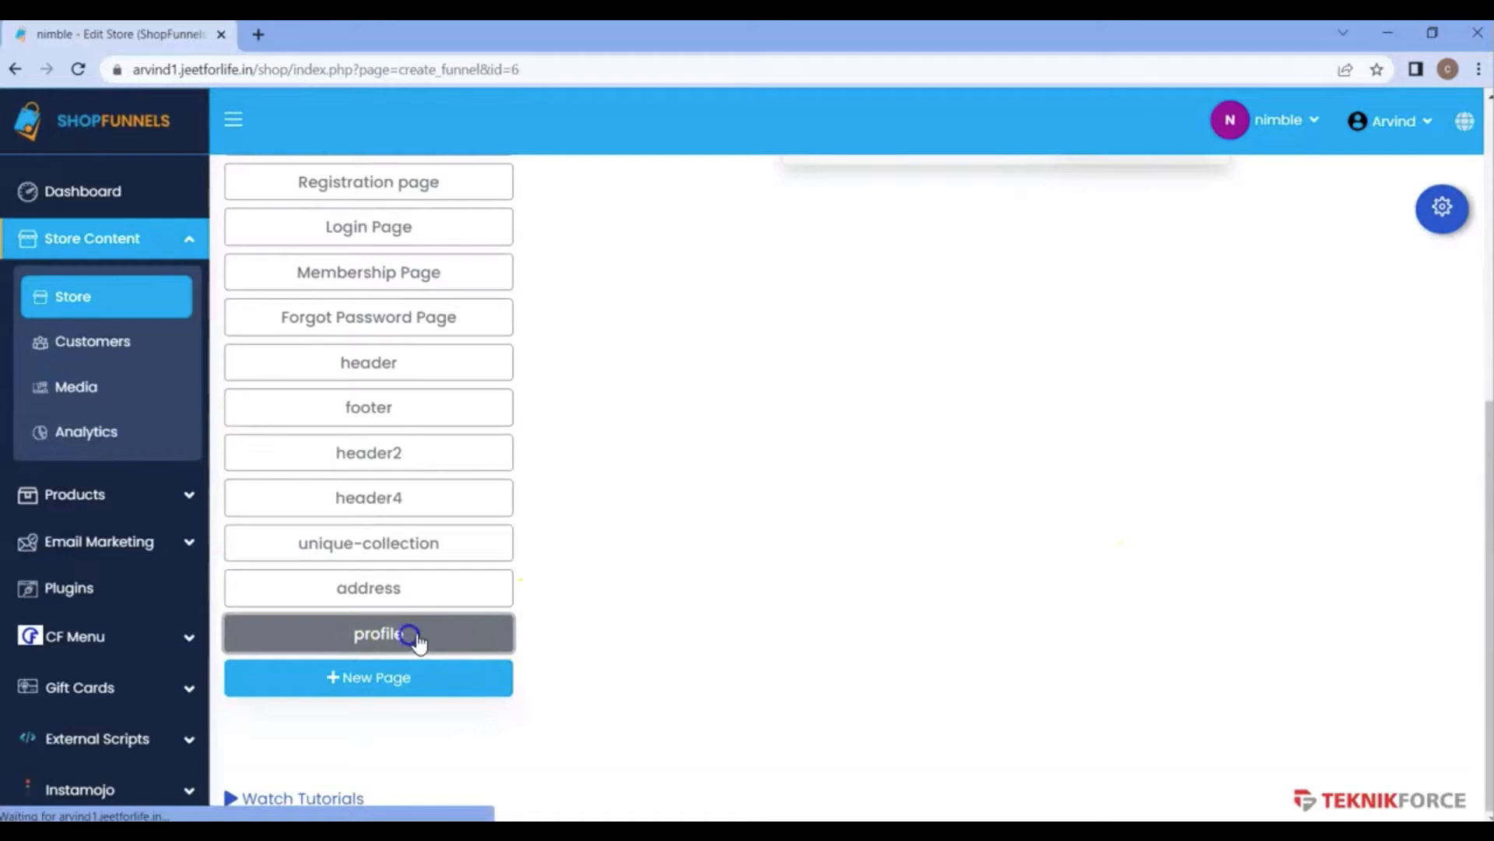
left_click(1440, 402)
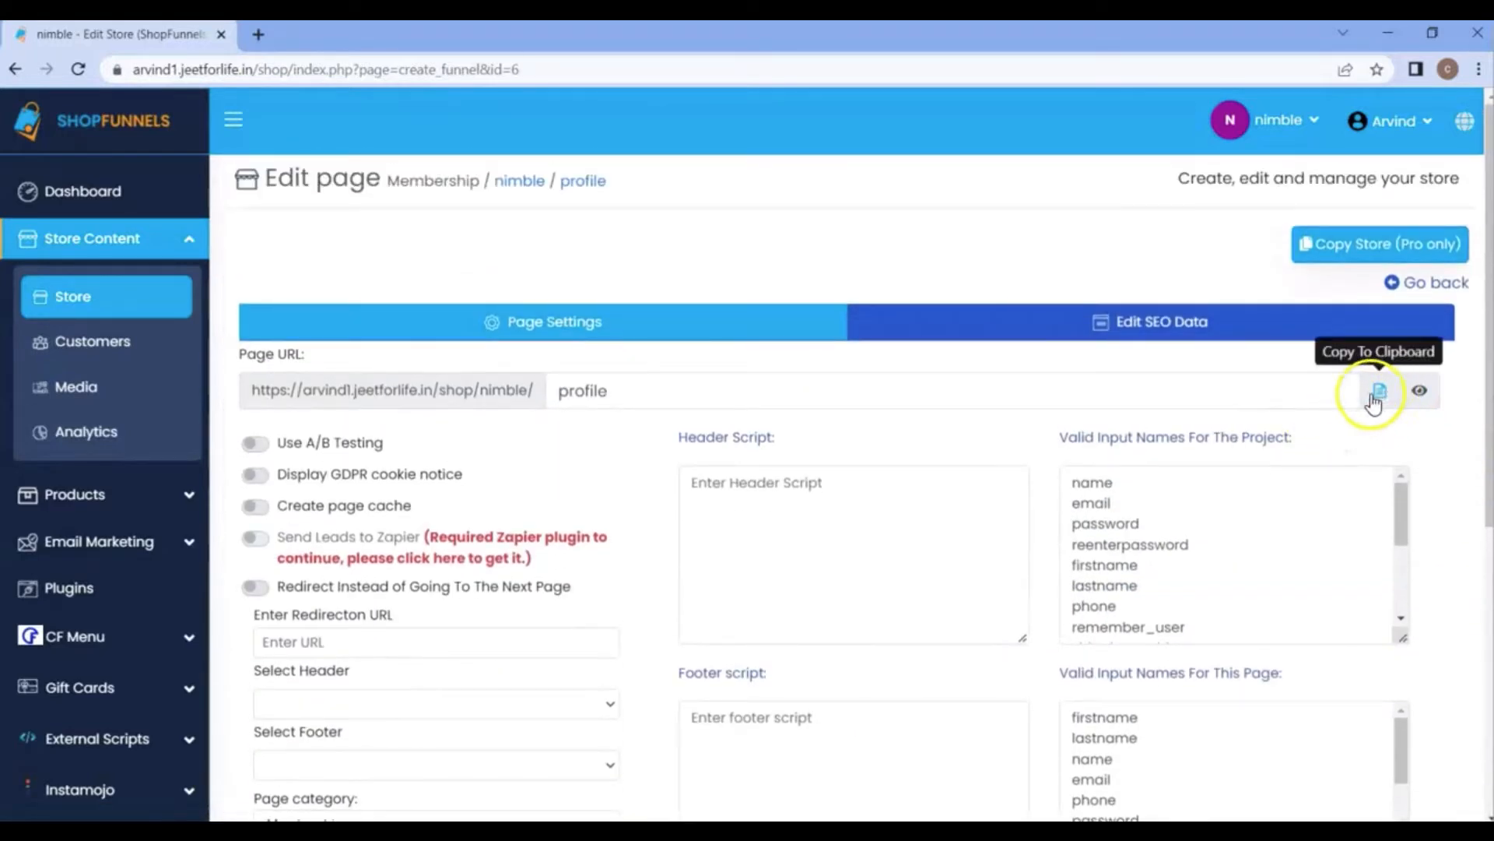
left_click(1396, 282)
- Replace the Profile link's URL on the Membership Page with the copied address ending in /shop/nimble/profile/, save the page and close the editor
scroll(973, 526, "down", 1)
scroll(973, 526, "down", 3)
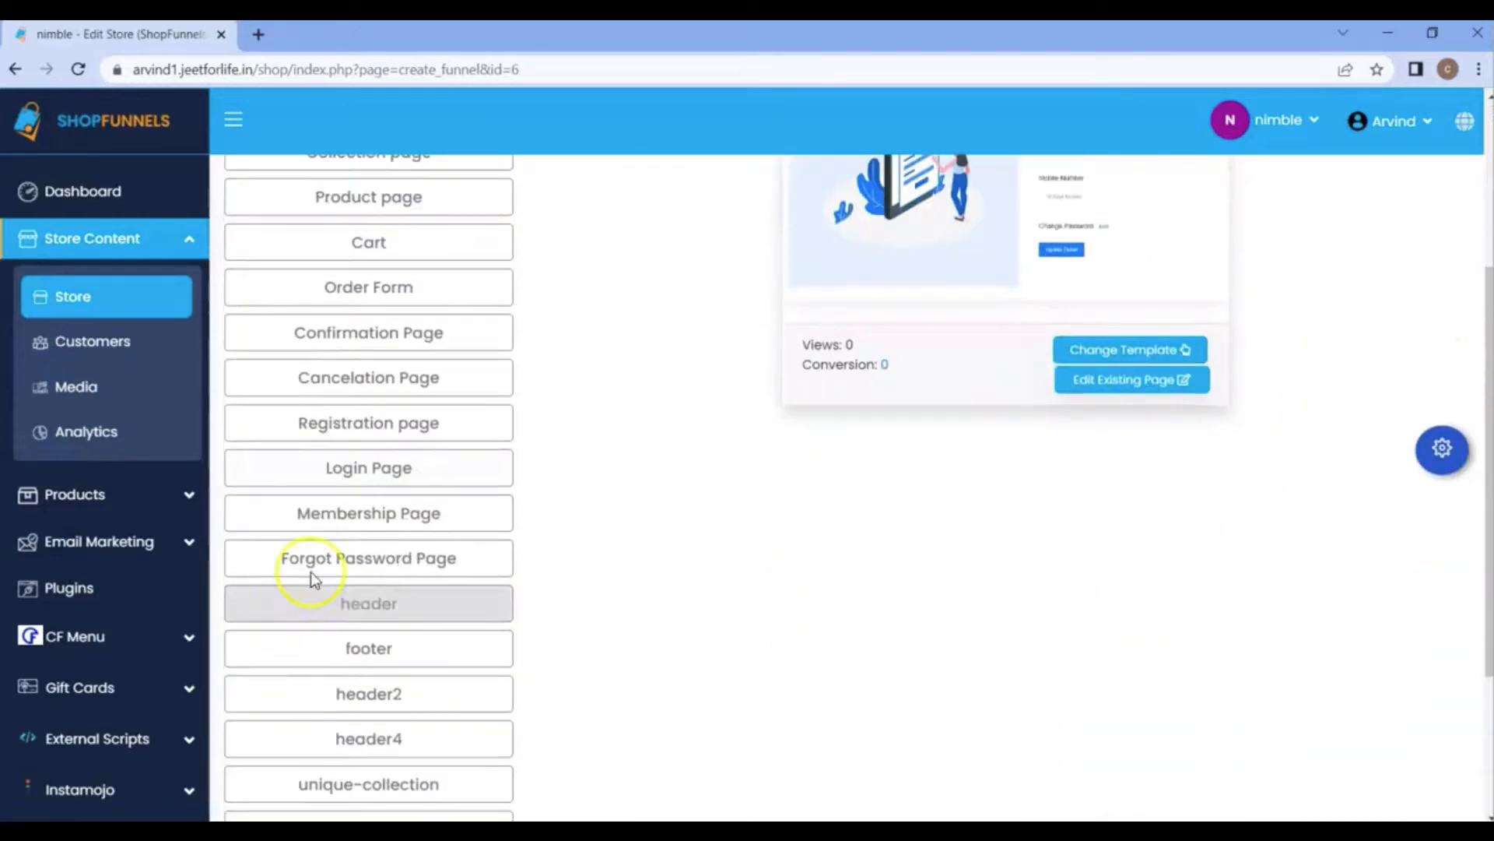
left_click(424, 514)
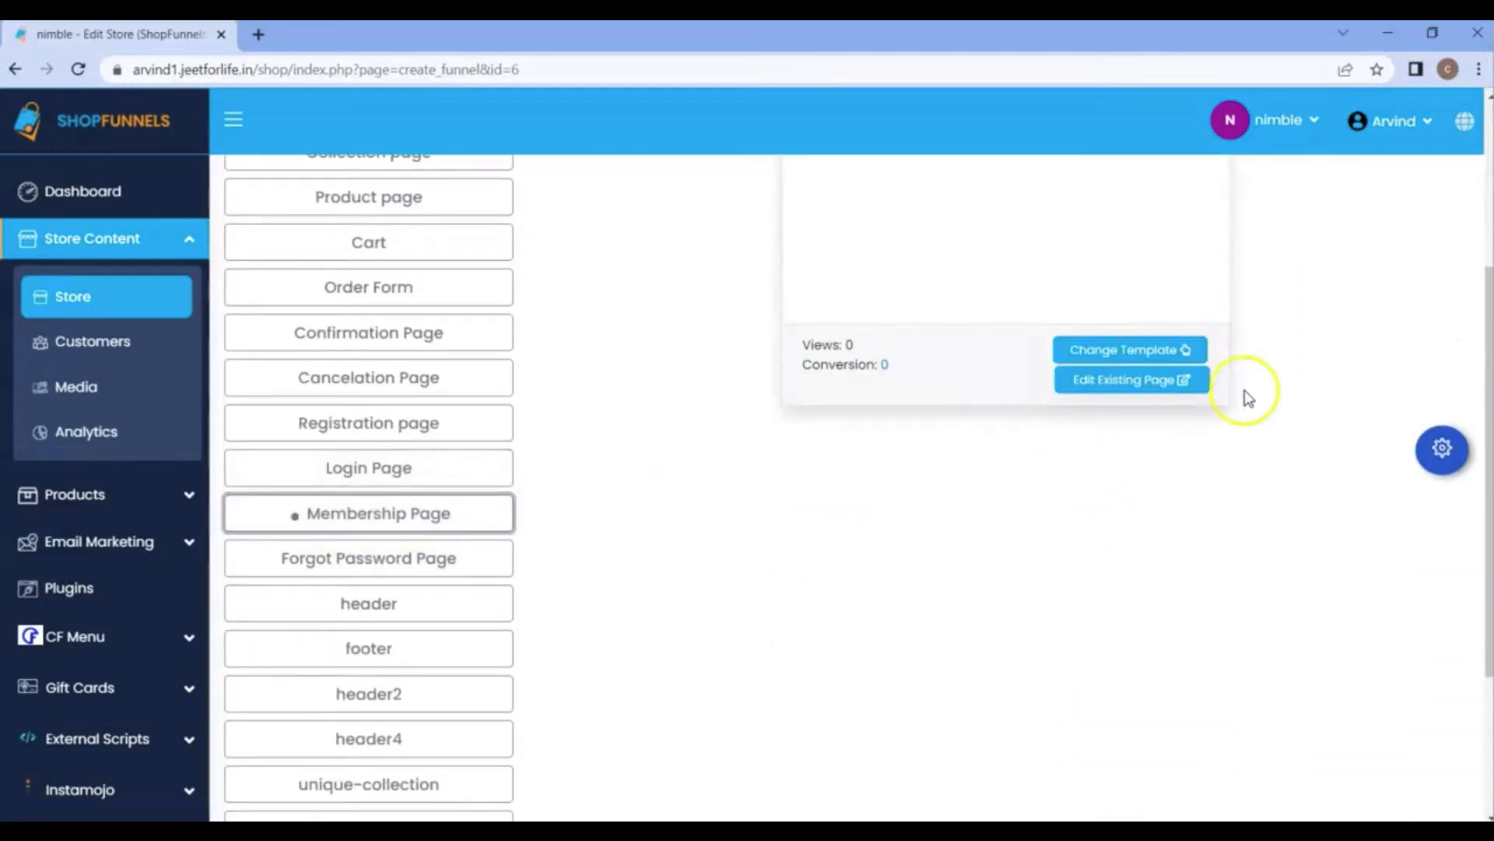
left_click(1136, 383)
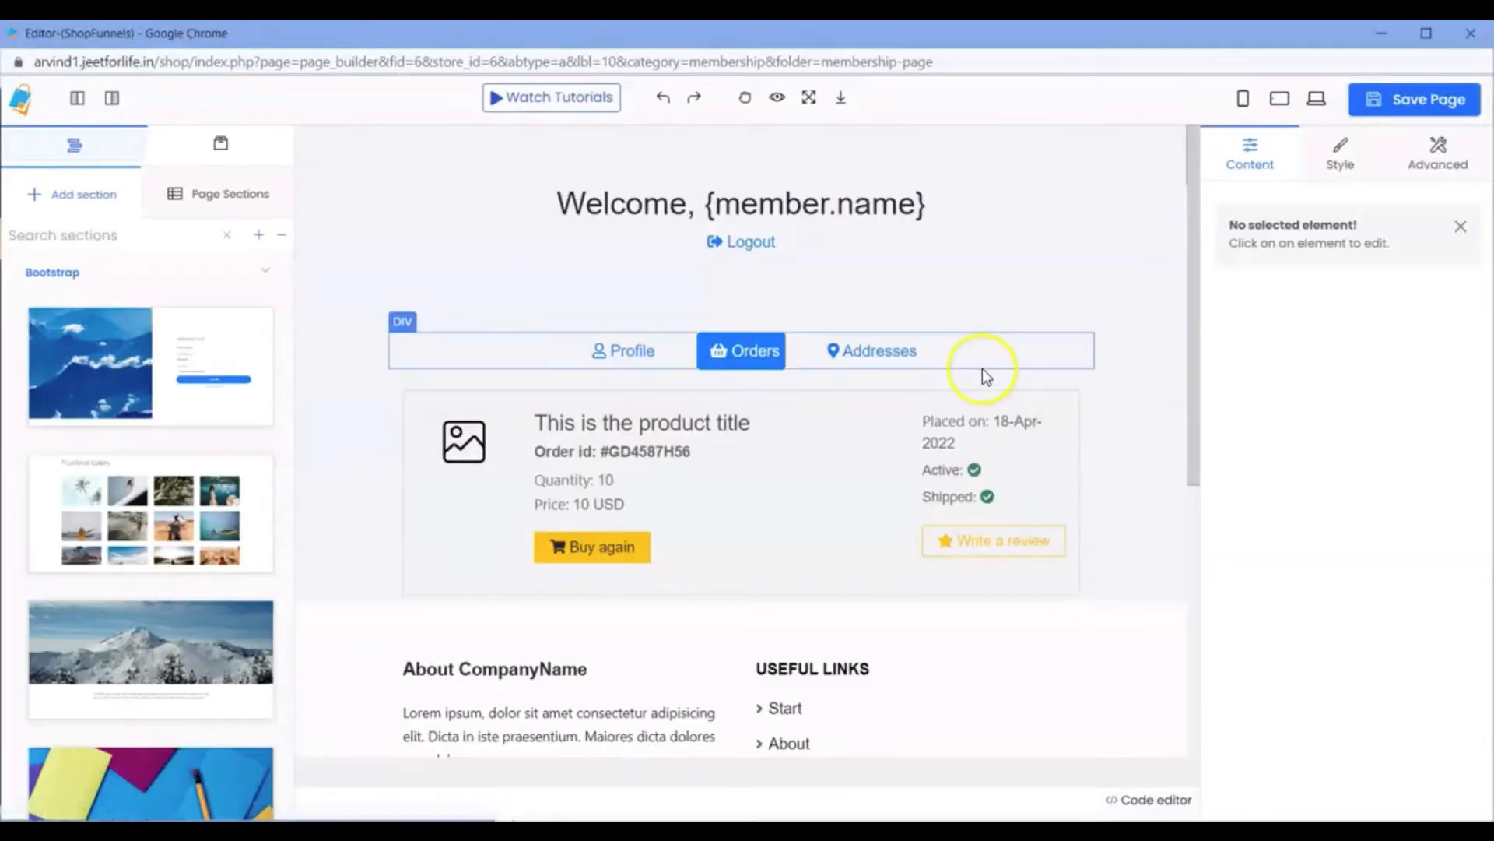
left_click(630, 359)
triple_click(1346, 301)
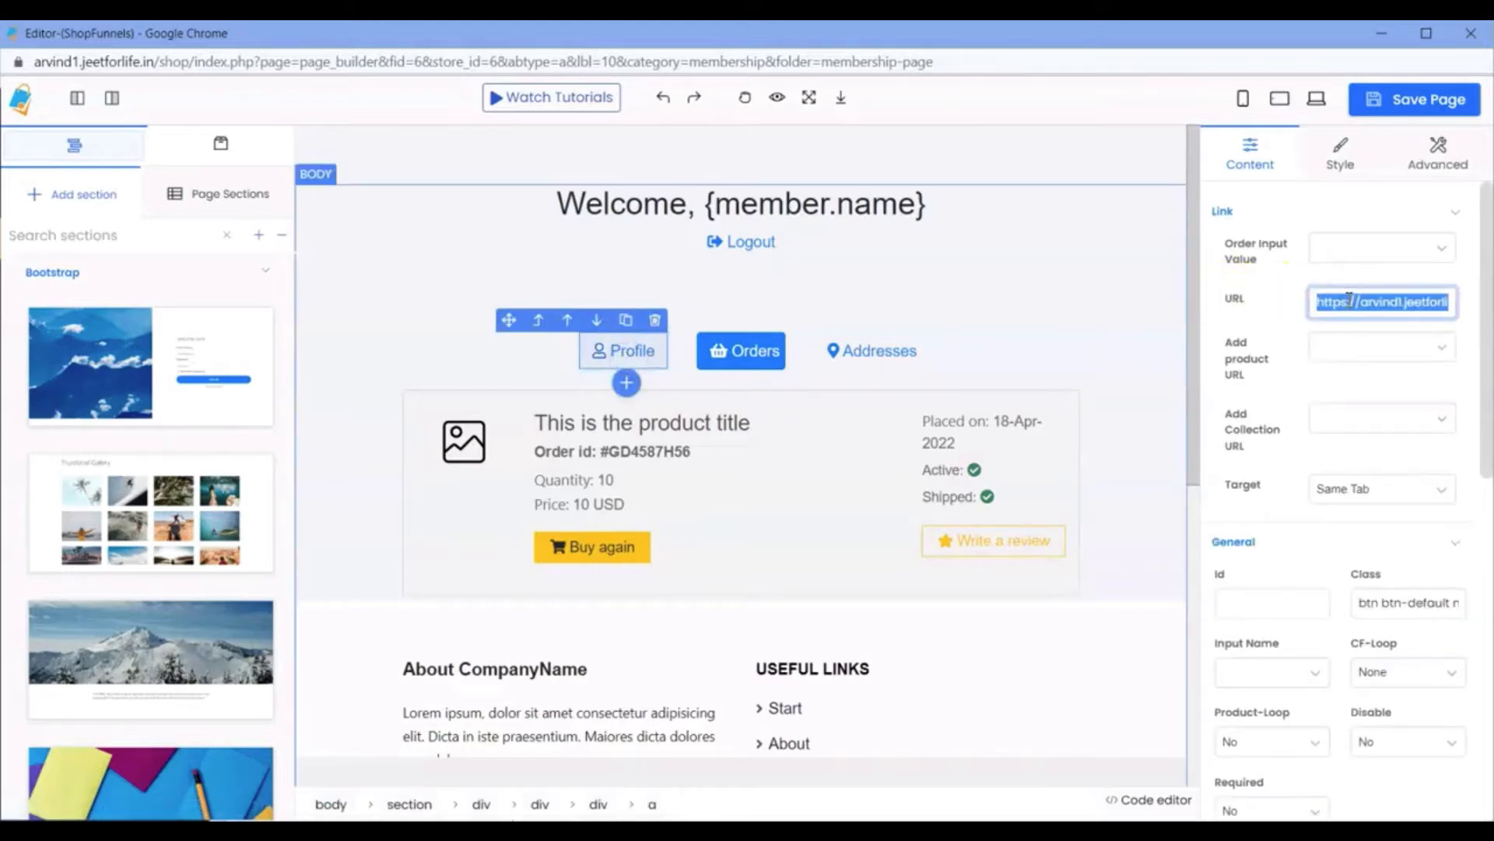
key("BackSpace")
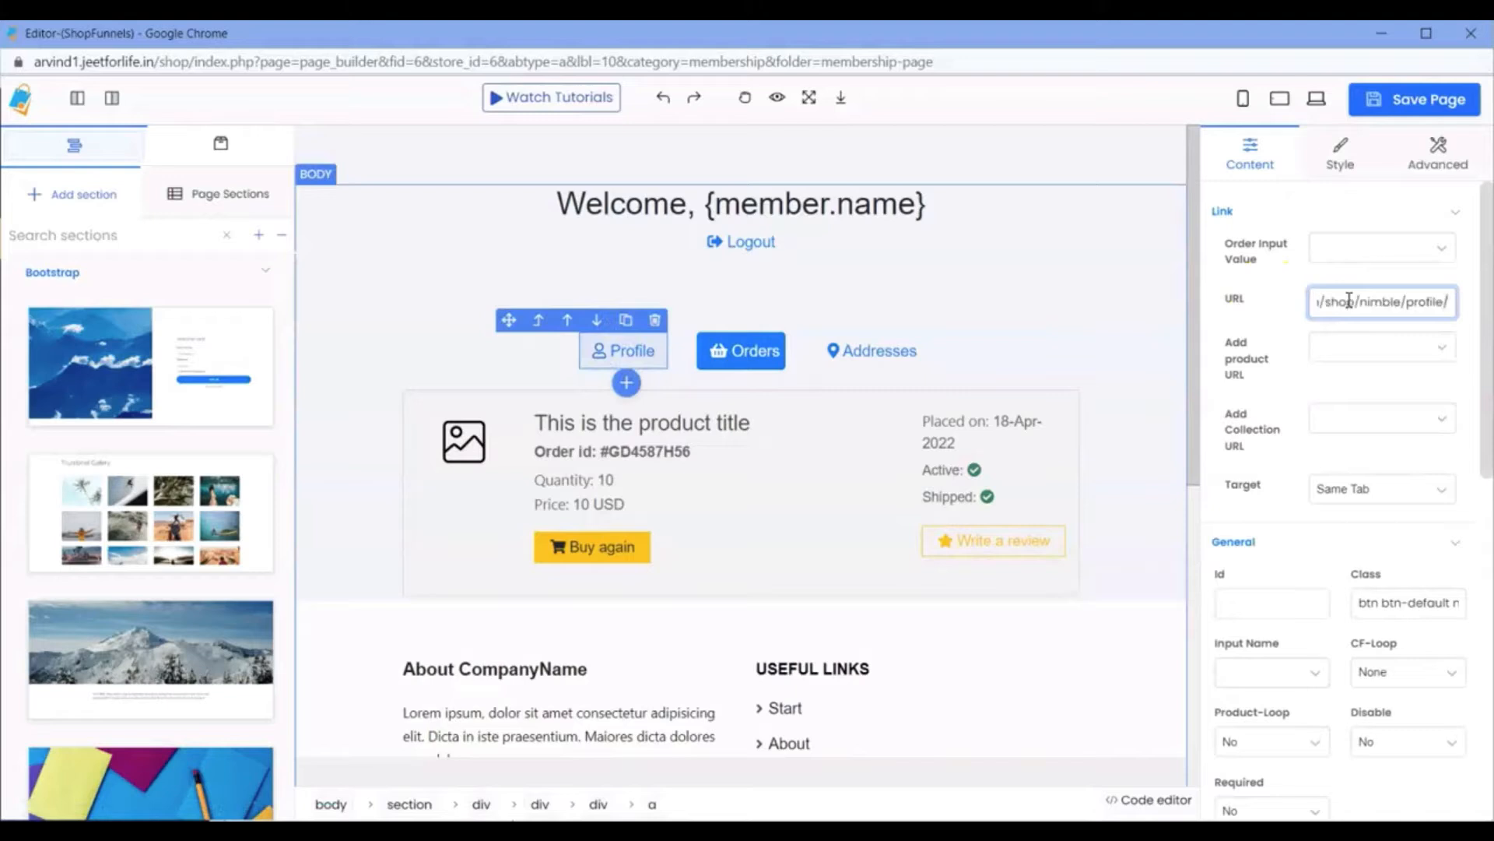
left_click(1431, 109)
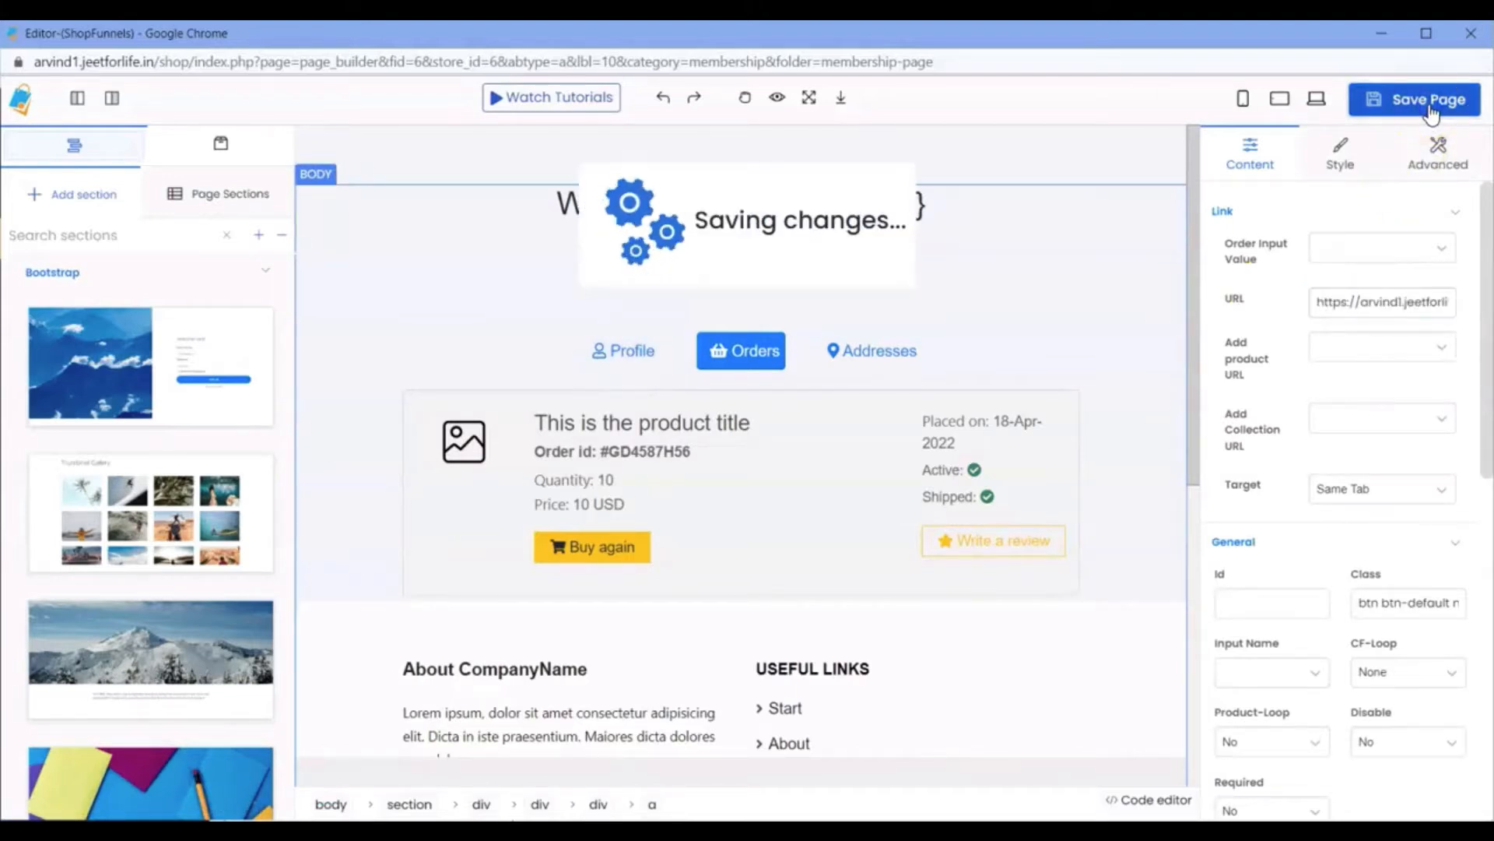
left_click(1469, 39)
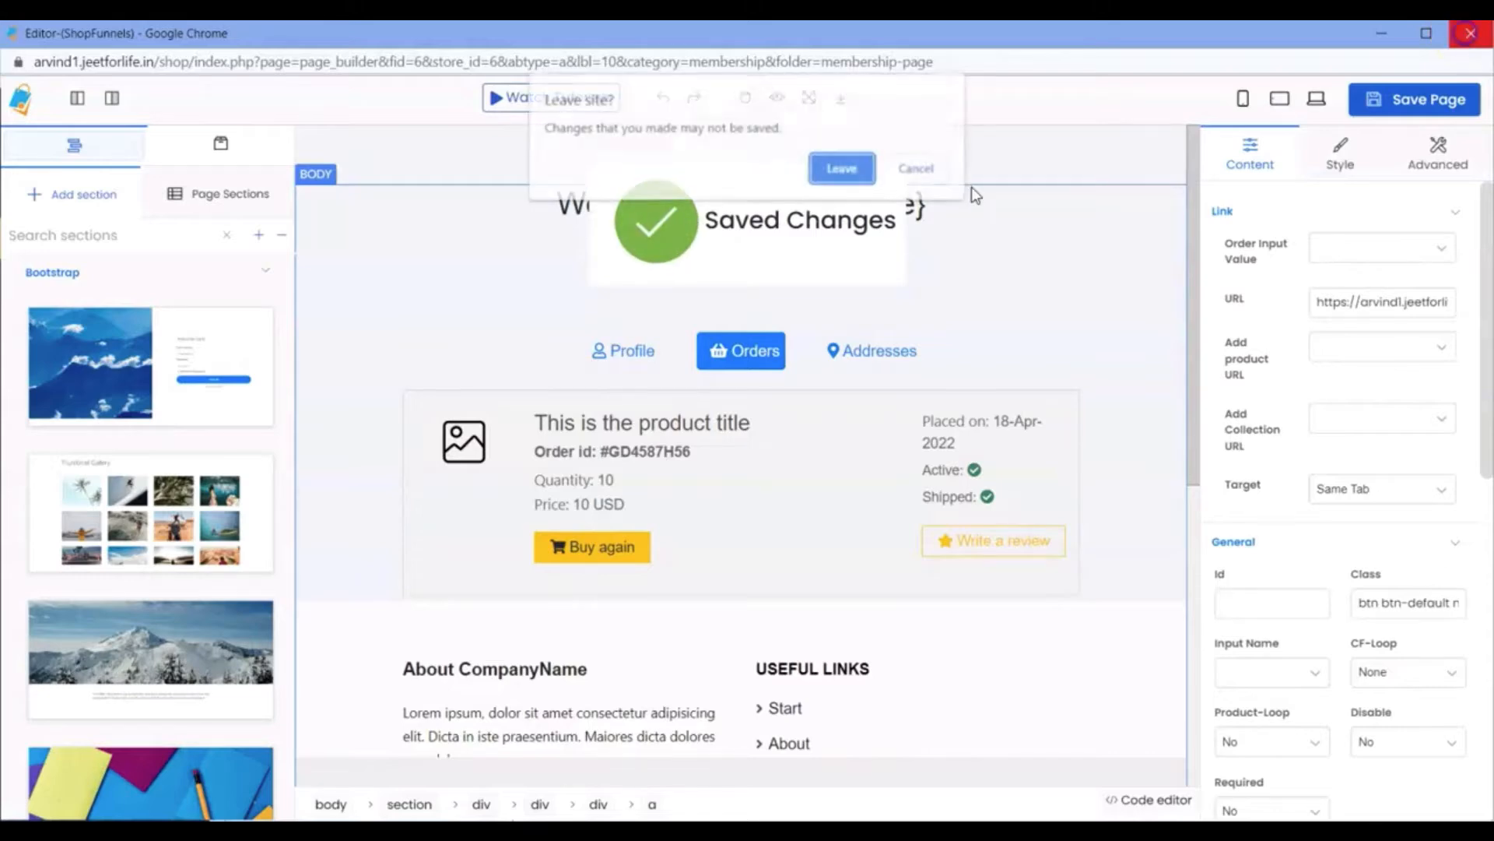
left_click(827, 167)
- Set the Profile link's URL on the address page to the copied profile page address, save the page and leave its editor
scroll(700, 405, "down", 1)
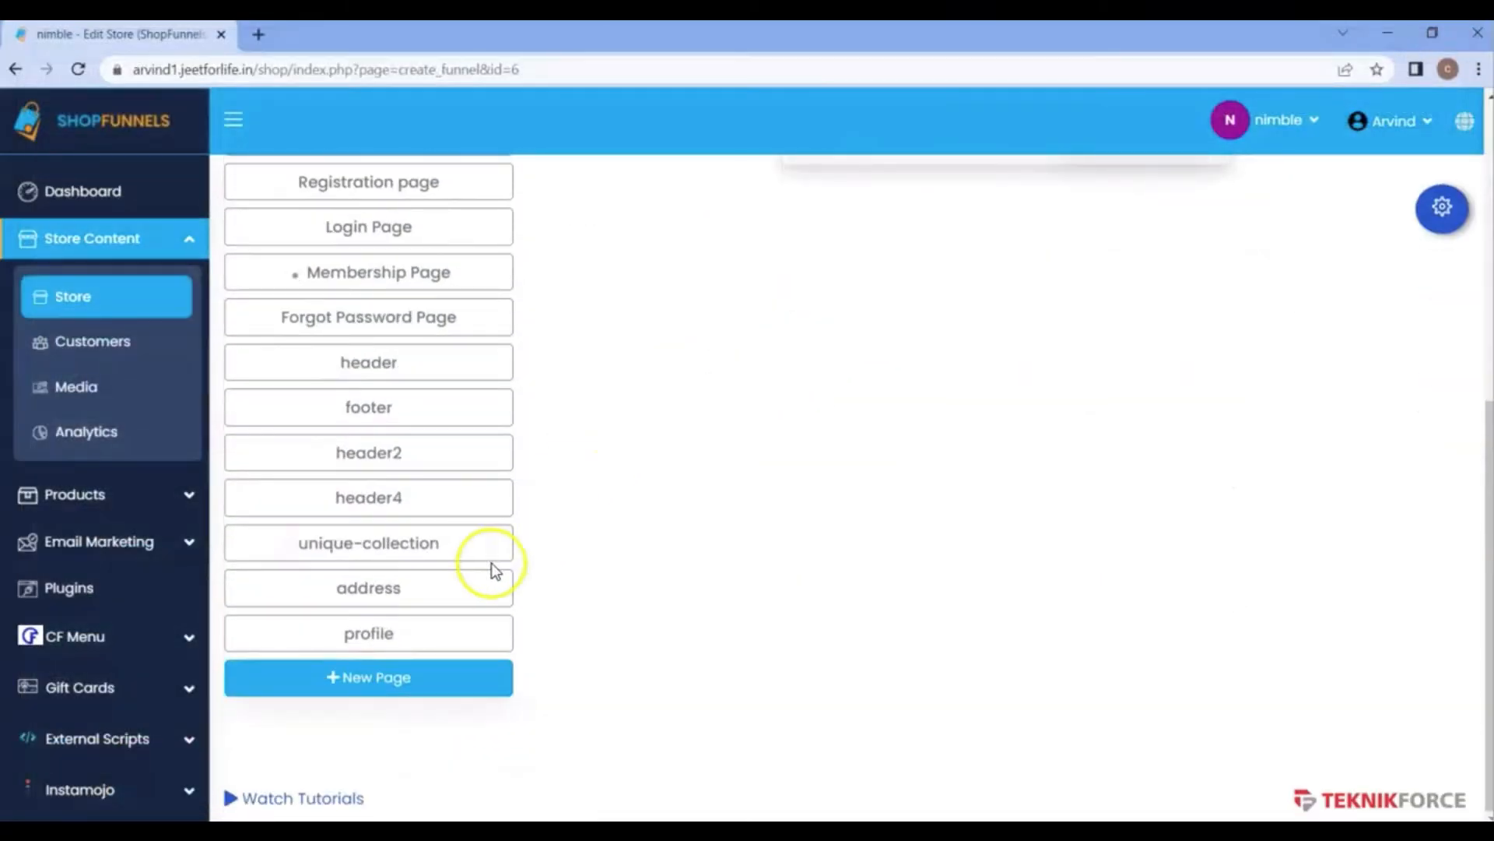
left_click(458, 587)
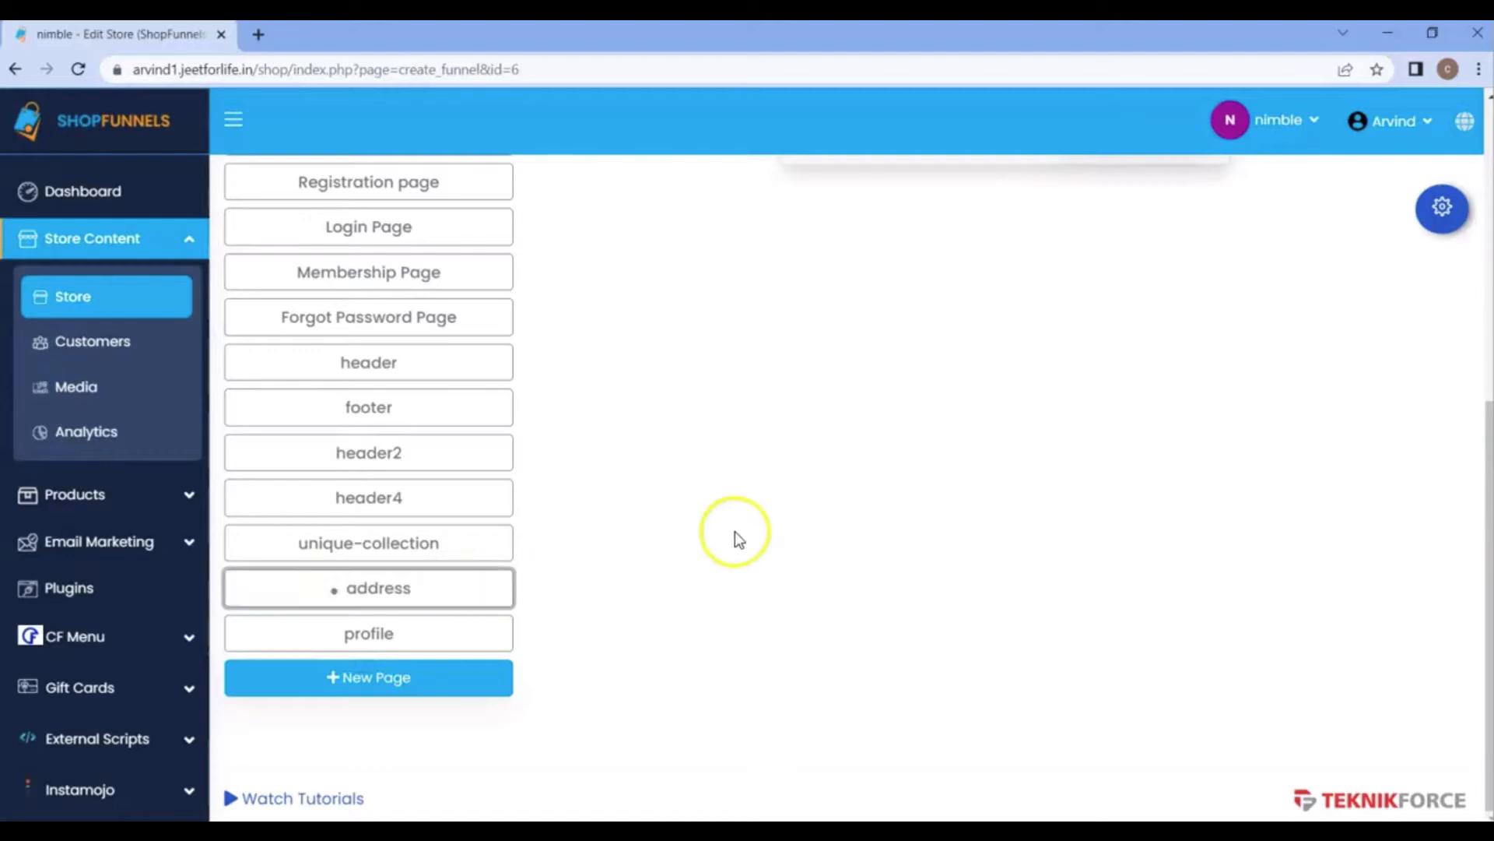
scroll(856, 467, "up", 3)
left_click(1117, 334)
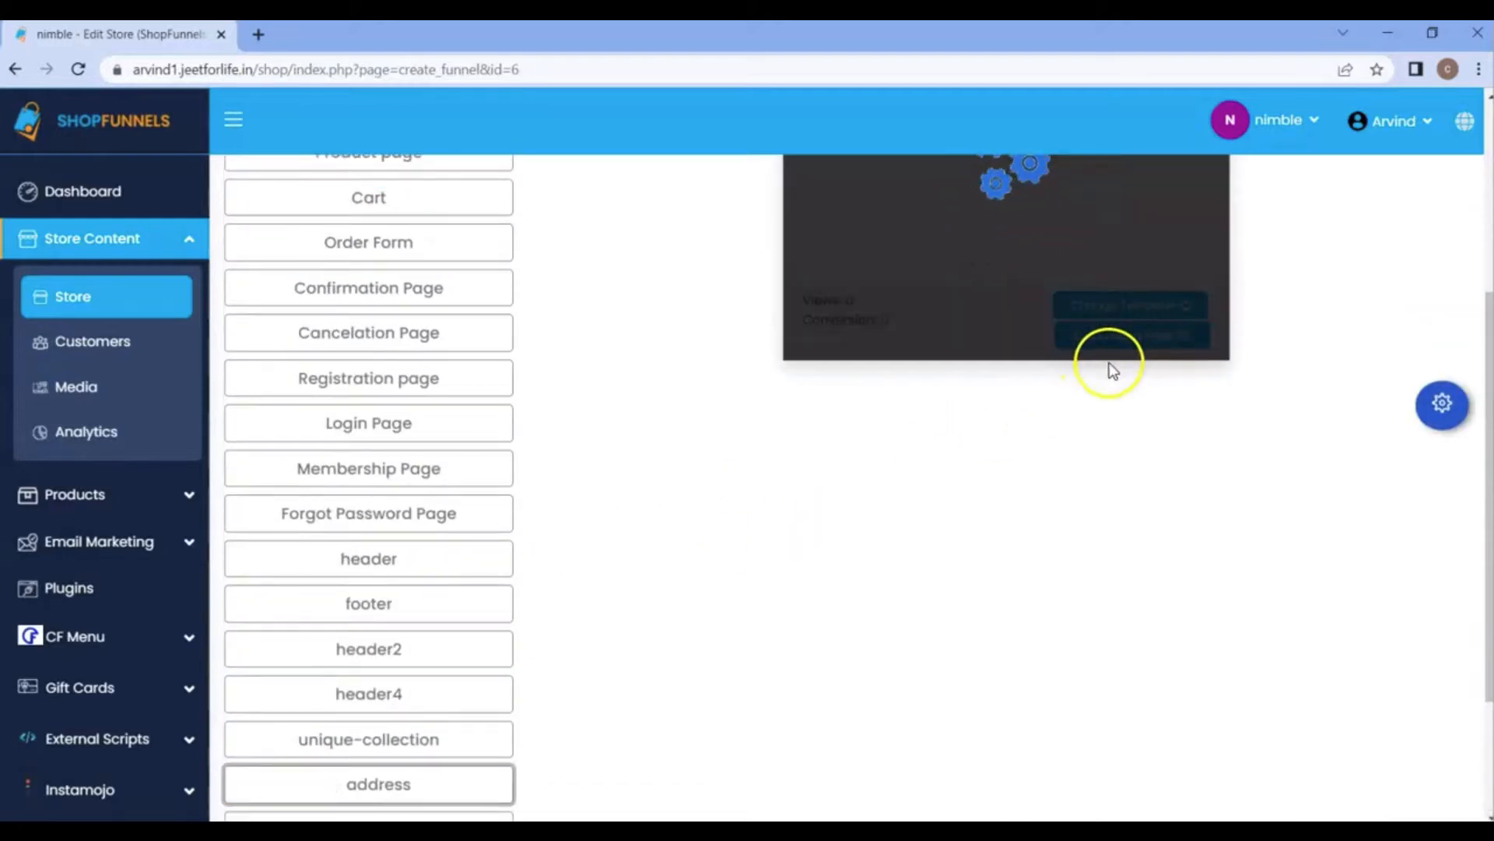
left_click(1134, 337)
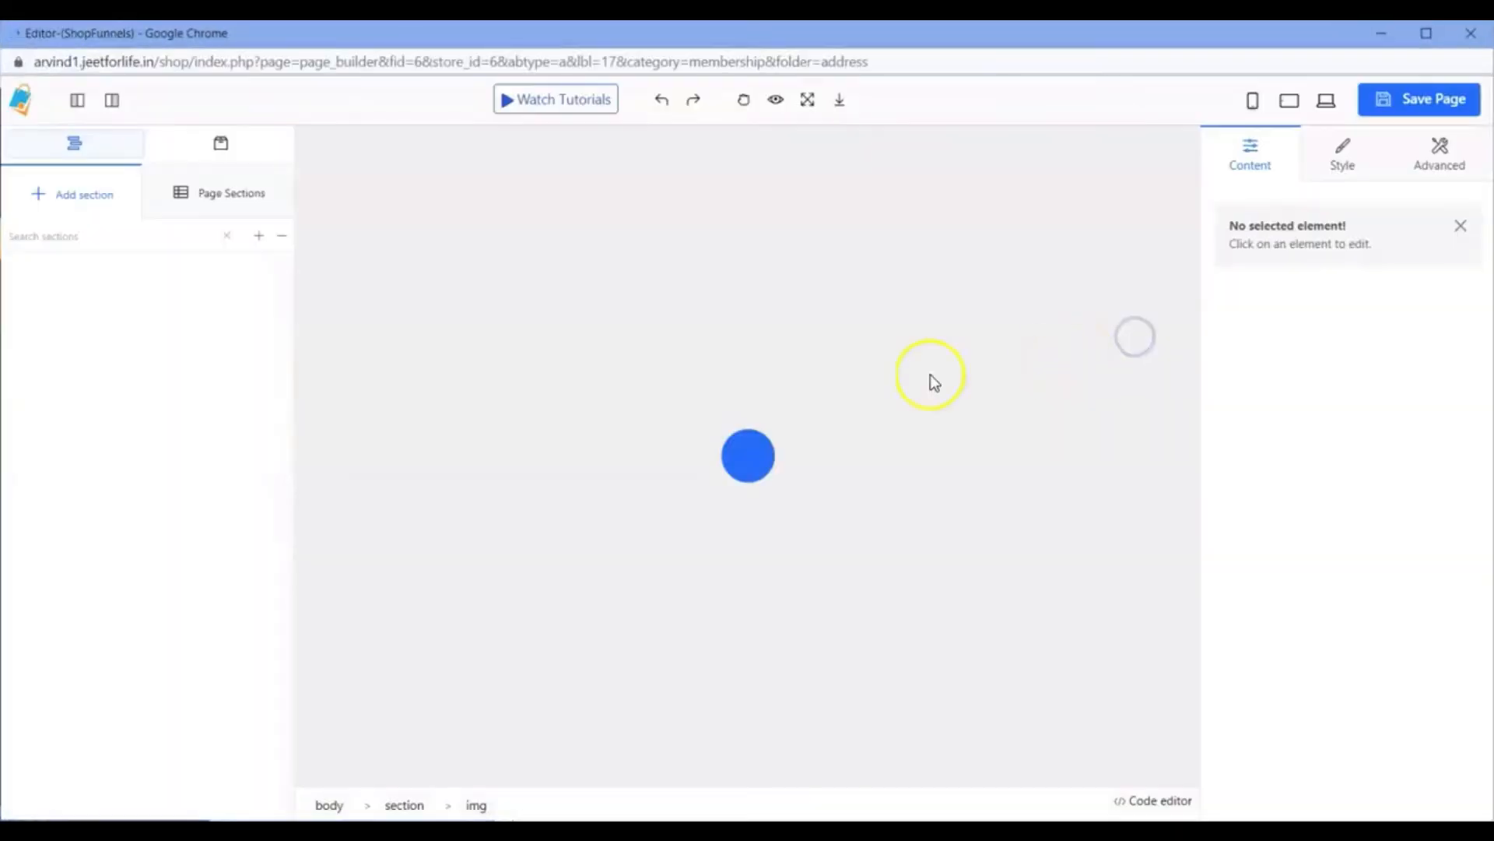
left_click(637, 351)
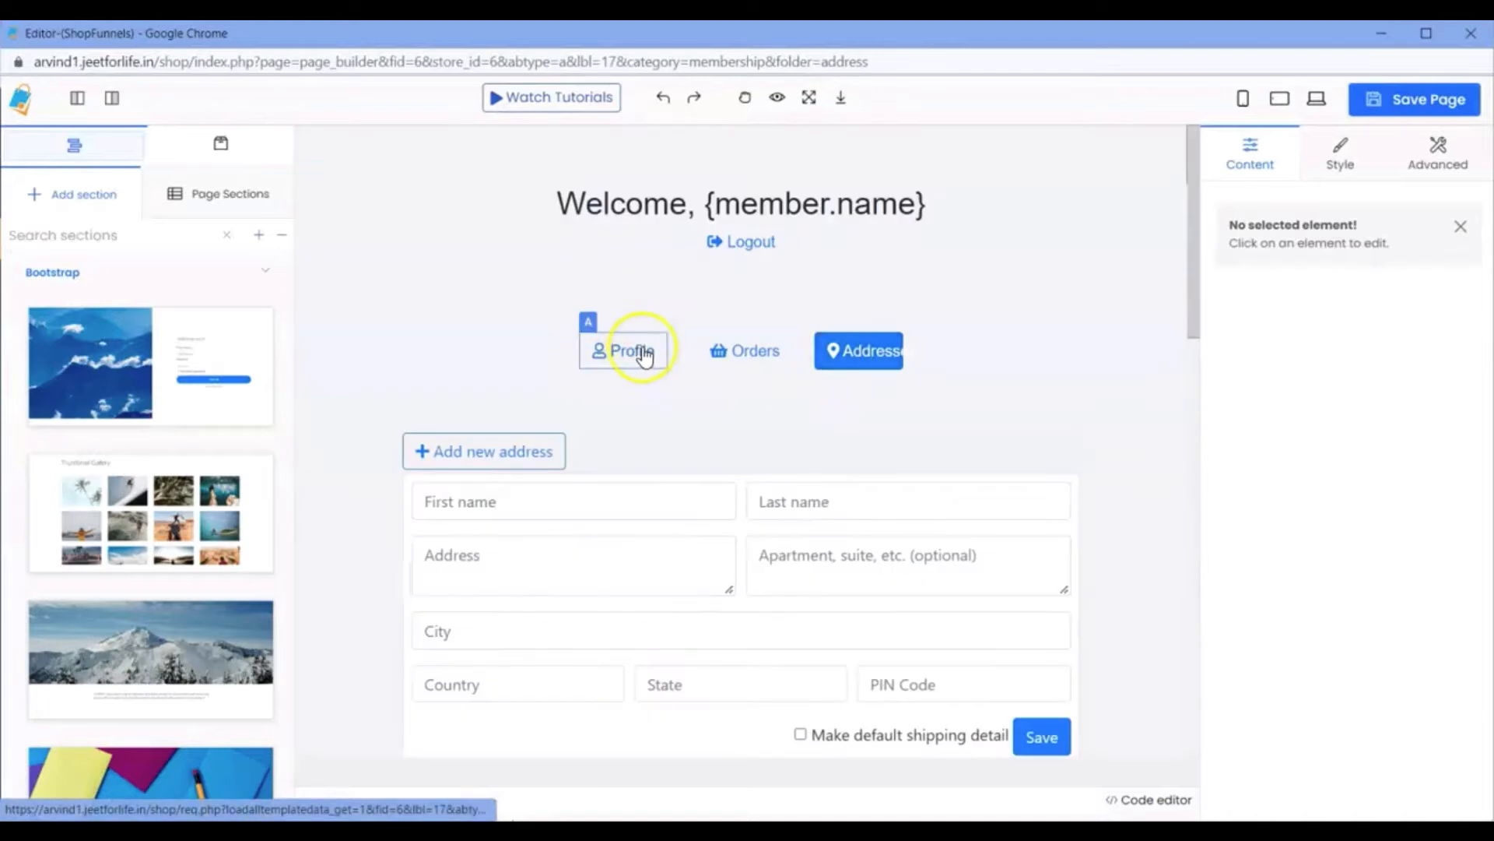
left_click(1356, 304)
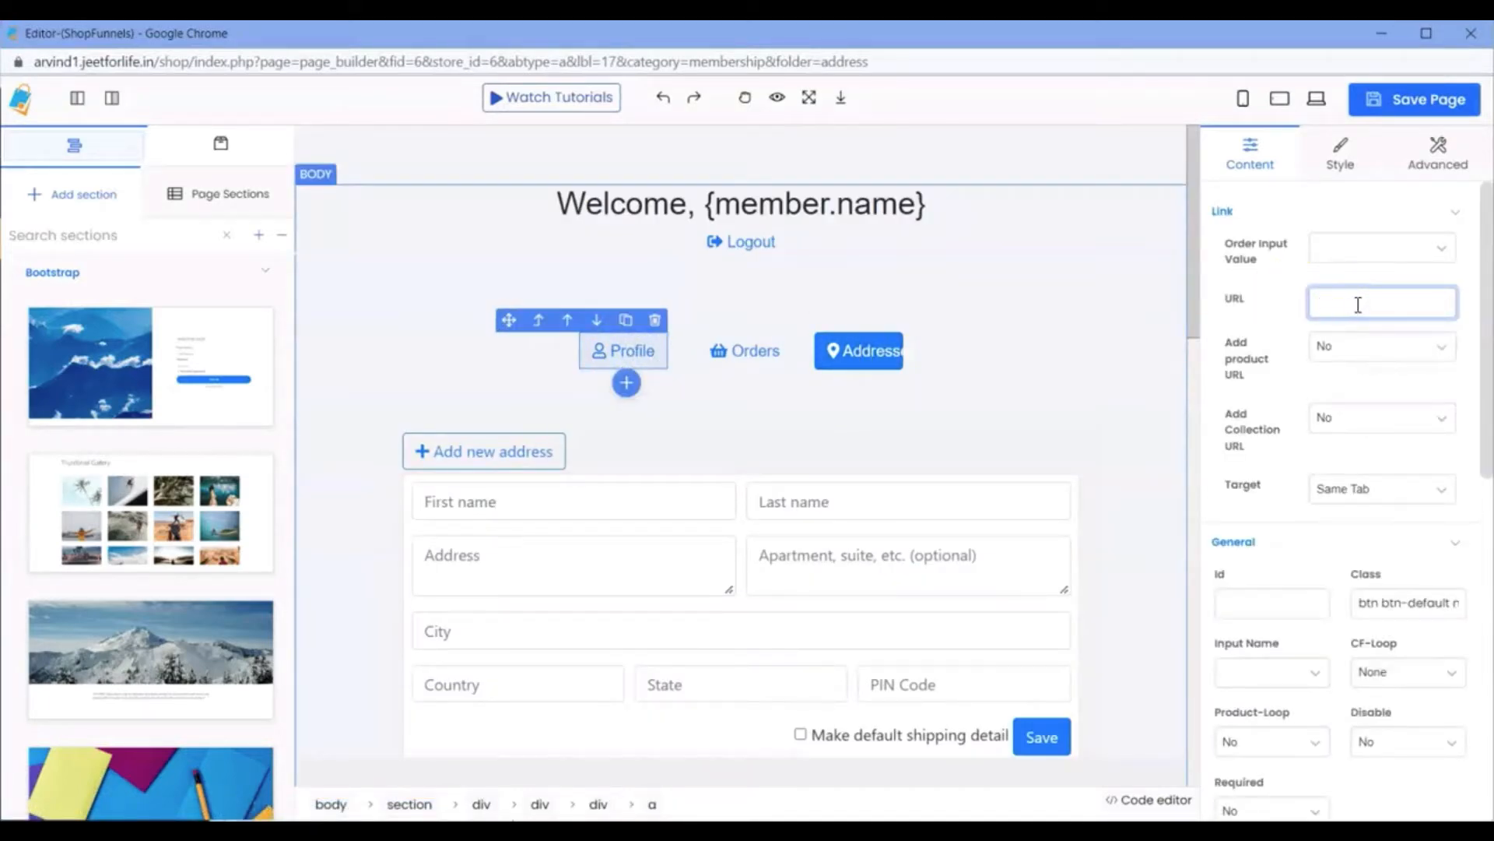
left_click(1409, 99)
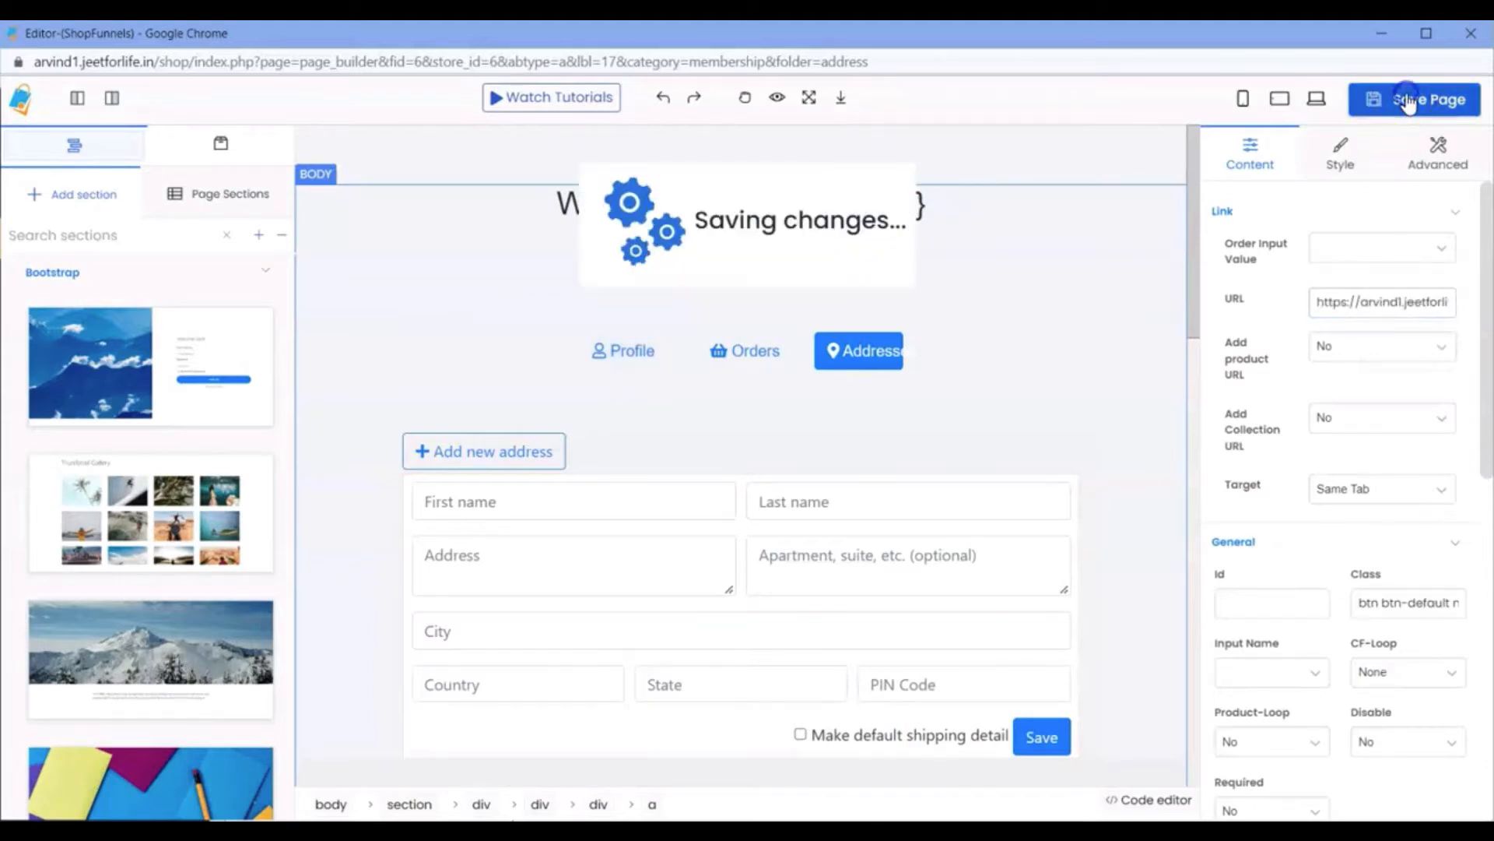
left_click(1390, 44)
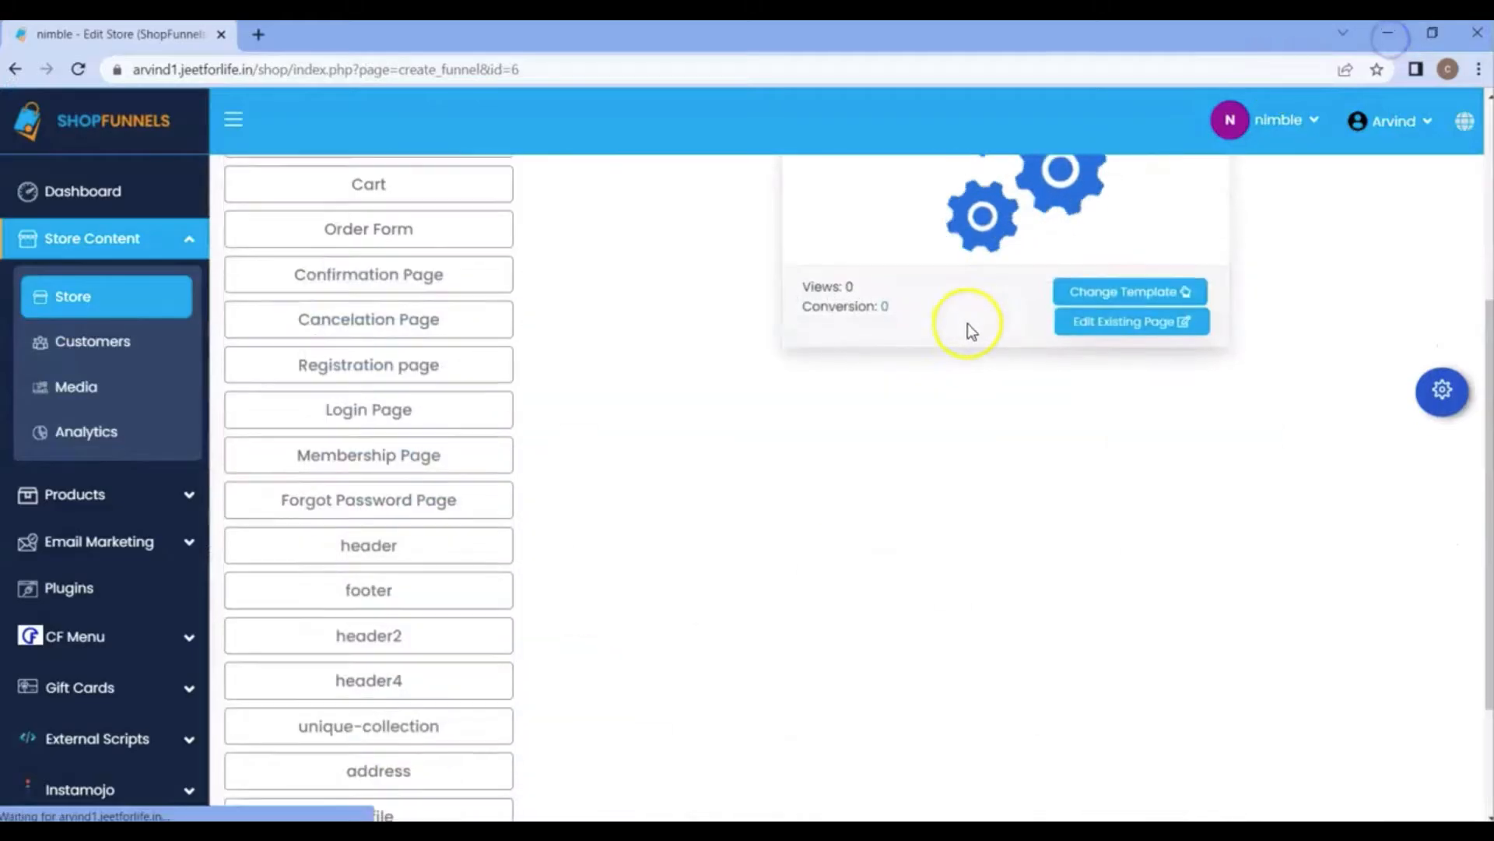
- Open the profile page in the editor and set its Profile link's URL to the copied address ending in /shop/nimble/profile/
scroll(968, 324, "down", 3)
left_click(438, 639)
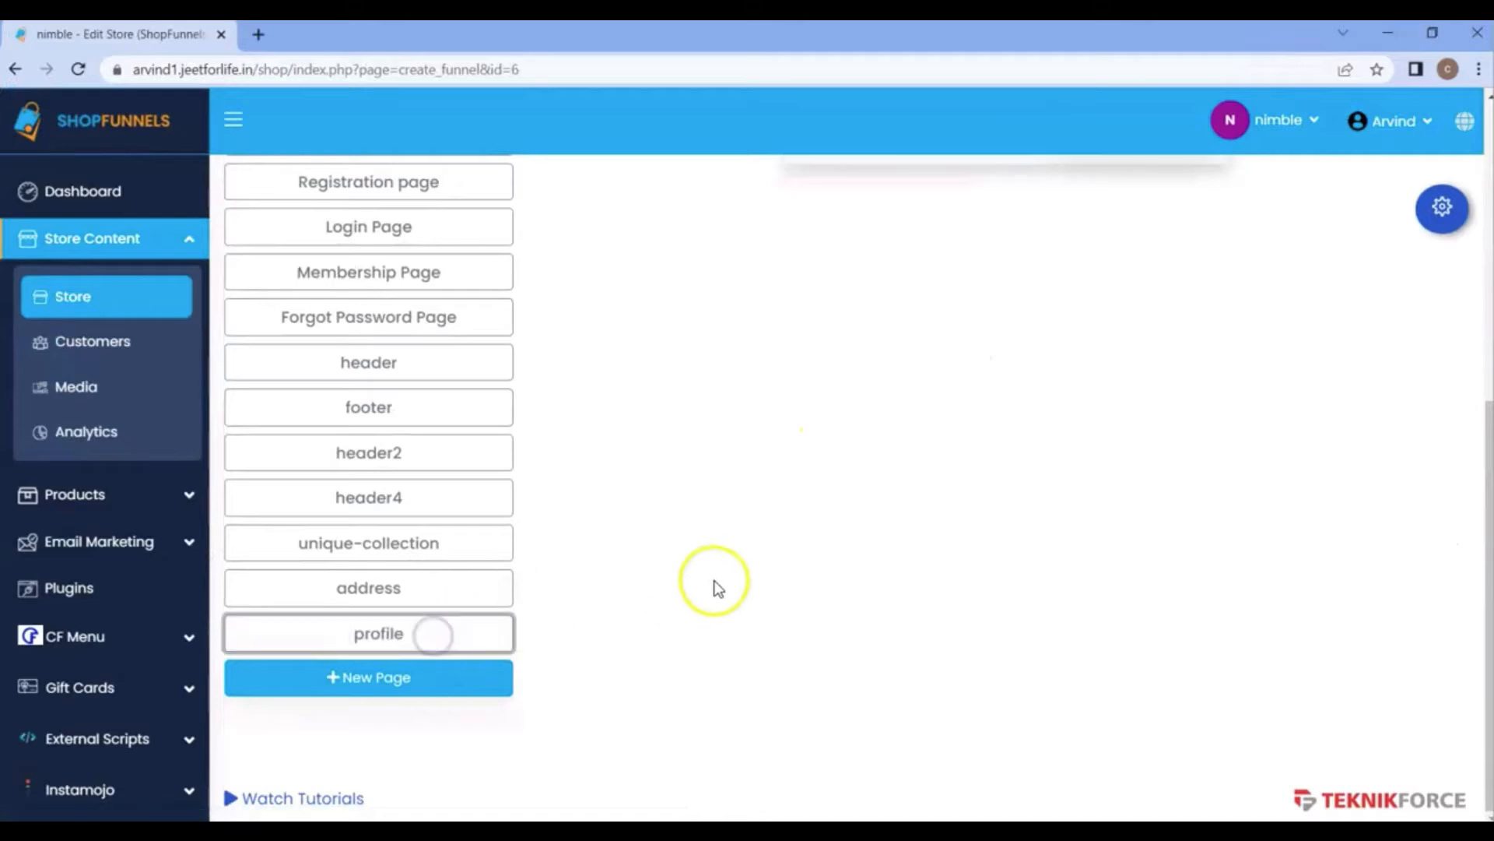
scroll(934, 549, "up", 2)
scroll(978, 554, "up", 2)
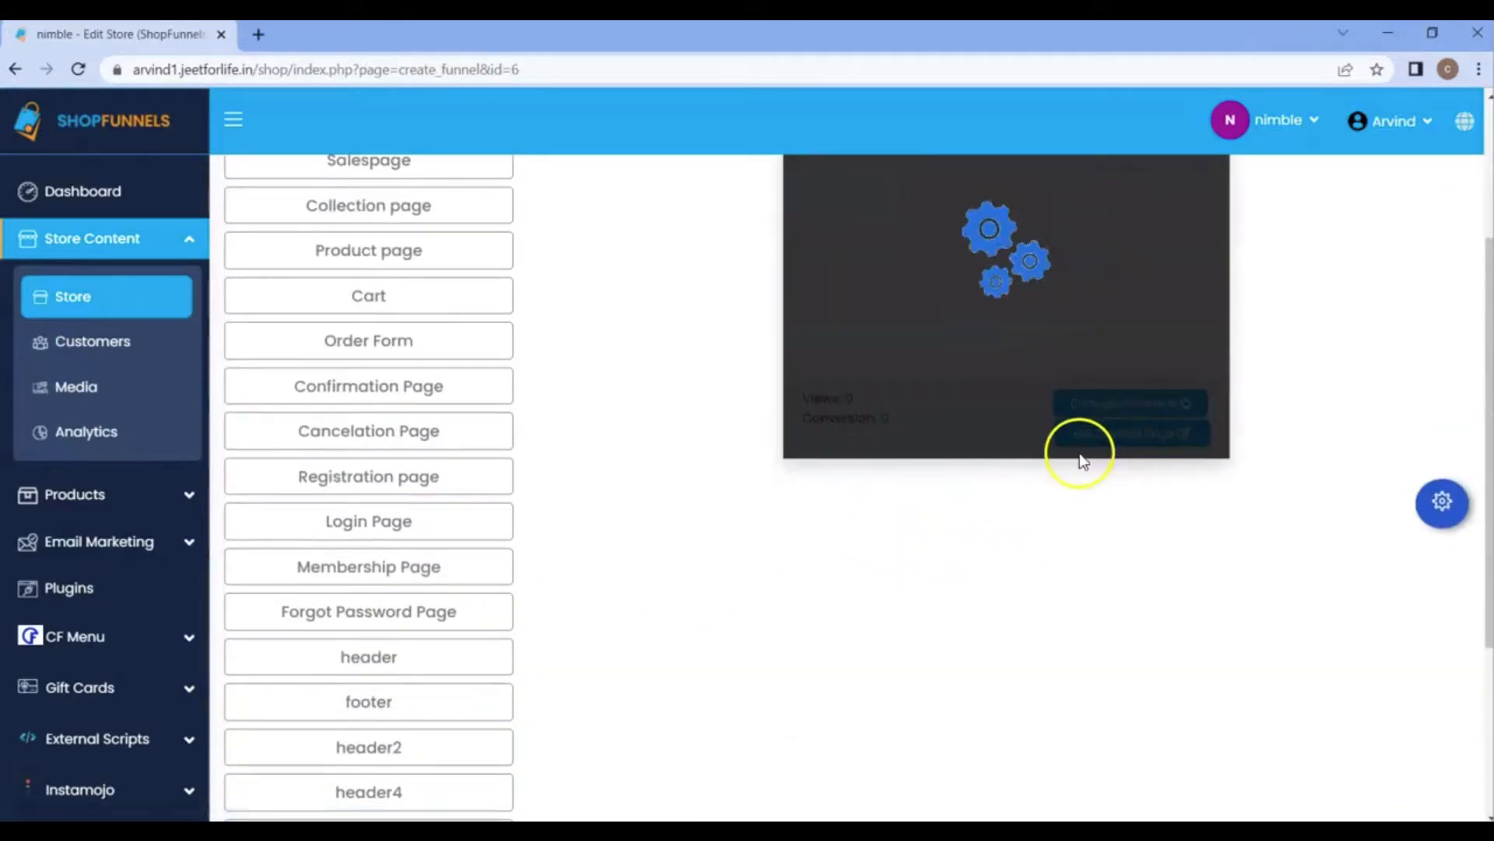
left_click(1133, 438)
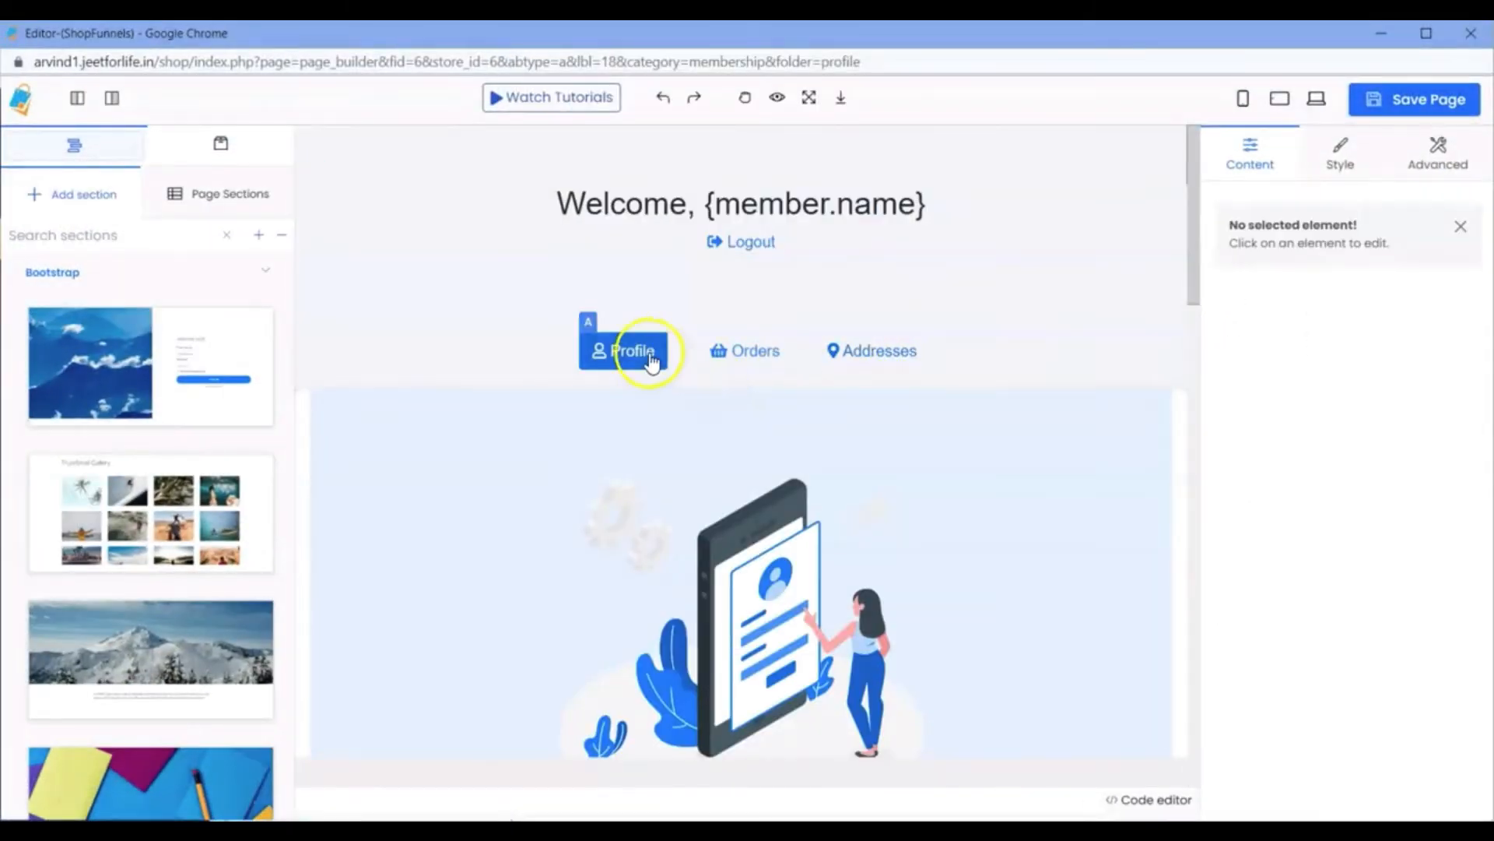
left_click(632, 352)
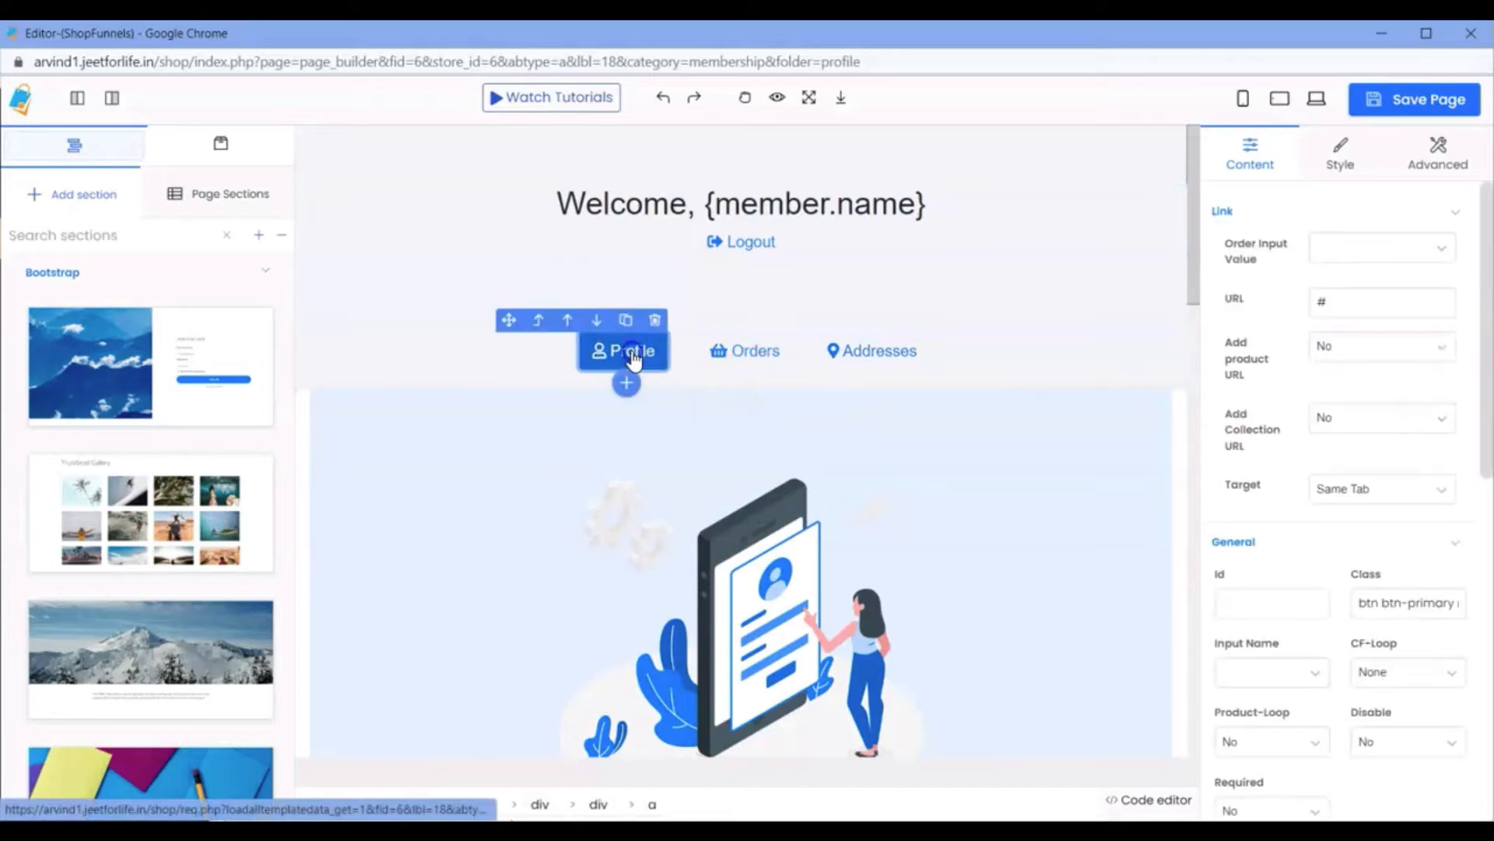
left_click(1339, 298)
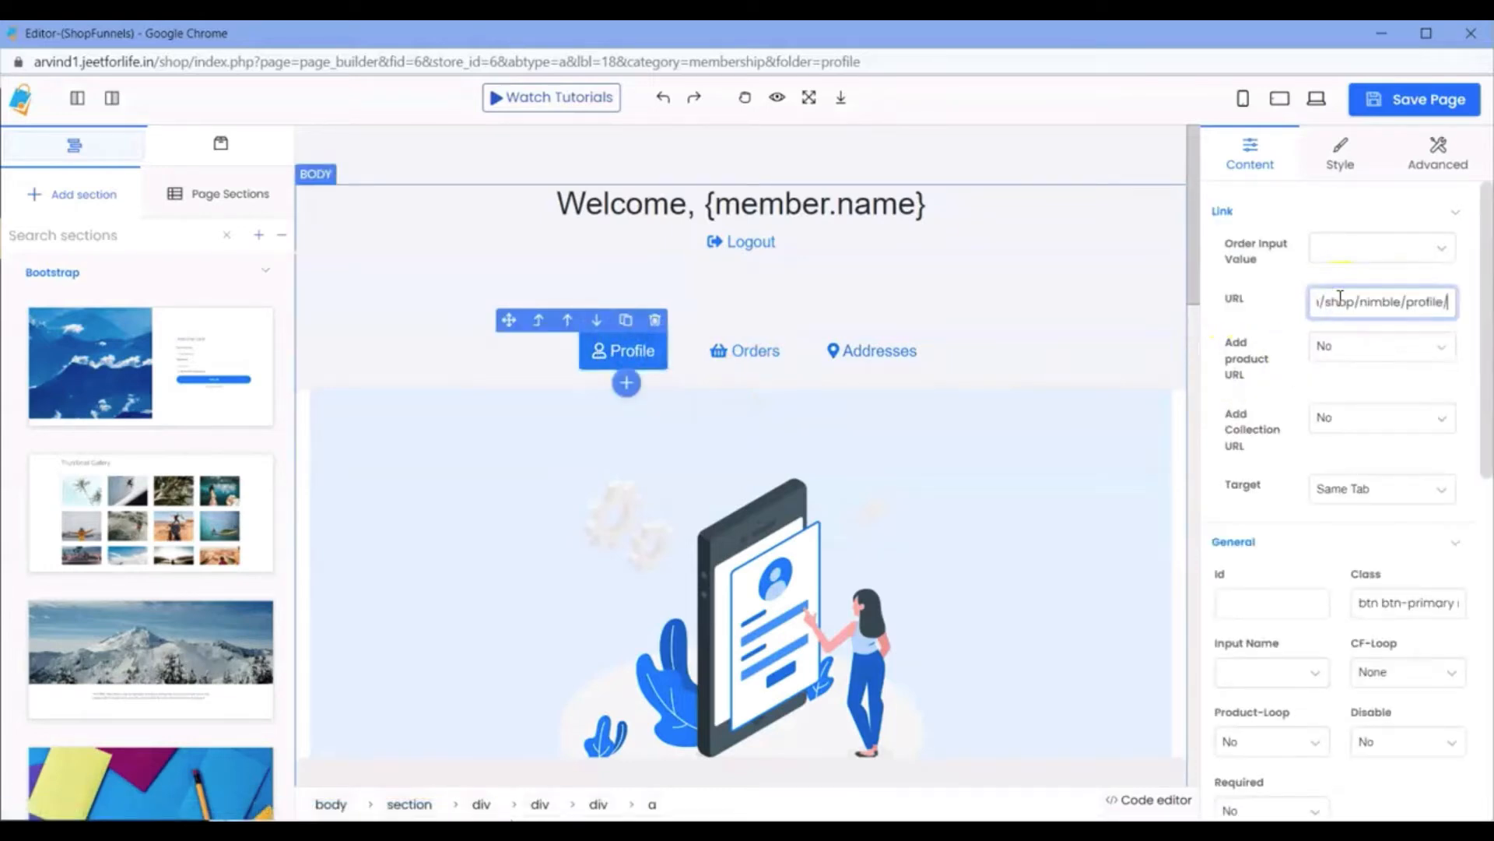
- Save the profile page and leave its editor
left_click(1413, 98)
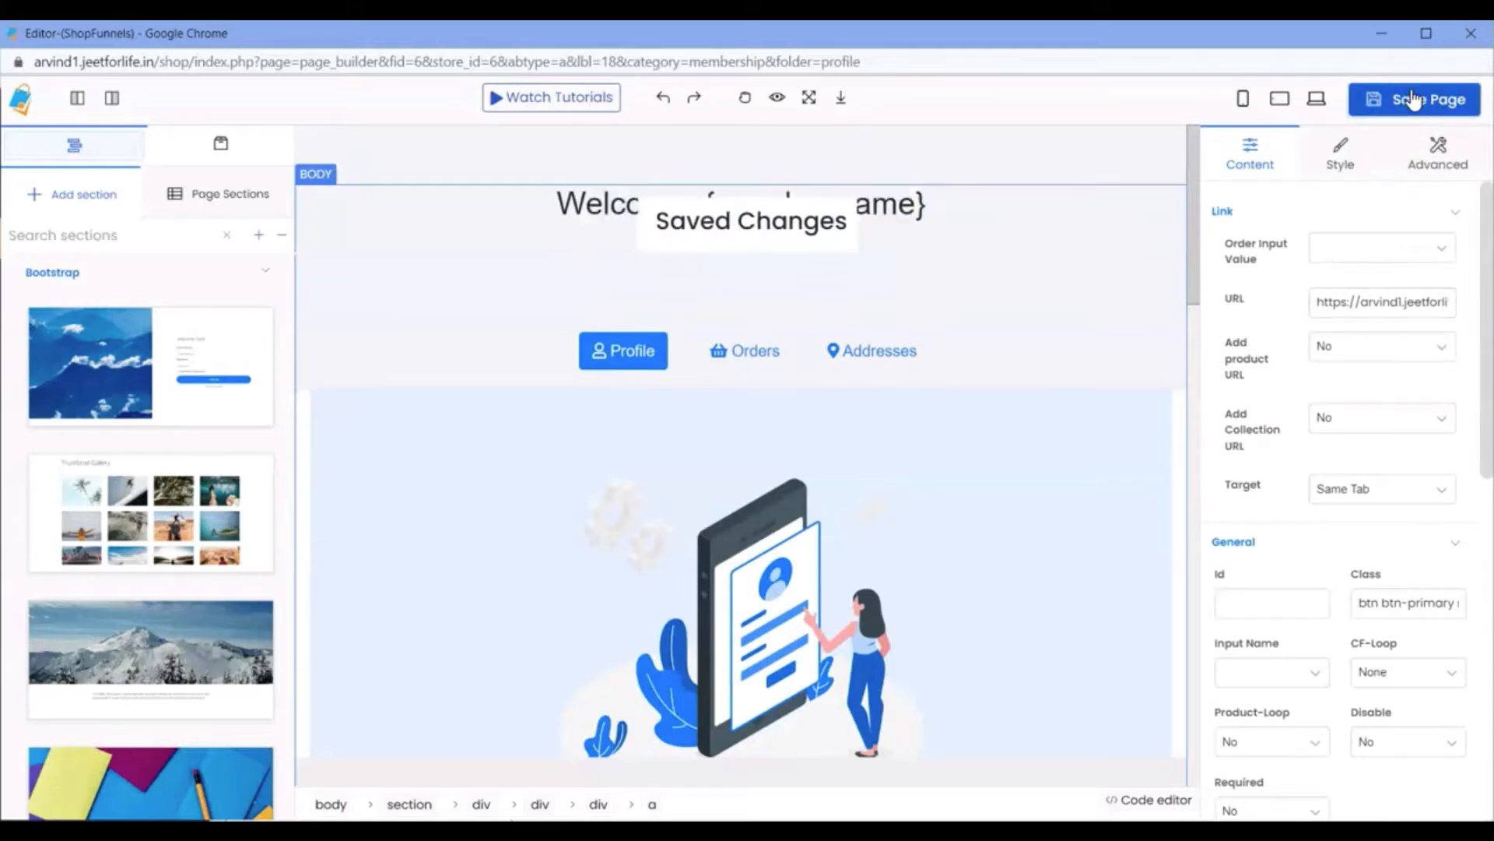
left_click(1470, 38)
left_click(844, 168)
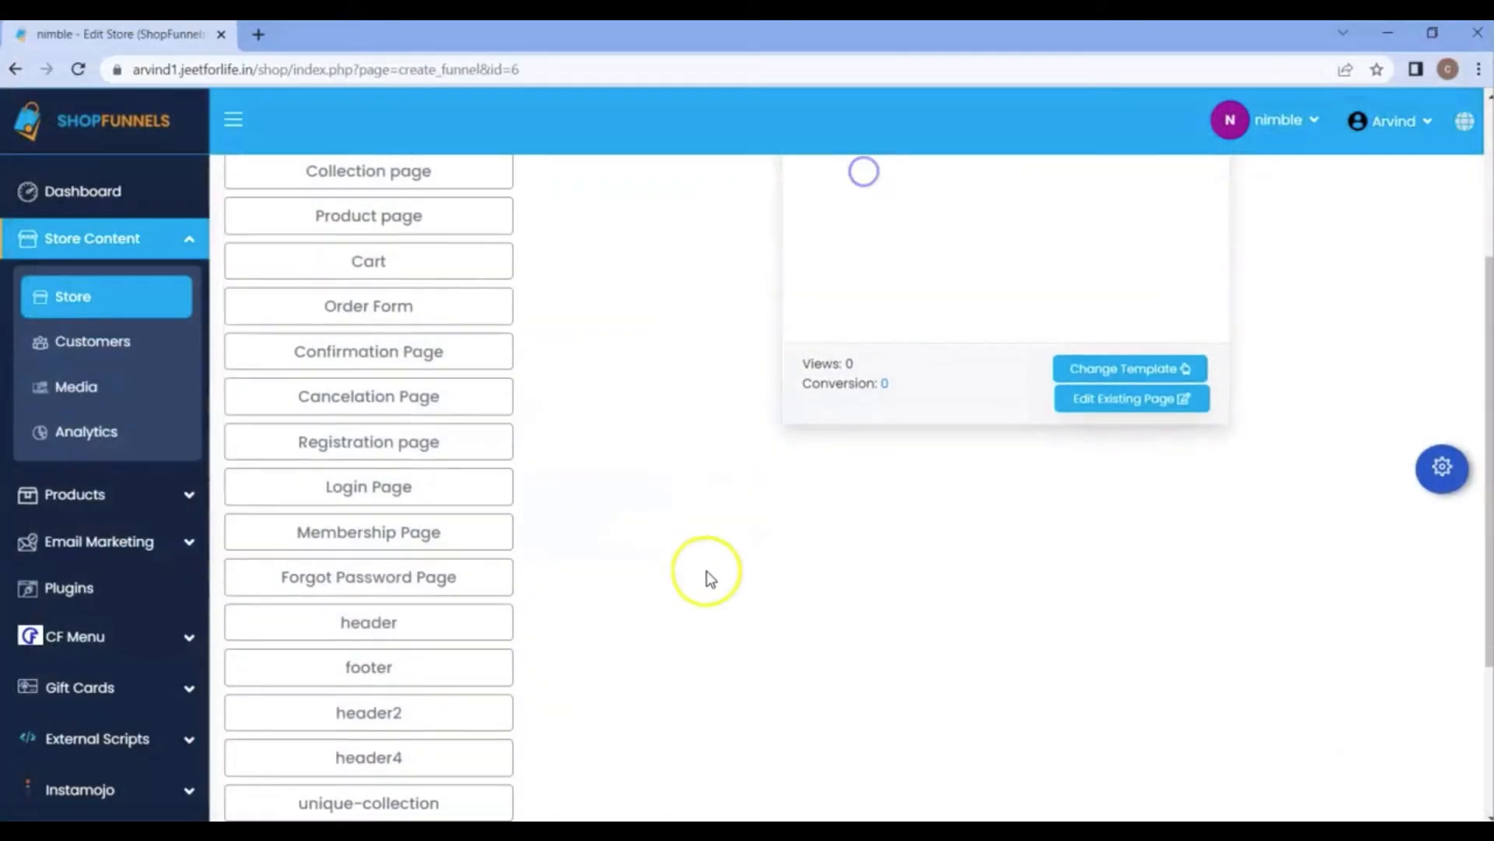
- Copy the address page's URL from its page settings and go back to the page list
scroll(707, 573, "down", 3)
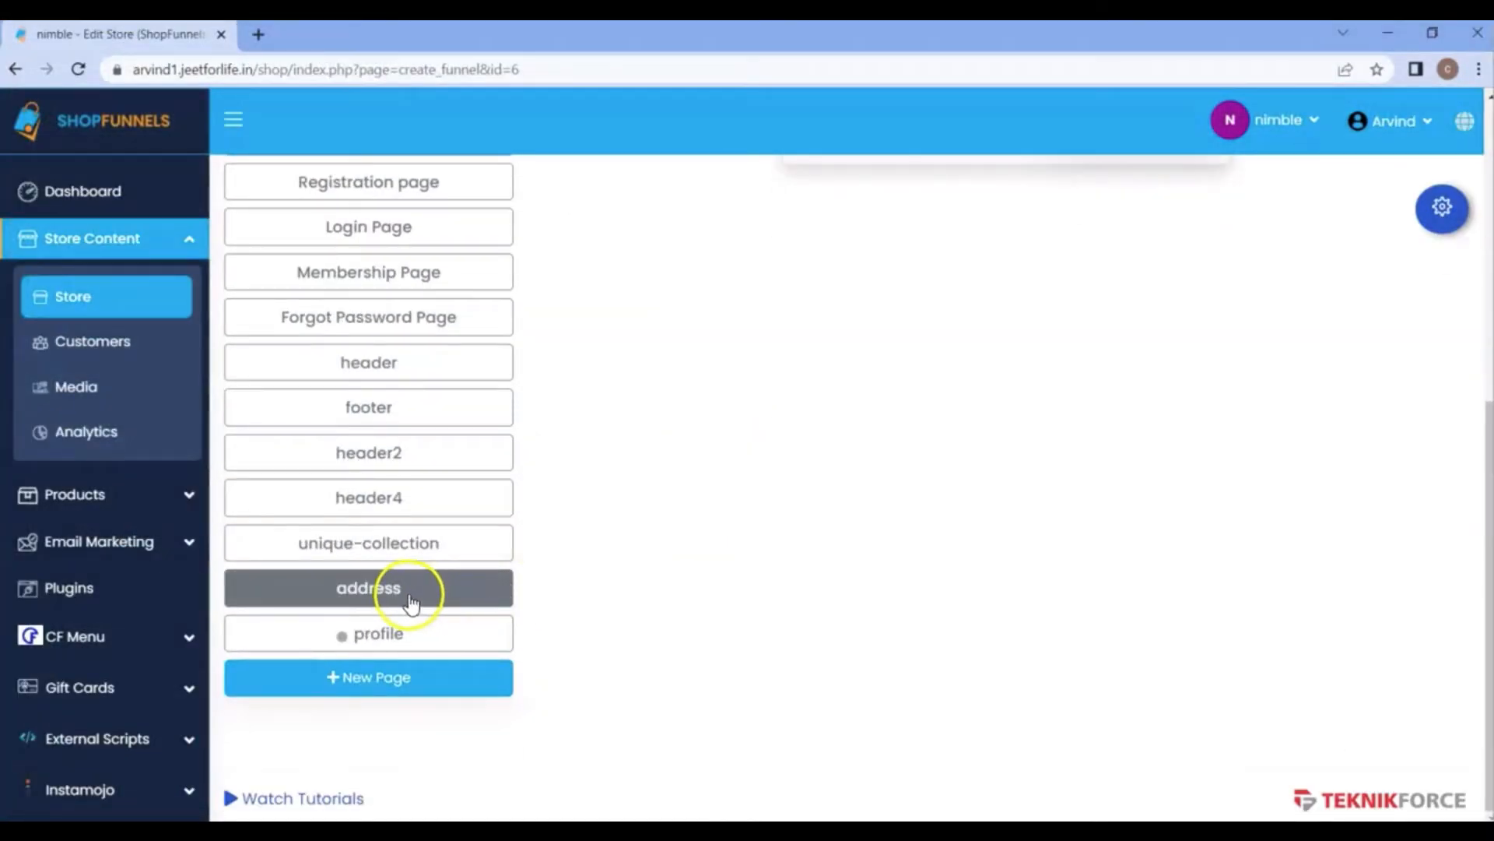
left_click(411, 603)
scroll(1150, 450, "up", 2)
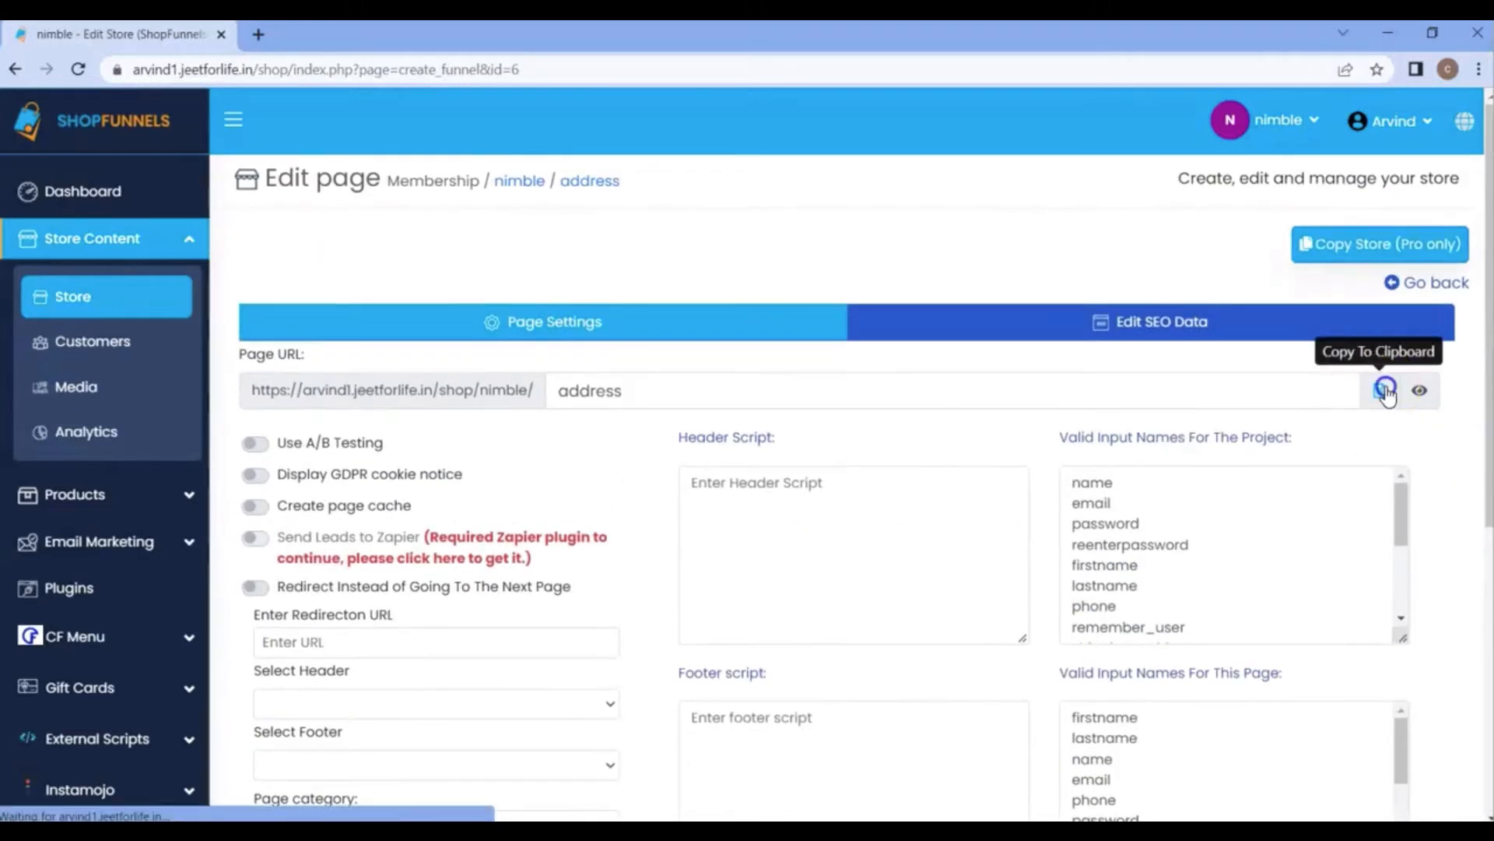
left_click(1440, 282)
- Set the Addresses link's URL on the address page to the copied address ending in /shop/nimble/address/, save the page and leave its editor
scroll(988, 447, "down", 4)
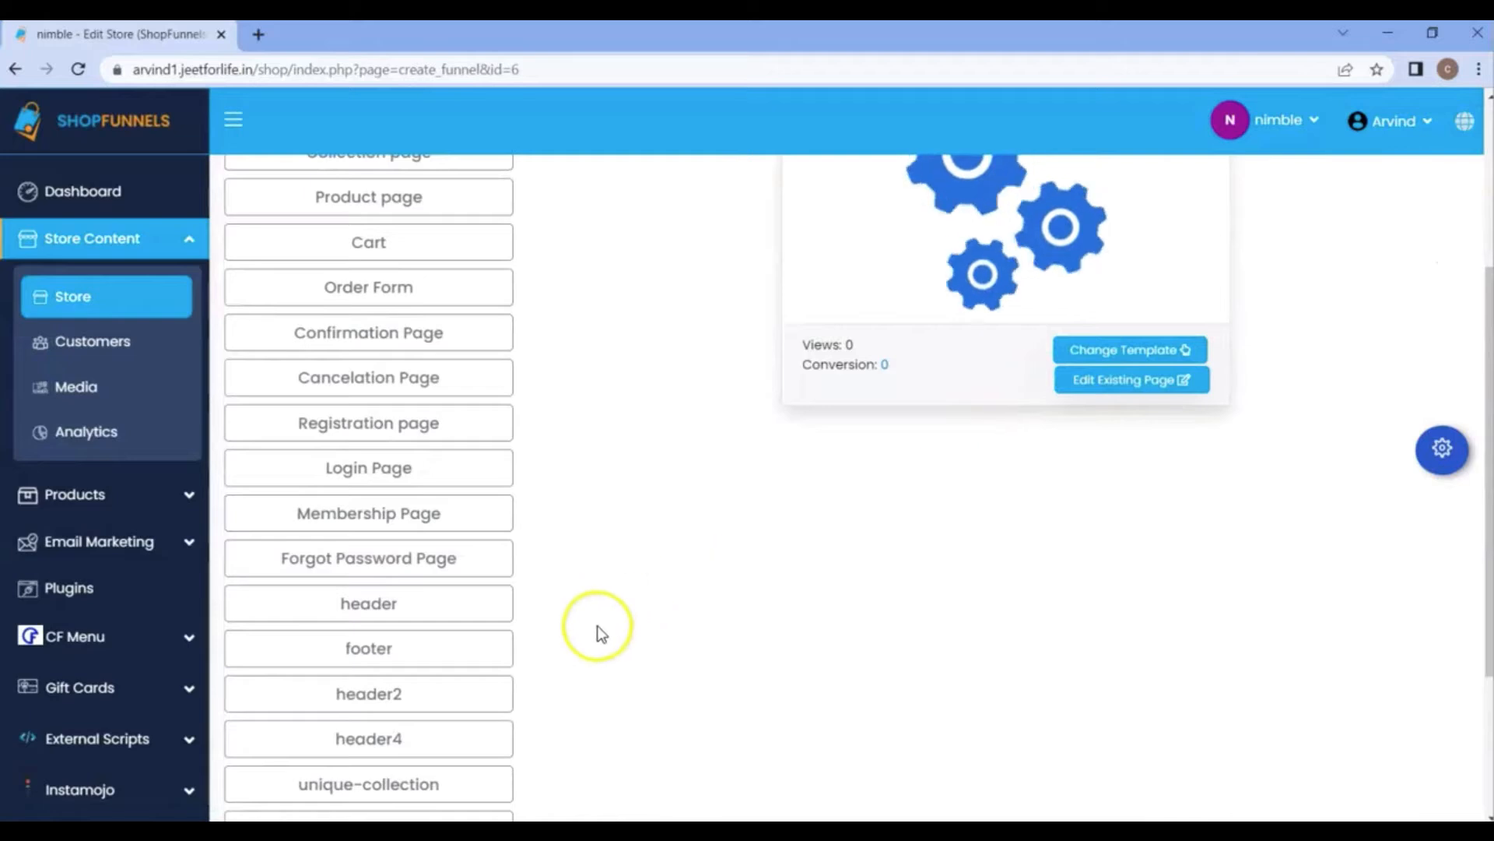
scroll(545, 622, "down", 3)
left_click(476, 628)
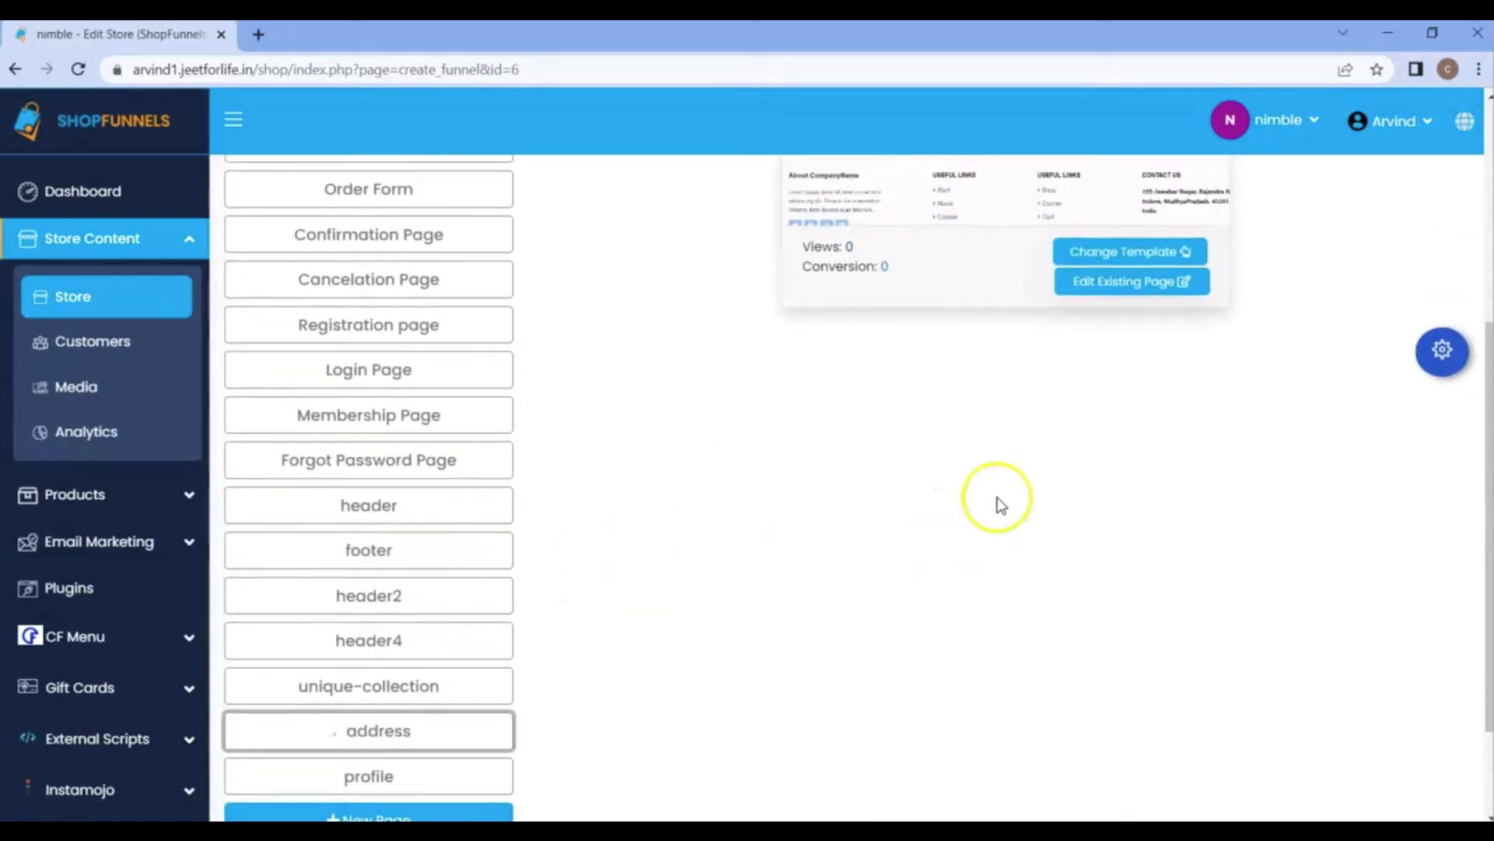
left_click(1152, 288)
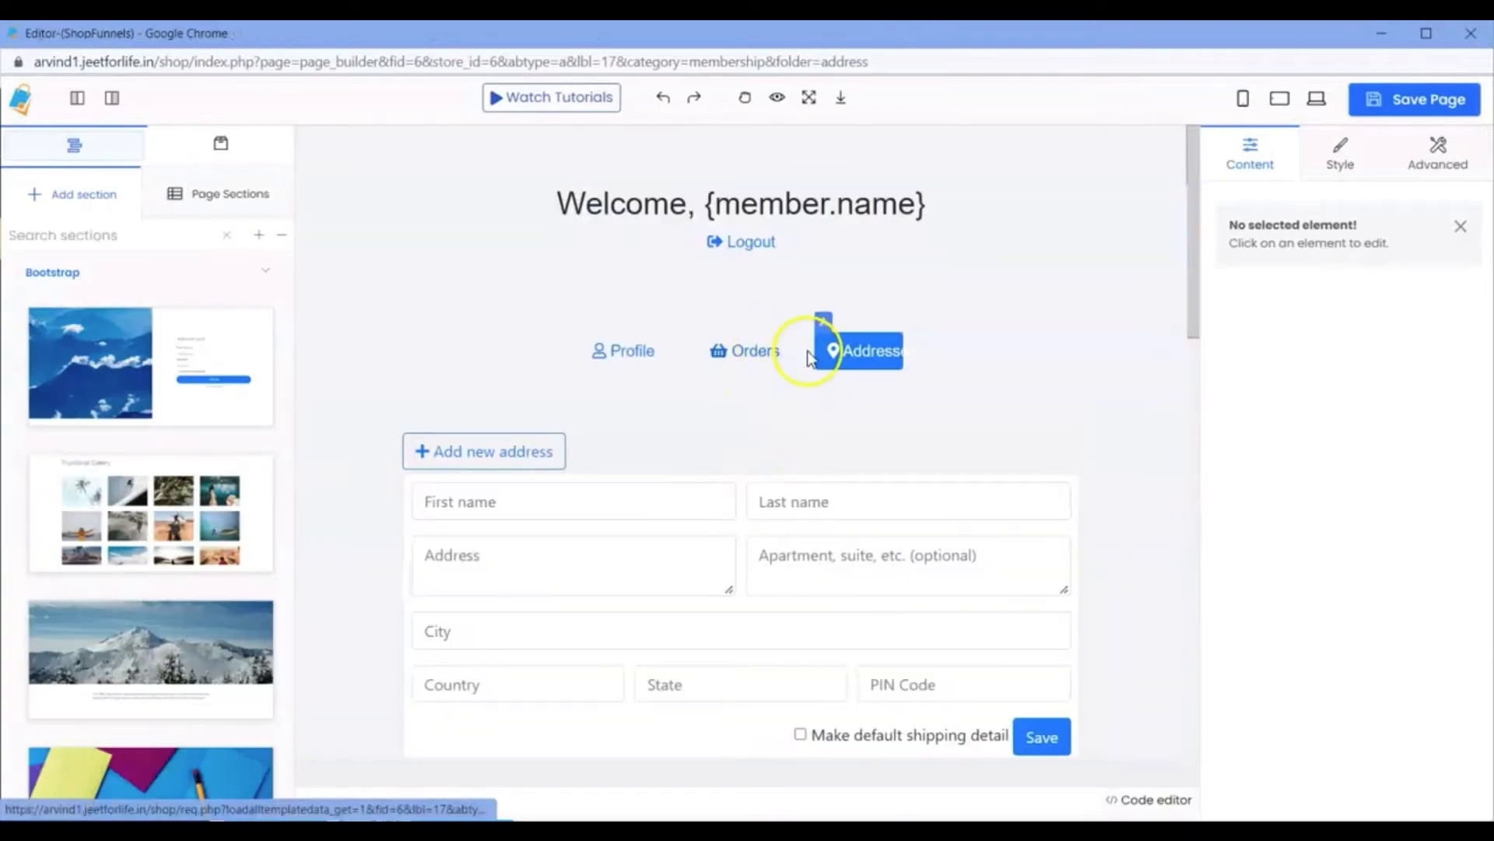
left_click(841, 357)
left_click(1370, 300)
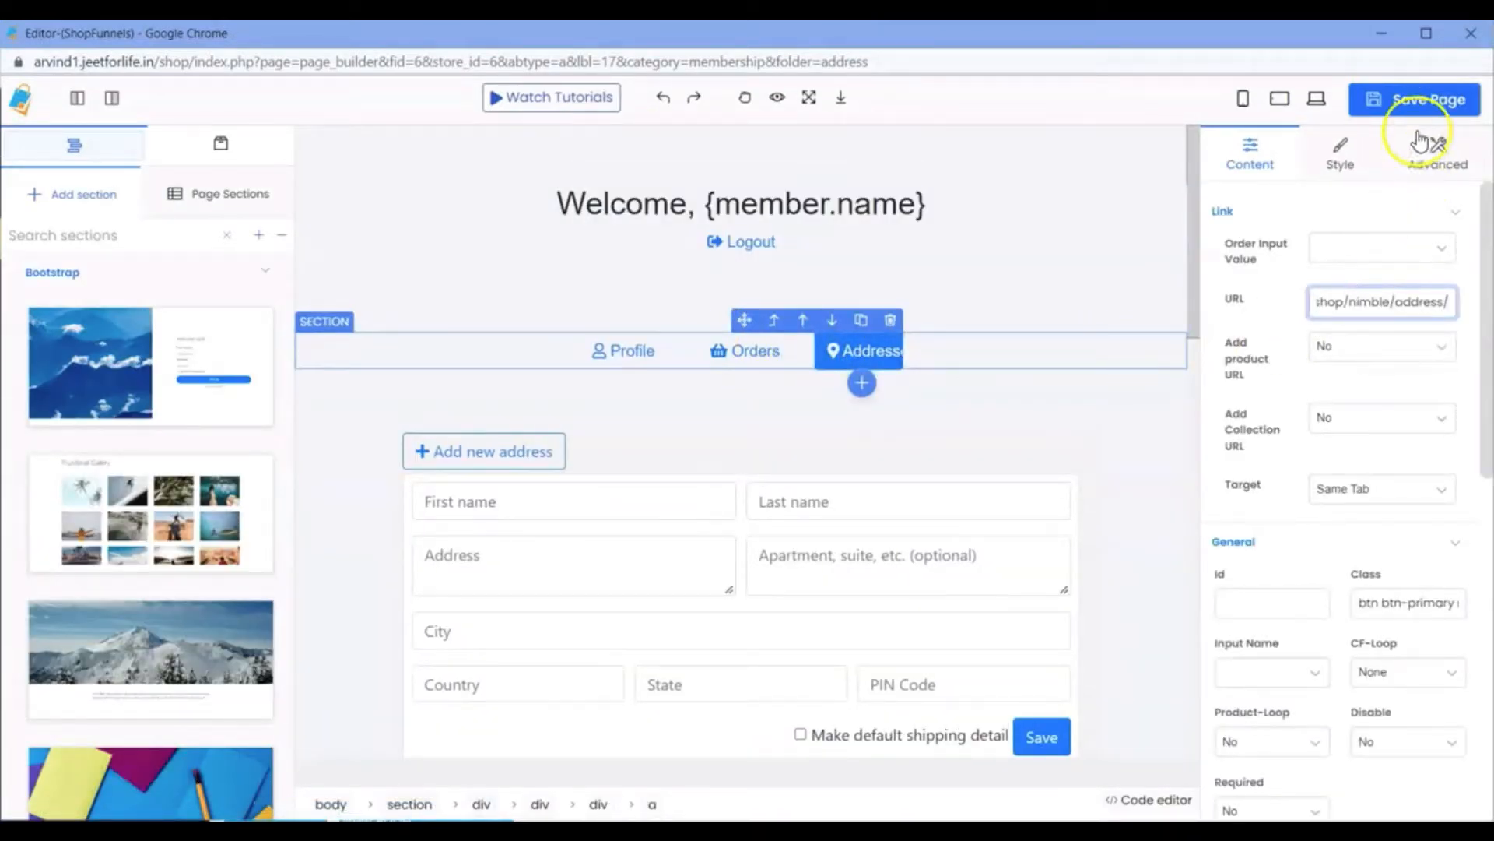
left_click(1413, 100)
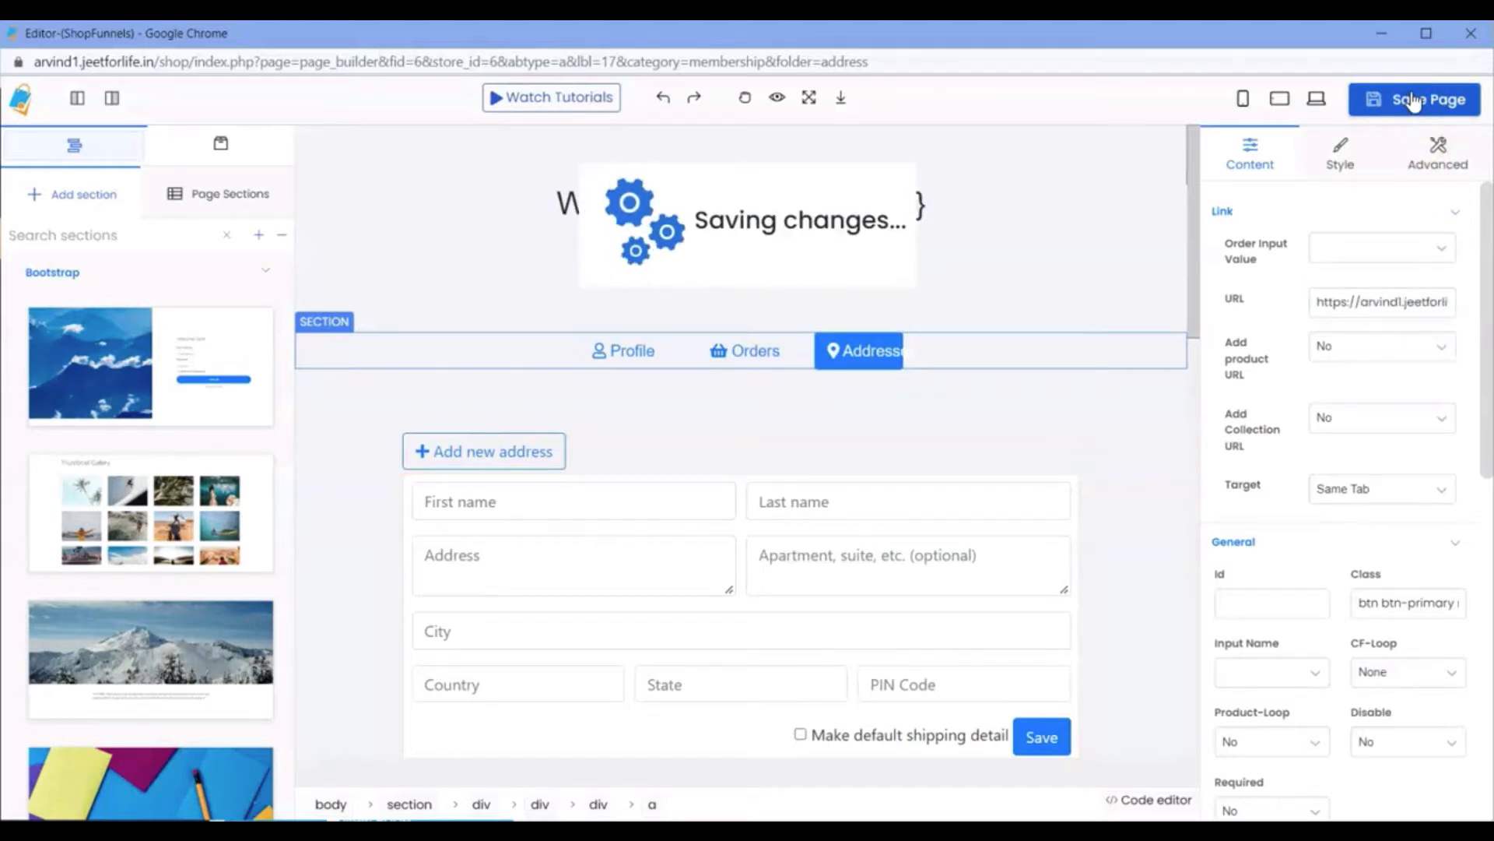
left_click(1468, 46)
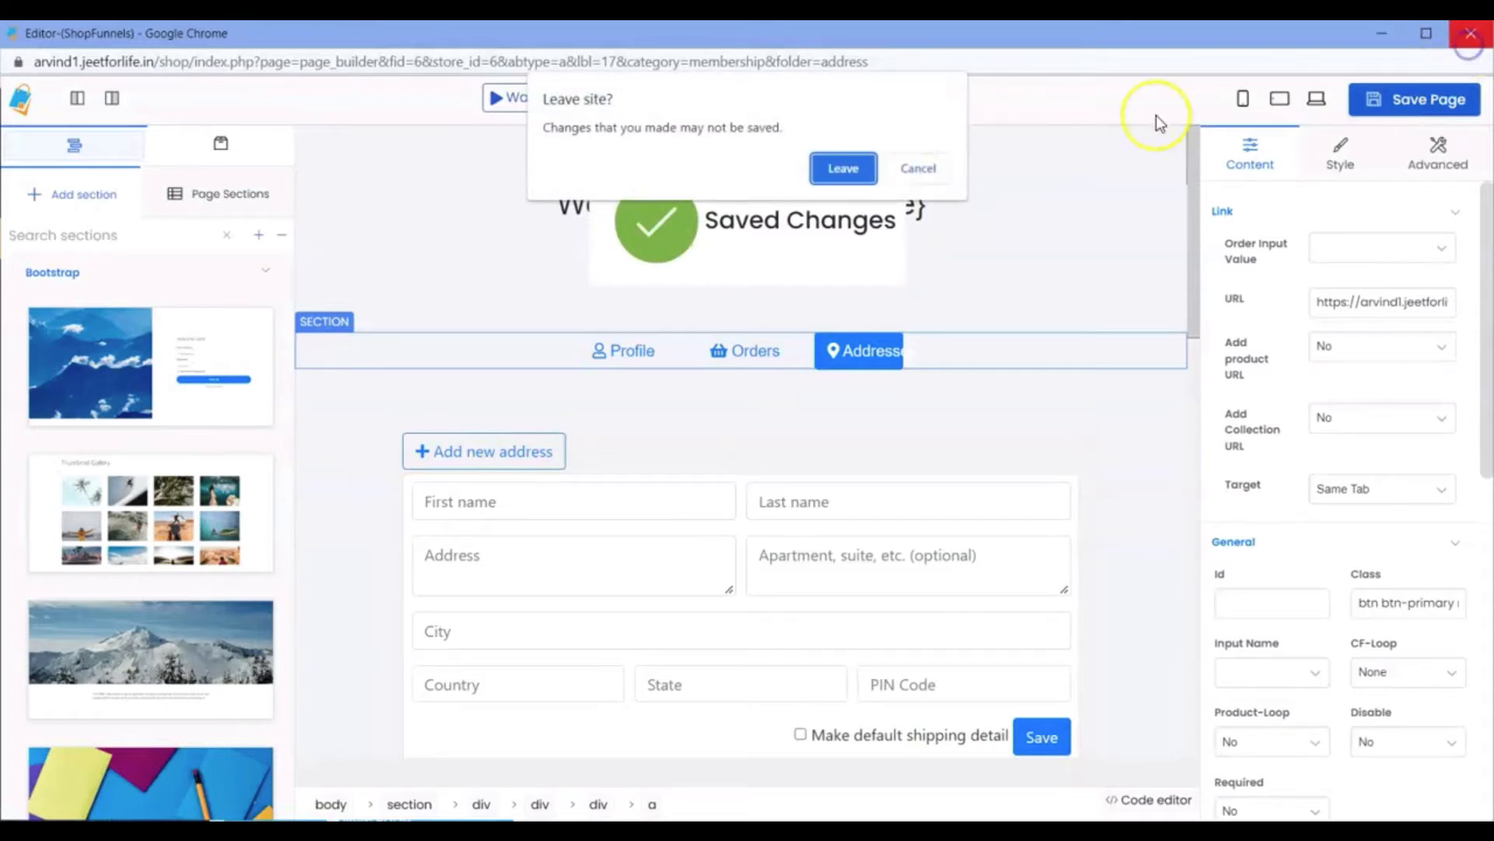
left_click(855, 165)
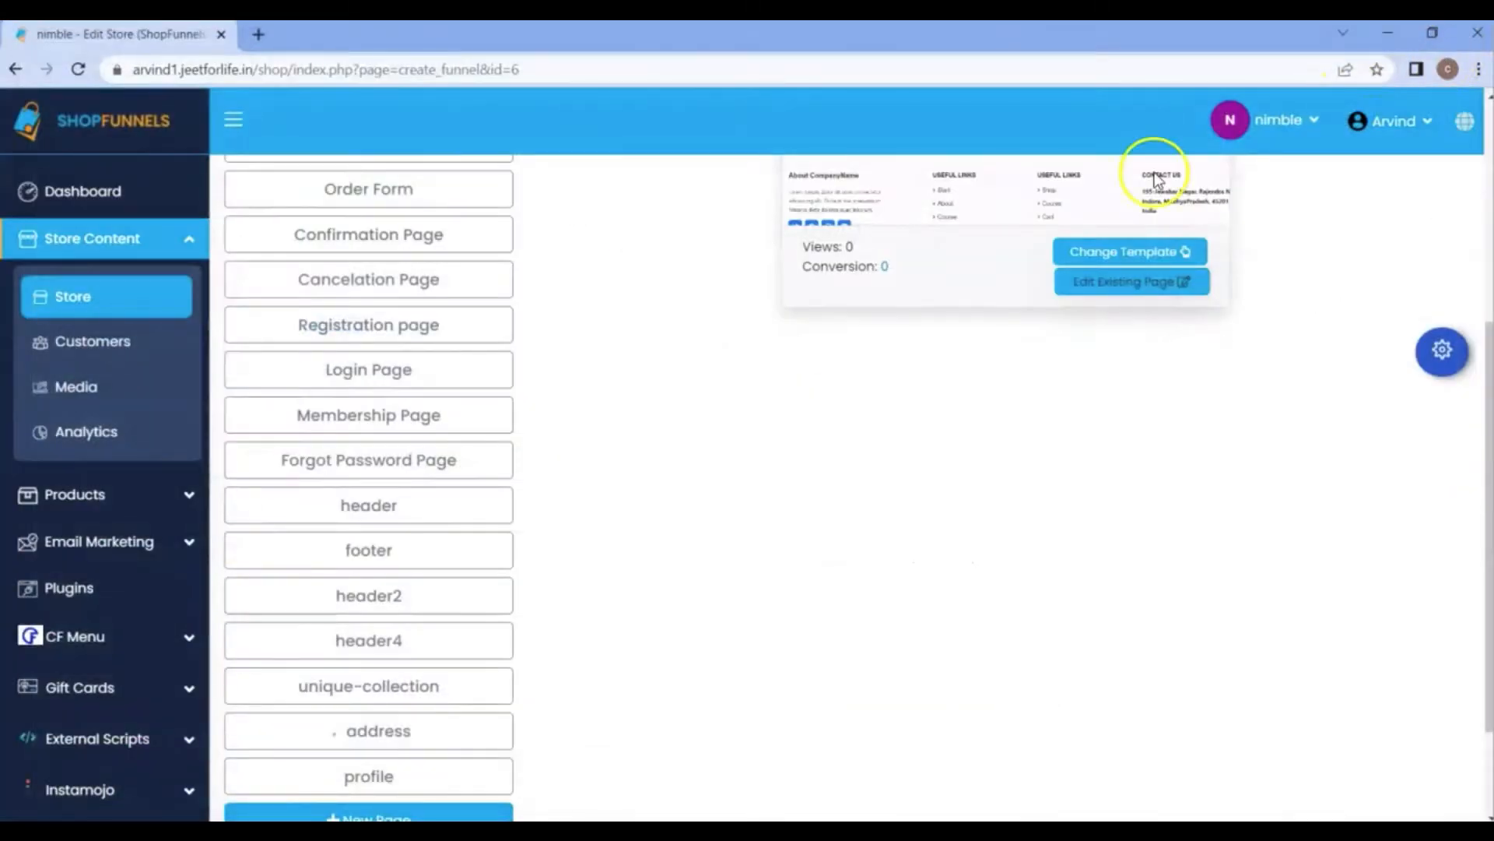
- Set the Addresses link's URL on the profile page to the copied address page URL, save the page and leave its editor
scroll(700, 534, "down", 2)
left_click(413, 683)
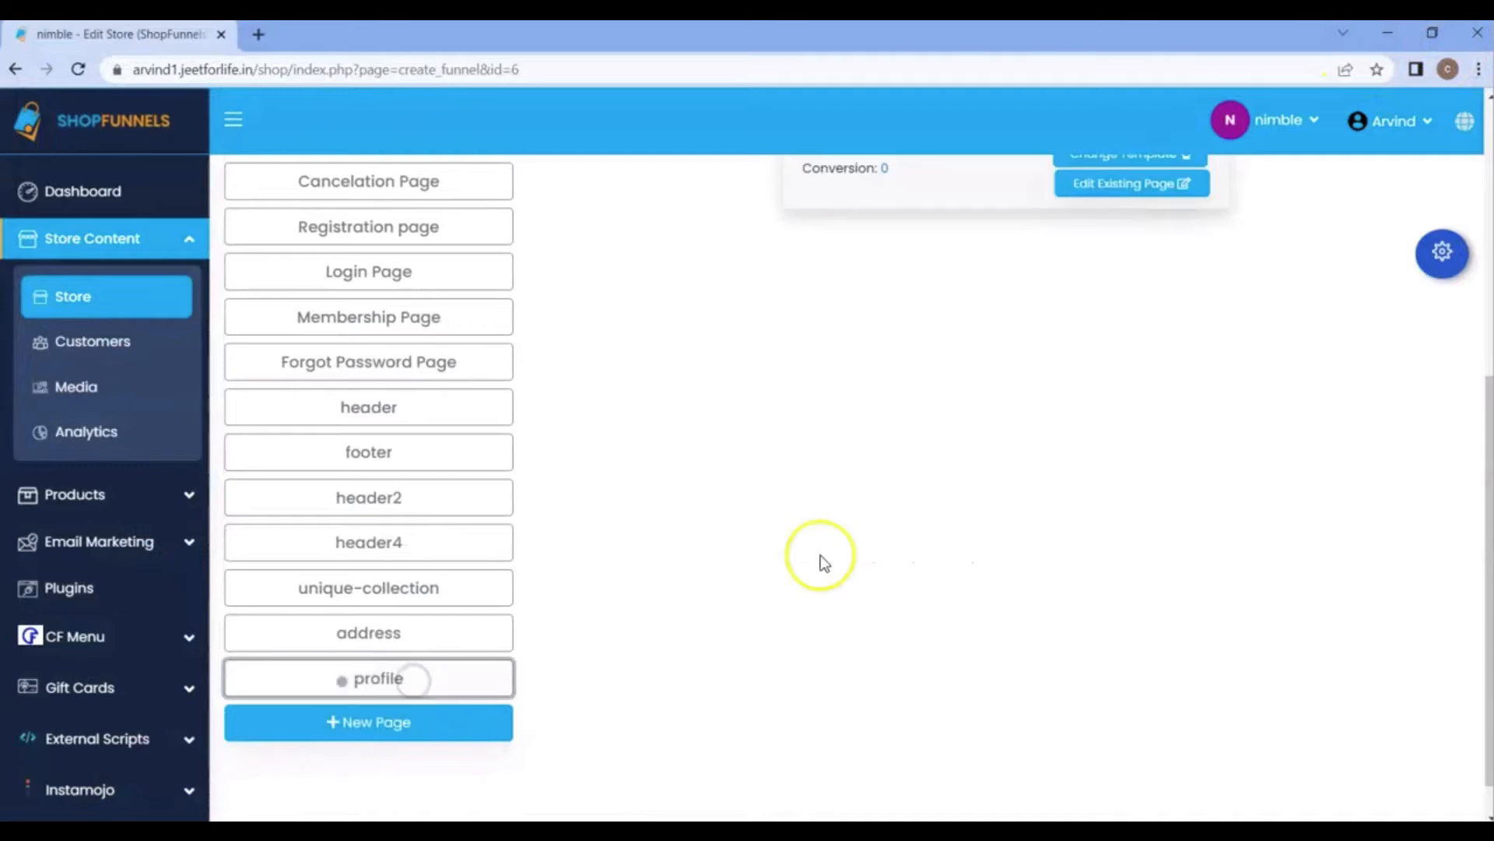
scroll(1473, 241, "up", 1)
left_click(1104, 281)
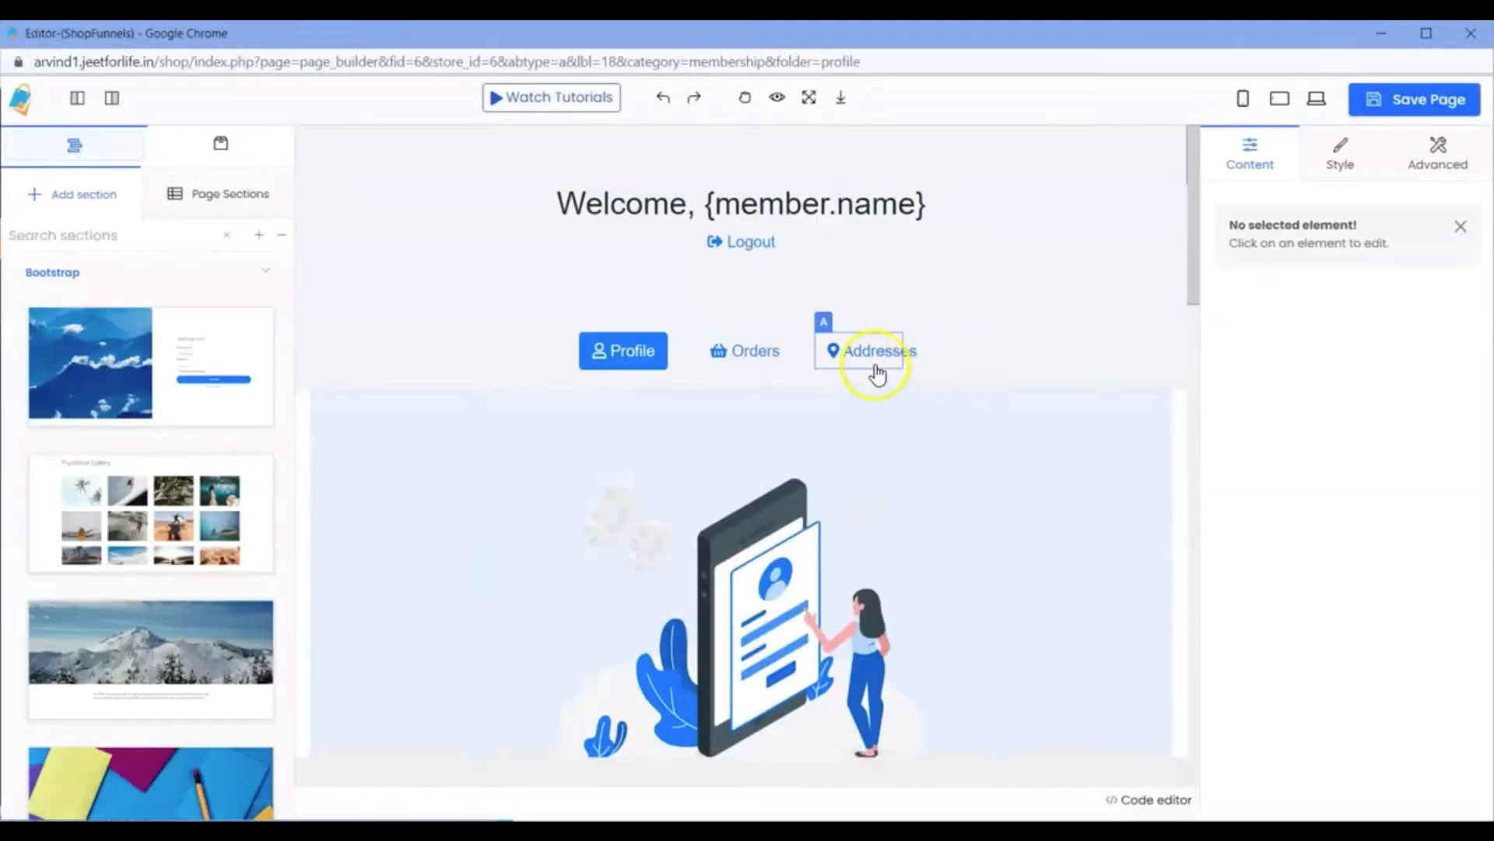
left_click(881, 354)
left_click(1387, 301)
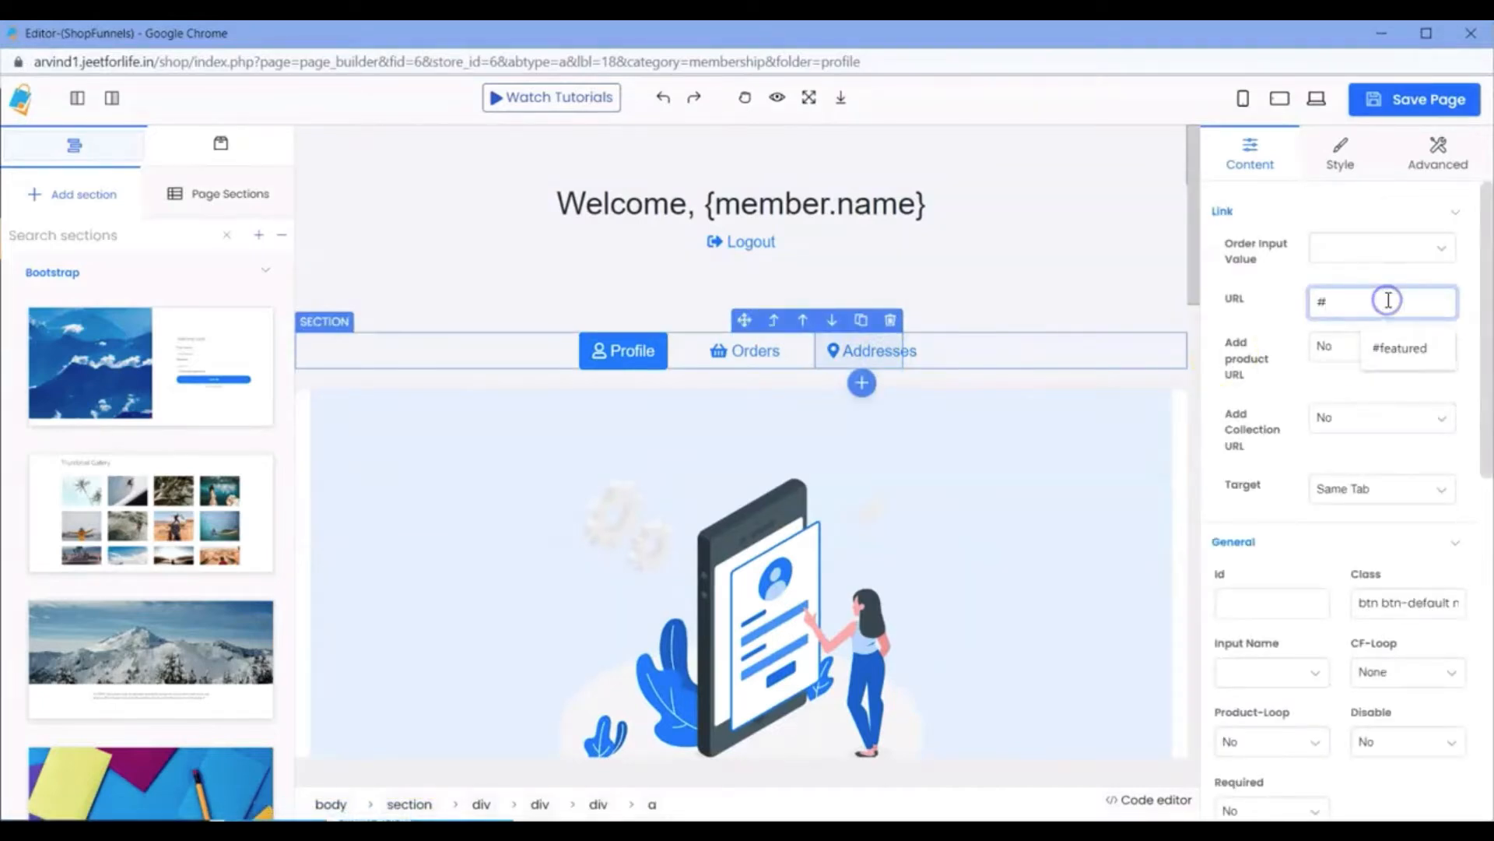
left_click(1397, 113)
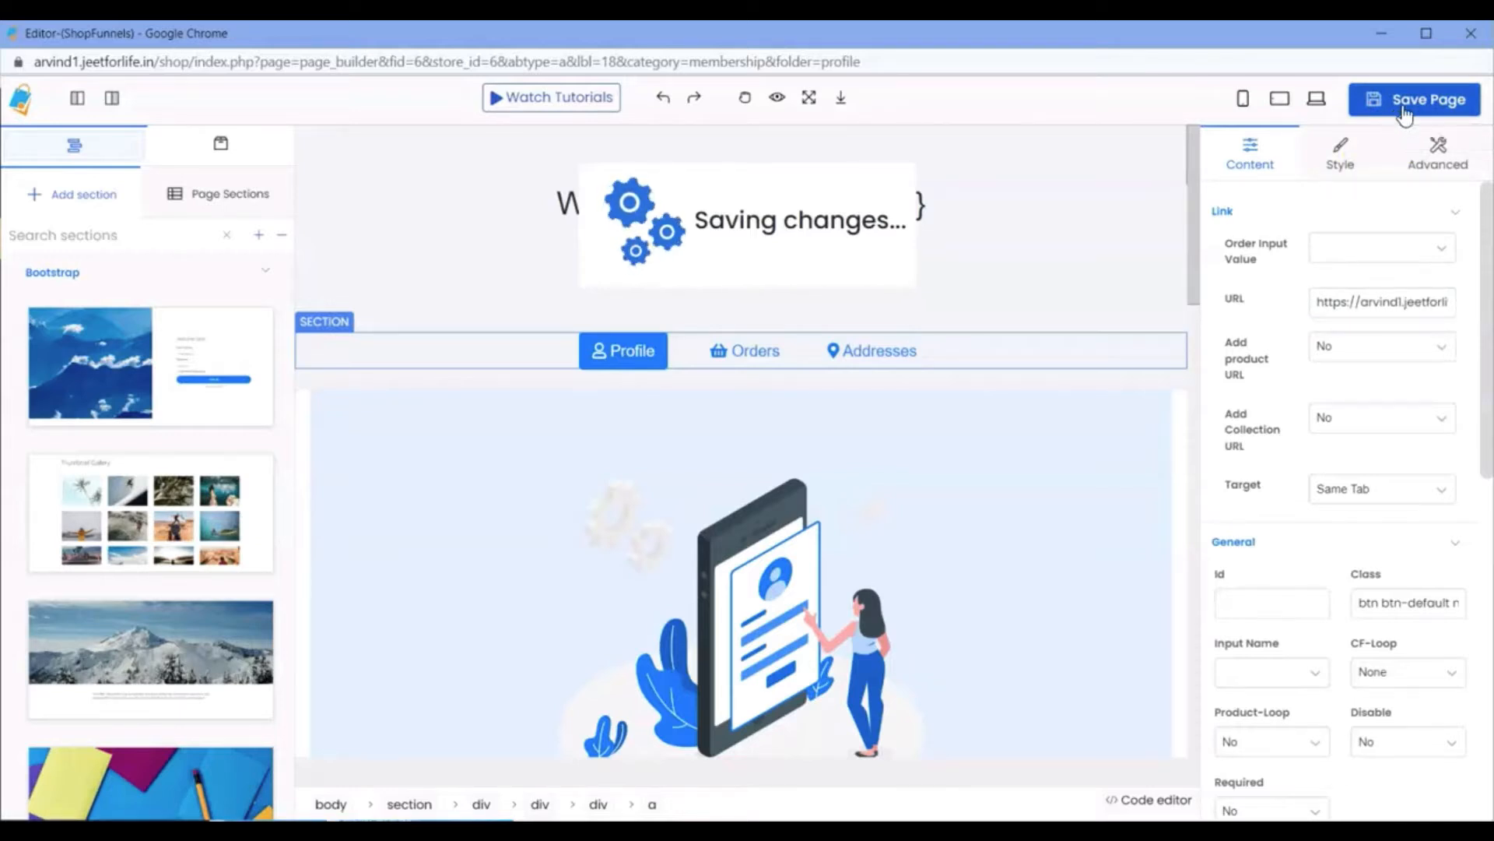
left_click(1470, 39)
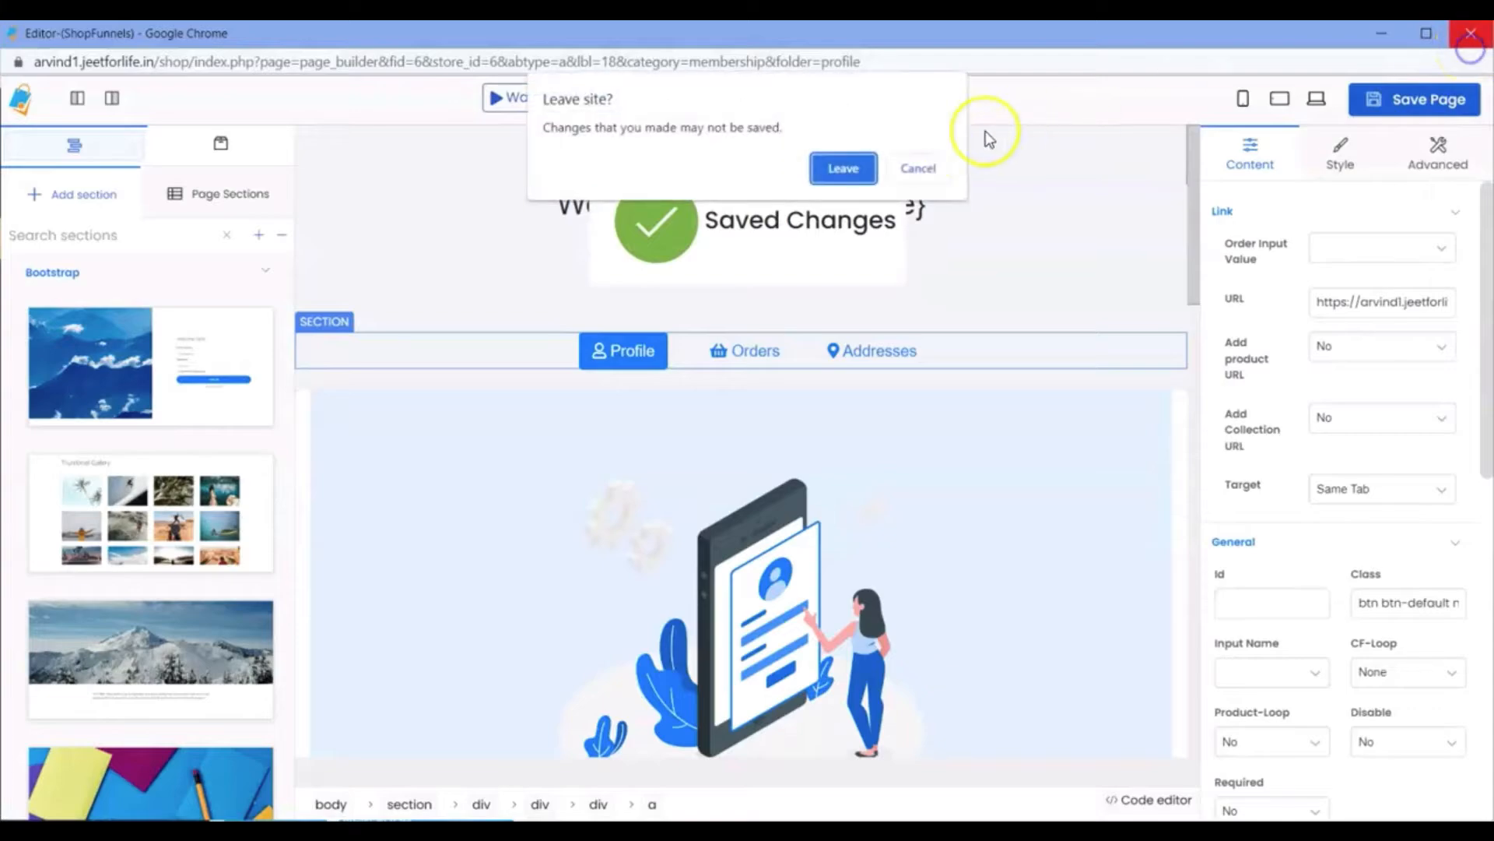
left_click(857, 167)
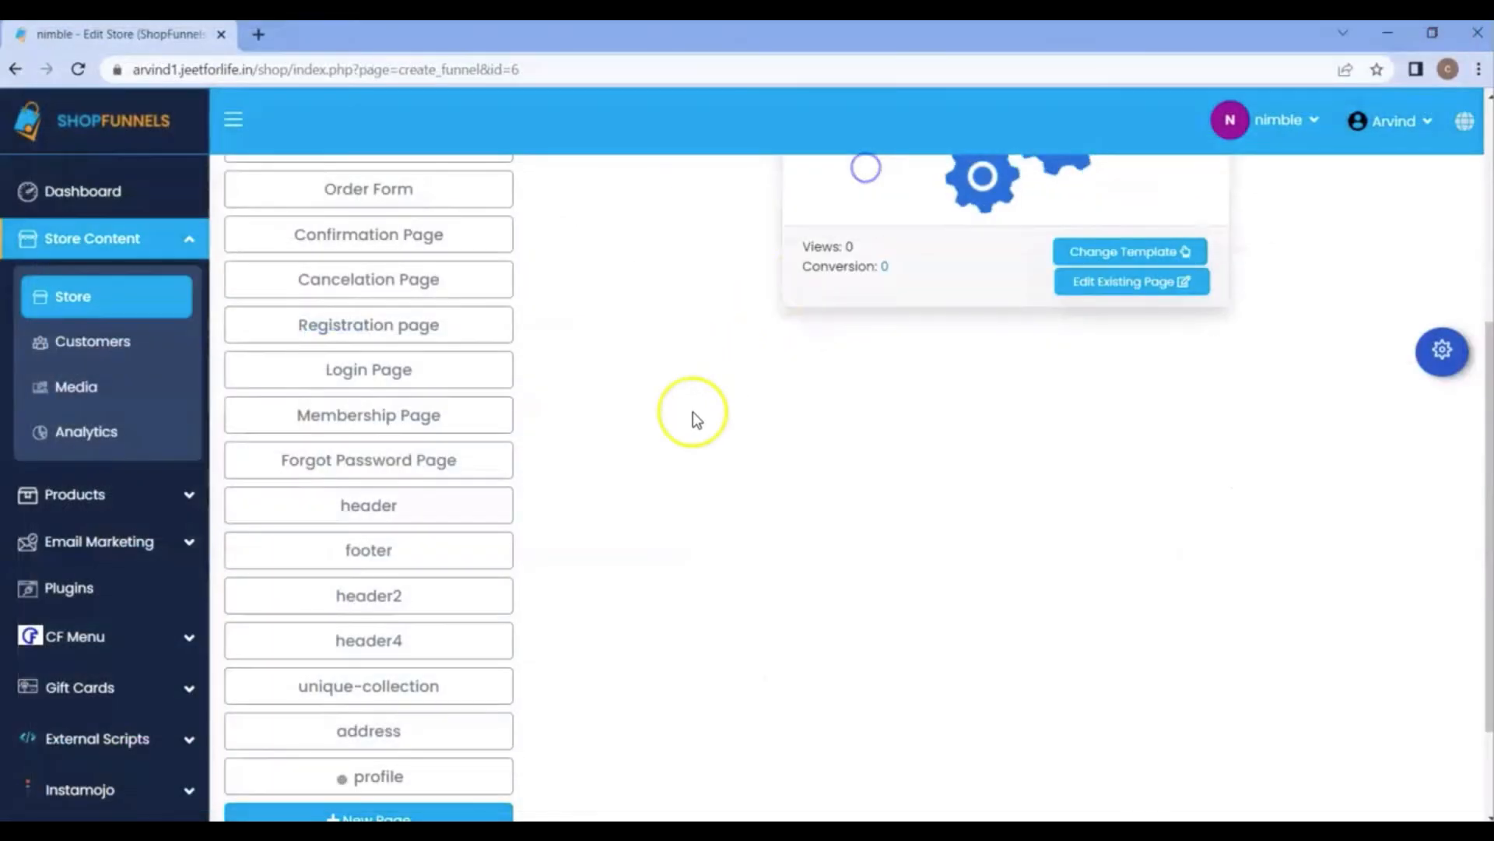
- Replace the Addresses link's URL on the Membership Page with the copied address ending in /shop/nimble/address/, save the page and close the editor
left_click(418, 417)
scroll(1130, 441, "up", 1)
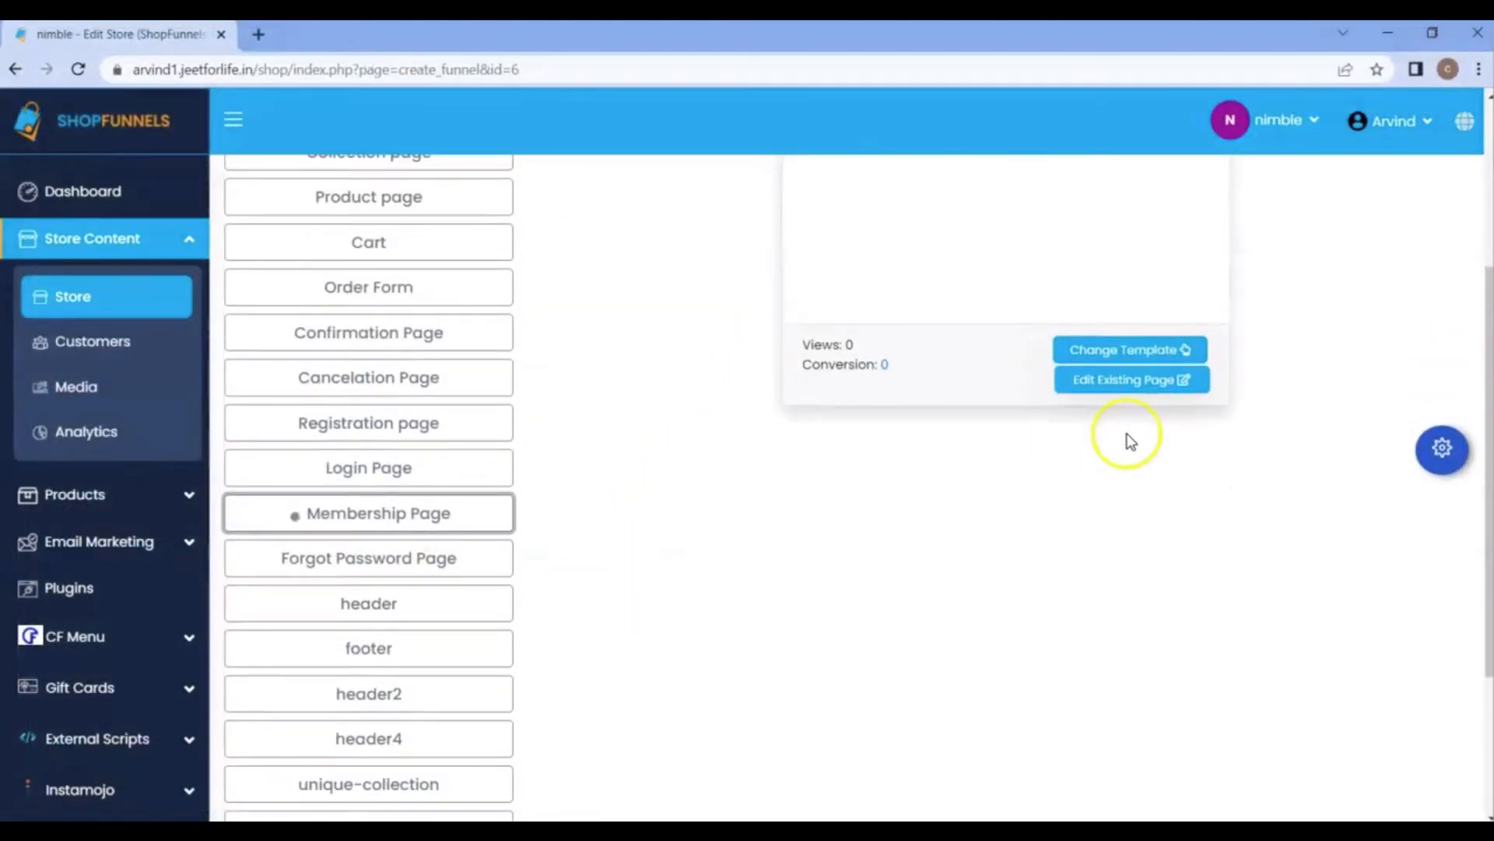
left_click(1133, 386)
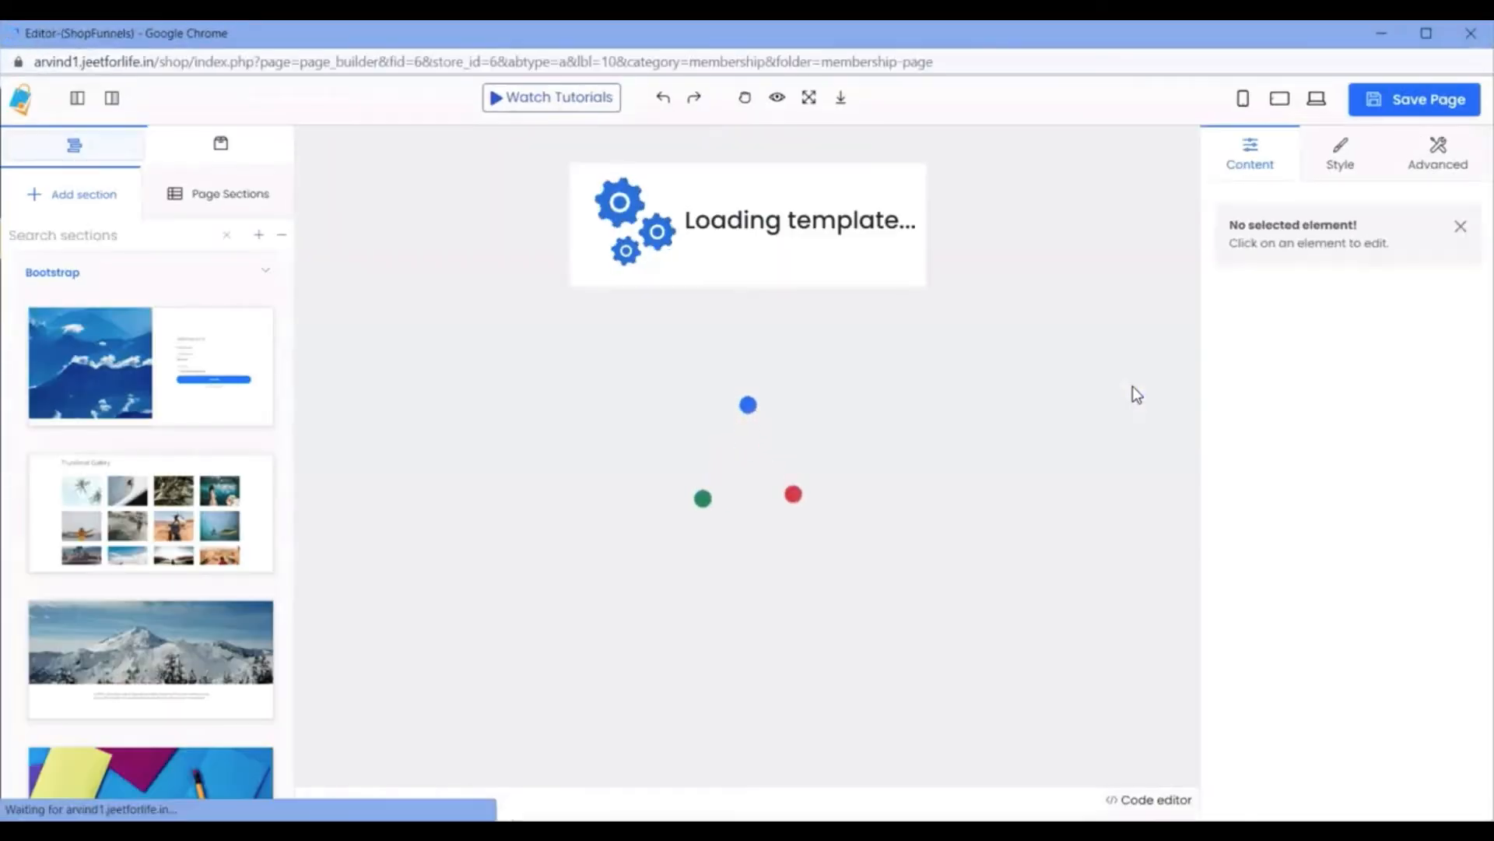
left_click(906, 352)
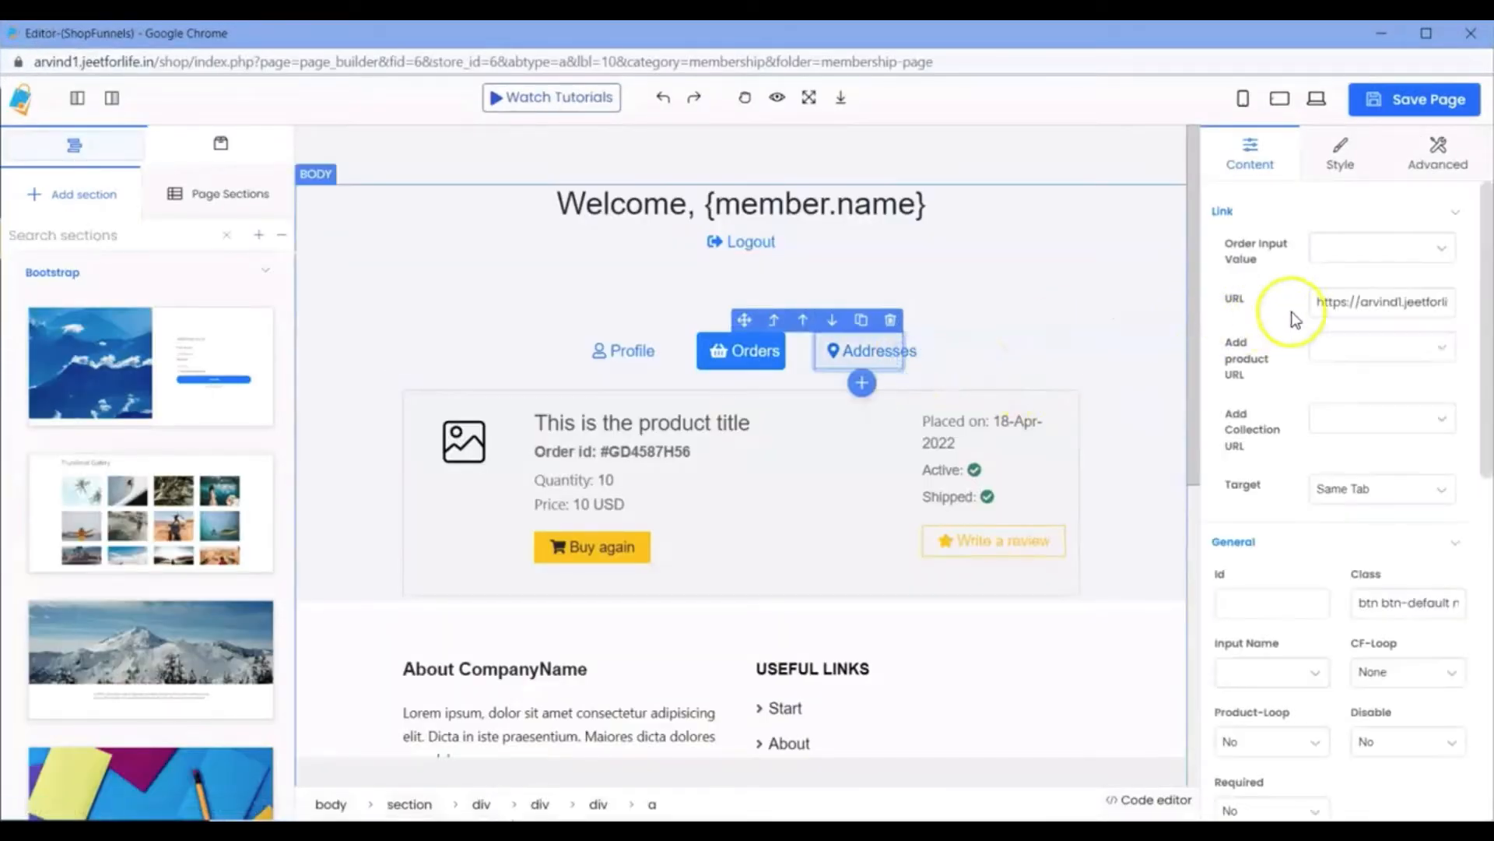
left_click(1317, 303)
key("ctrl+a")
key("BackSpace")
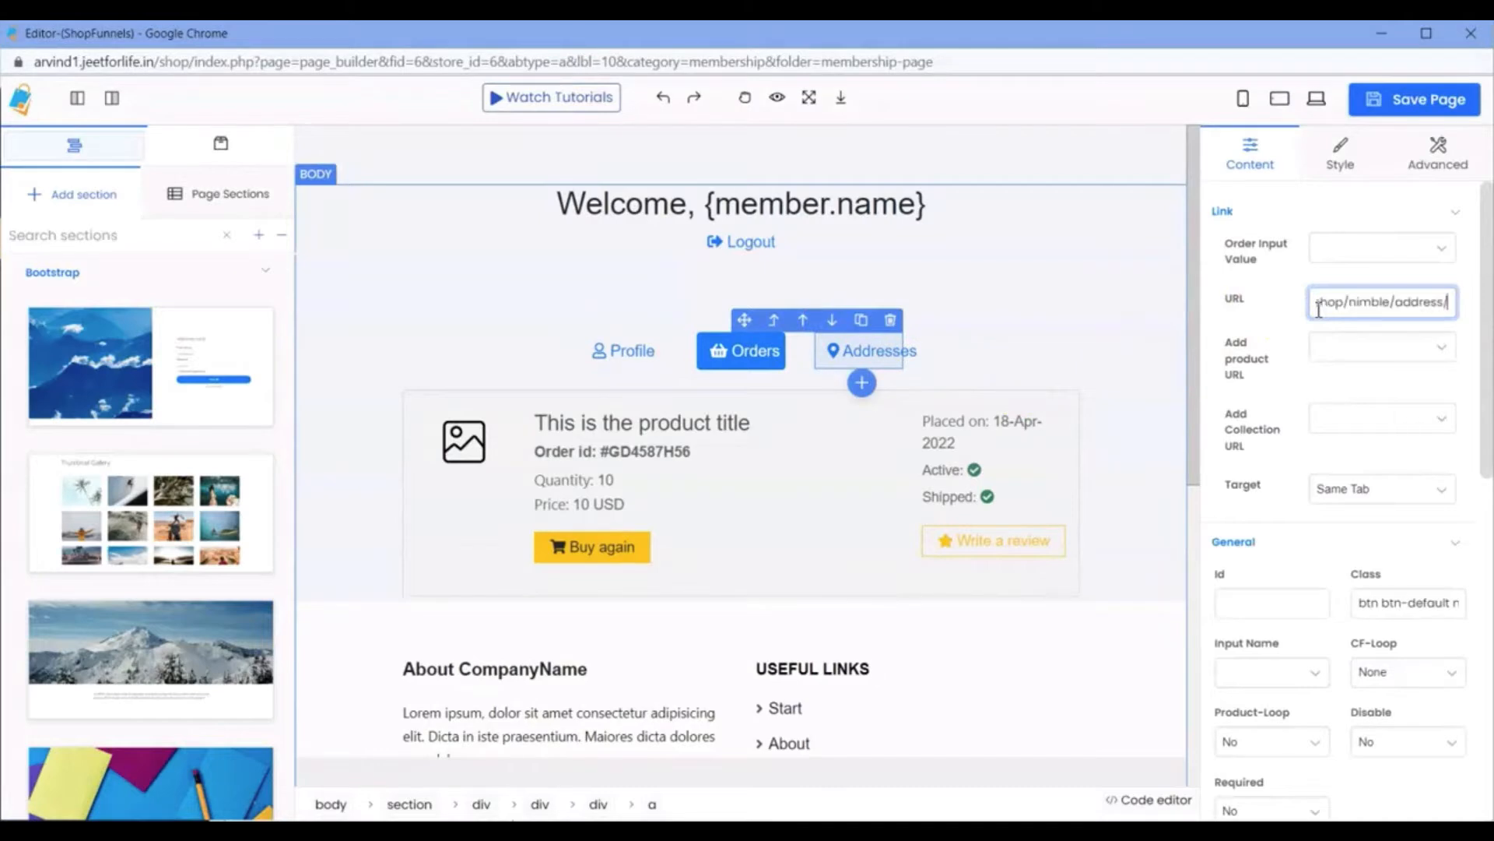
left_click(1418, 101)
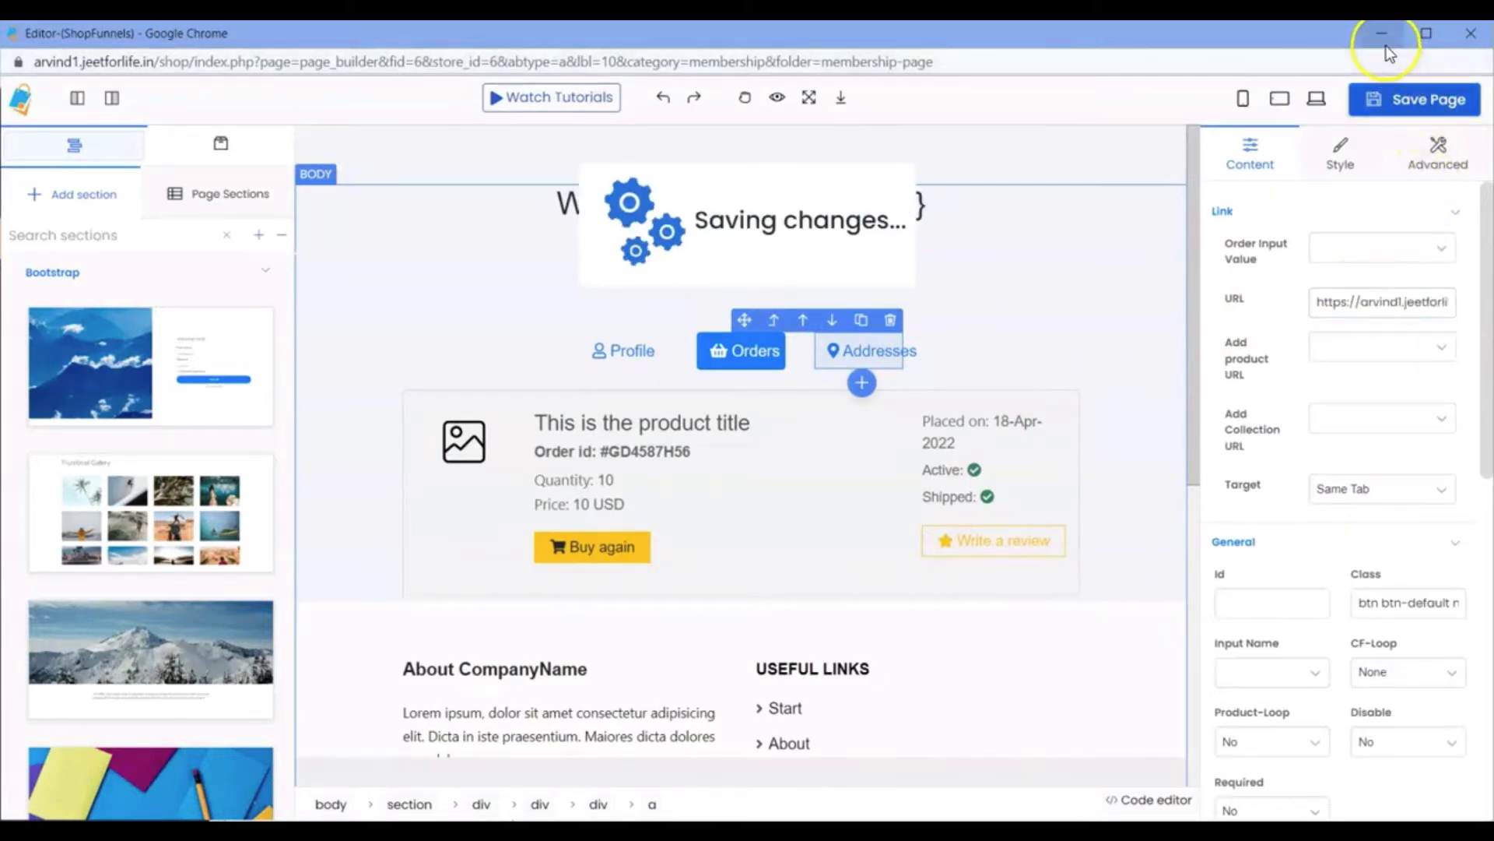
left_click(1473, 36)
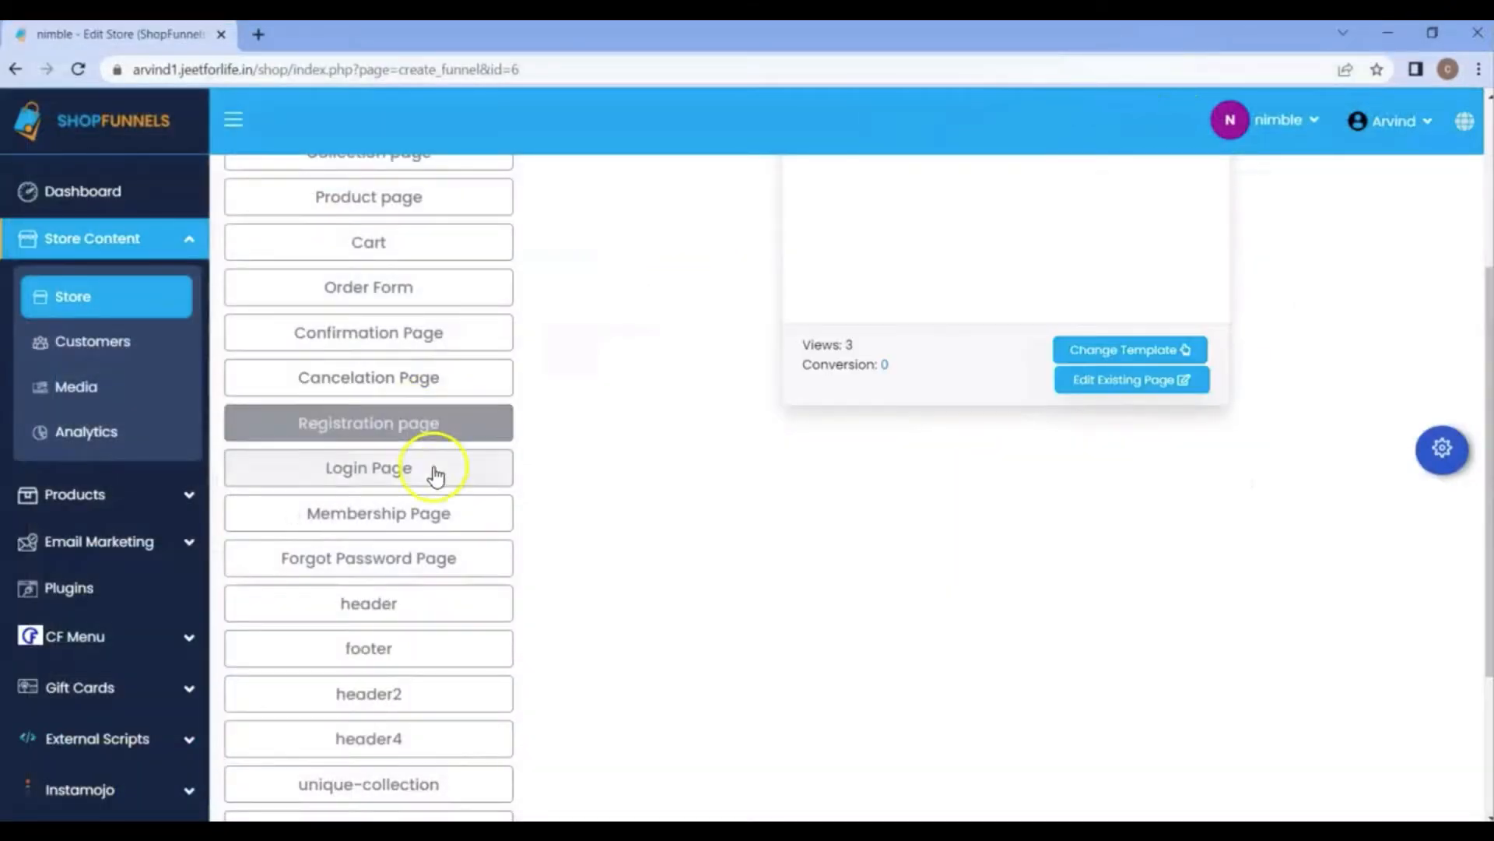
- Copy the Membership Page's URL from its page settings and go back to the page list
left_click(429, 517)
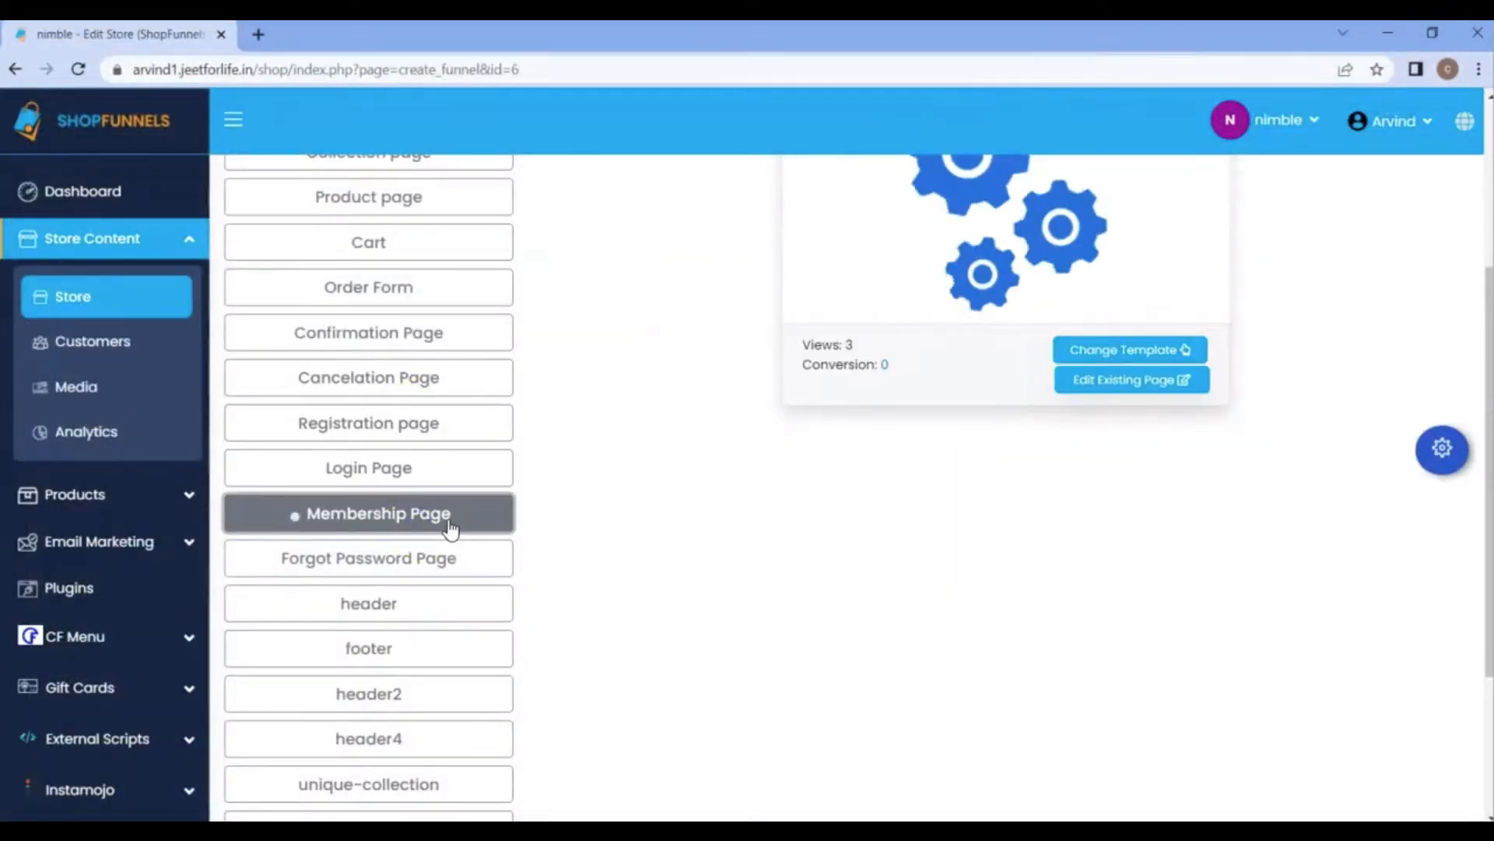
left_click(1446, 450)
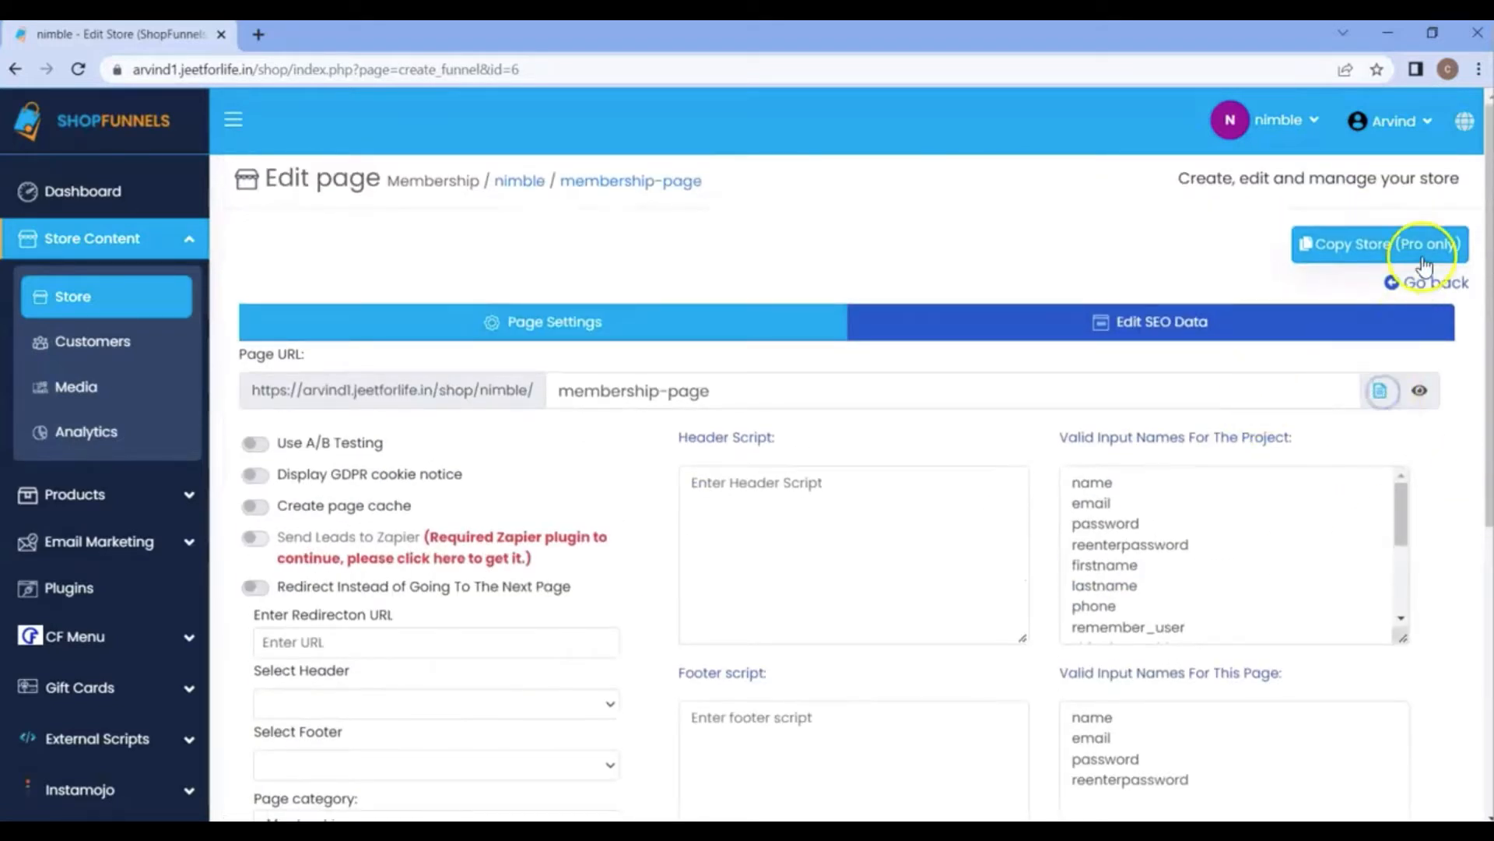
left_click(1432, 282)
- Set the Orders link's URL on the Membership Page to the copied address ending in /membership-page/, save the page and leave its editor
scroll(1184, 400, "down", 3)
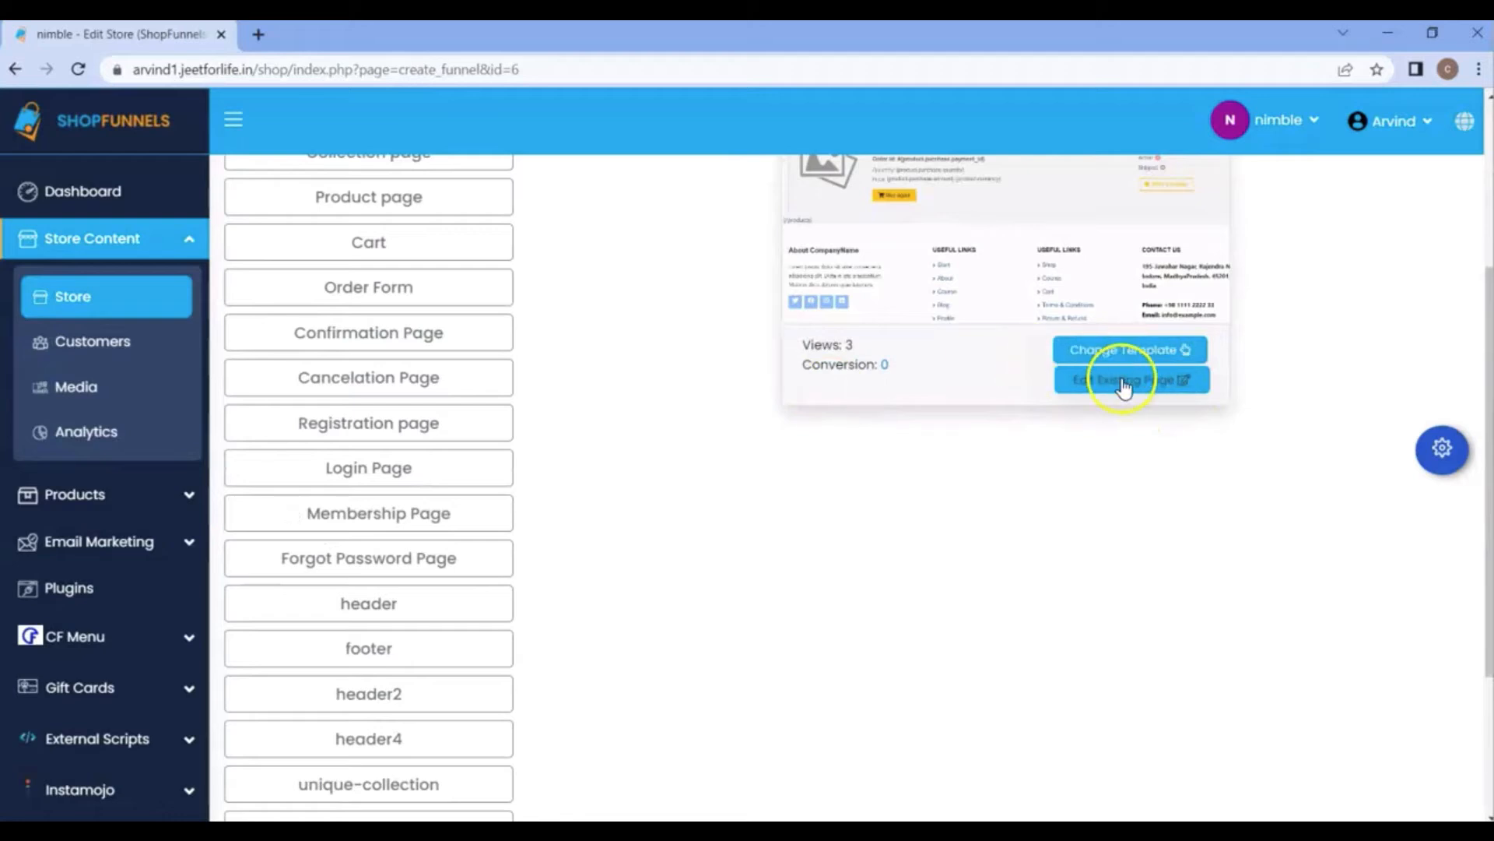
left_click(1121, 397)
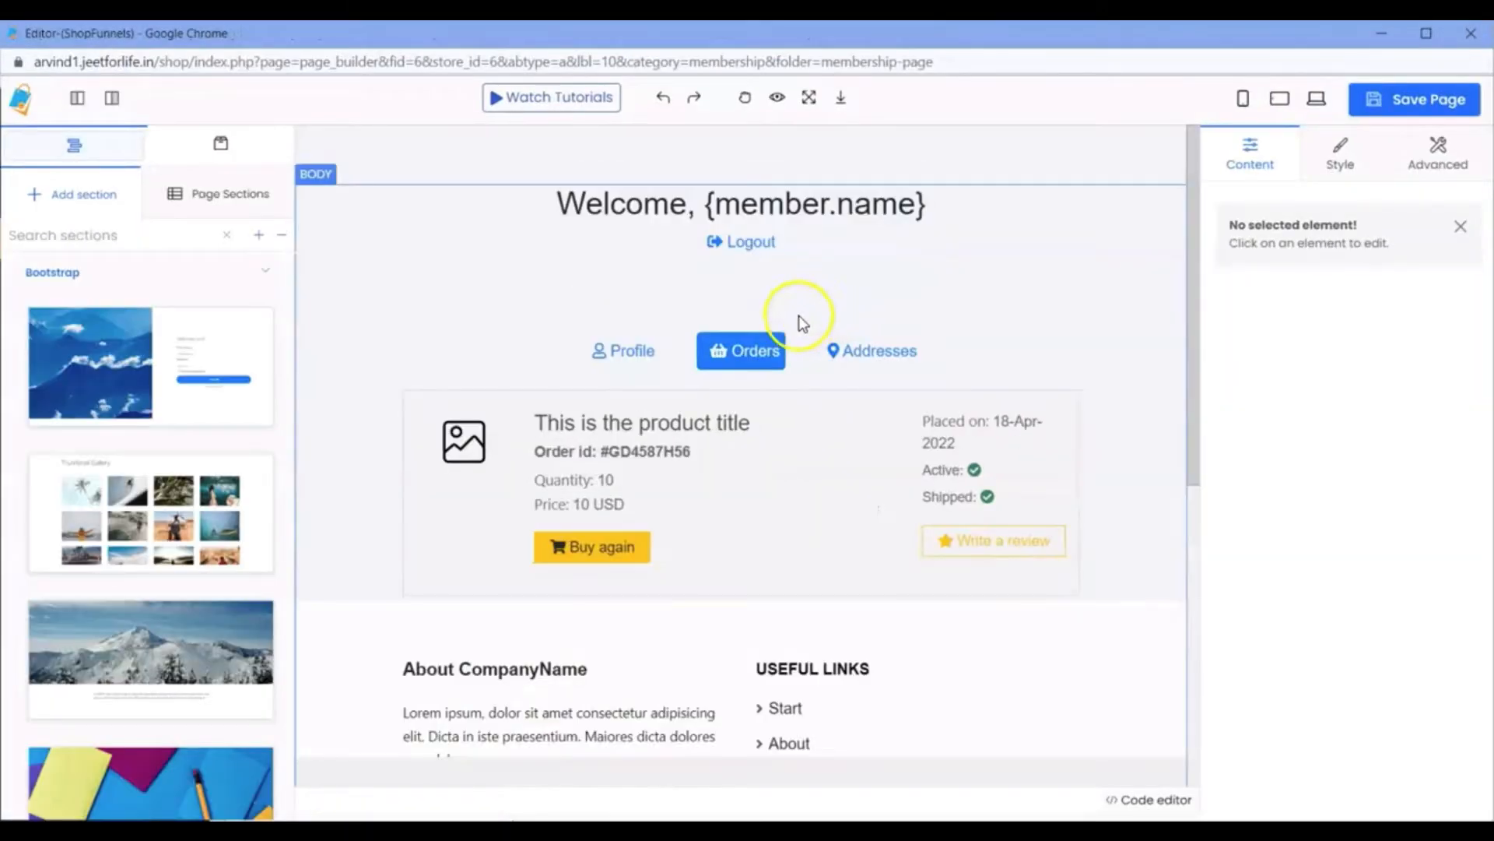
left_click(759, 357)
left_click(1352, 299)
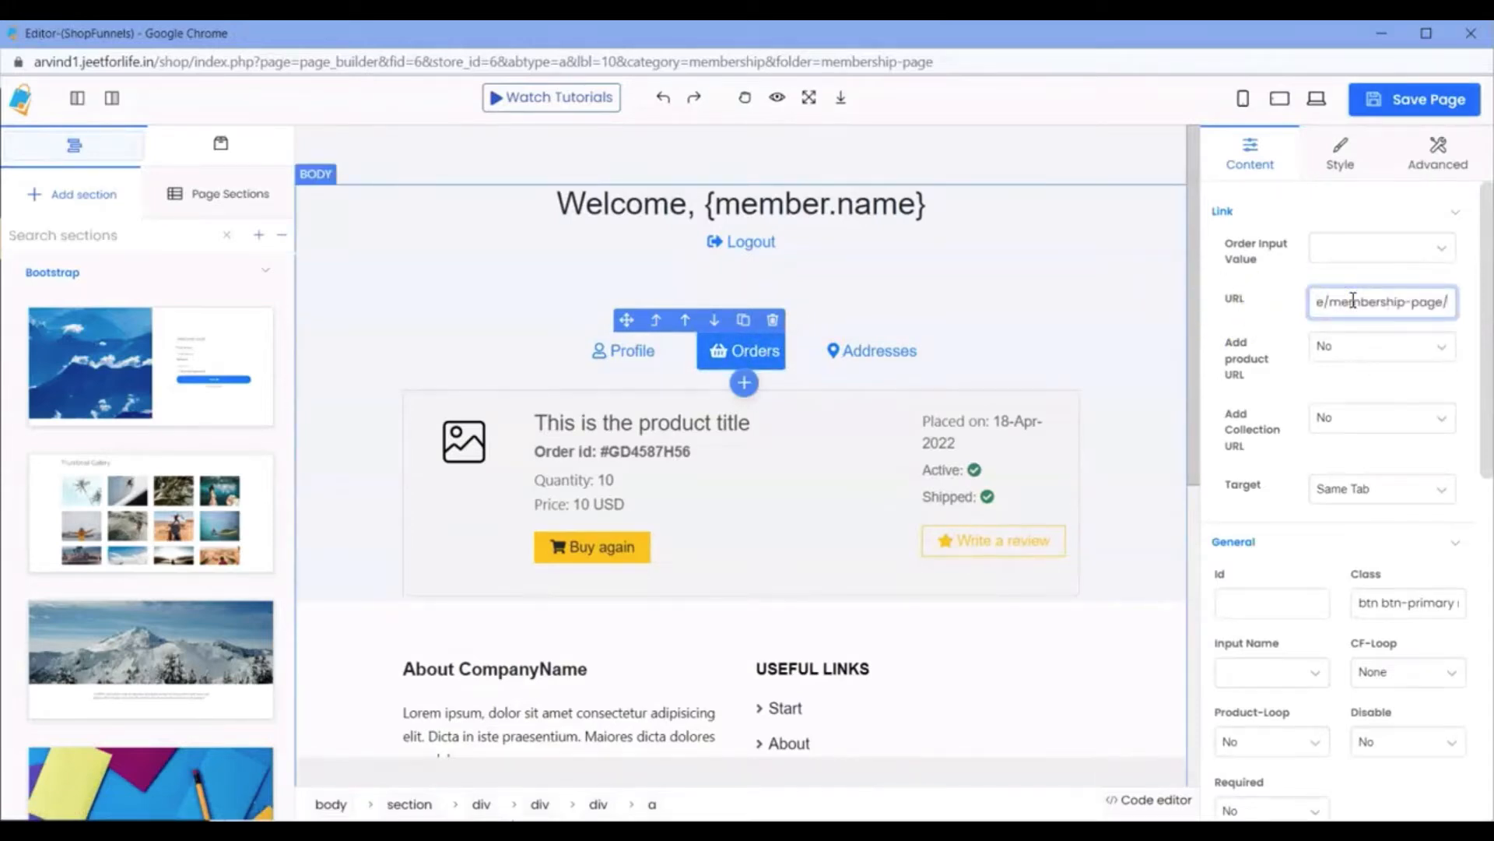
left_click(1421, 109)
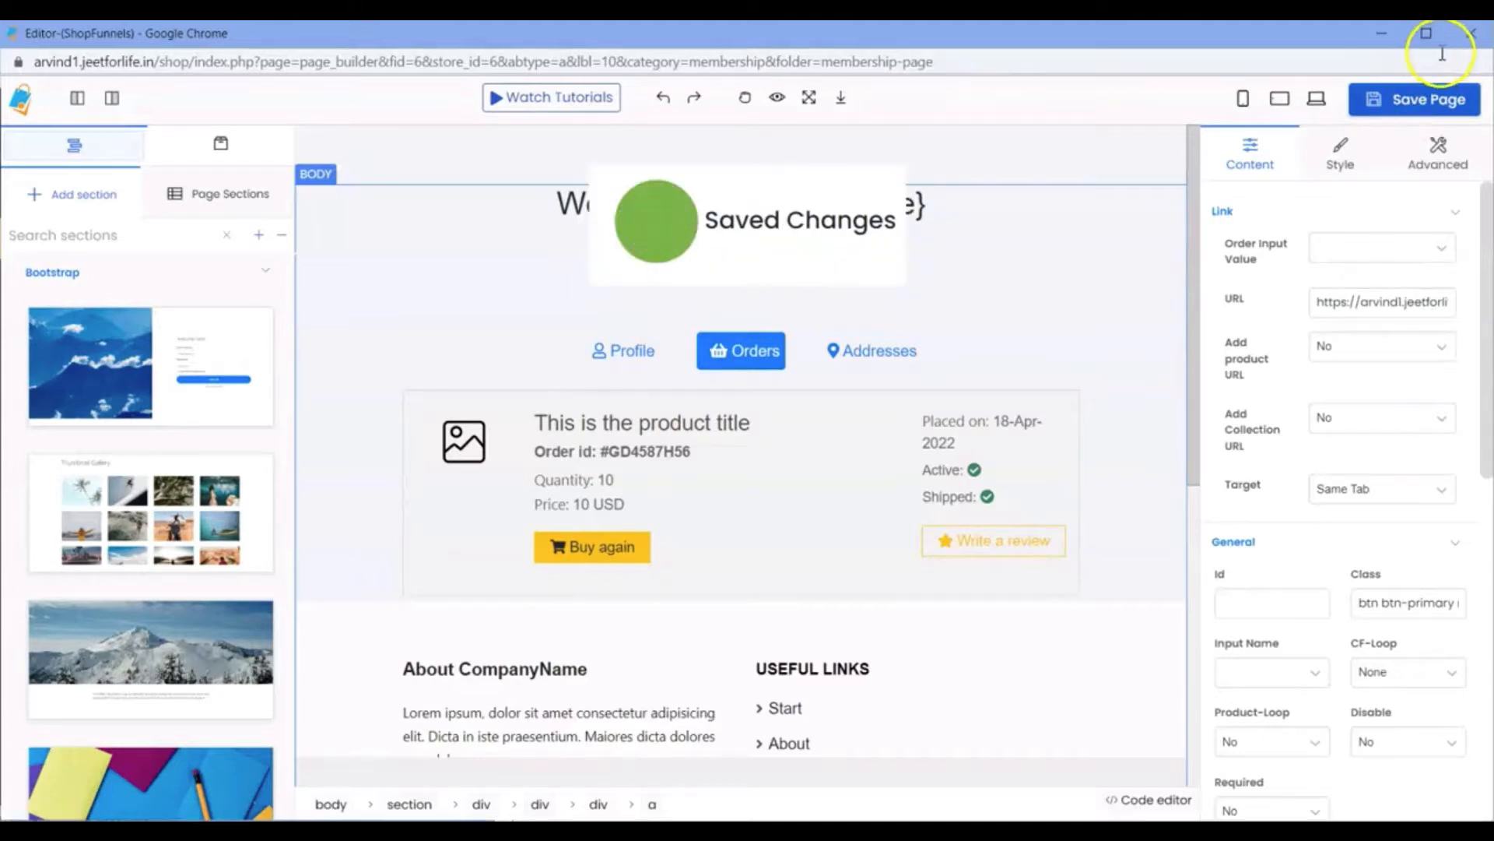
left_click(1476, 36)
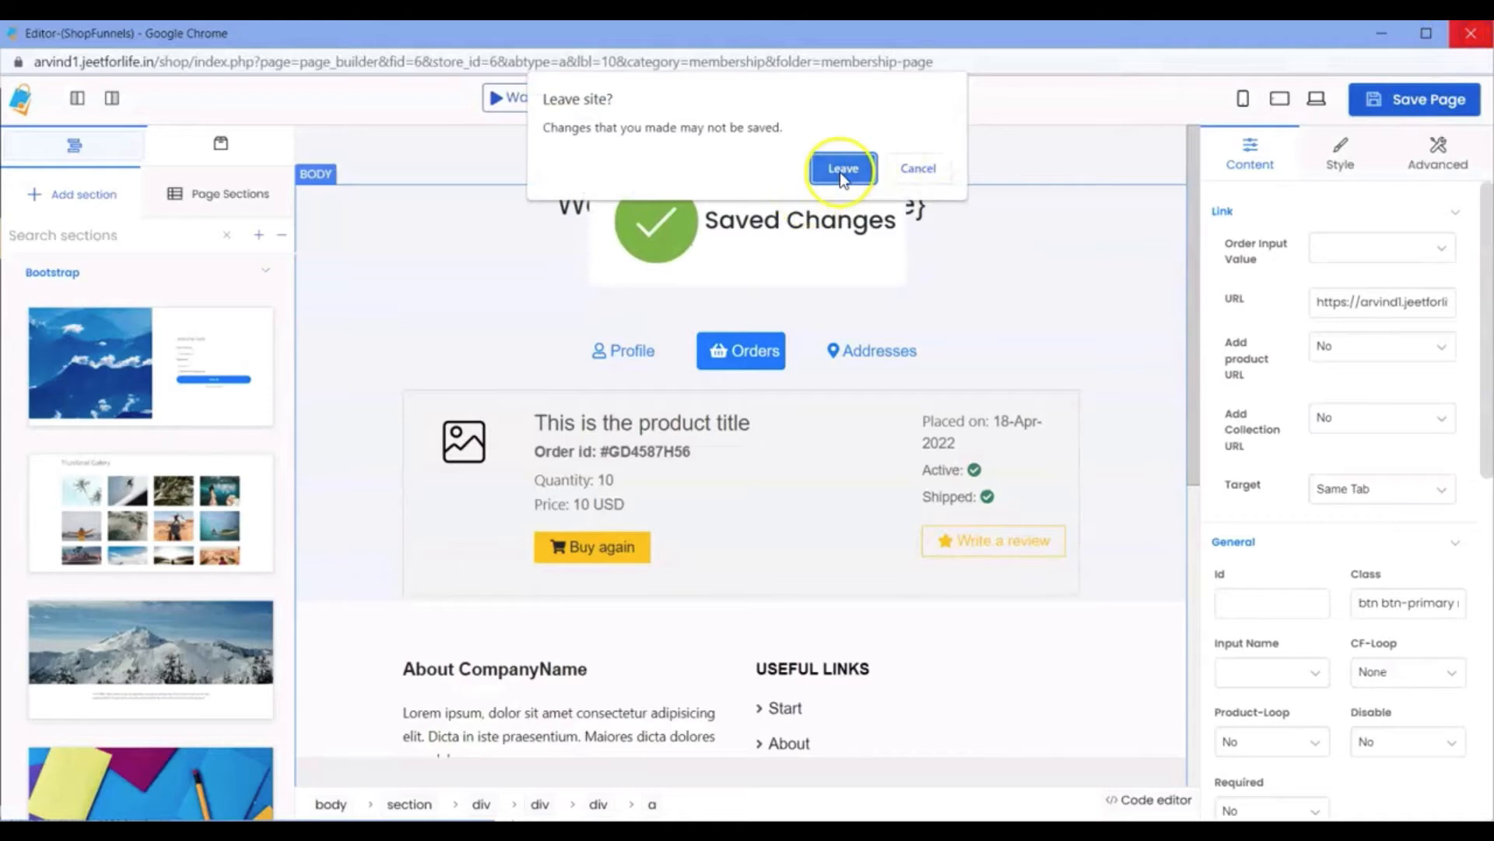
left_click(839, 171)
- Set the Orders link's URL on the address page to the copied Membership Page URL, save the page and leave its editor
scroll(625, 431, "down", 3)
left_click(463, 587)
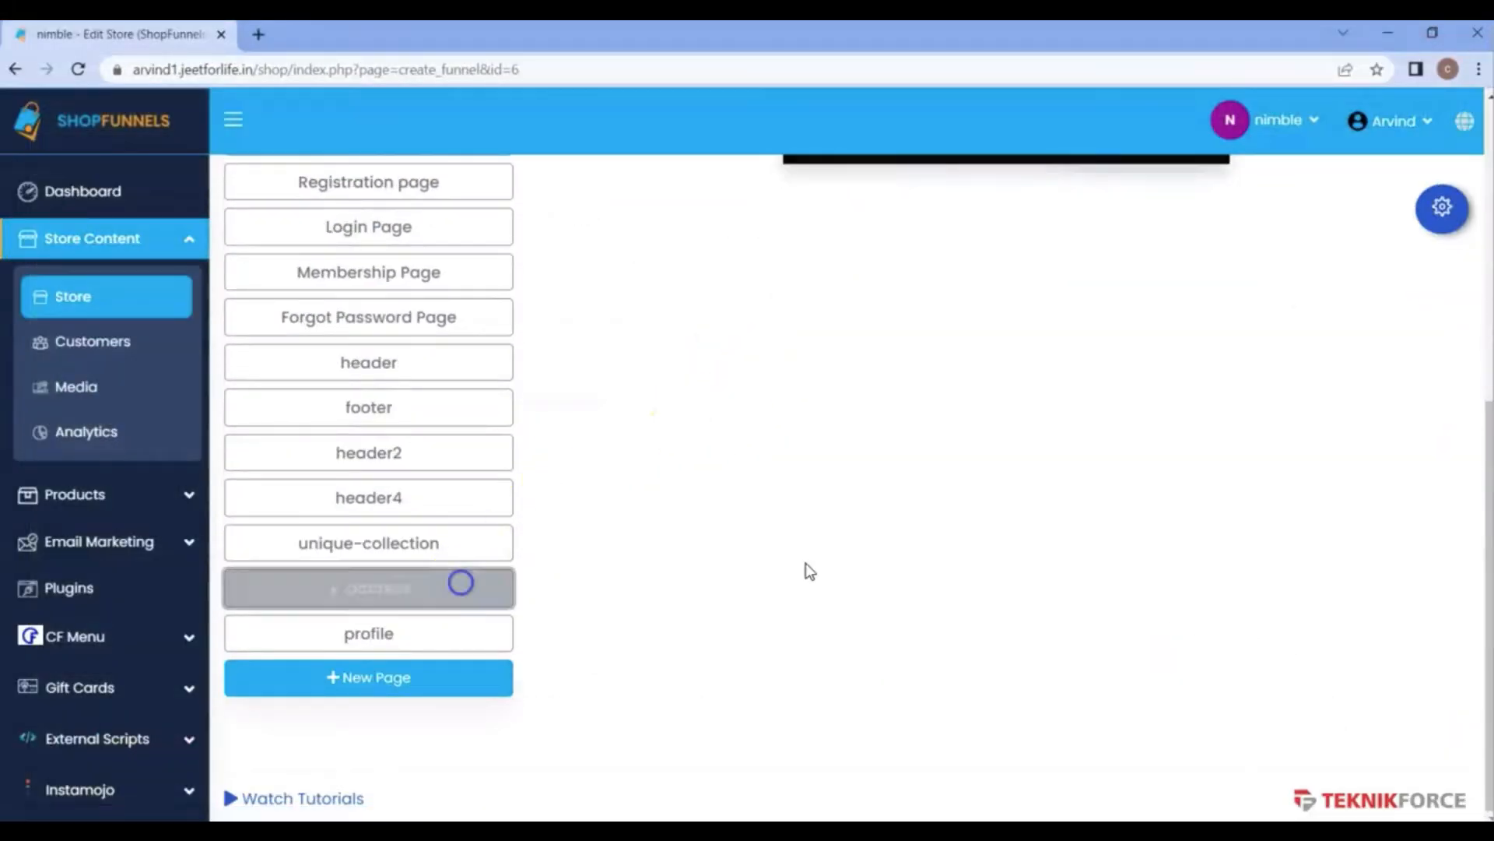
left_click(1159, 338)
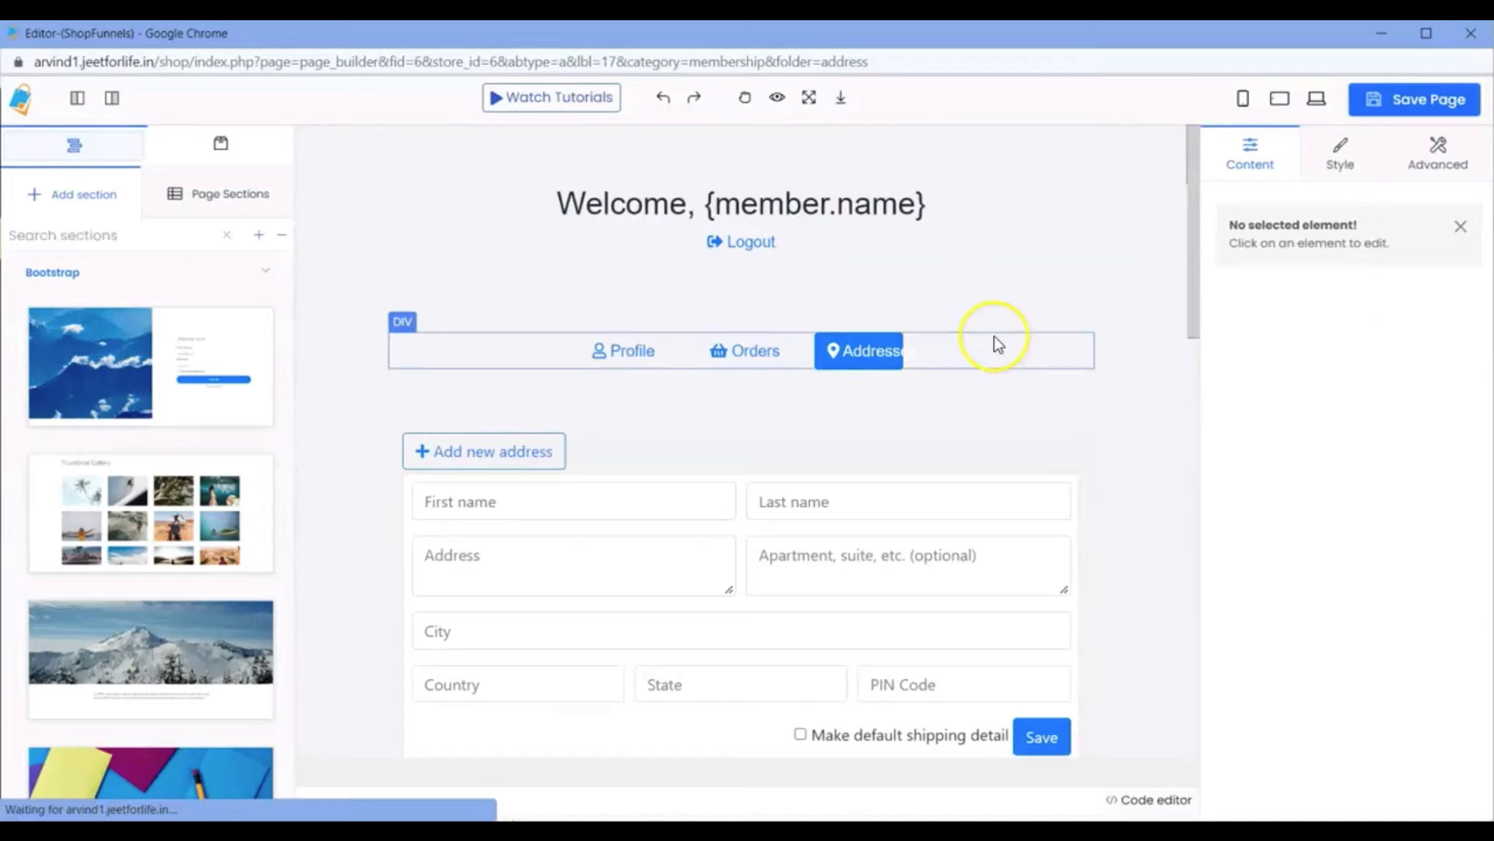
left_click(759, 350)
left_click(1345, 303)
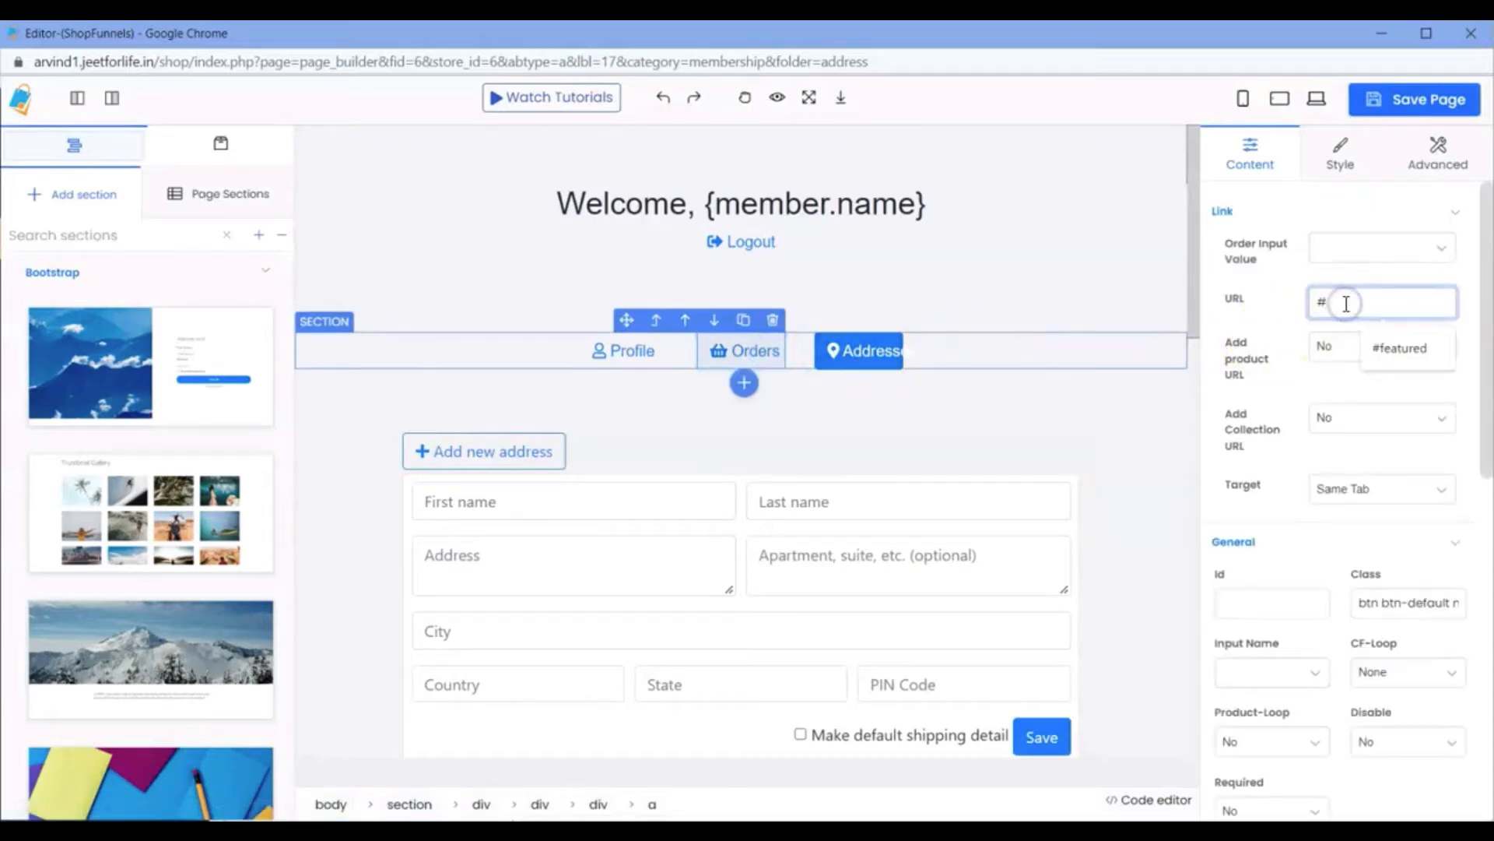
left_click(1473, 97)
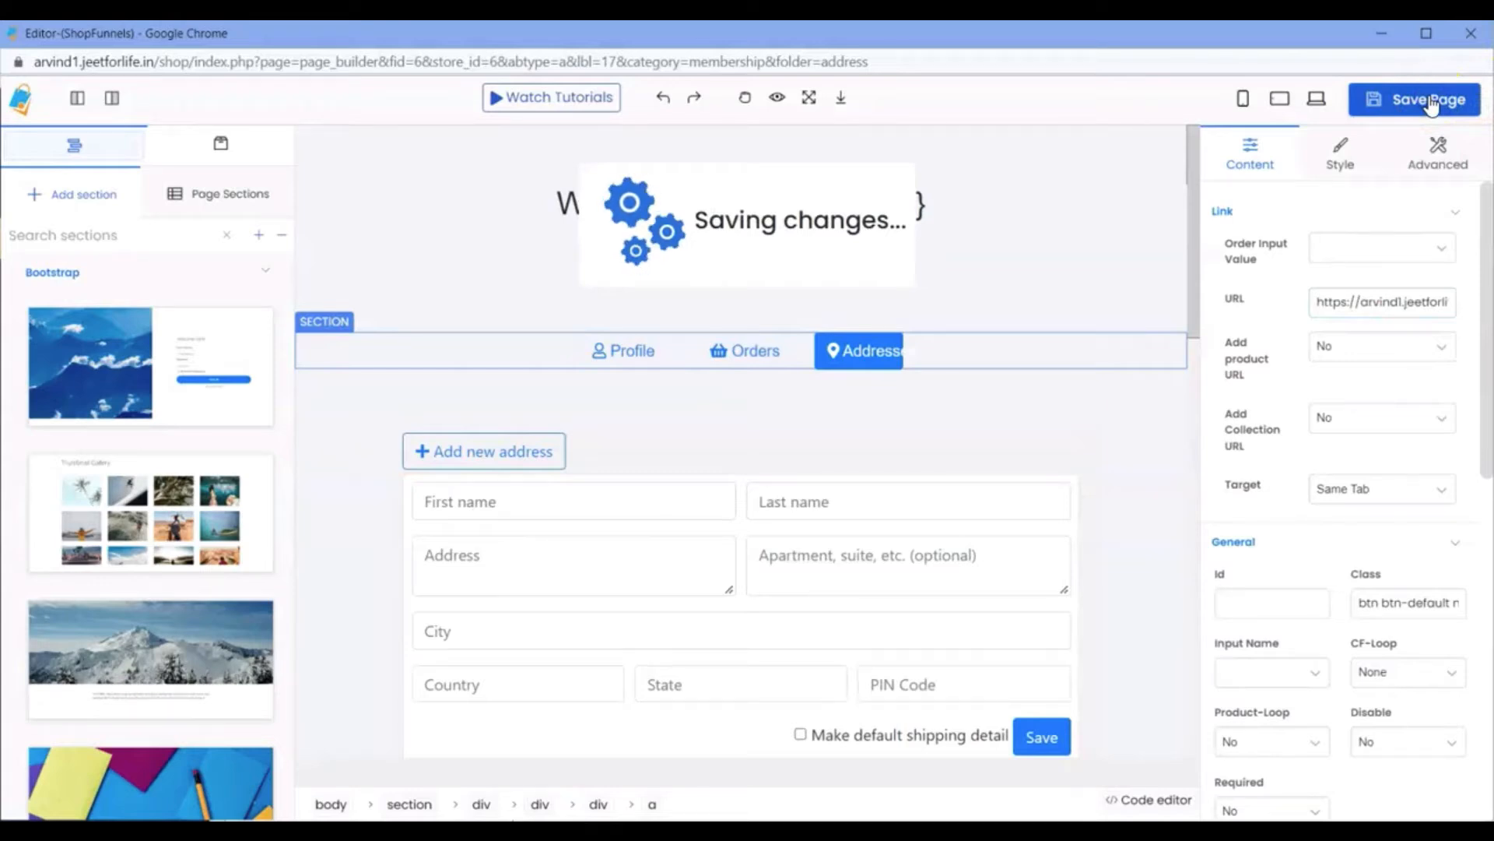
left_click(1471, 33)
left_click(875, 176)
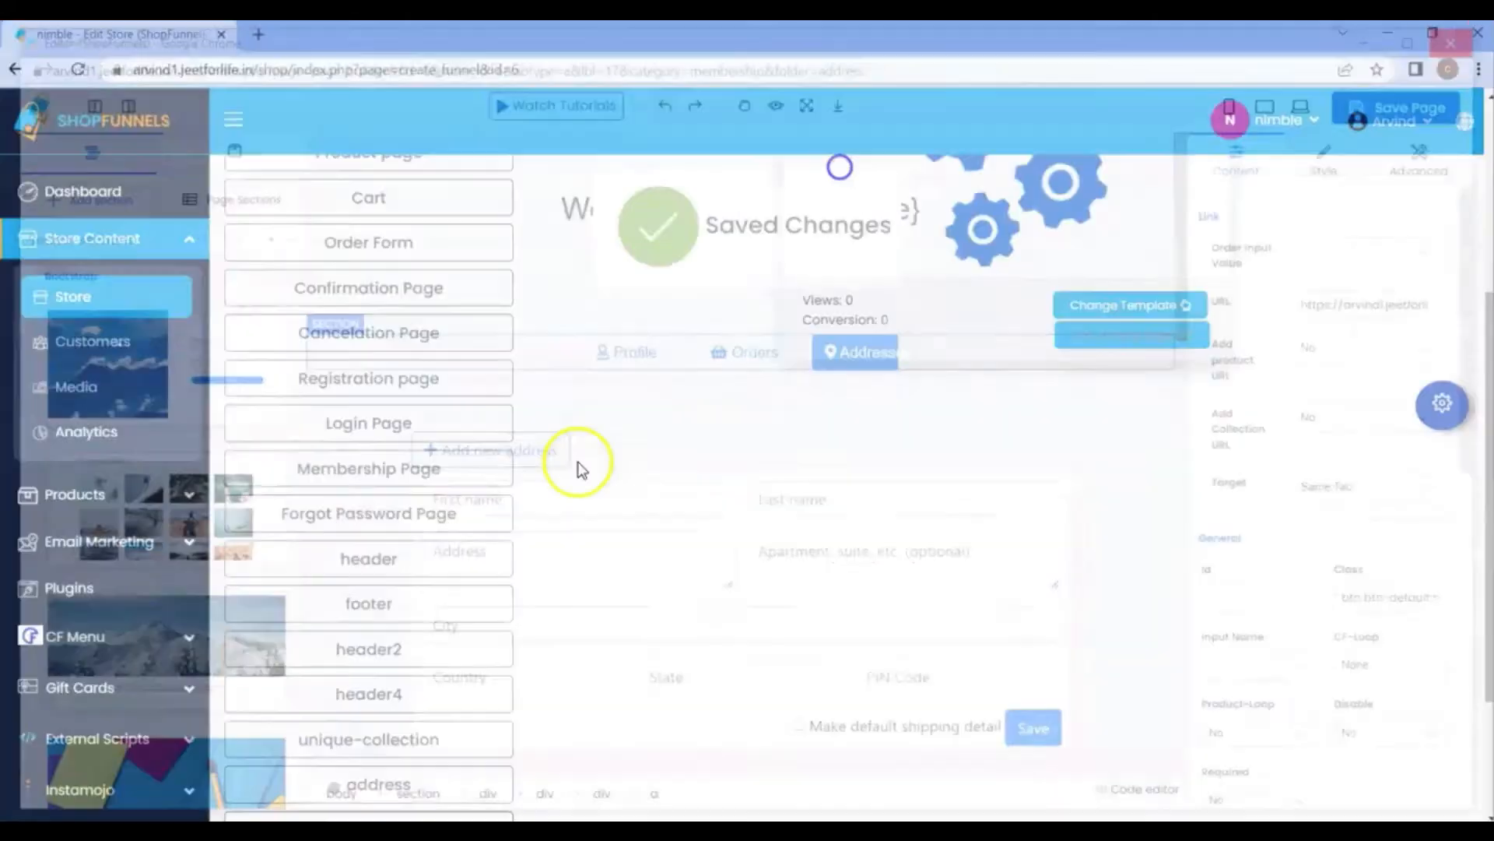
- Set the Orders link's URL on the profile page to the copied Membership Page URL, save the page and leave its editor
left_click(474, 635)
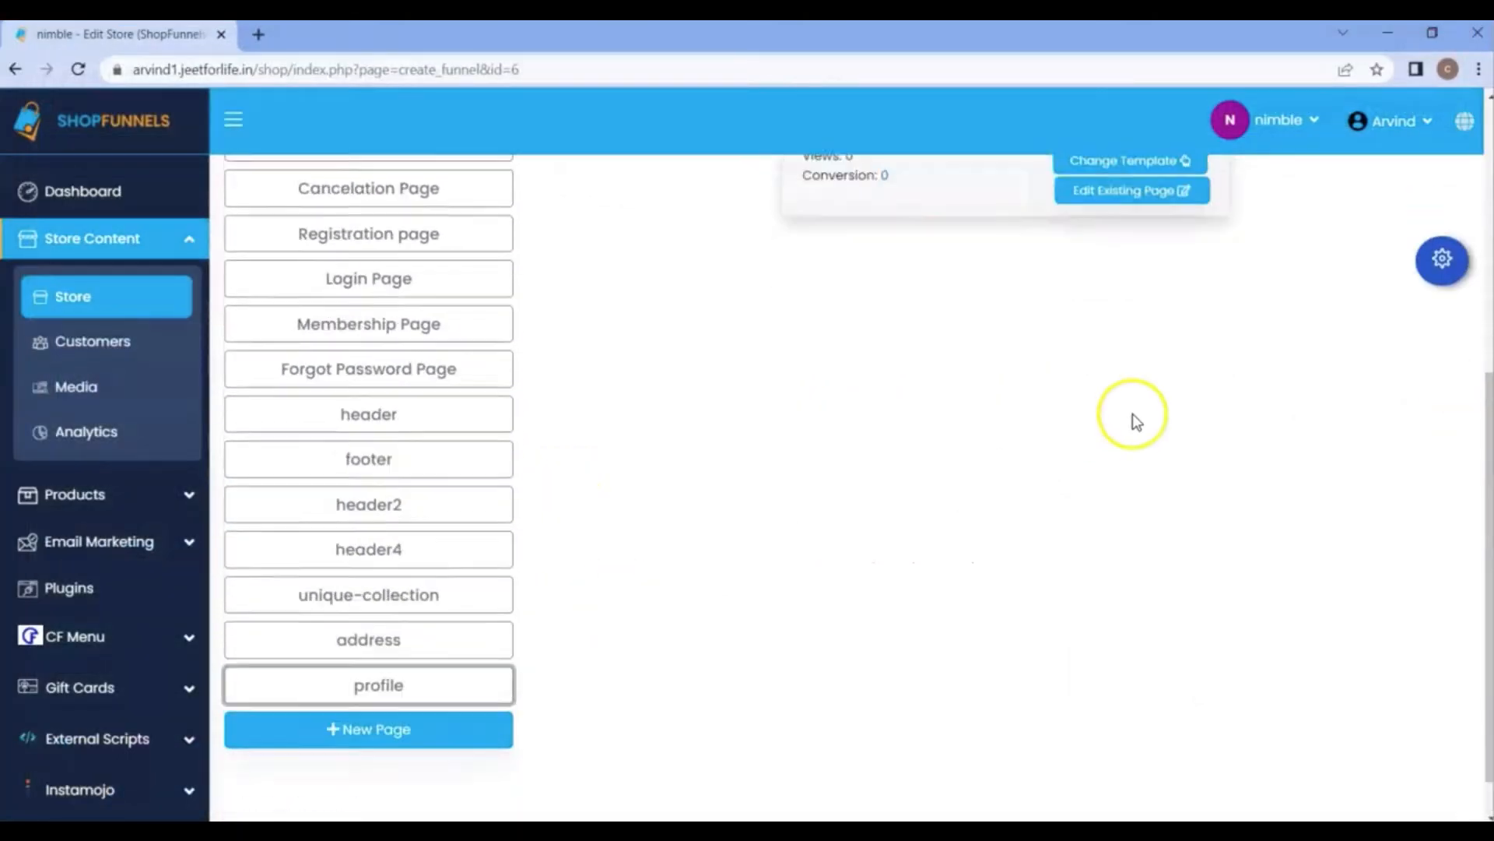
scroll(1132, 414, "up", 2)
left_click(1165, 327)
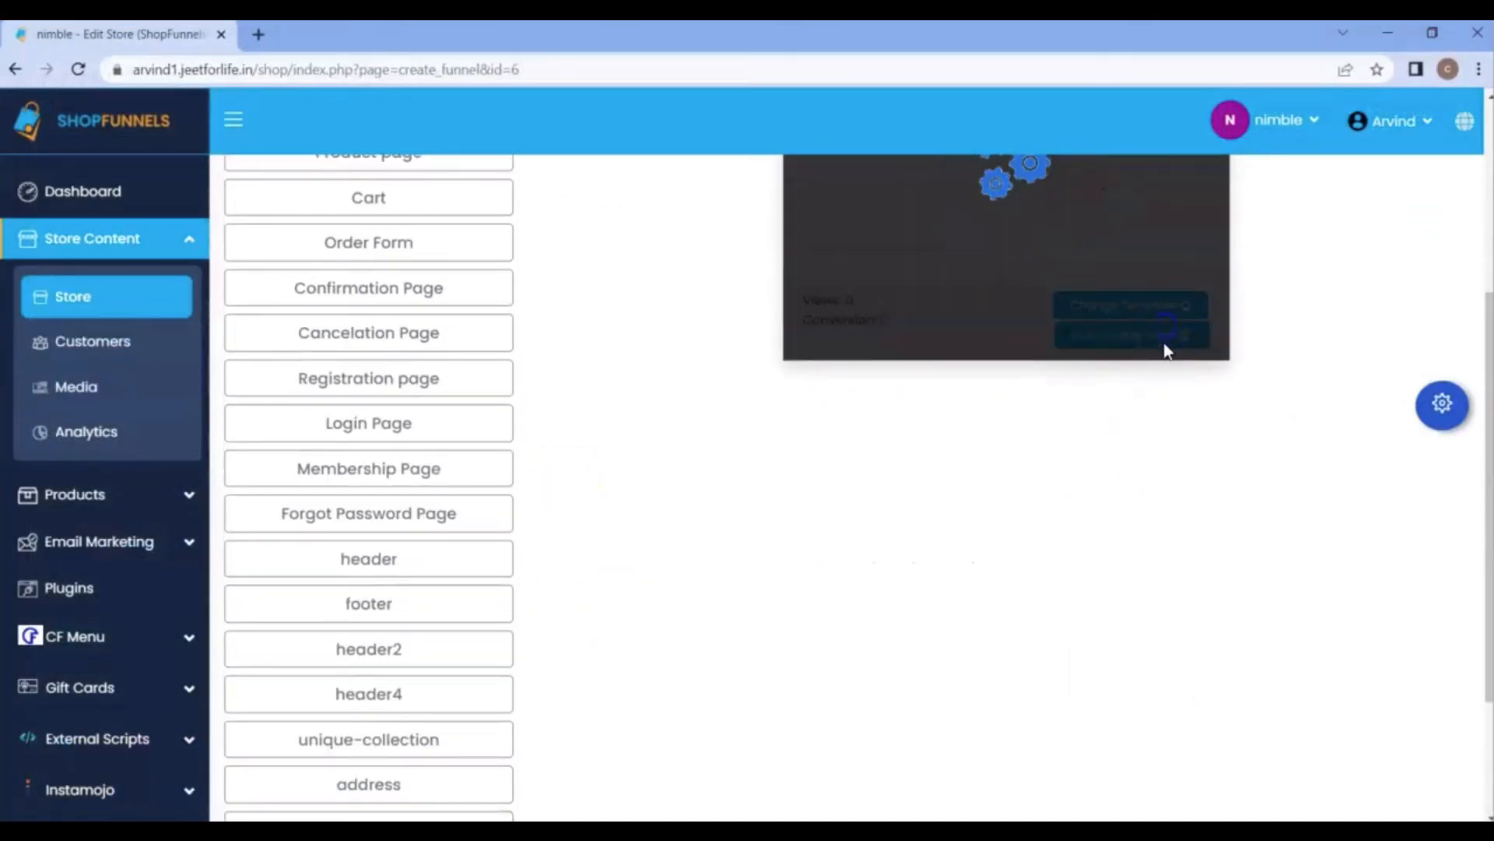
left_click(1168, 343)
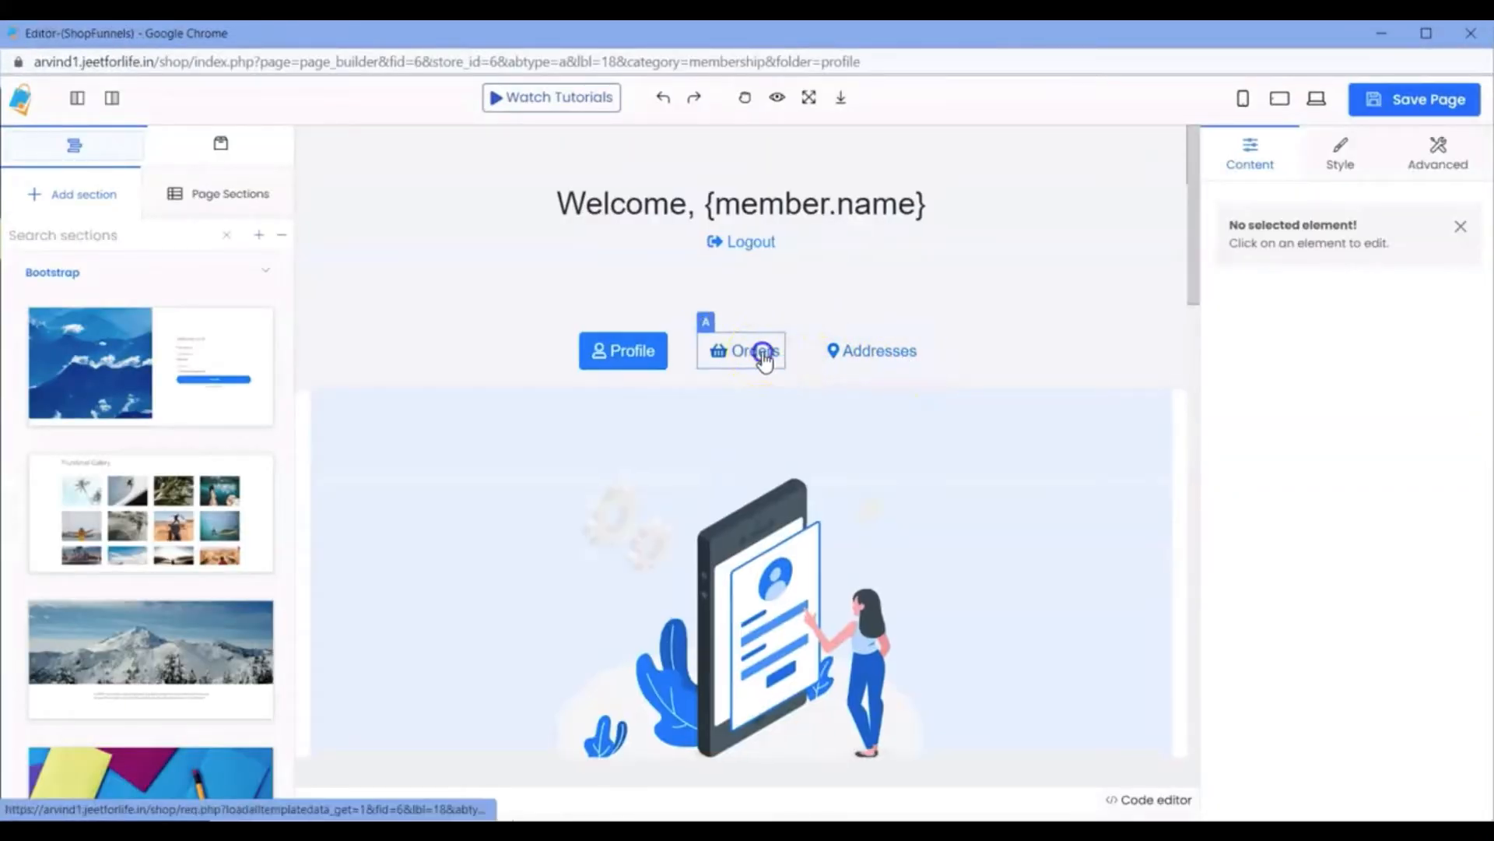
left_click(760, 352)
left_click(1321, 303)
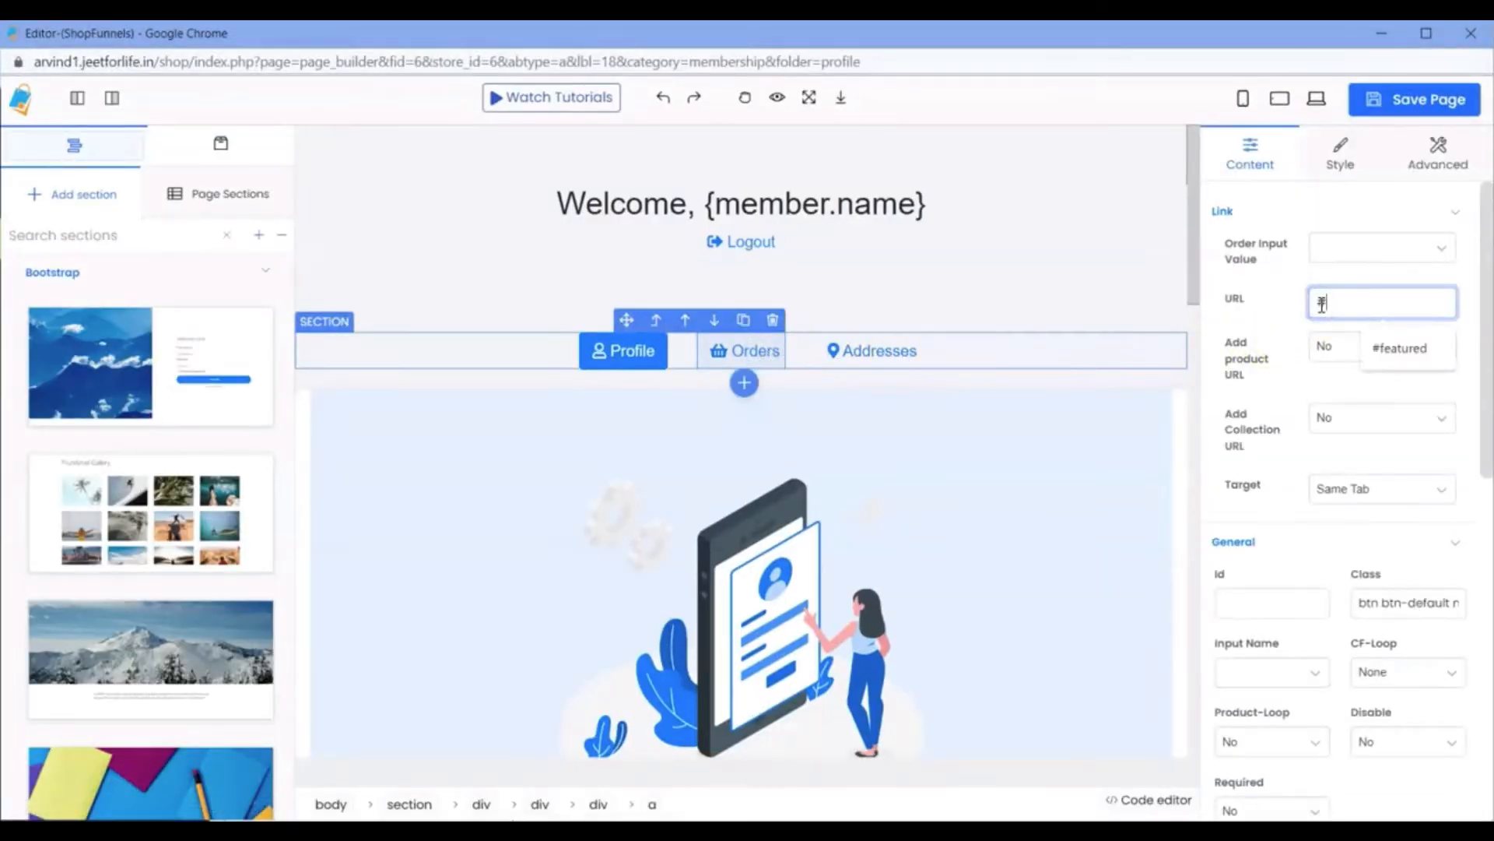
left_click(1414, 100)
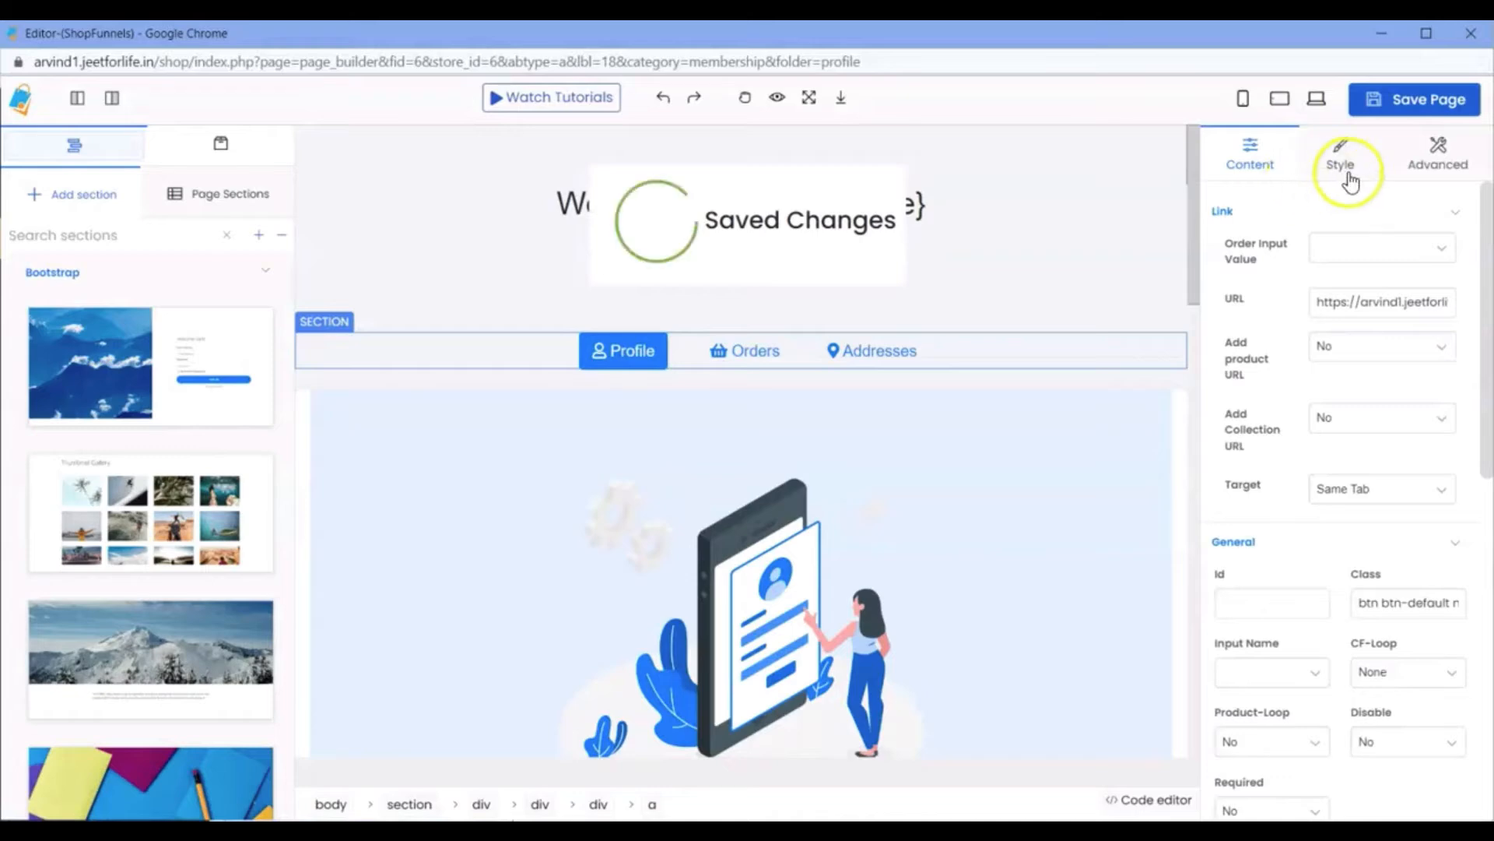
left_click(1471, 32)
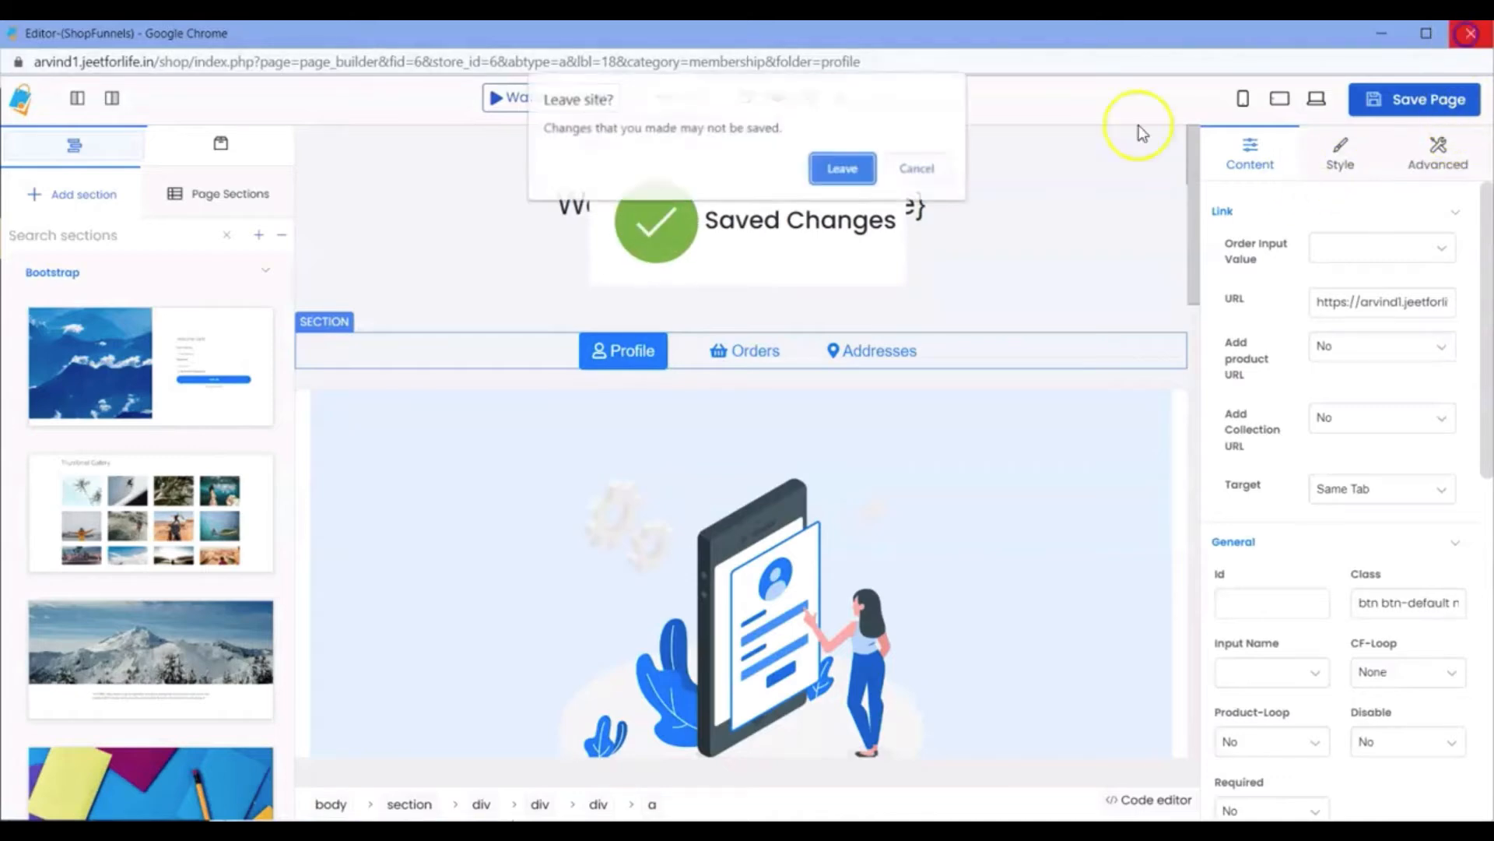
left_click(843, 169)
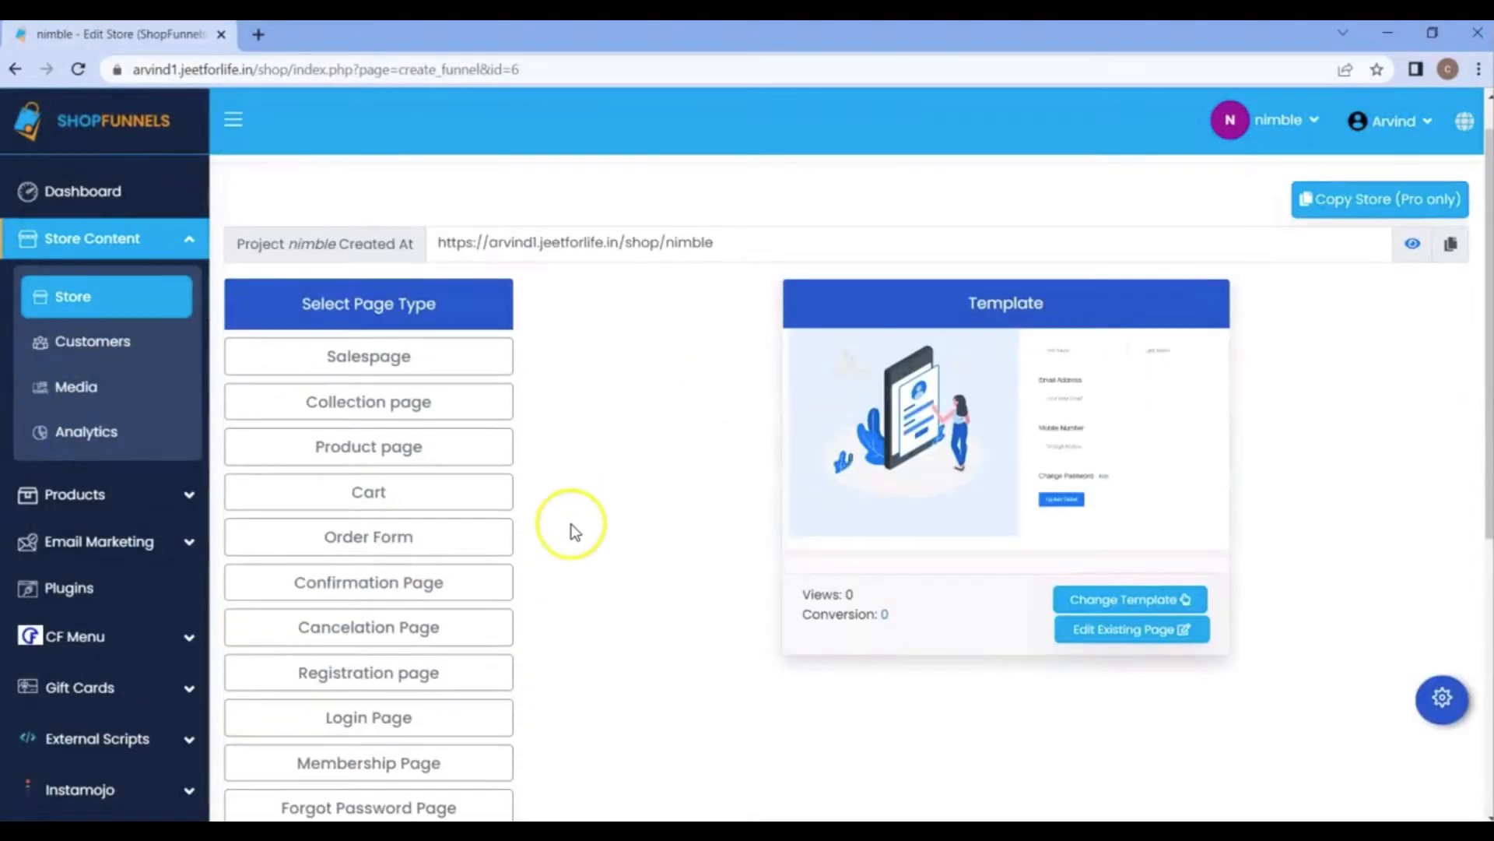
- Visit the store's Login Page, correct the account password, log in as a member and decline updating the saved password
left_click(427, 726)
right_click(428, 726)
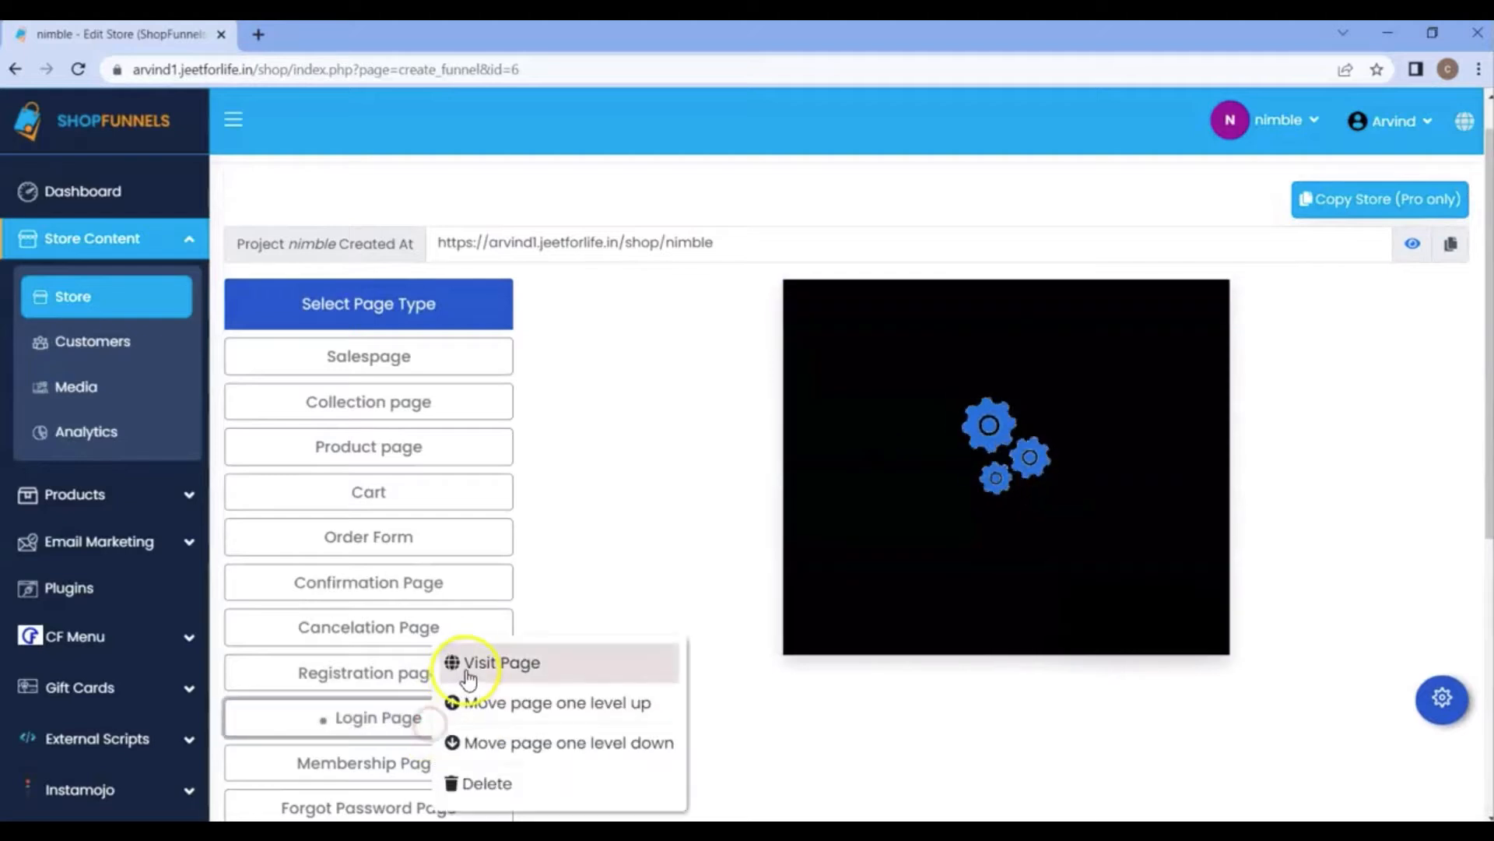
left_click(498, 660)
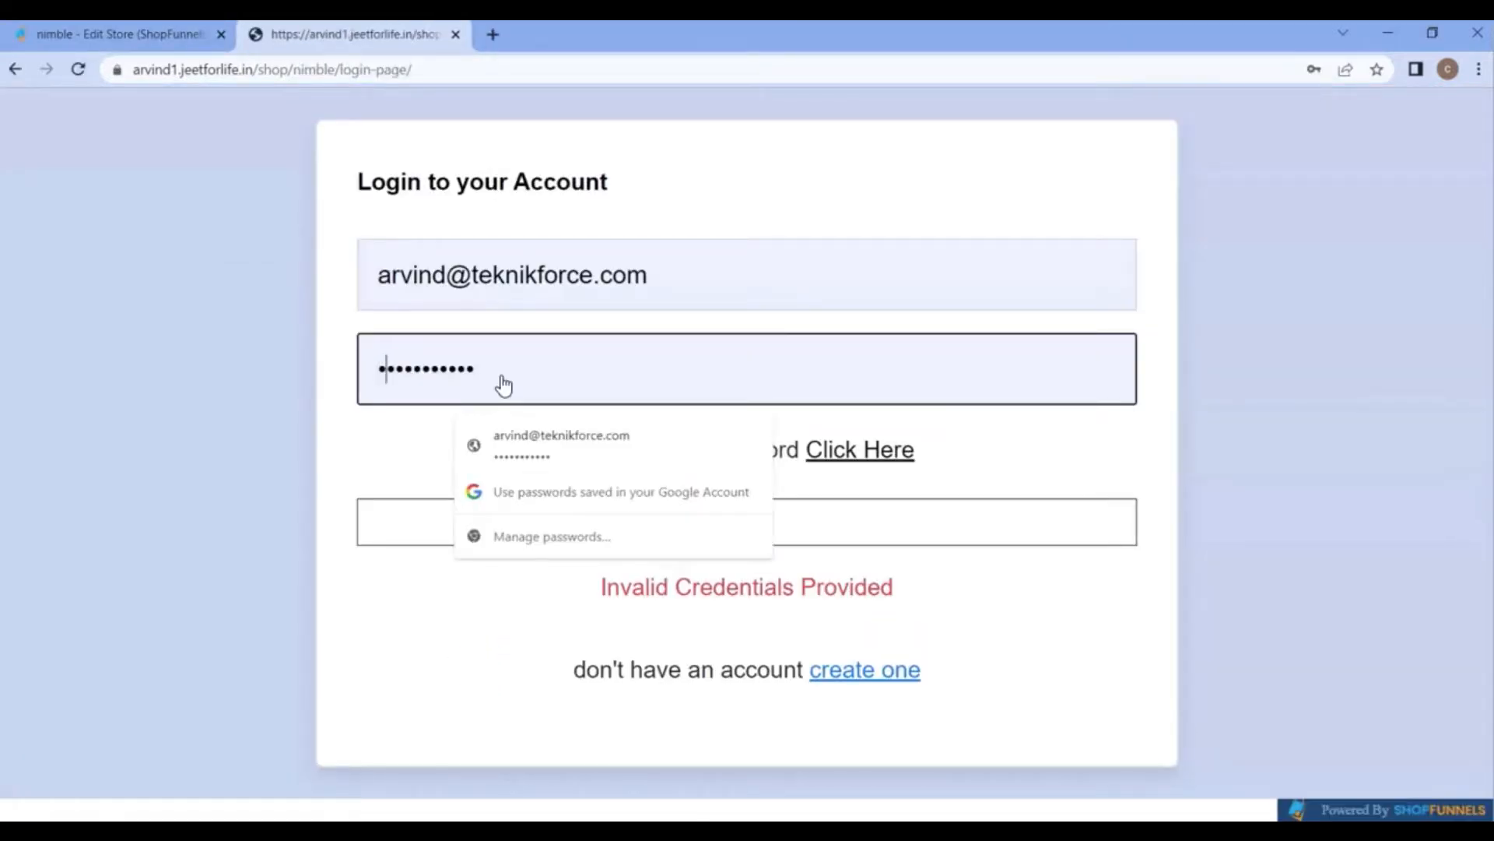
key("BackSpace")
left_click(723, 519)
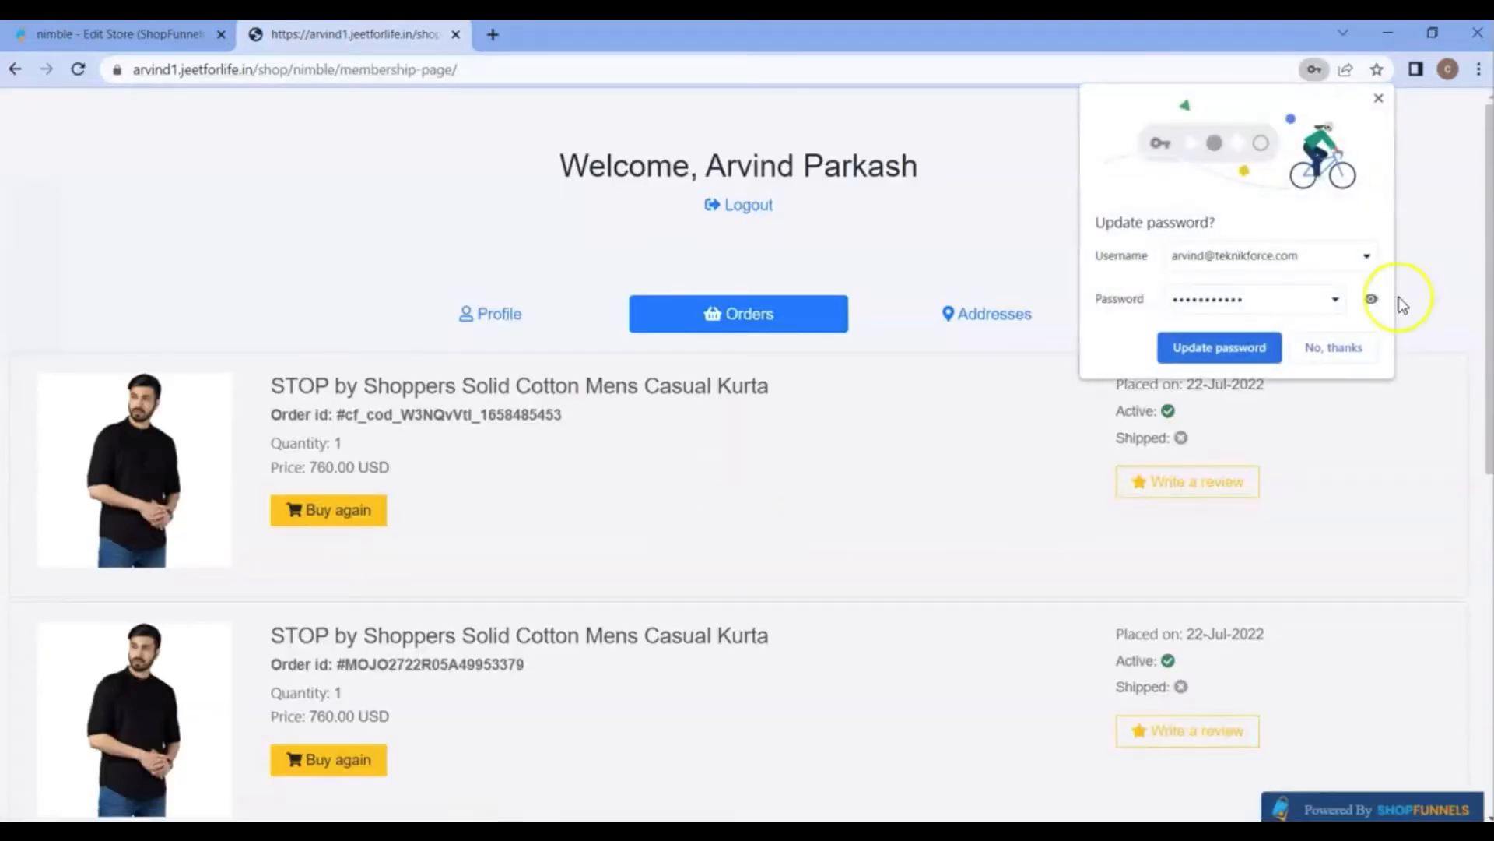
left_click(1355, 348)
- Look through the member's orders, open the first order's product with Buy again and return to the Membership Page
scroll(660, 469, "down", 3)
scroll(660, 468, "down", 3)
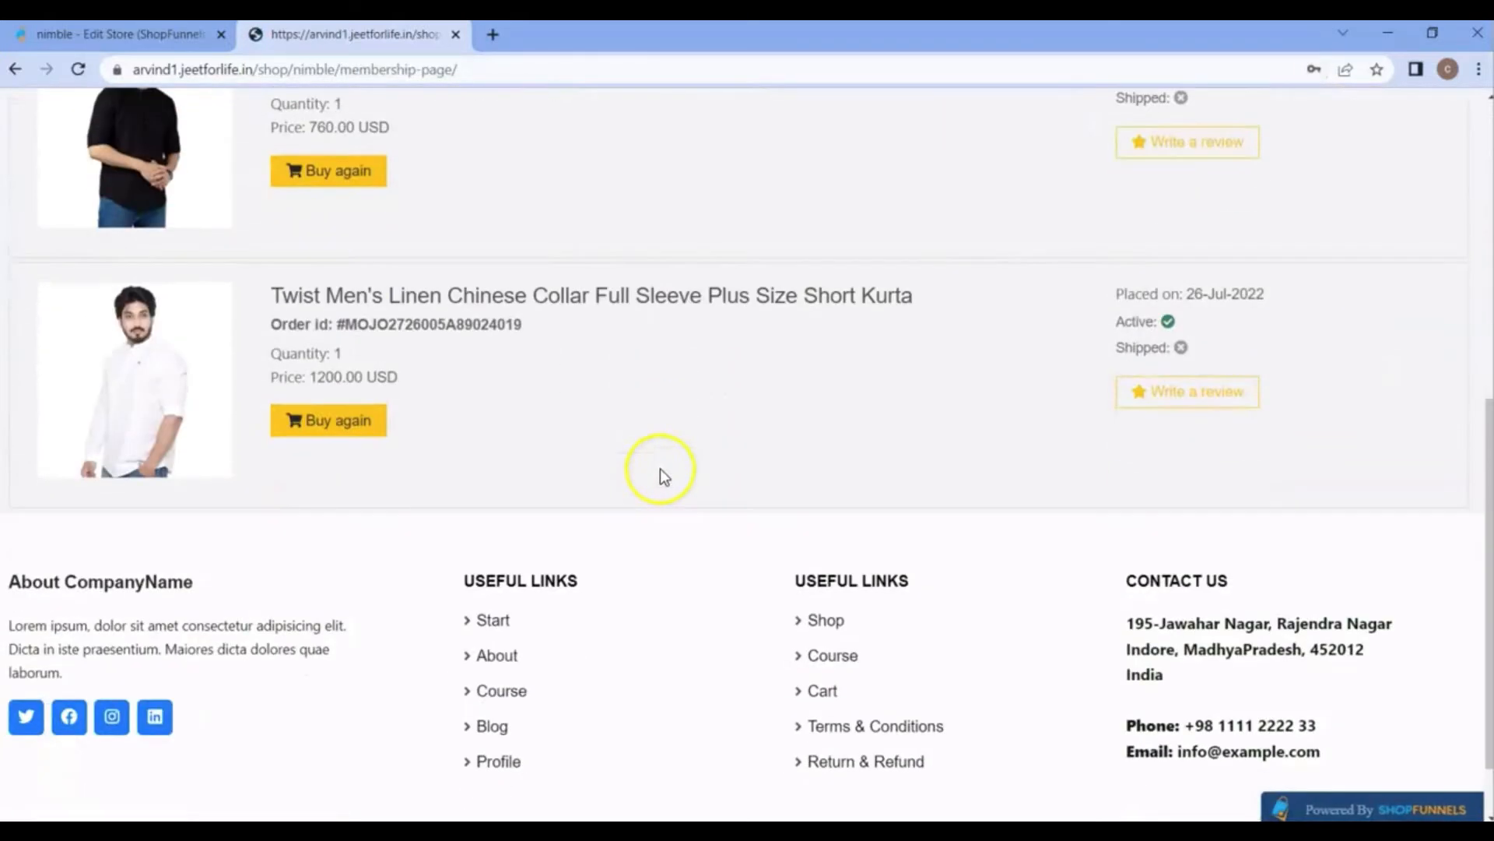
scroll(660, 468, "up", 3)
scroll(652, 428, "up", 2)
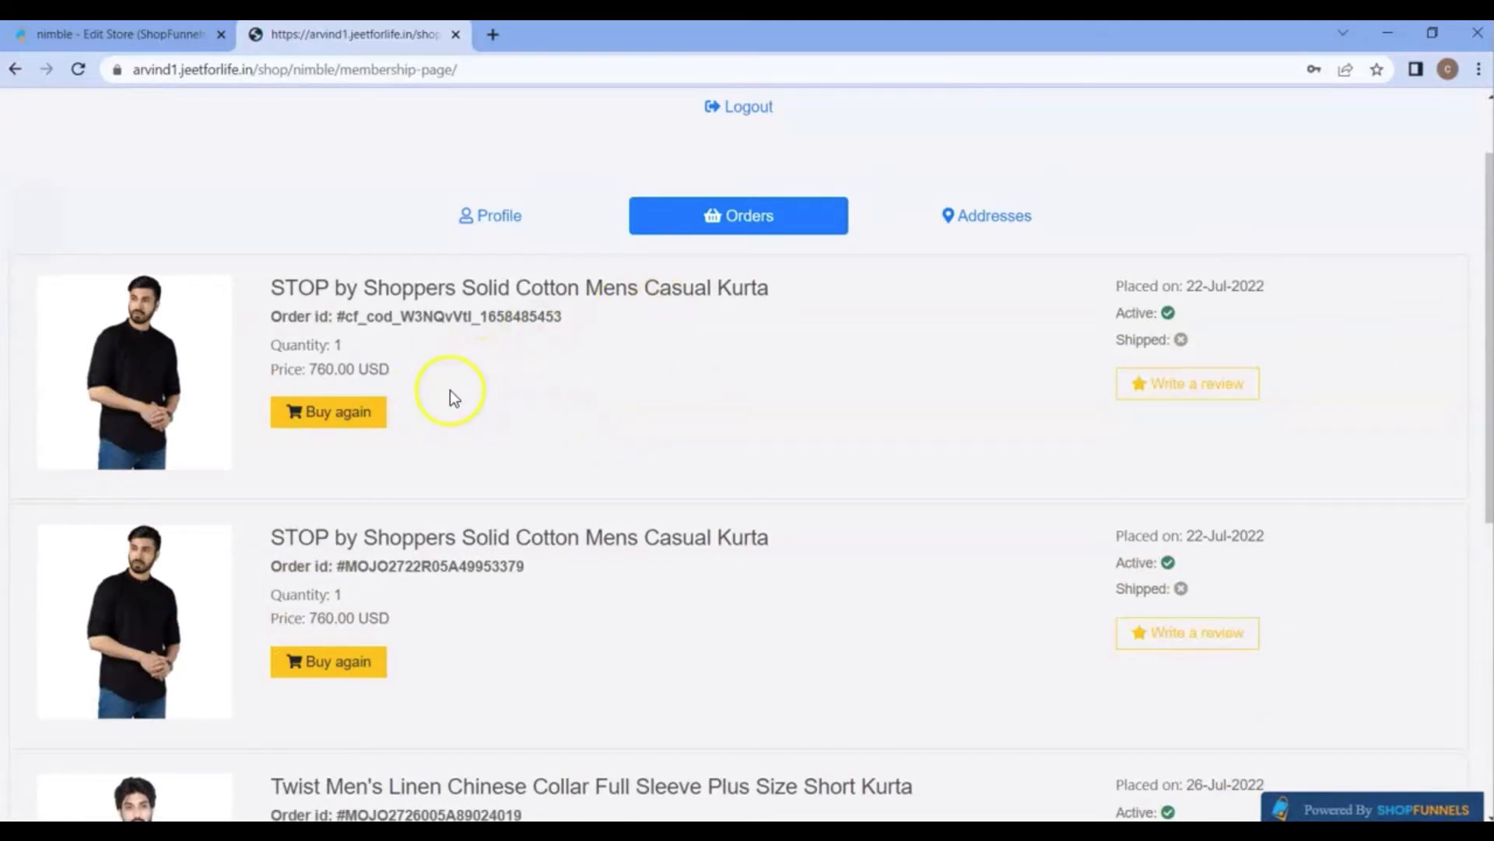
left_click(340, 421)
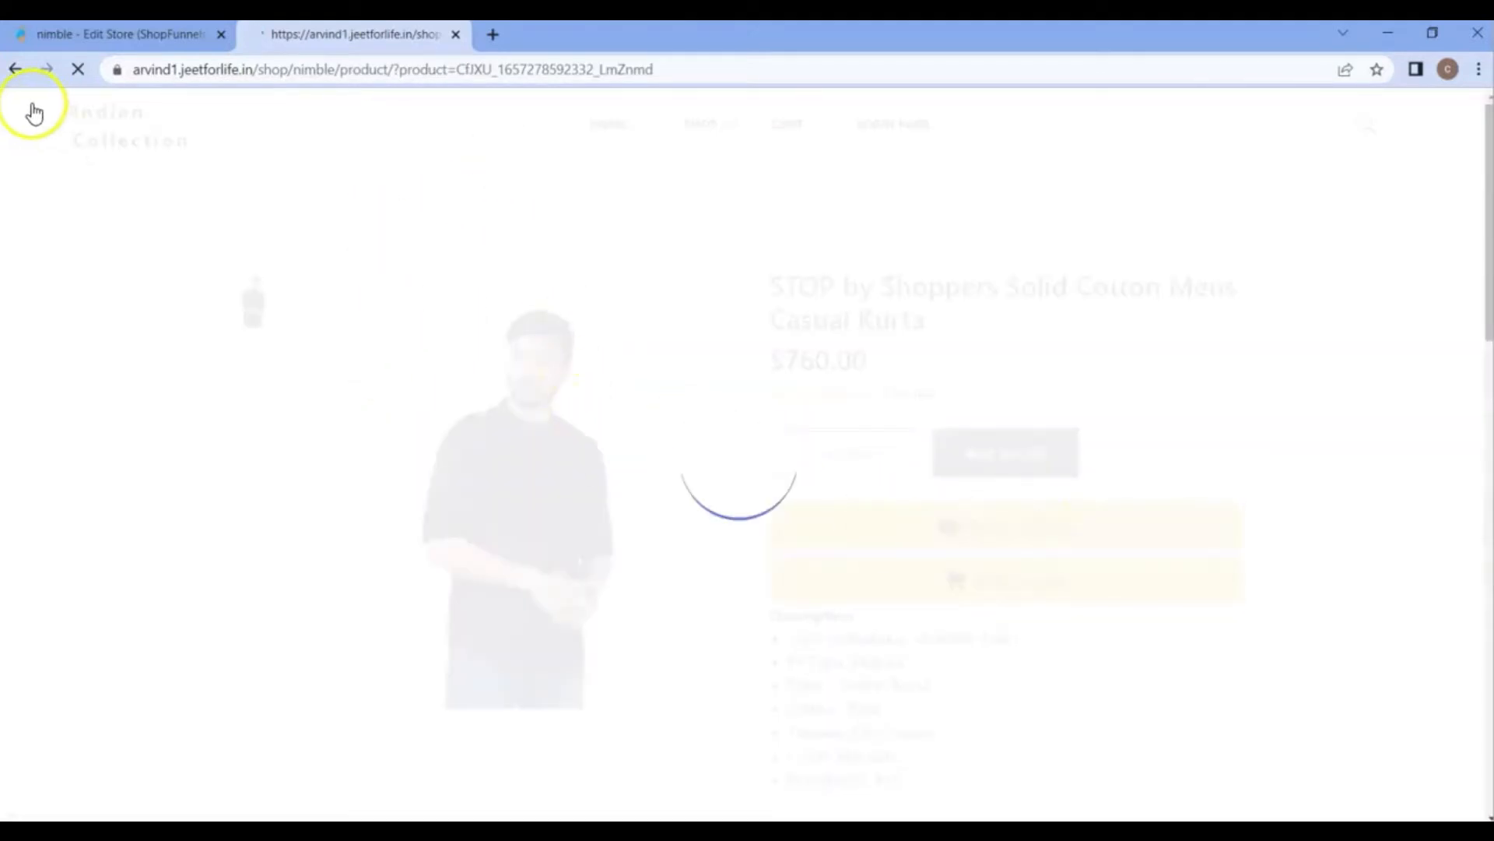
left_click(16, 69)
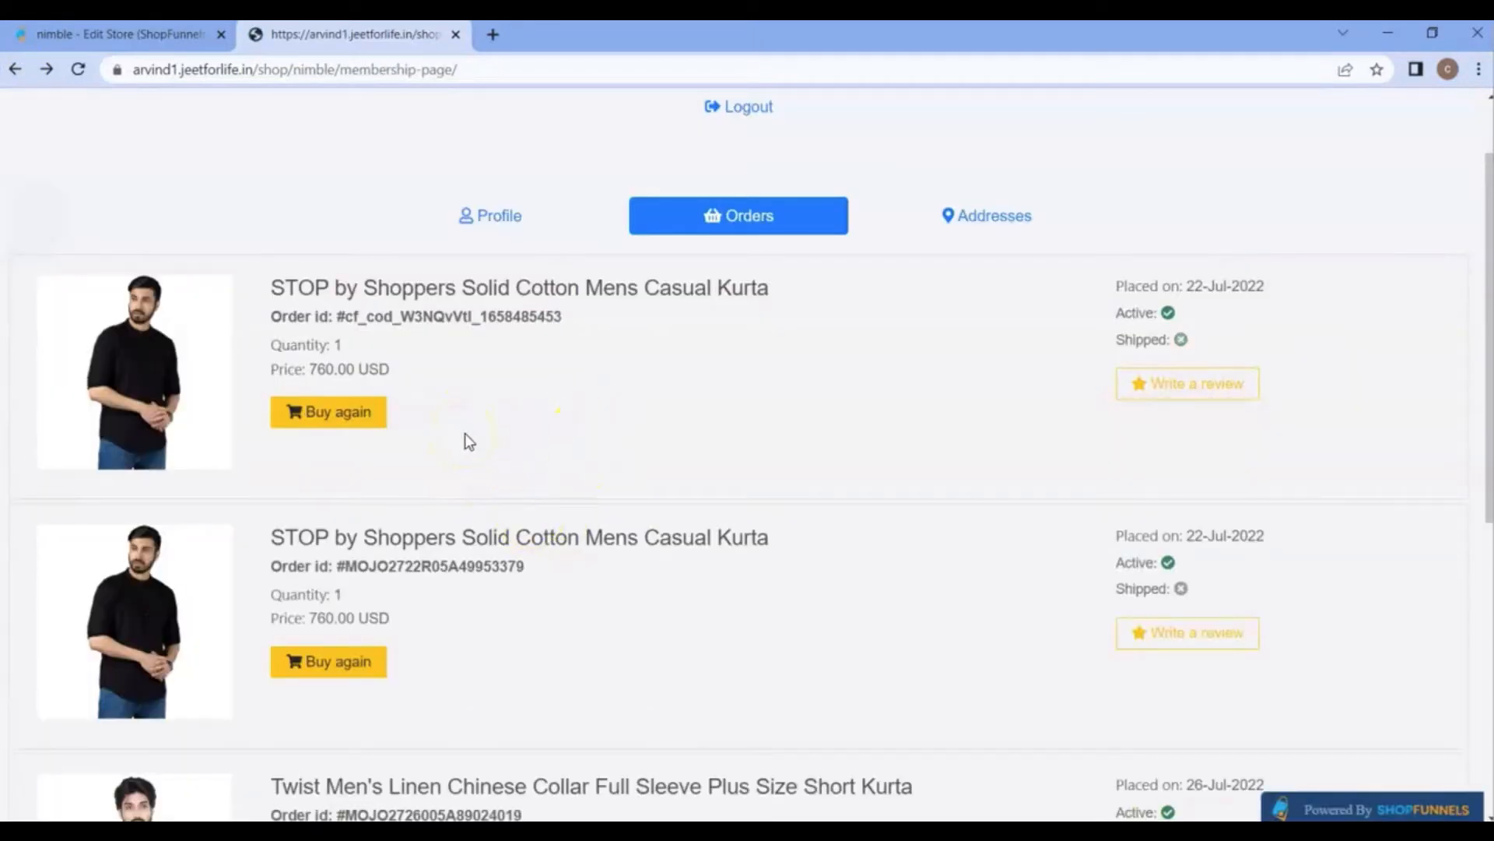
- Follow the first order's Write a review link to the product's ratings and reviews section, and return to the orders
scroll(467, 498, "up", 2)
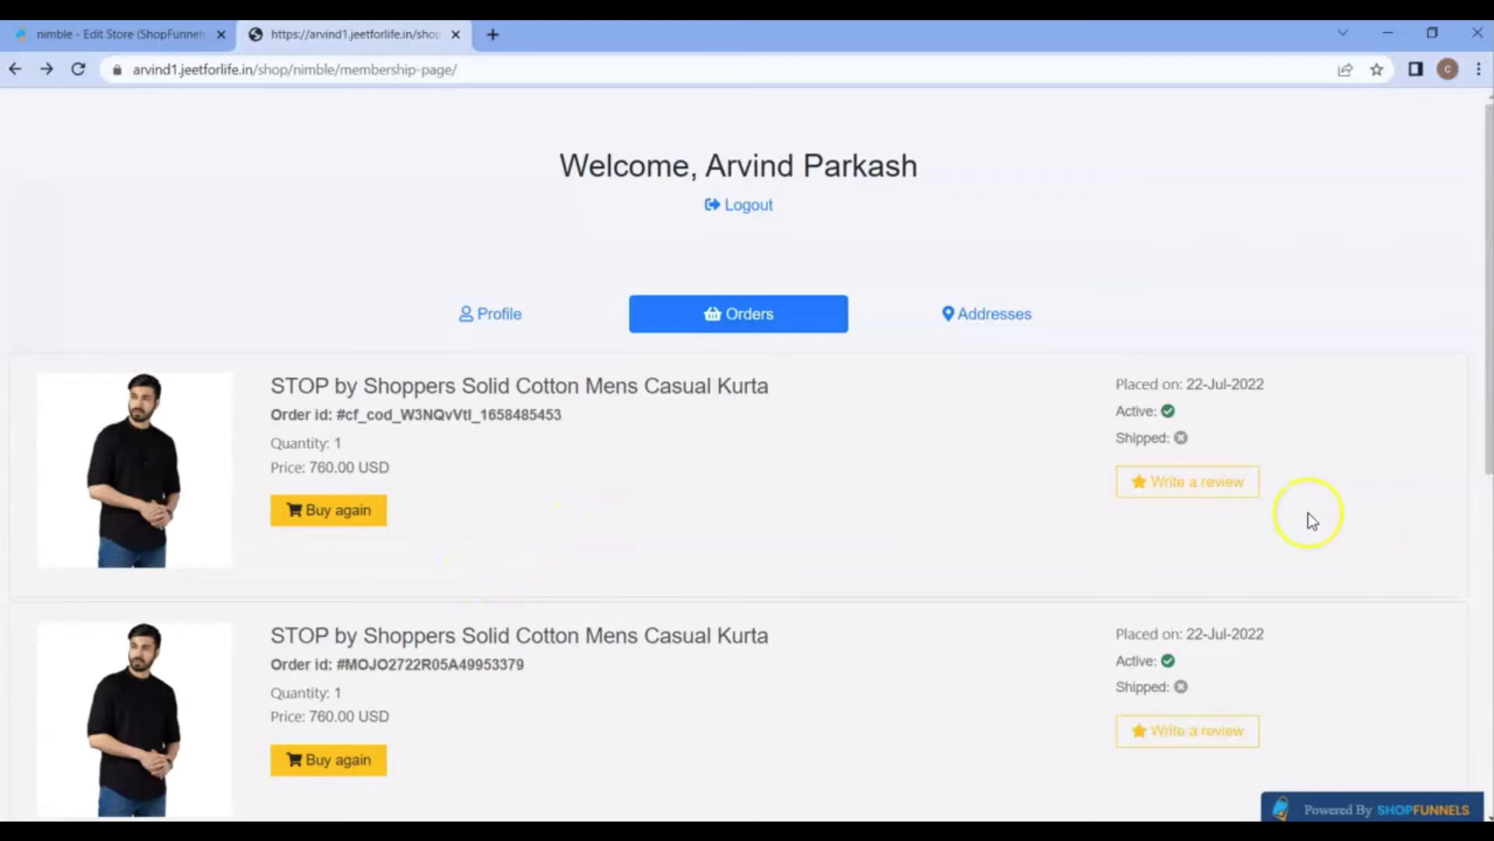
left_click(1211, 483)
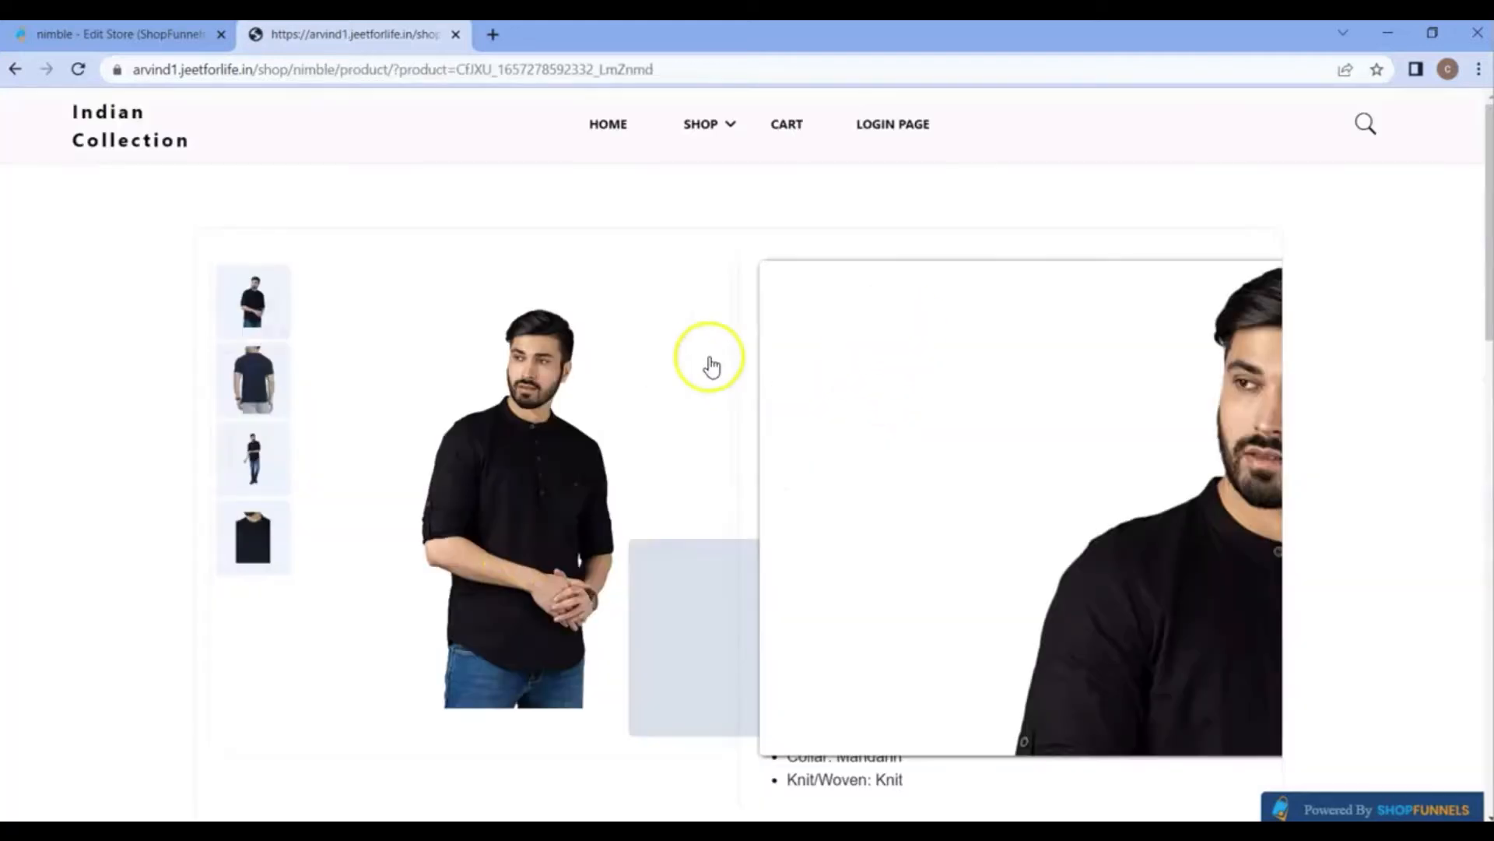
scroll(903, 312, "down", 2)
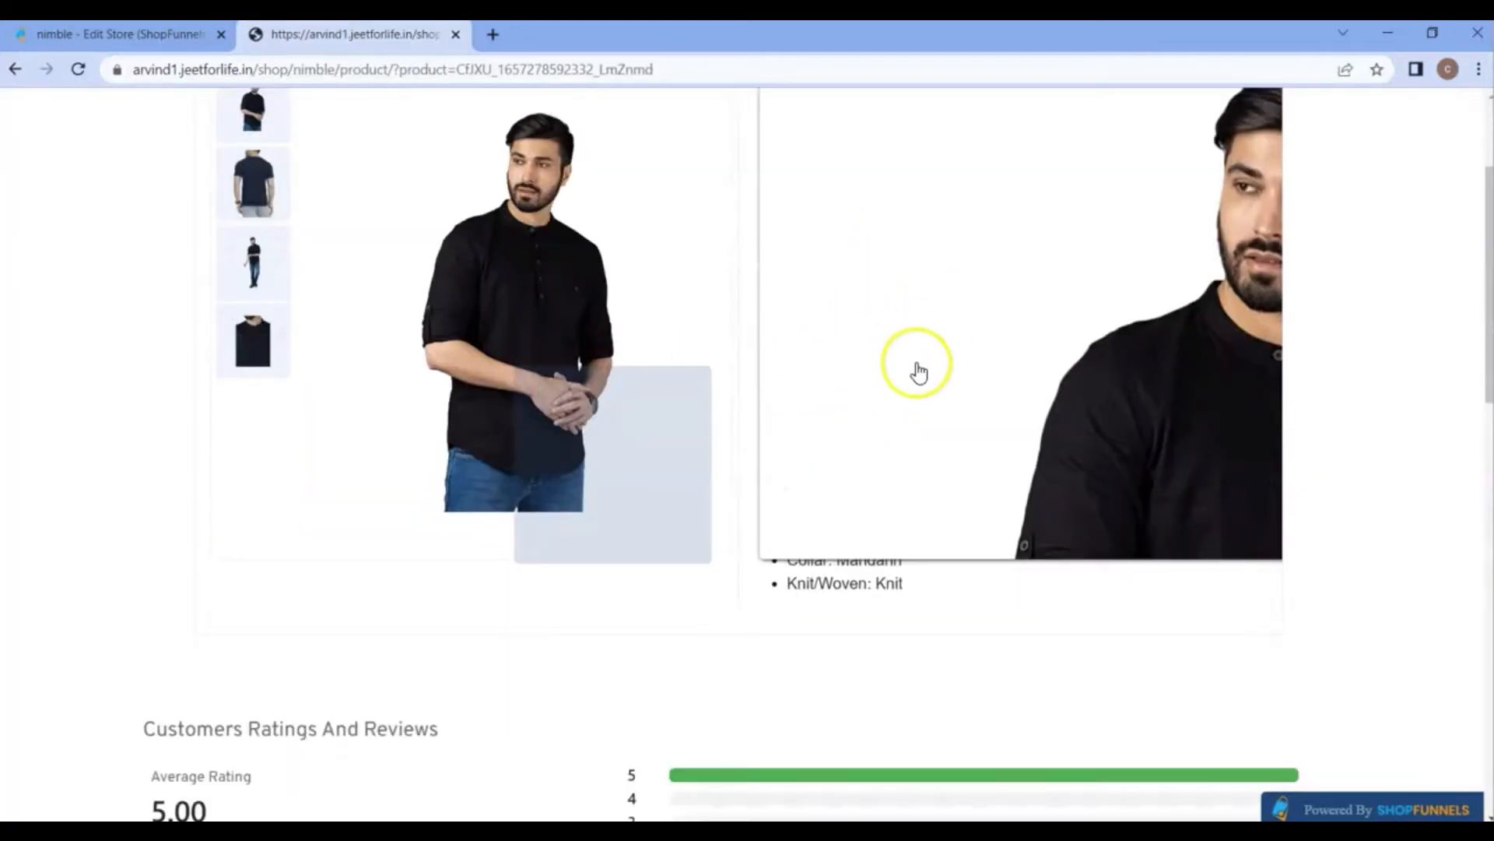
scroll(545, 646, "down", 2)
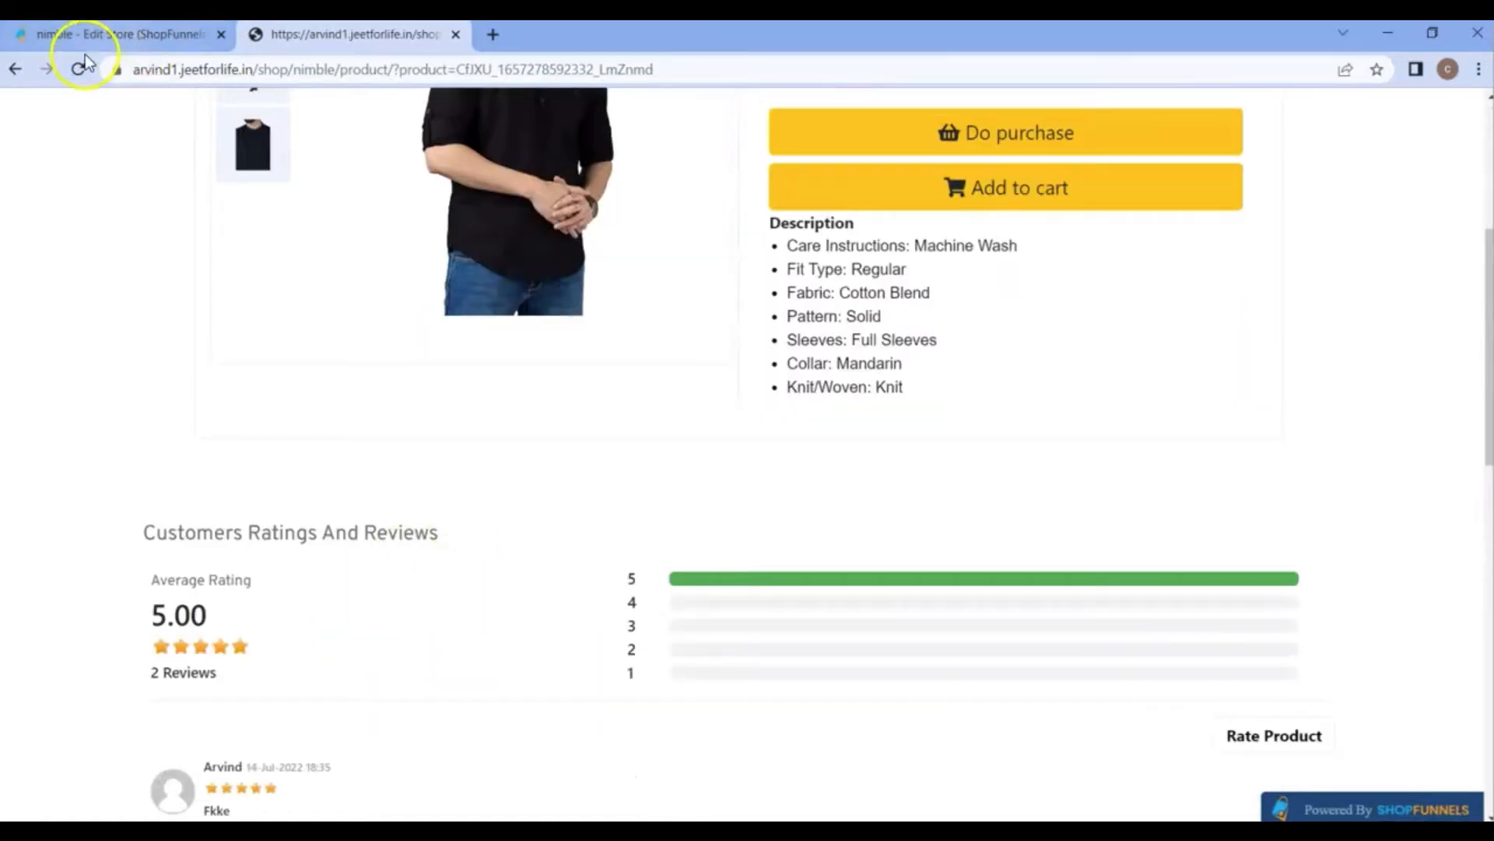
left_click(13, 70)
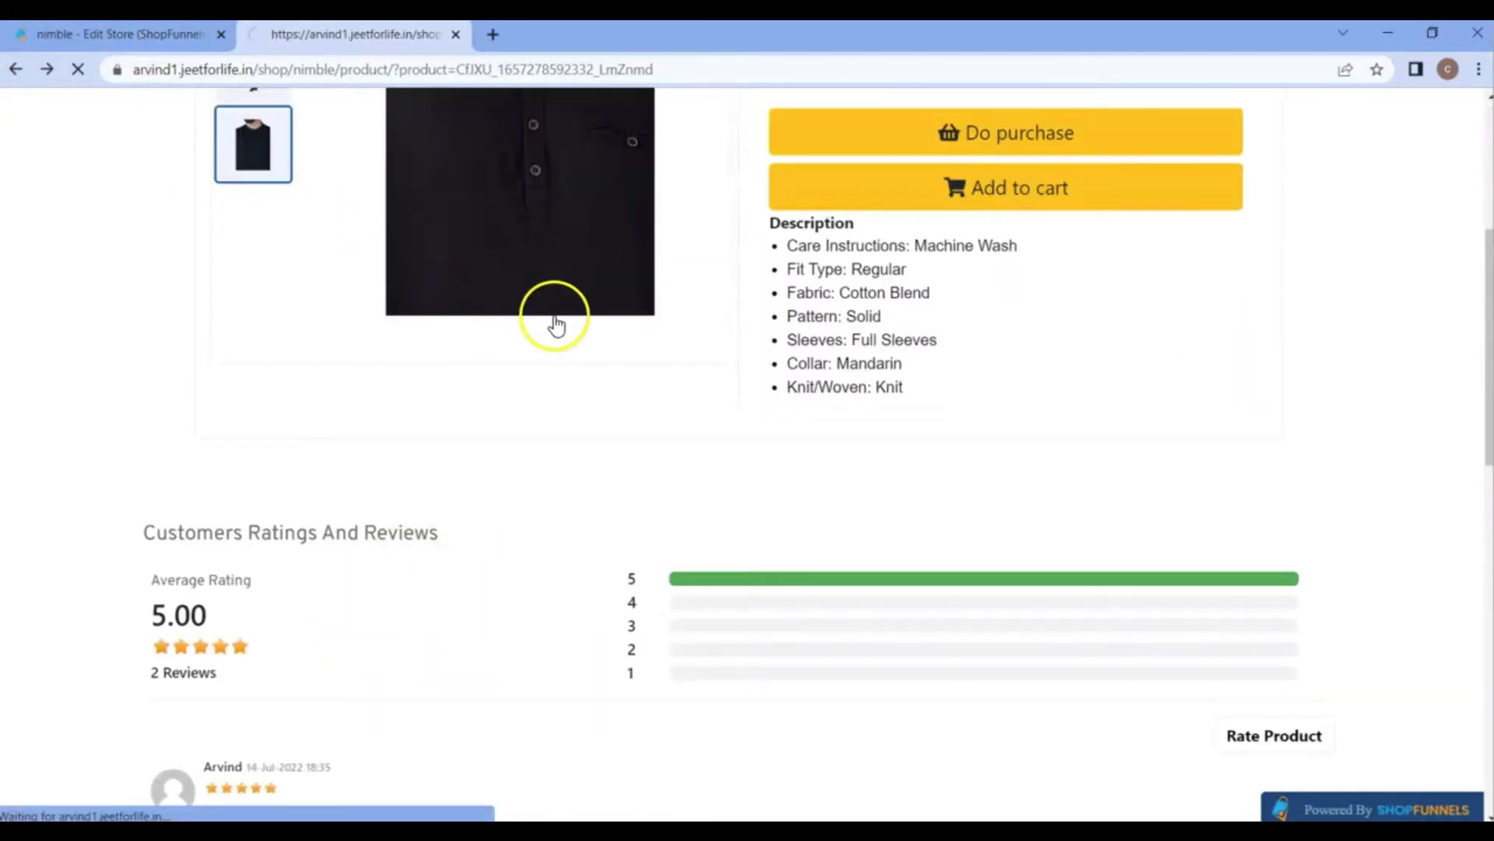
- Examine the placed date, active status and shipped status of the orders on the Membership Page
scroll(673, 479, "down", 2)
scroll(688, 488, "down", 4)
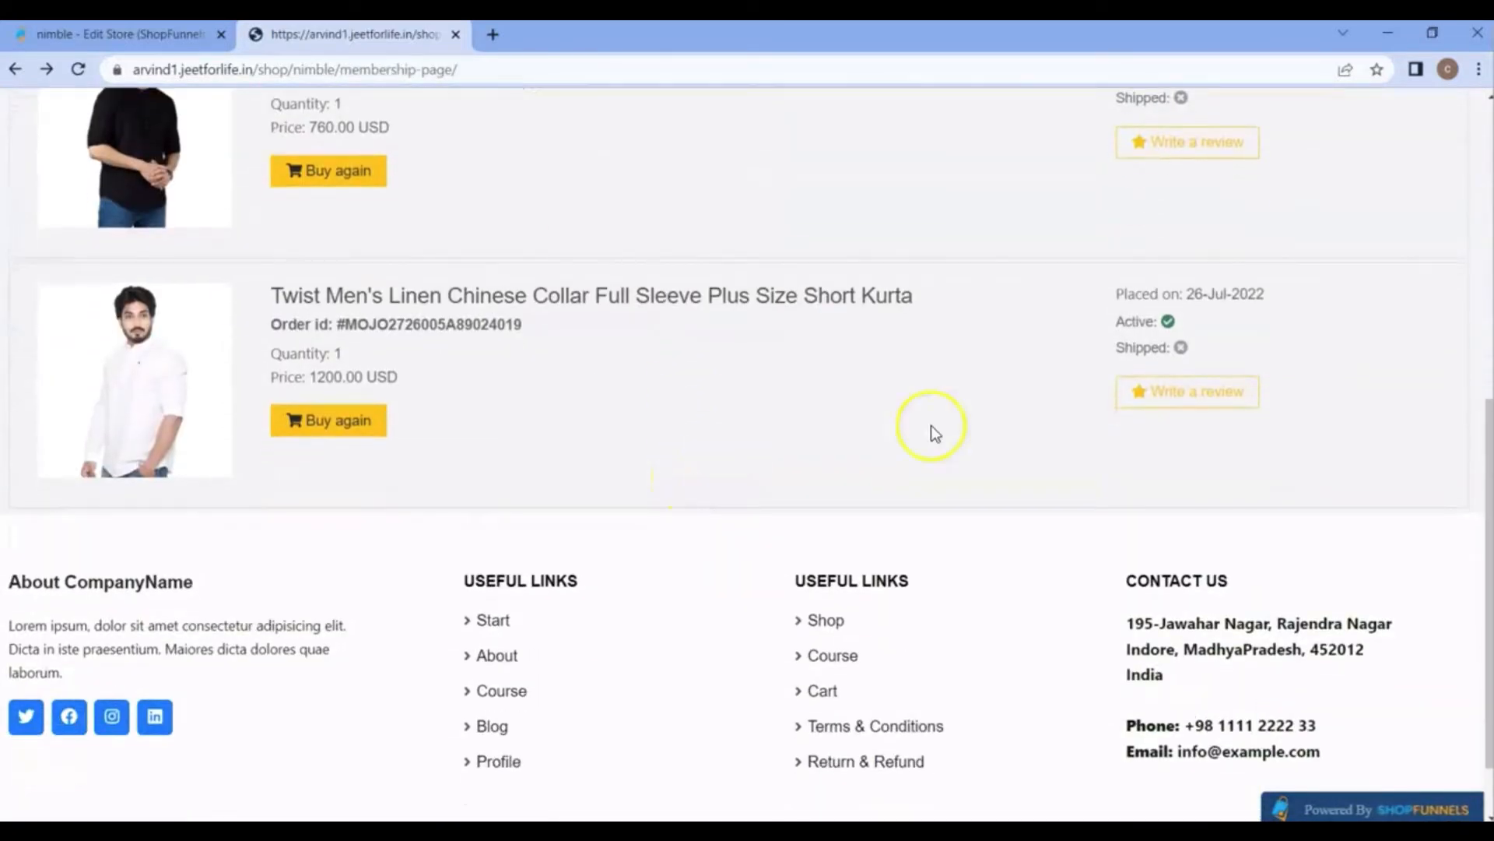
scroll(1134, 394, "up", 4)
scroll(1137, 395, "up", 1)
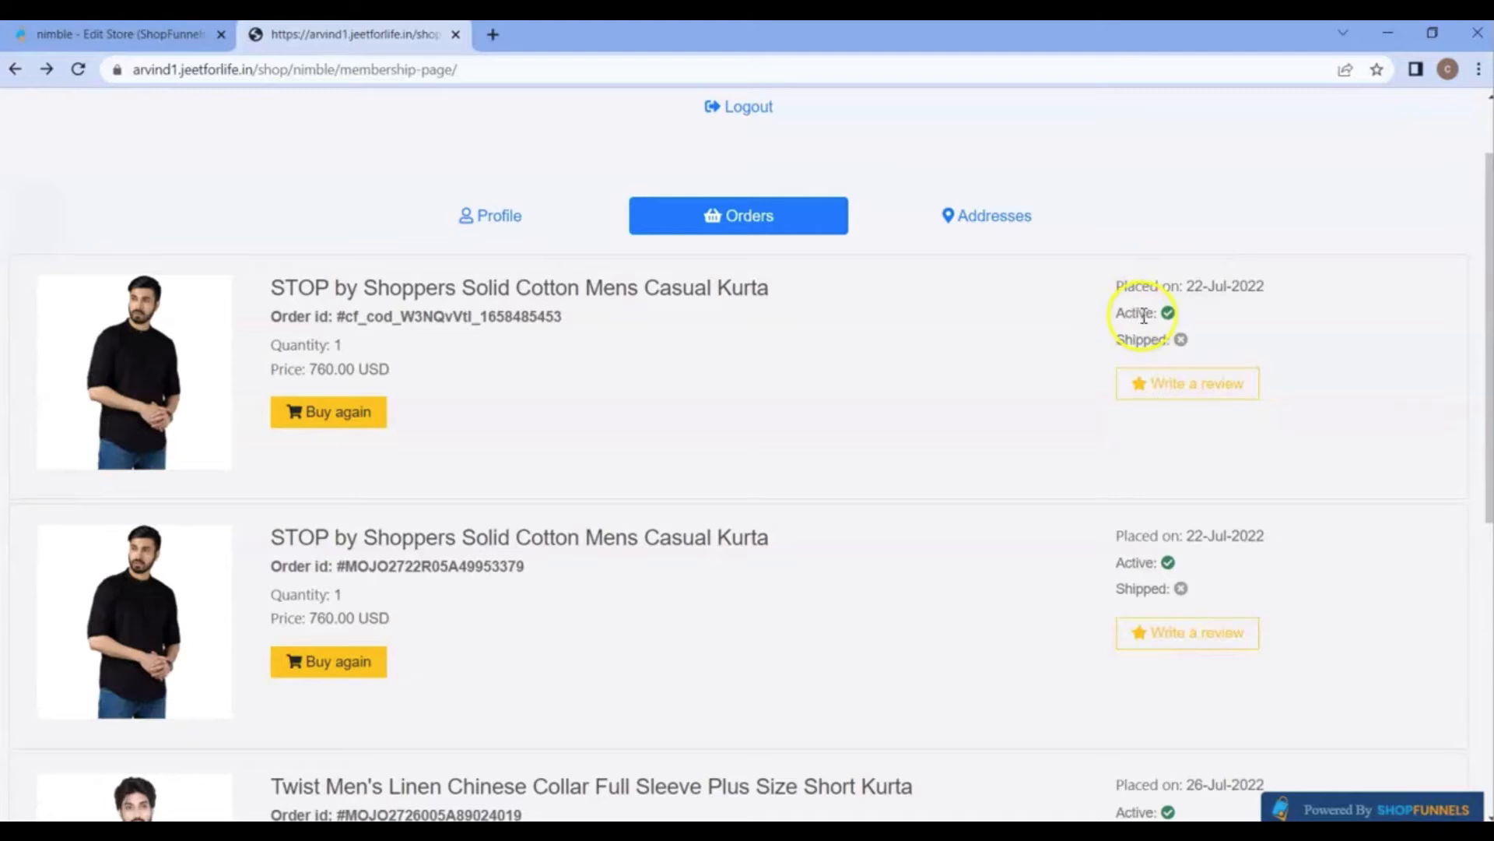
scroll(934, 389, "down", 1)
scroll(754, 467, "up", 2)
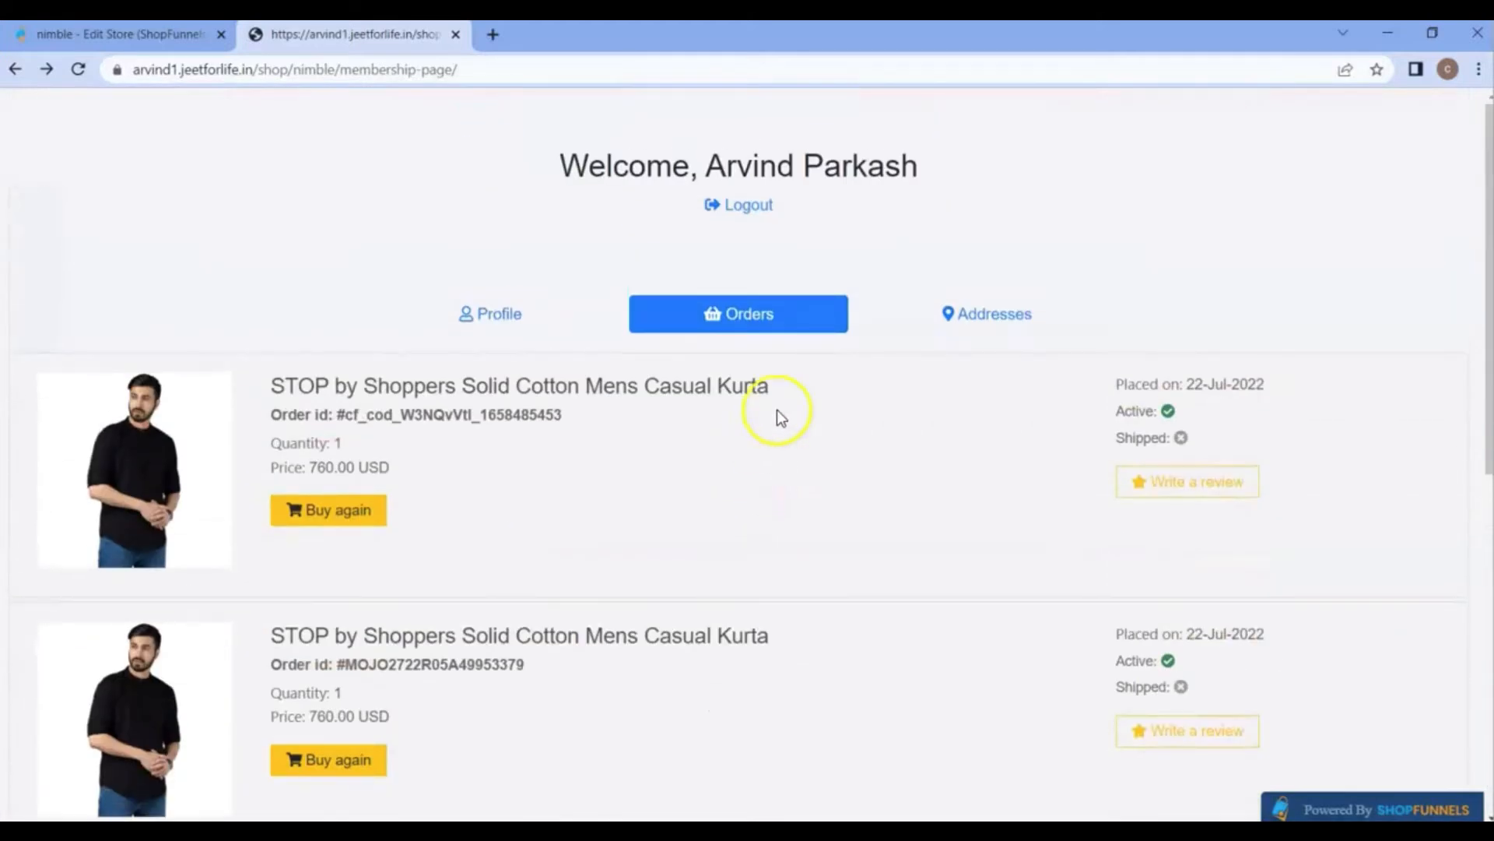
- Follow the Addresses link and look through the member's saved addresses
left_click(973, 325)
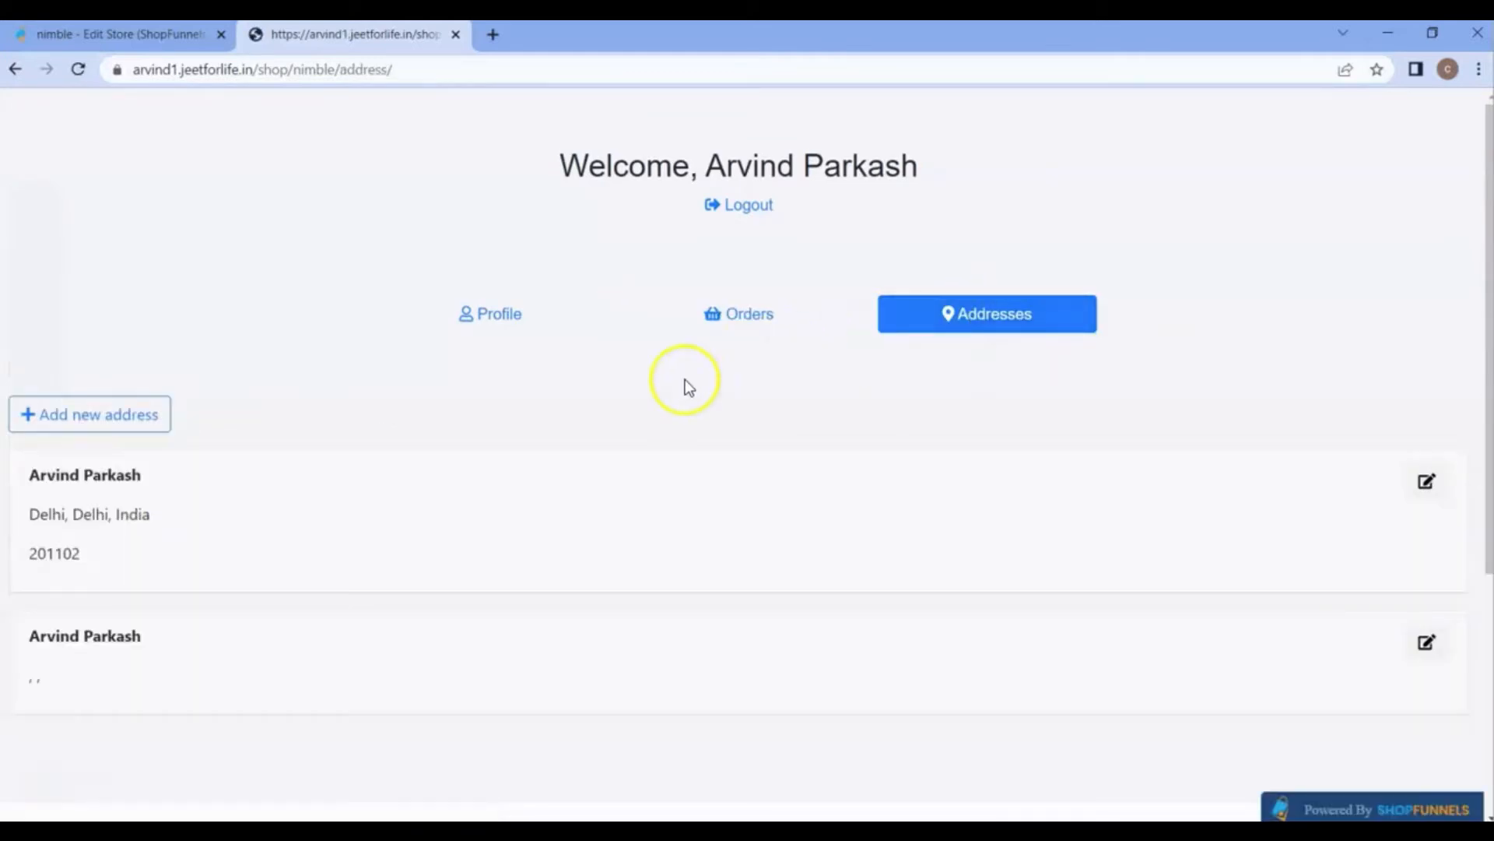
scroll(623, 403, "down", 5)
scroll(627, 405, "up", 3)
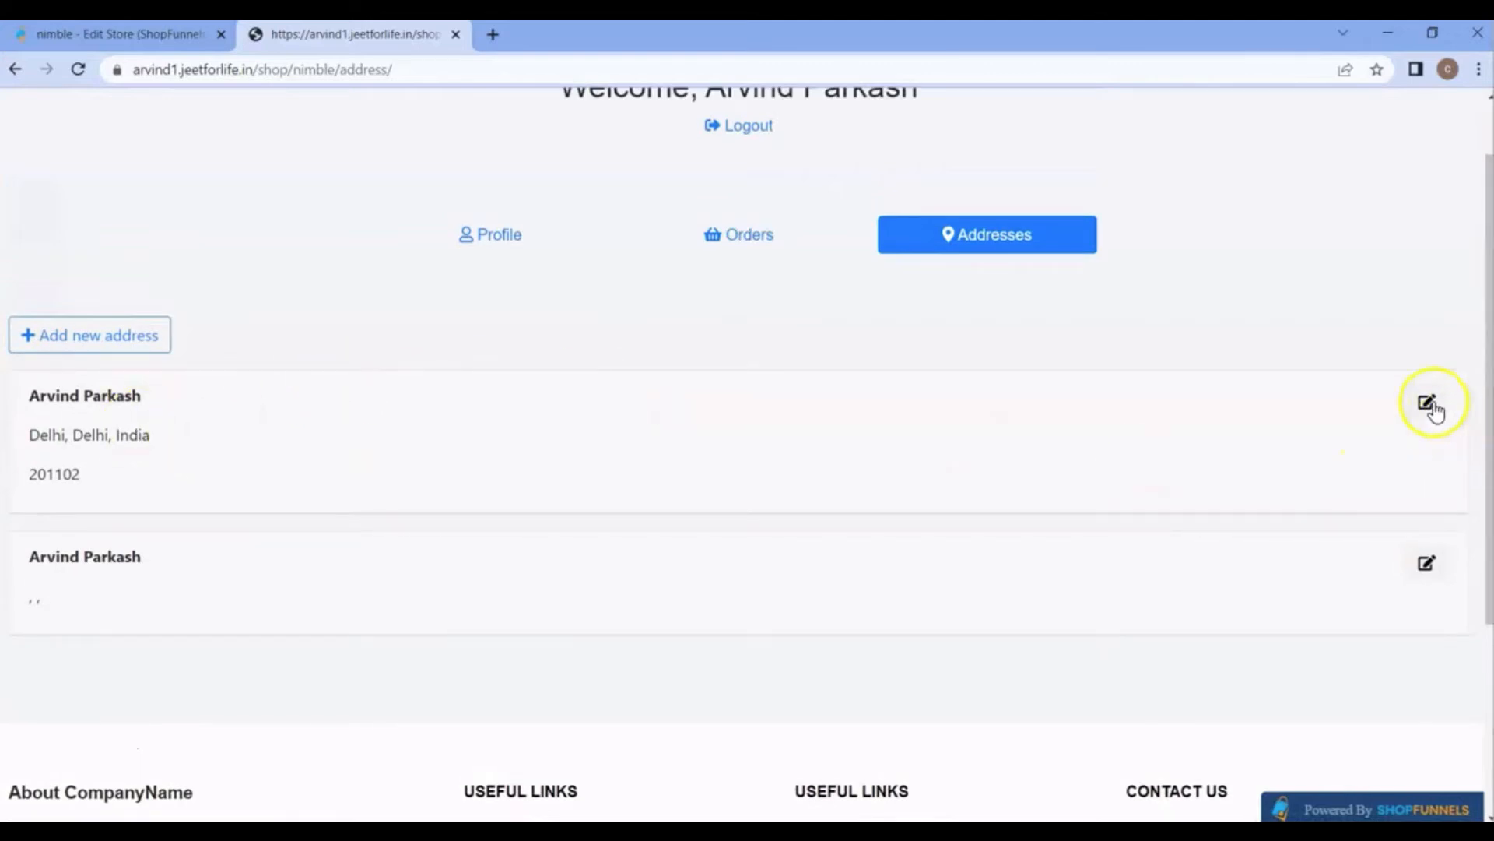
- Edit the first saved address with a new address line, city and postal code, make it the default shipping detail and save it
left_click(1429, 405)
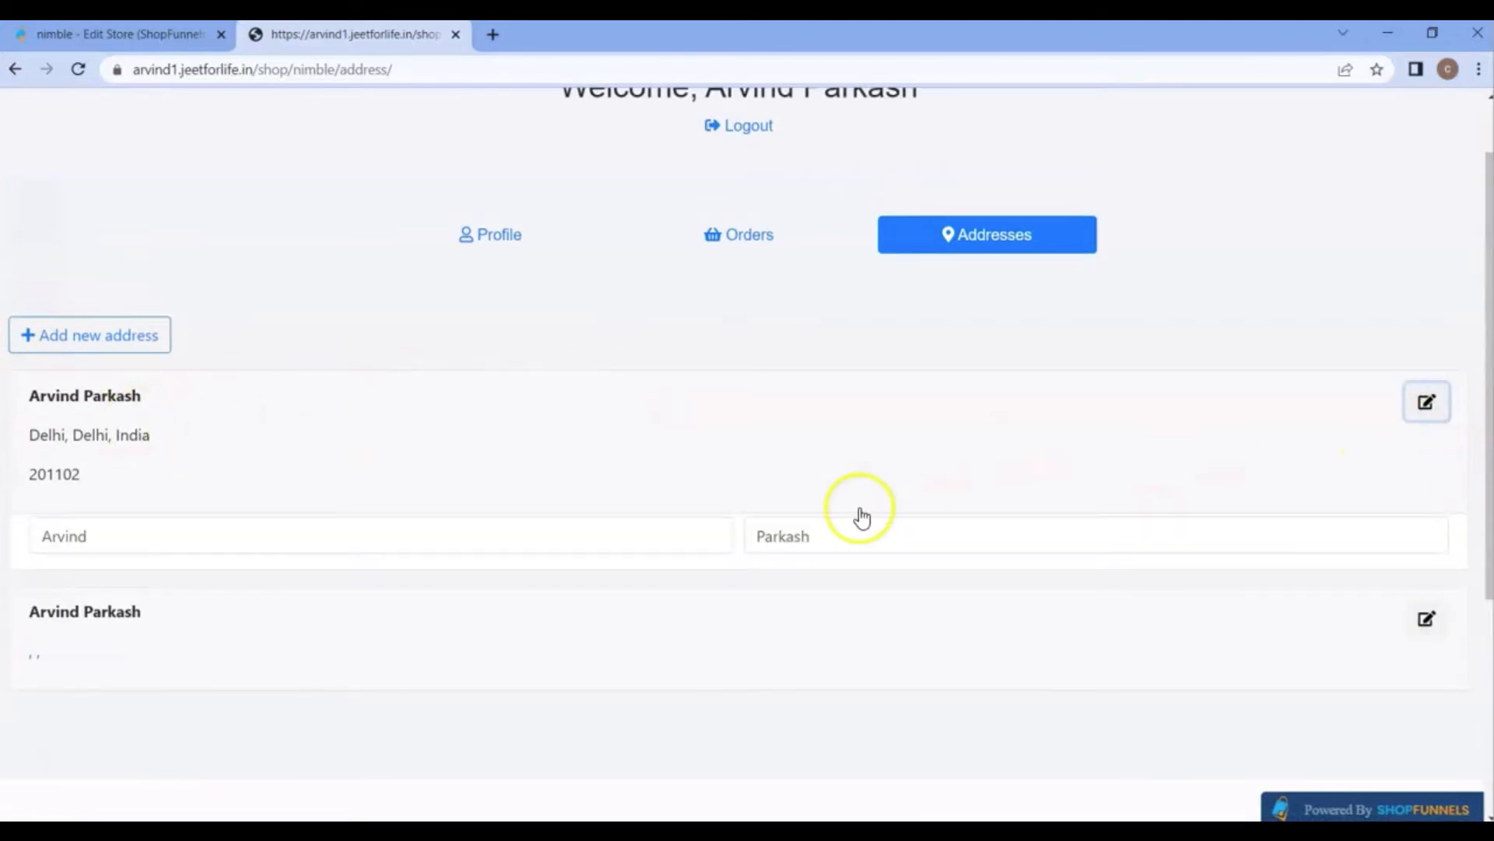
scroll(720, 526, "down", 1)
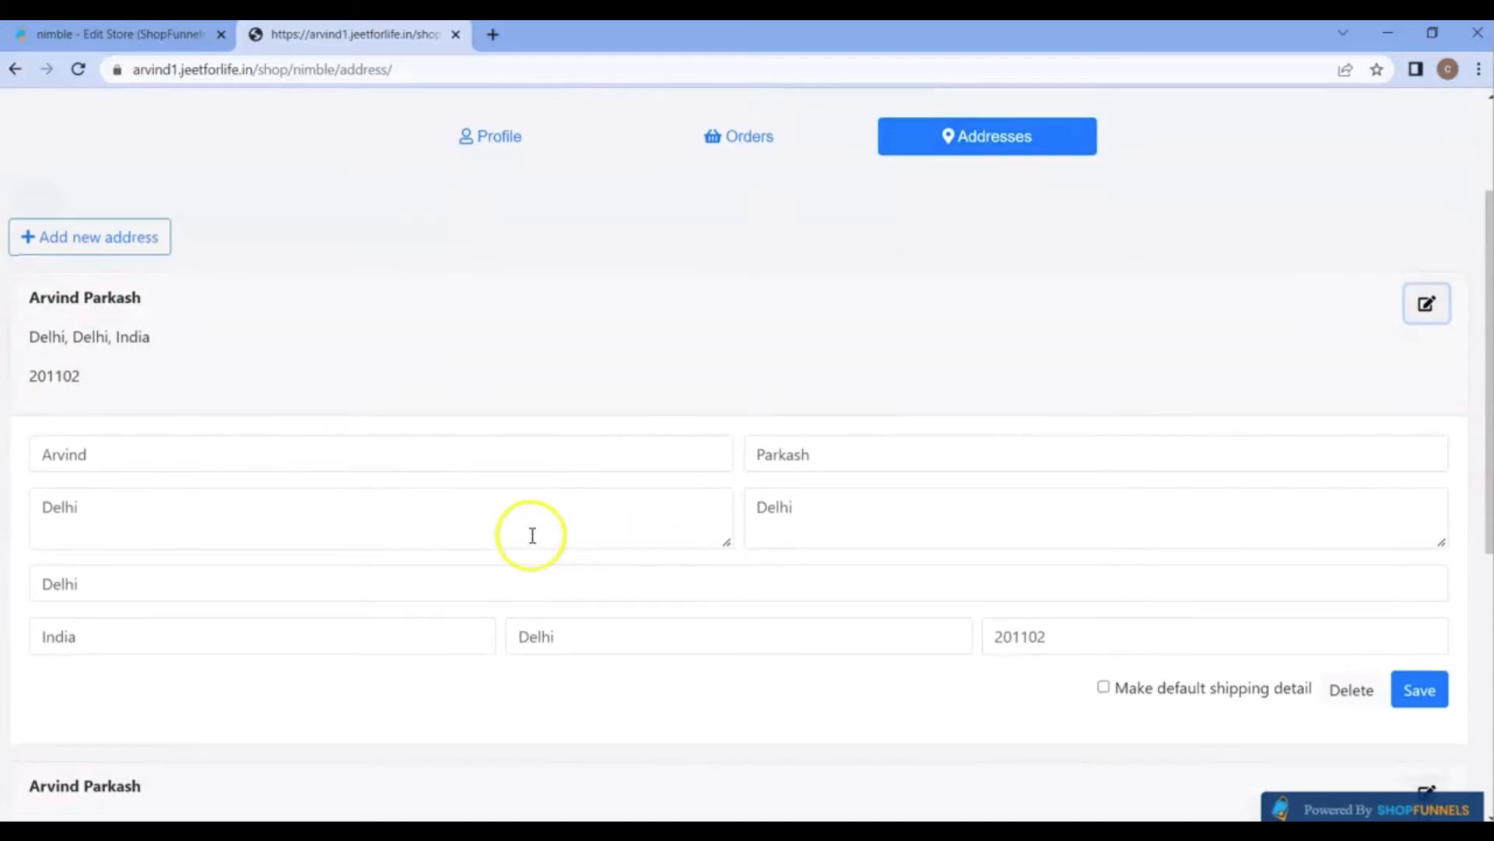
left_click(525, 533)
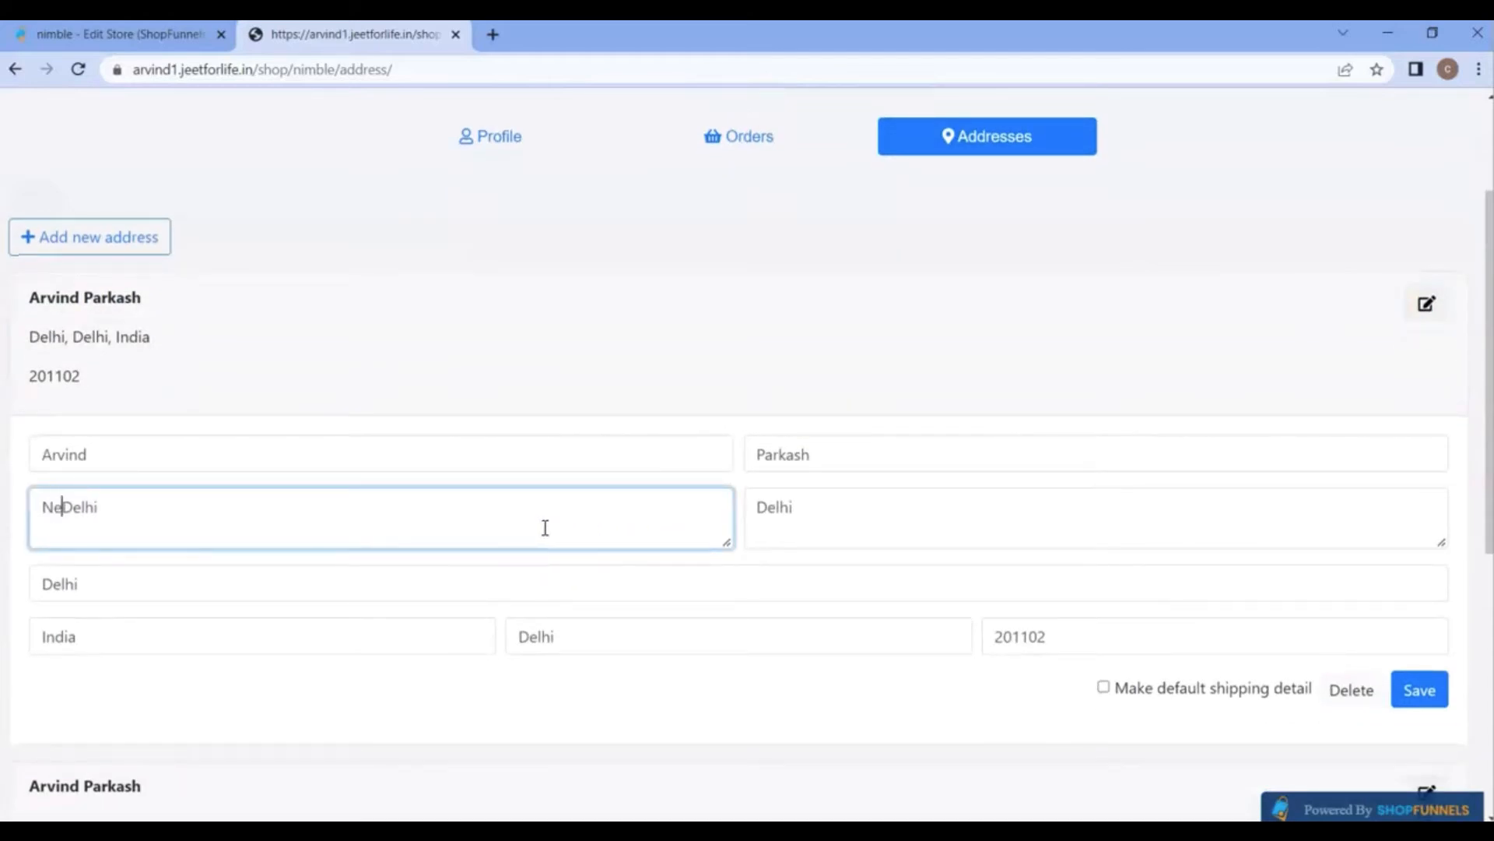
left_click(307, 594)
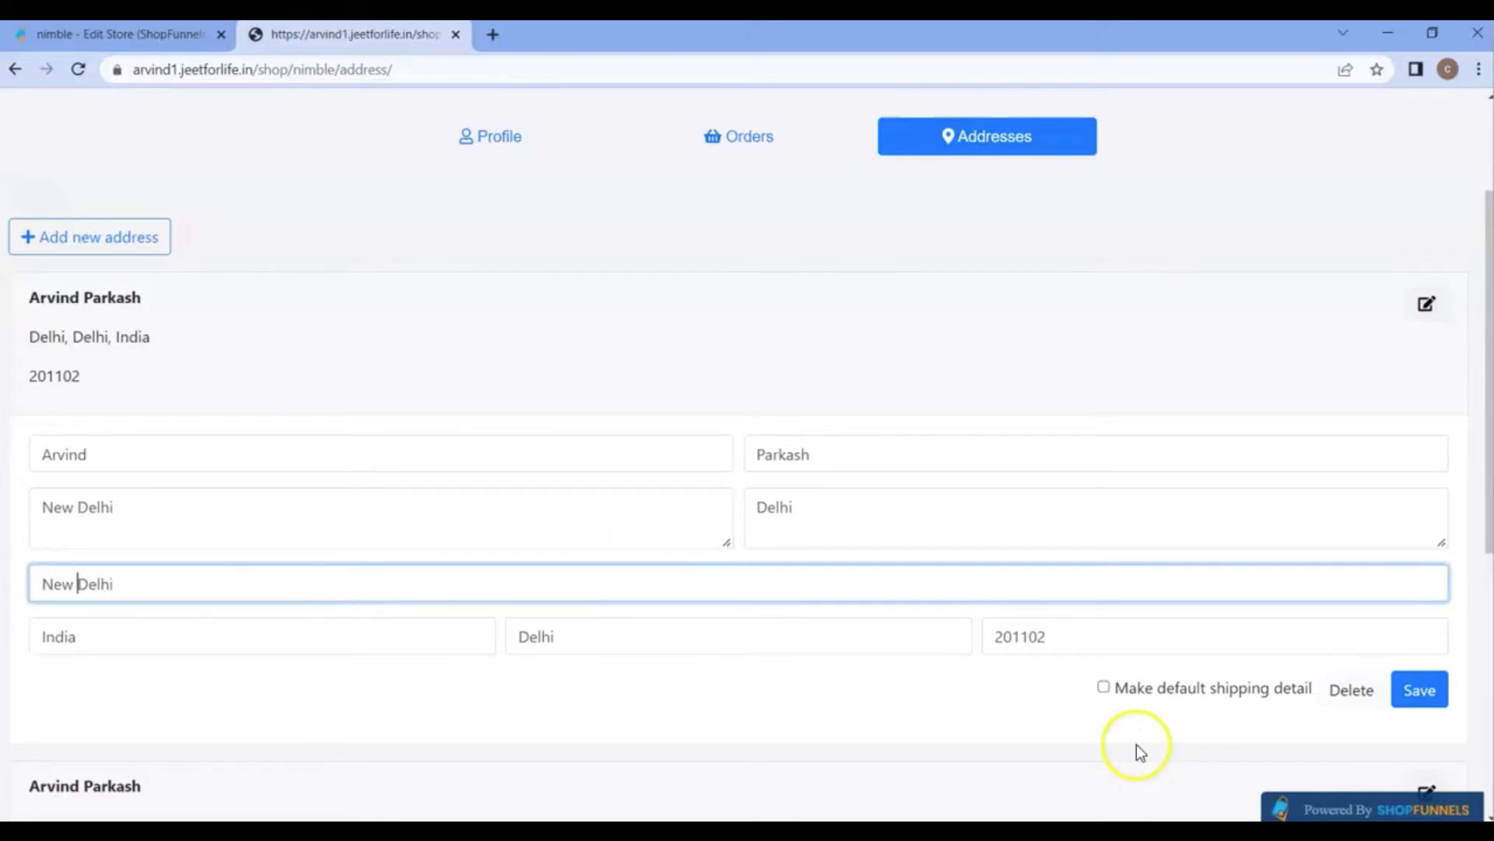
left_click(1073, 634)
key("BackSpace")
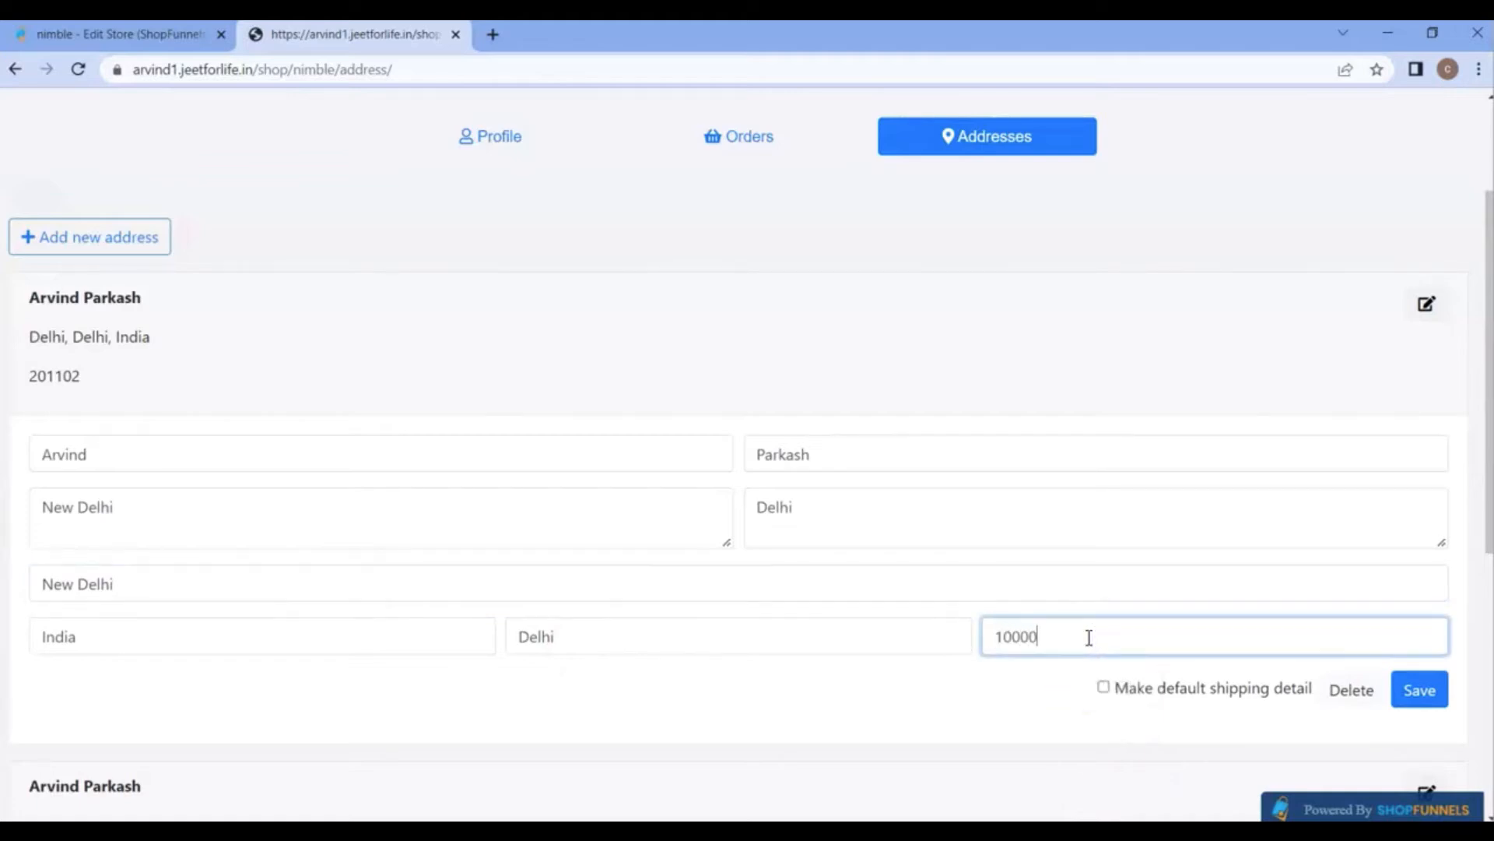
scroll(1034, 674, "down", 1)
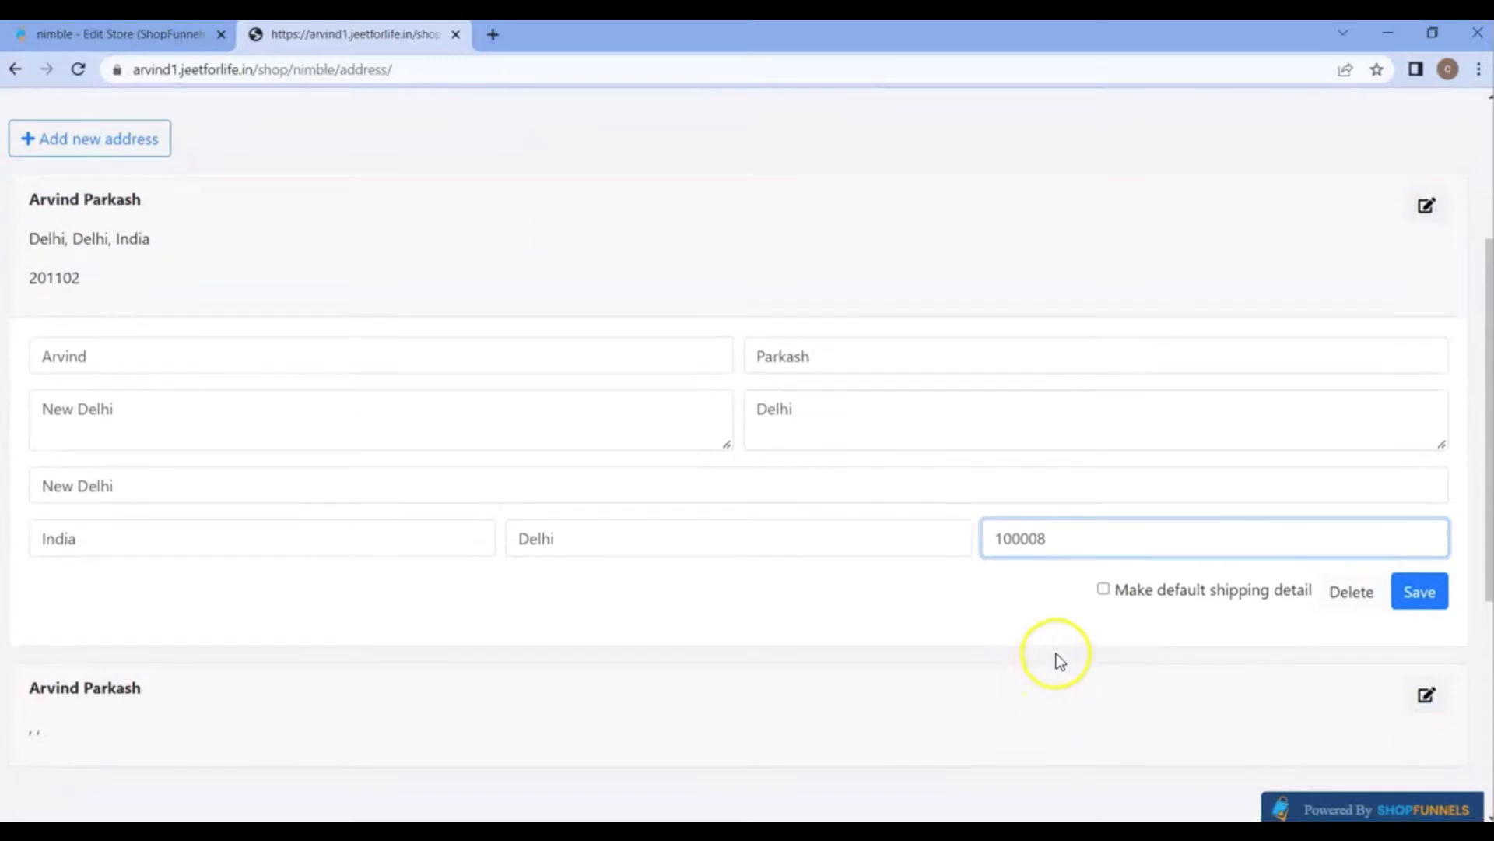
left_click(1104, 589)
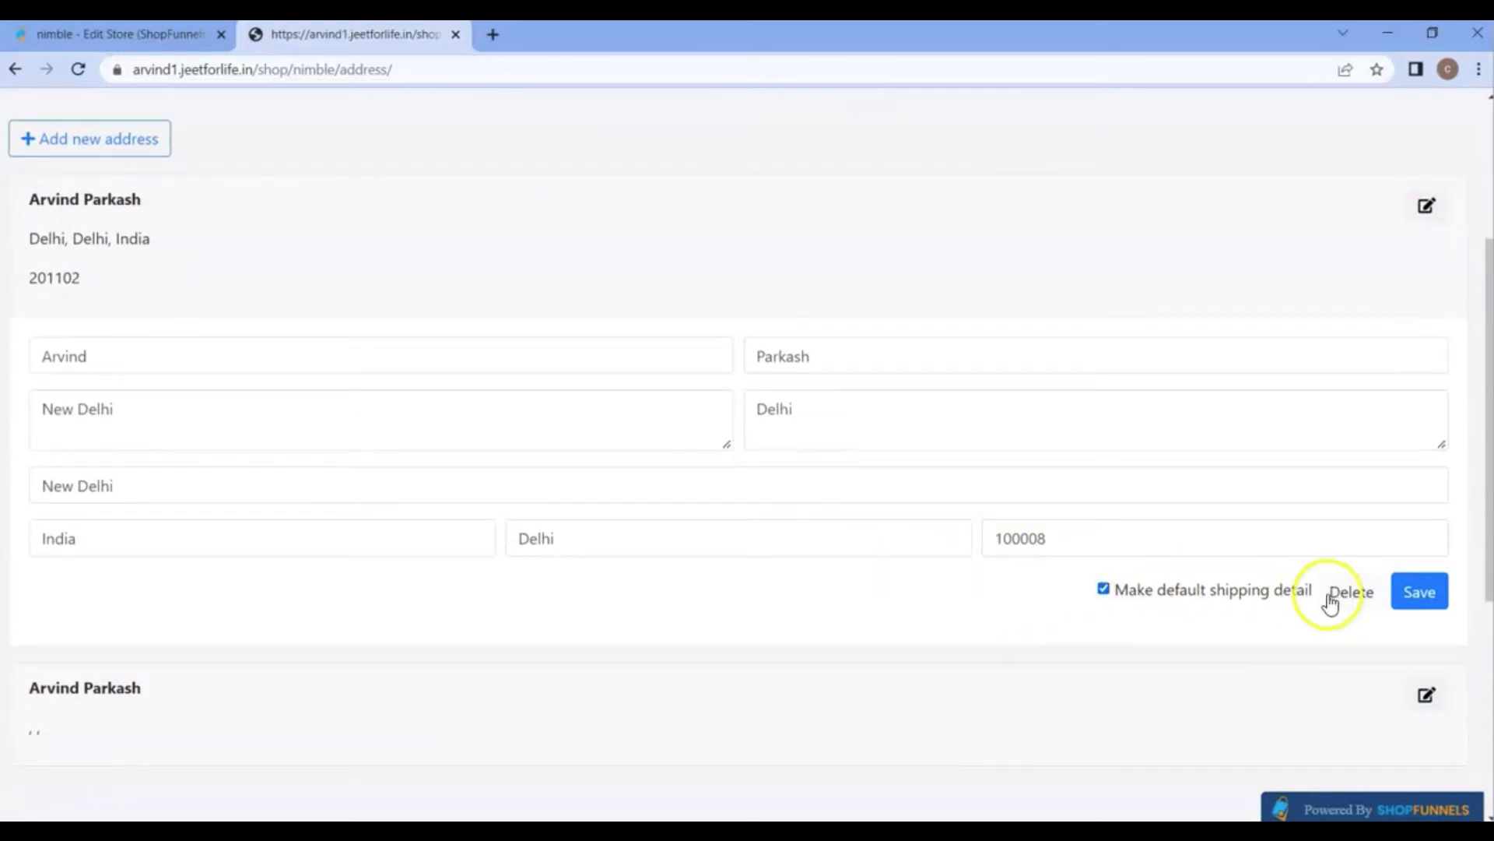
left_click(1401, 598)
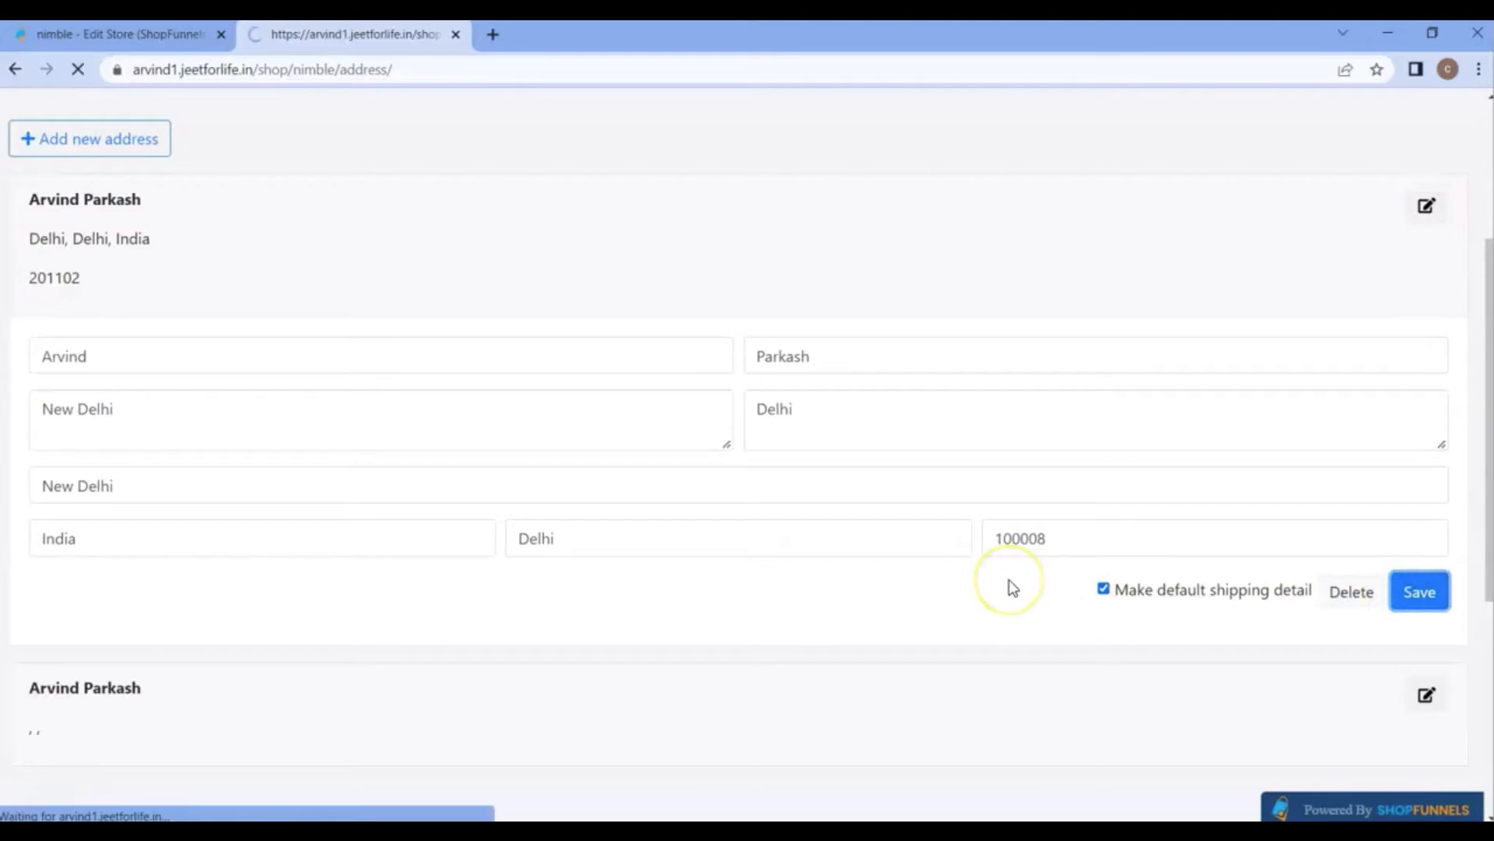
- Open the second saved address for editing and look over its address fields
scroll(926, 546, "down", 5)
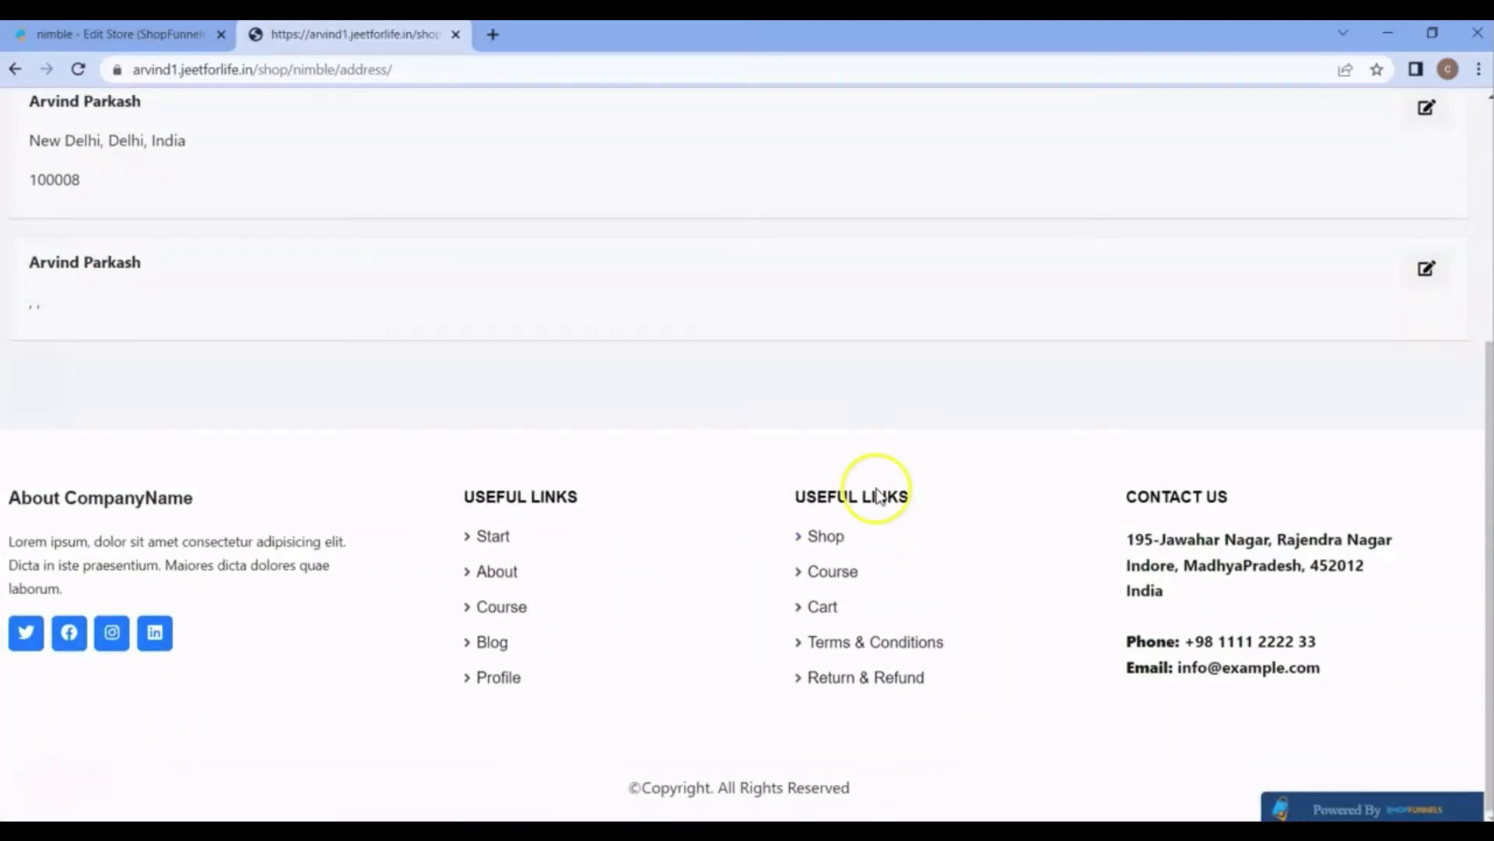
left_click(1425, 273)
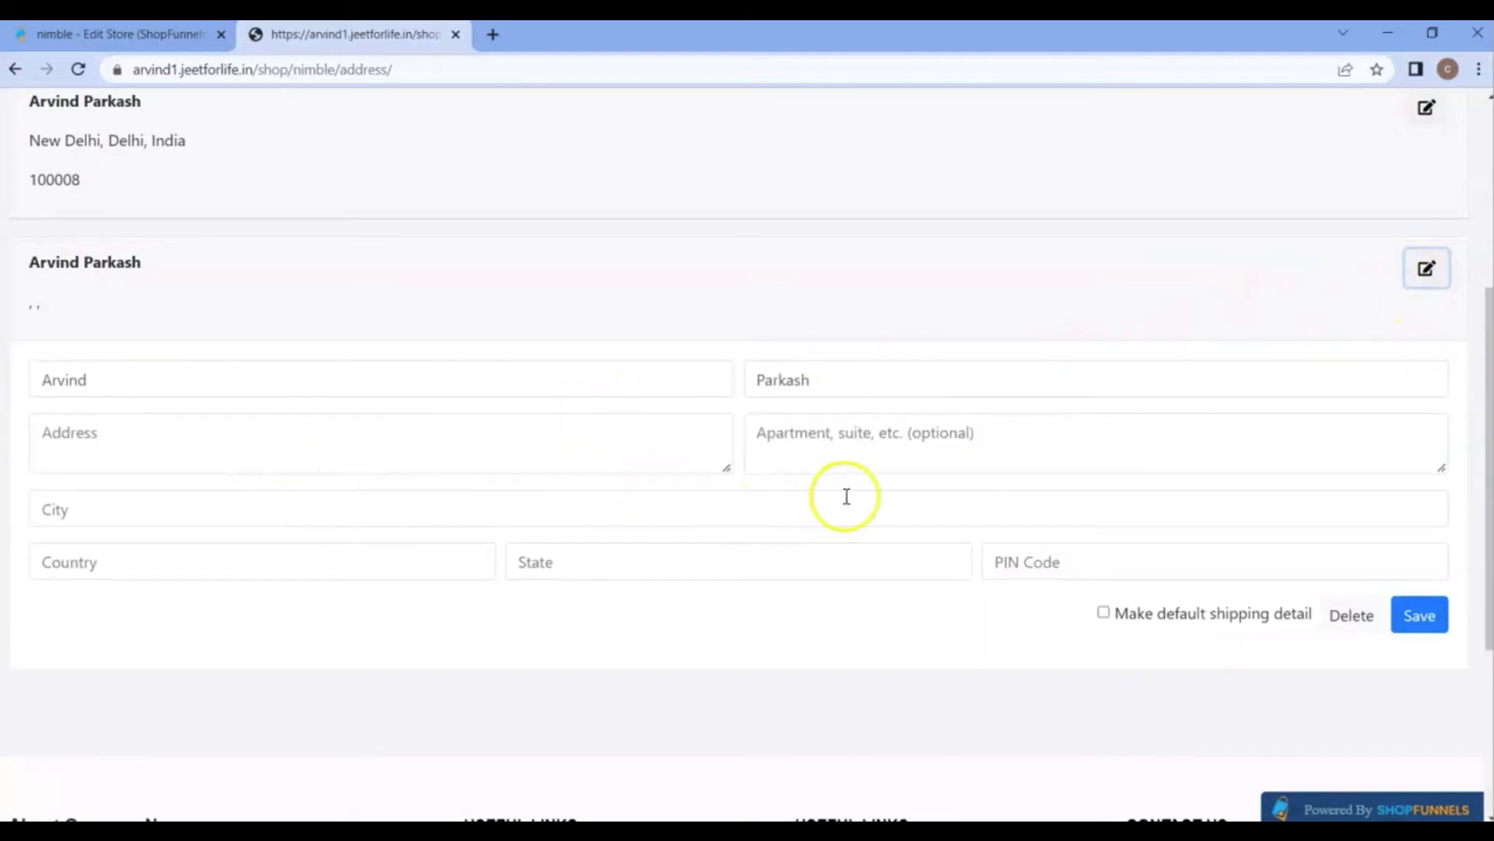
left_click(461, 470)
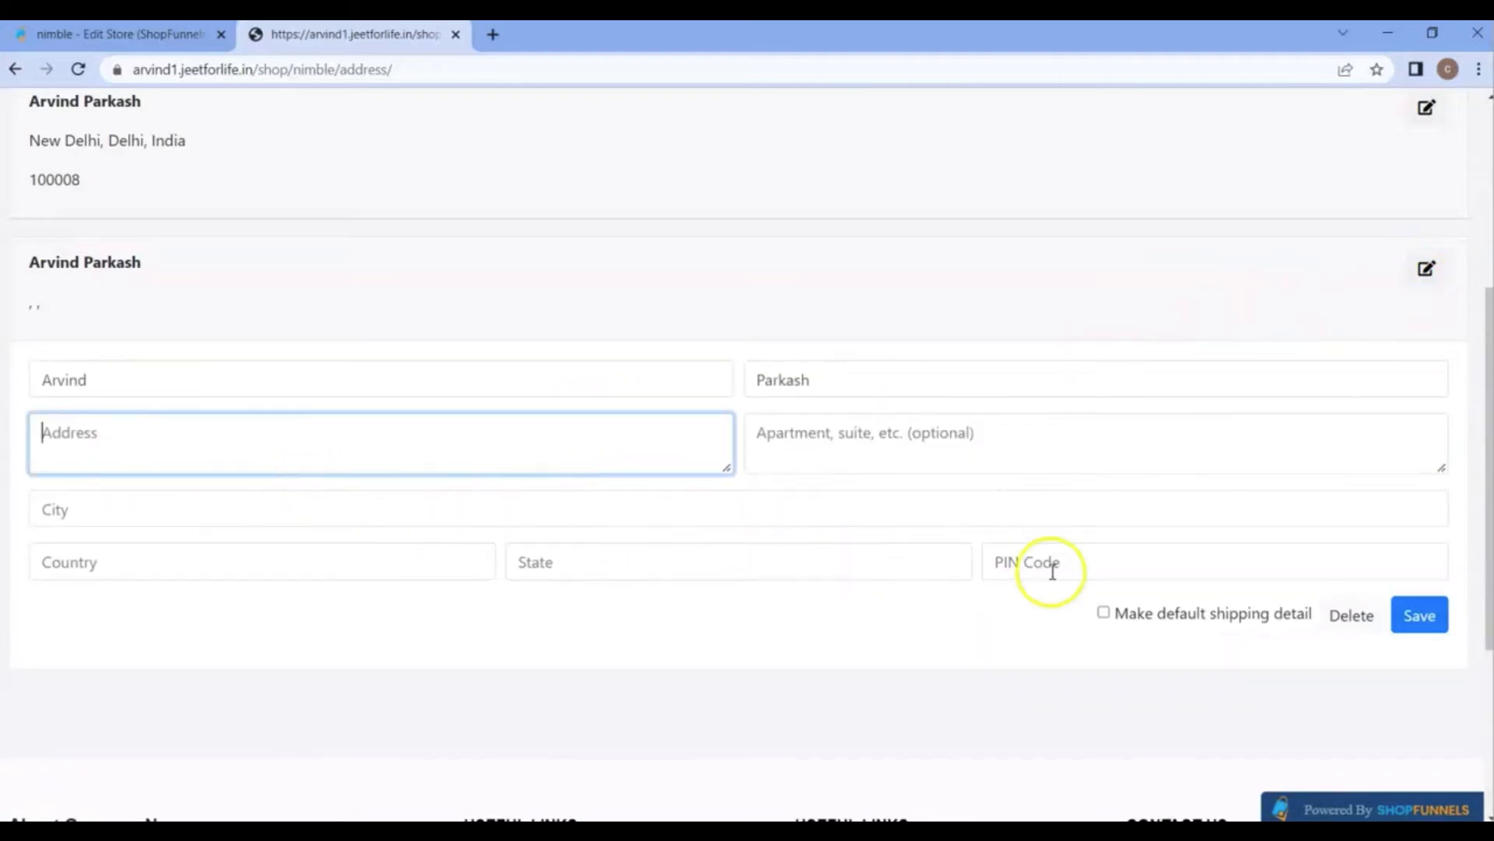
scroll(930, 486, "up", 5)
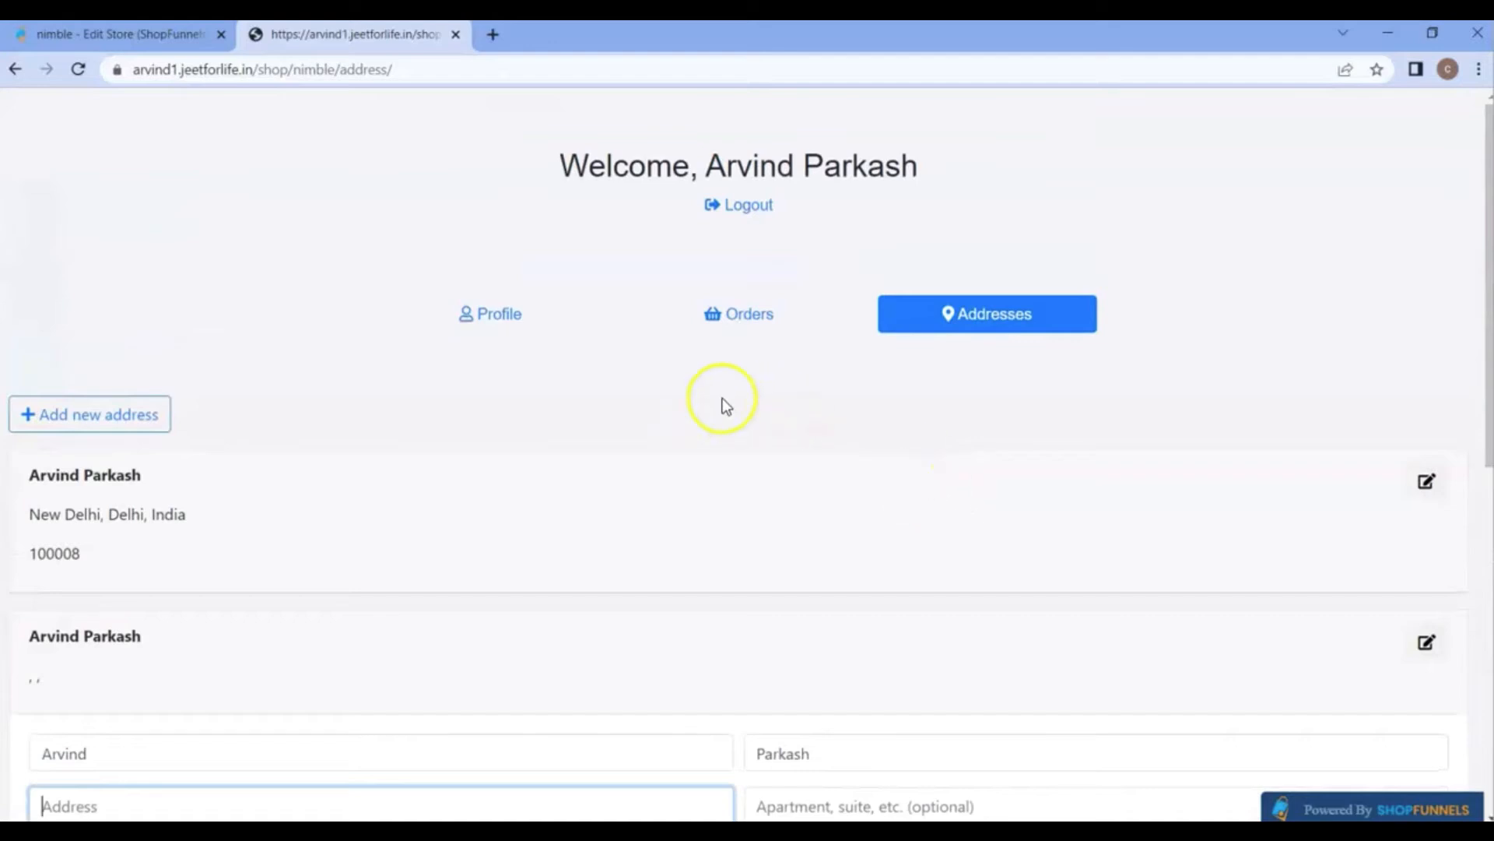
- Open the member's profile, fill in the mobile number and update the personal details
left_click(518, 327)
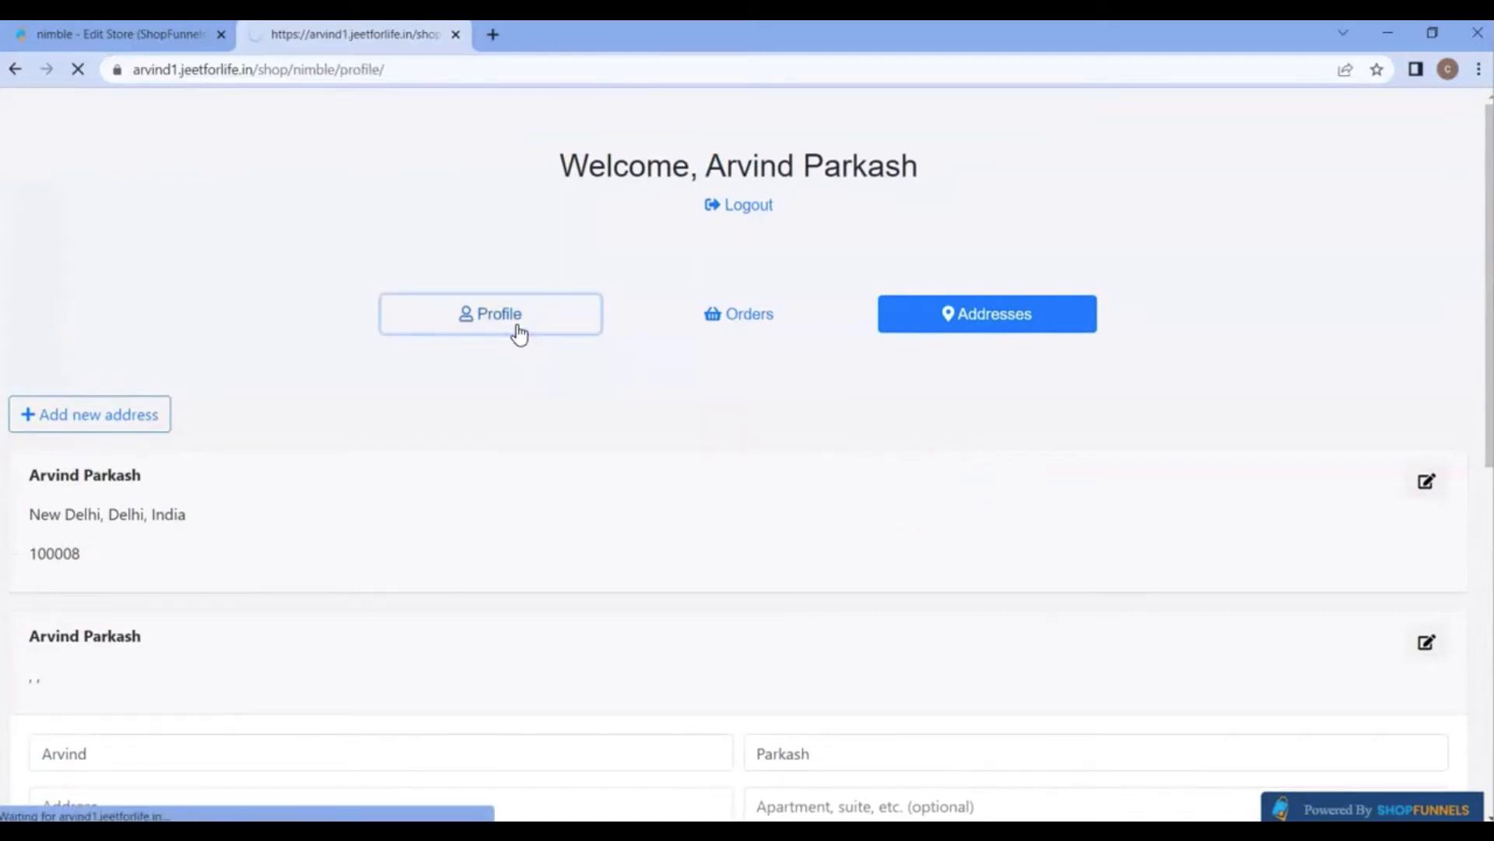
scroll(1051, 522, "down", 4)
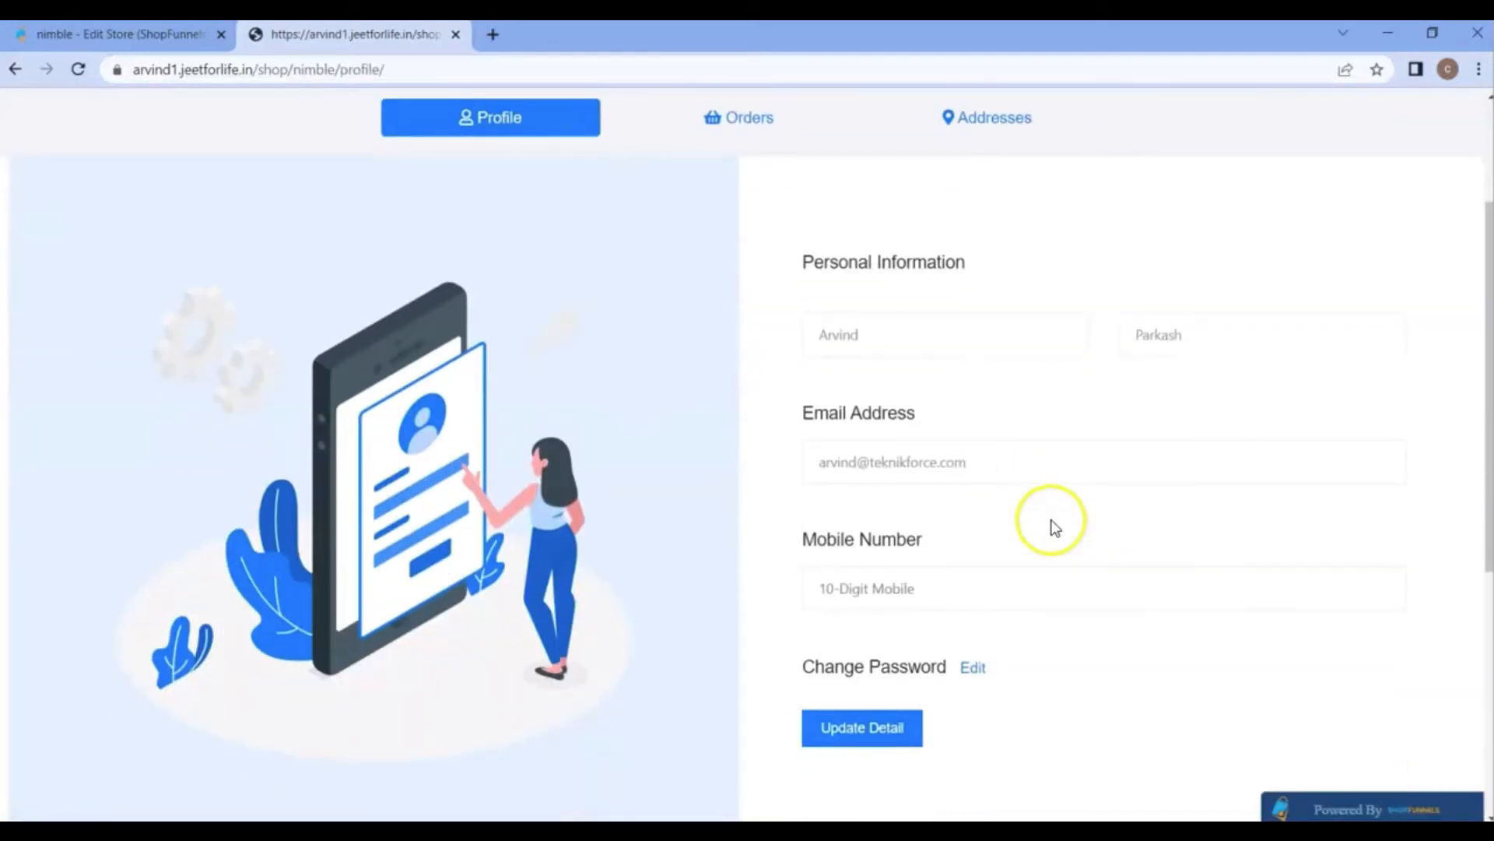
left_click(940, 372)
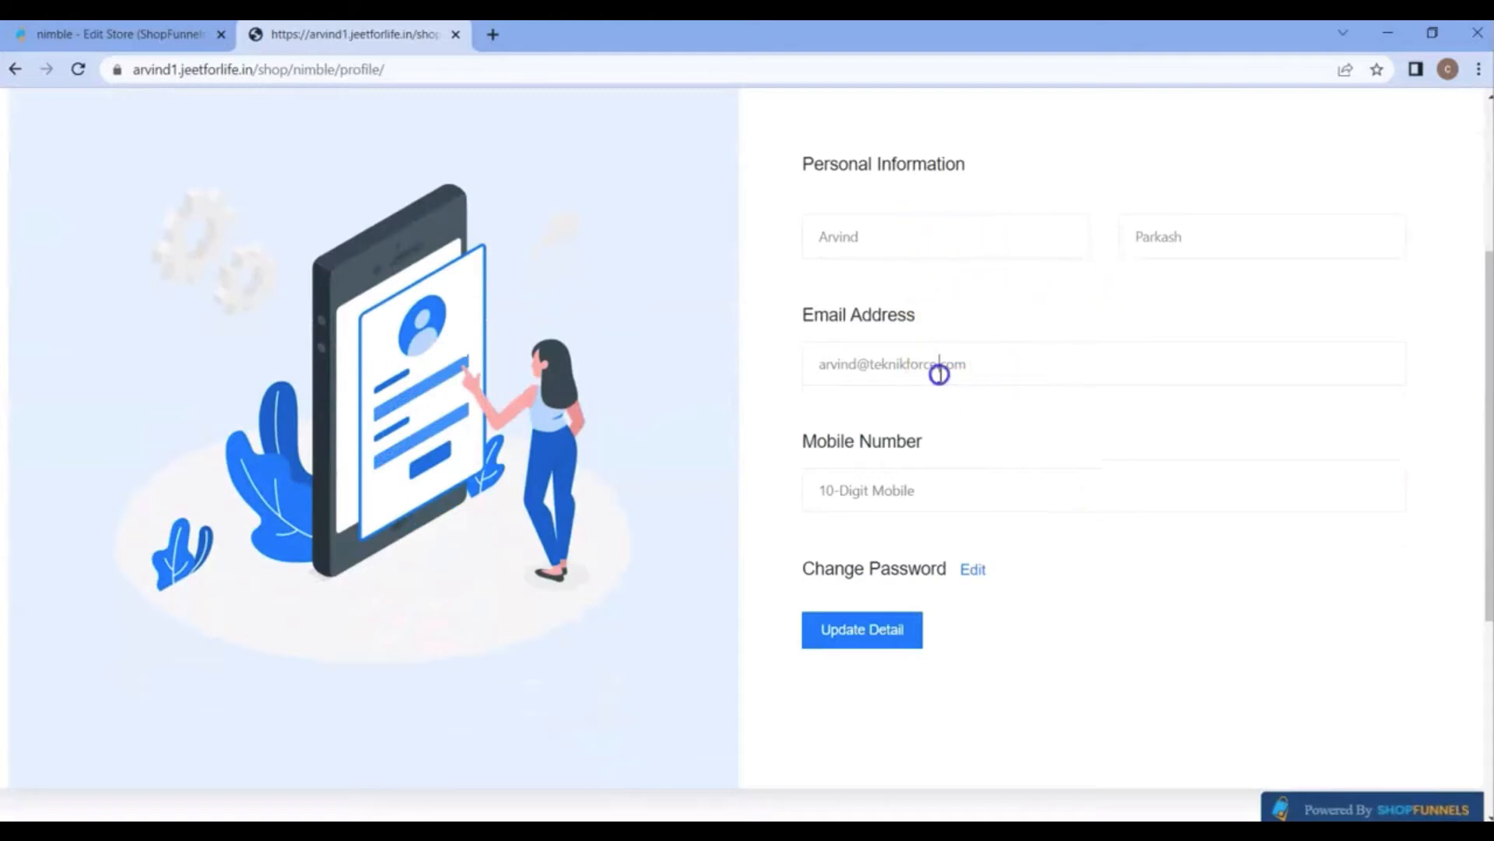
left_click_drag(888, 375, 963, 376)
left_click(905, 481)
left_click(885, 632)
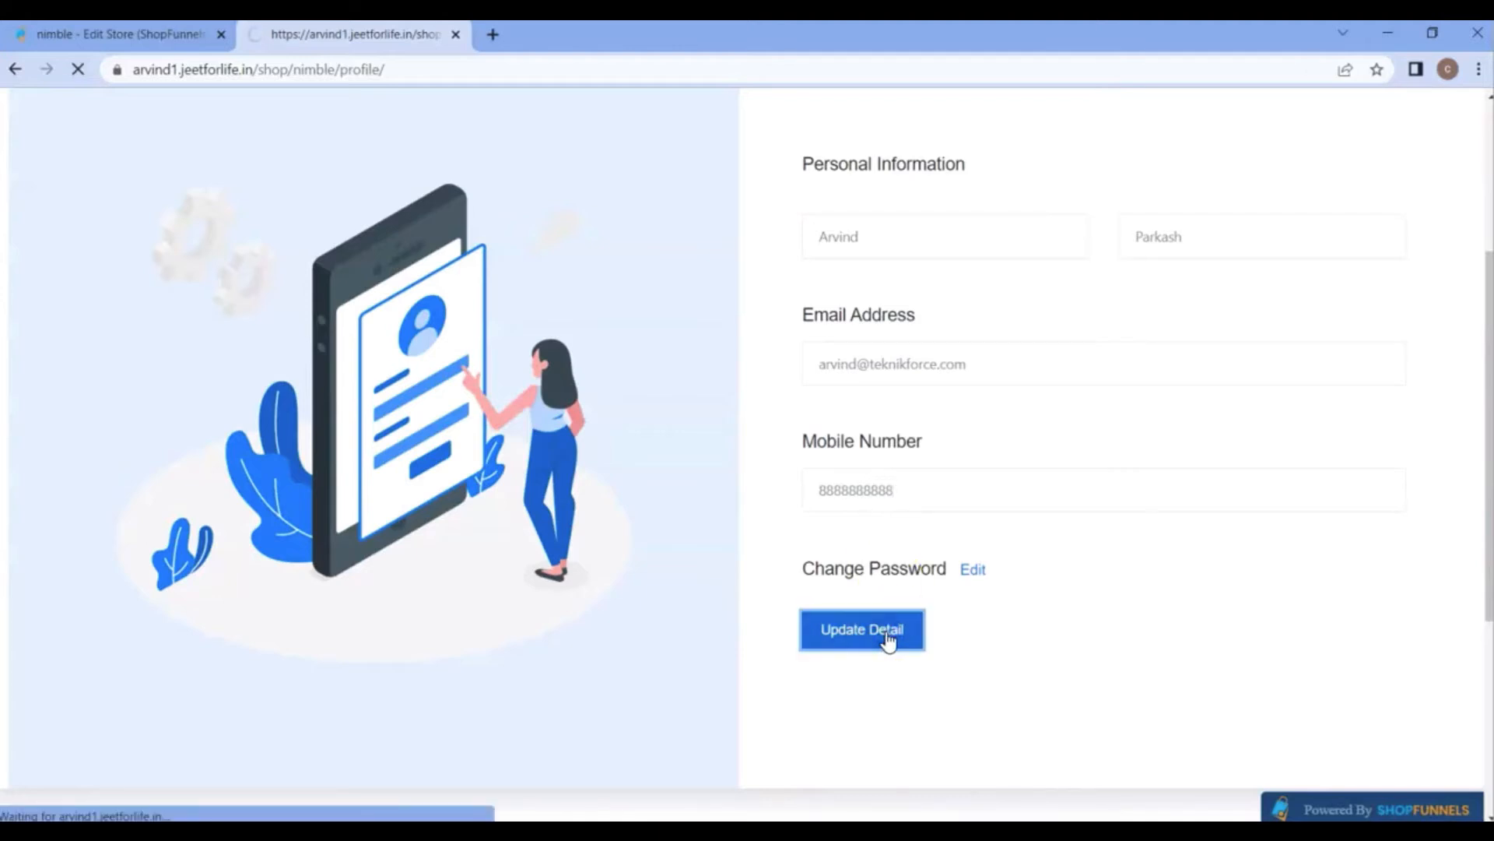
- Check the saved mobile number in the member's profile
scroll(888, 634, "down", 3)
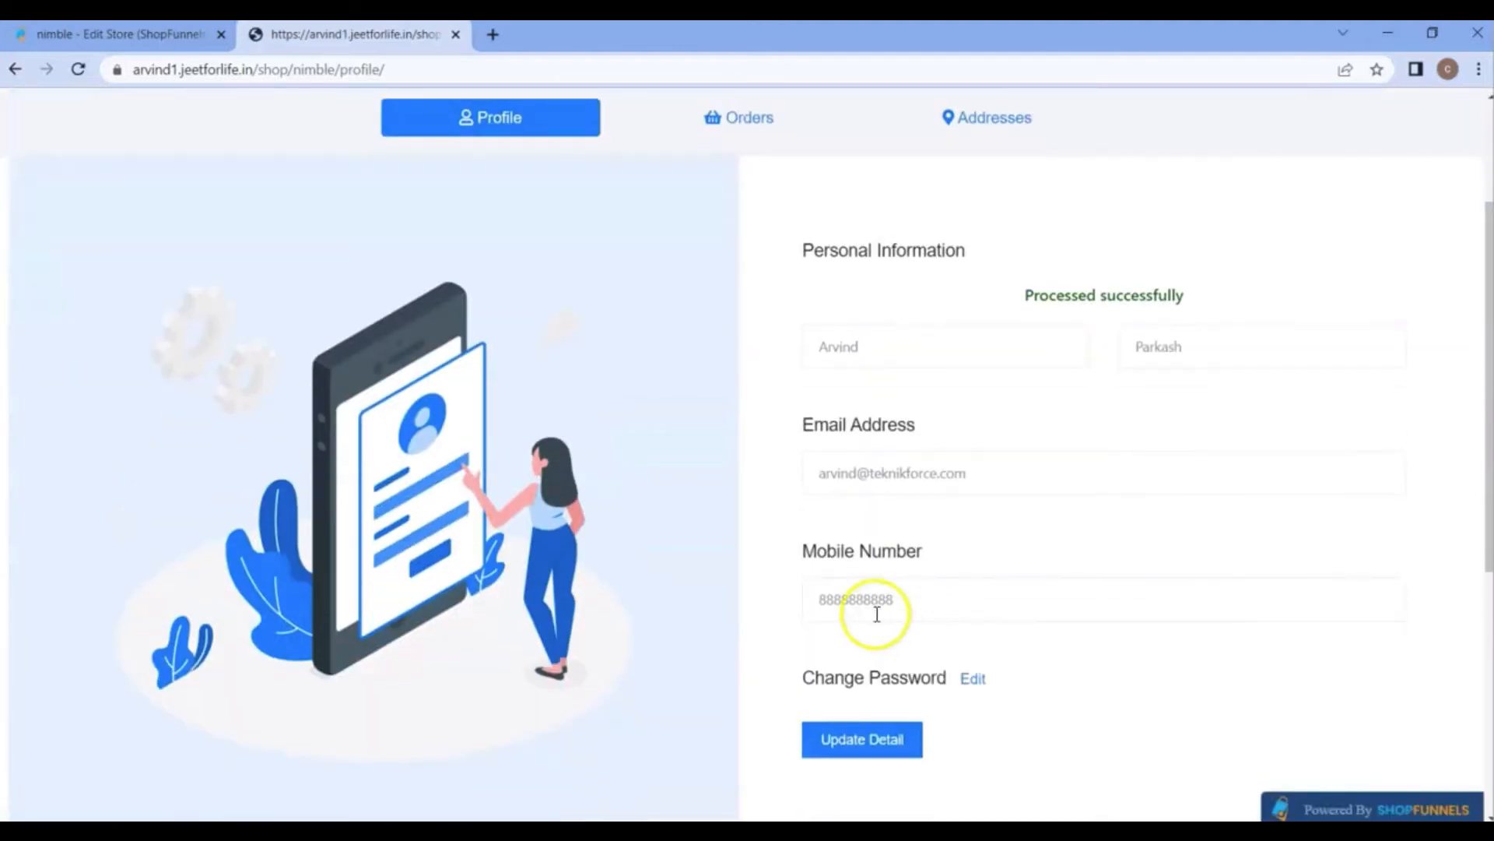
left_click(813, 610)
left_click_drag(812, 609, 907, 604)
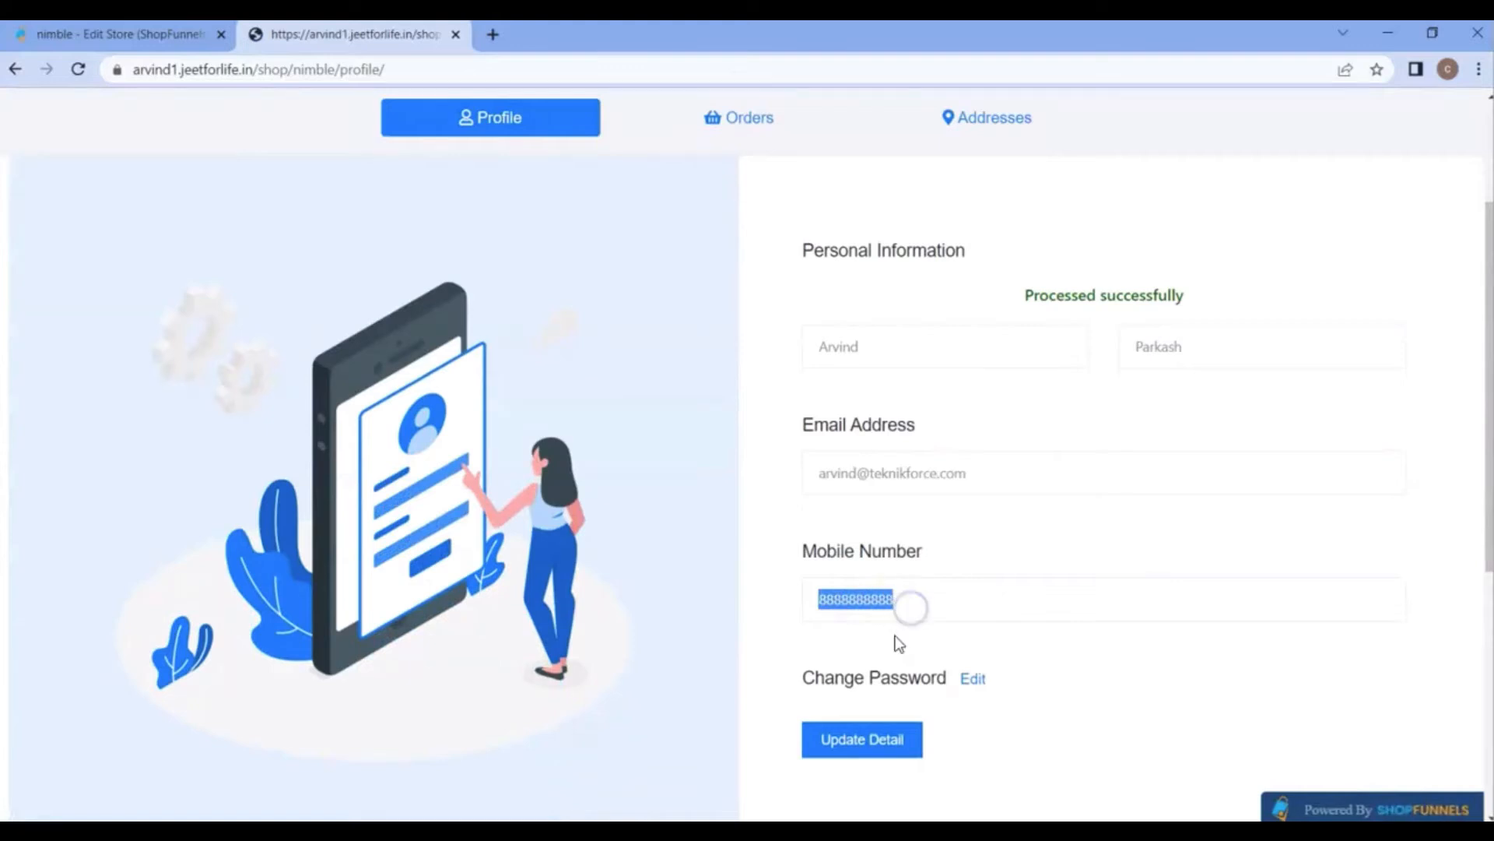
left_click(945, 671)
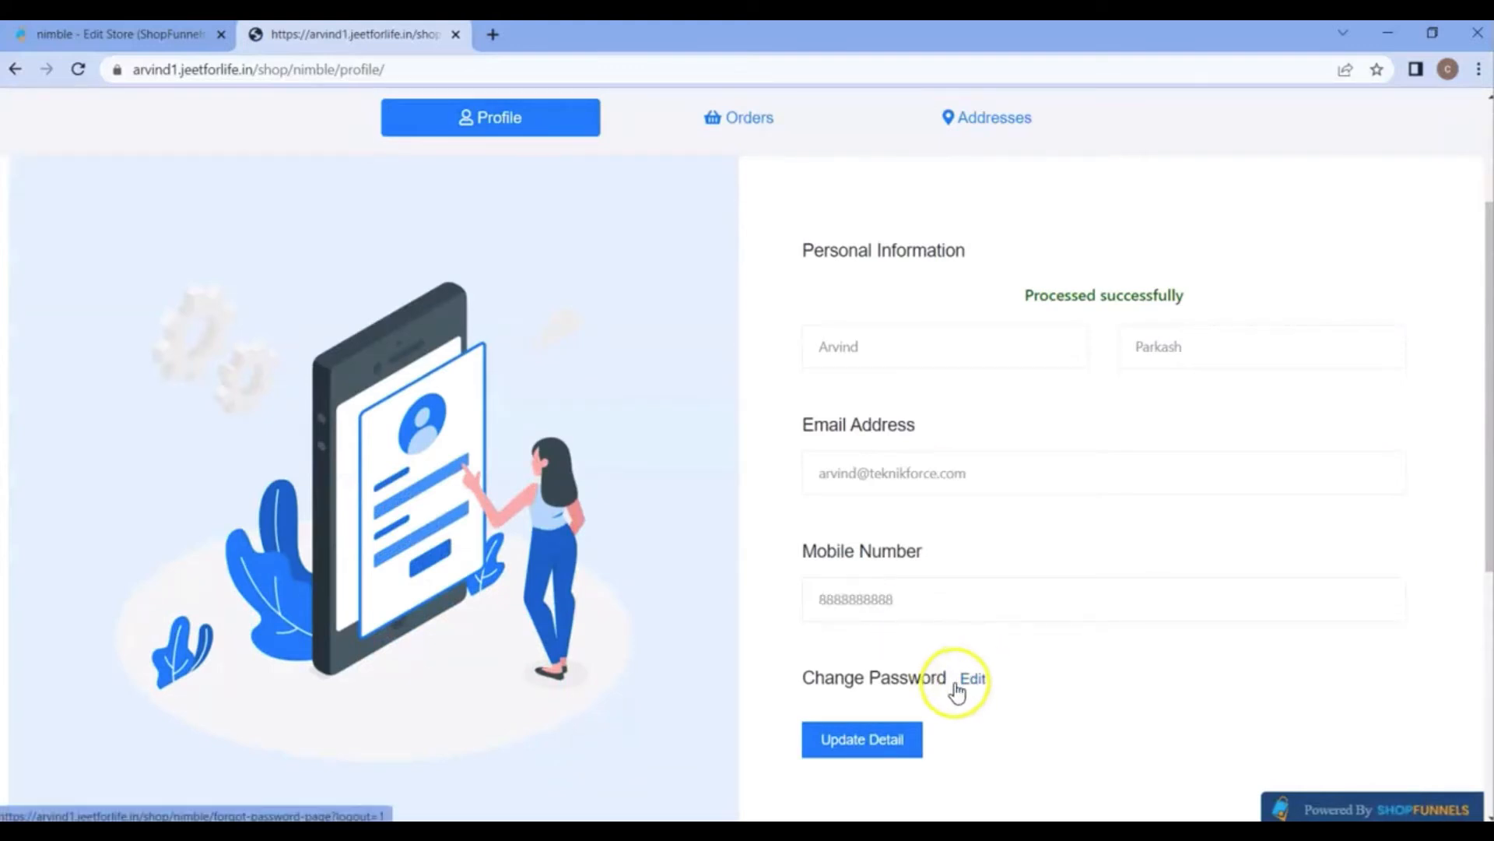
- Follow the profile's password change link, try to request a reset link for the member's e-mail, and return to the Forgot Password form
left_click(974, 680)
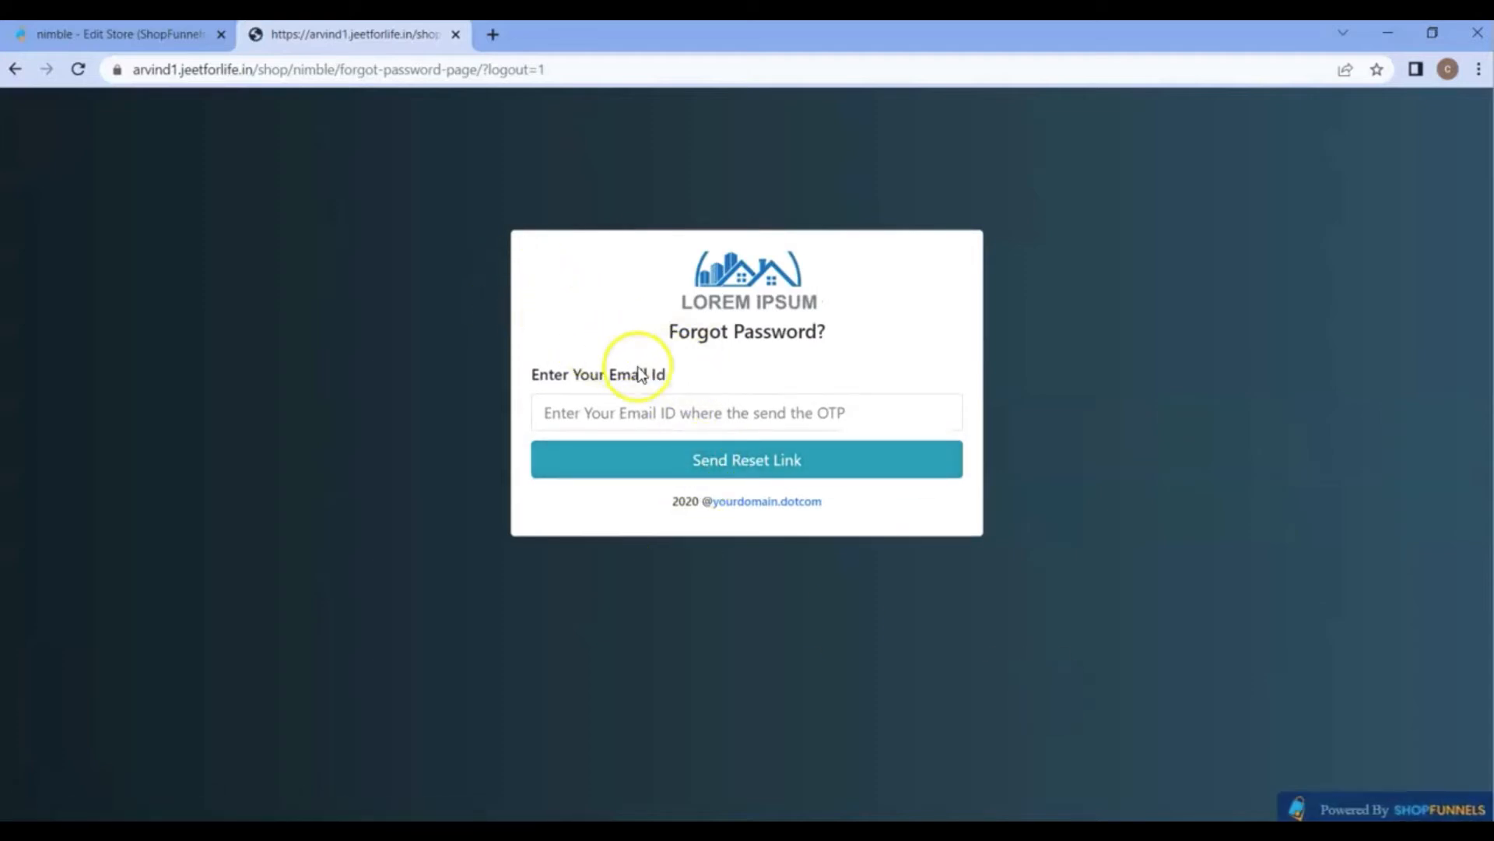
left_click(637, 413)
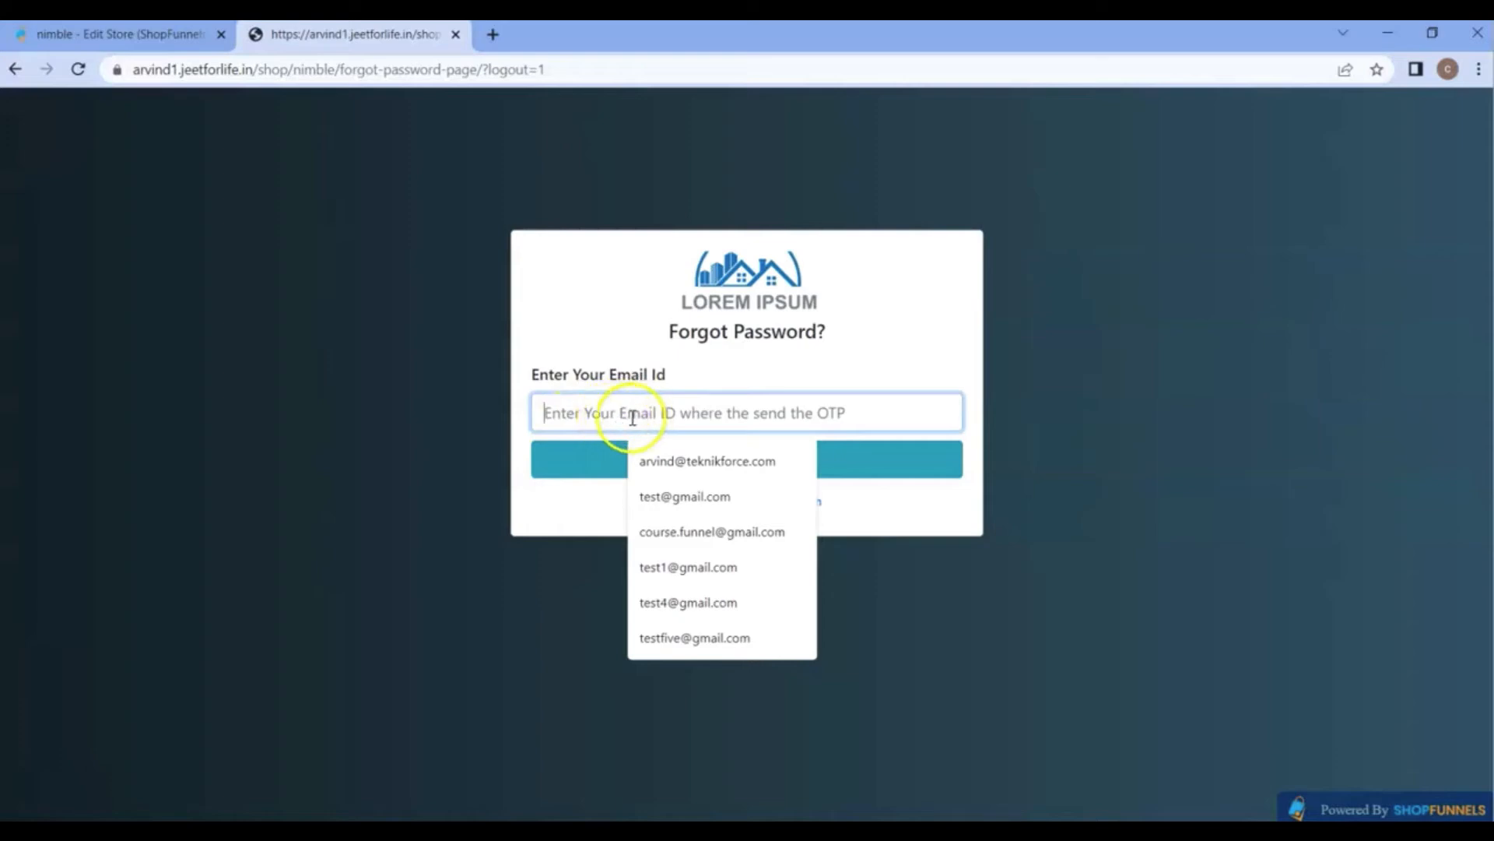
left_click(685, 465)
left_click(703, 475)
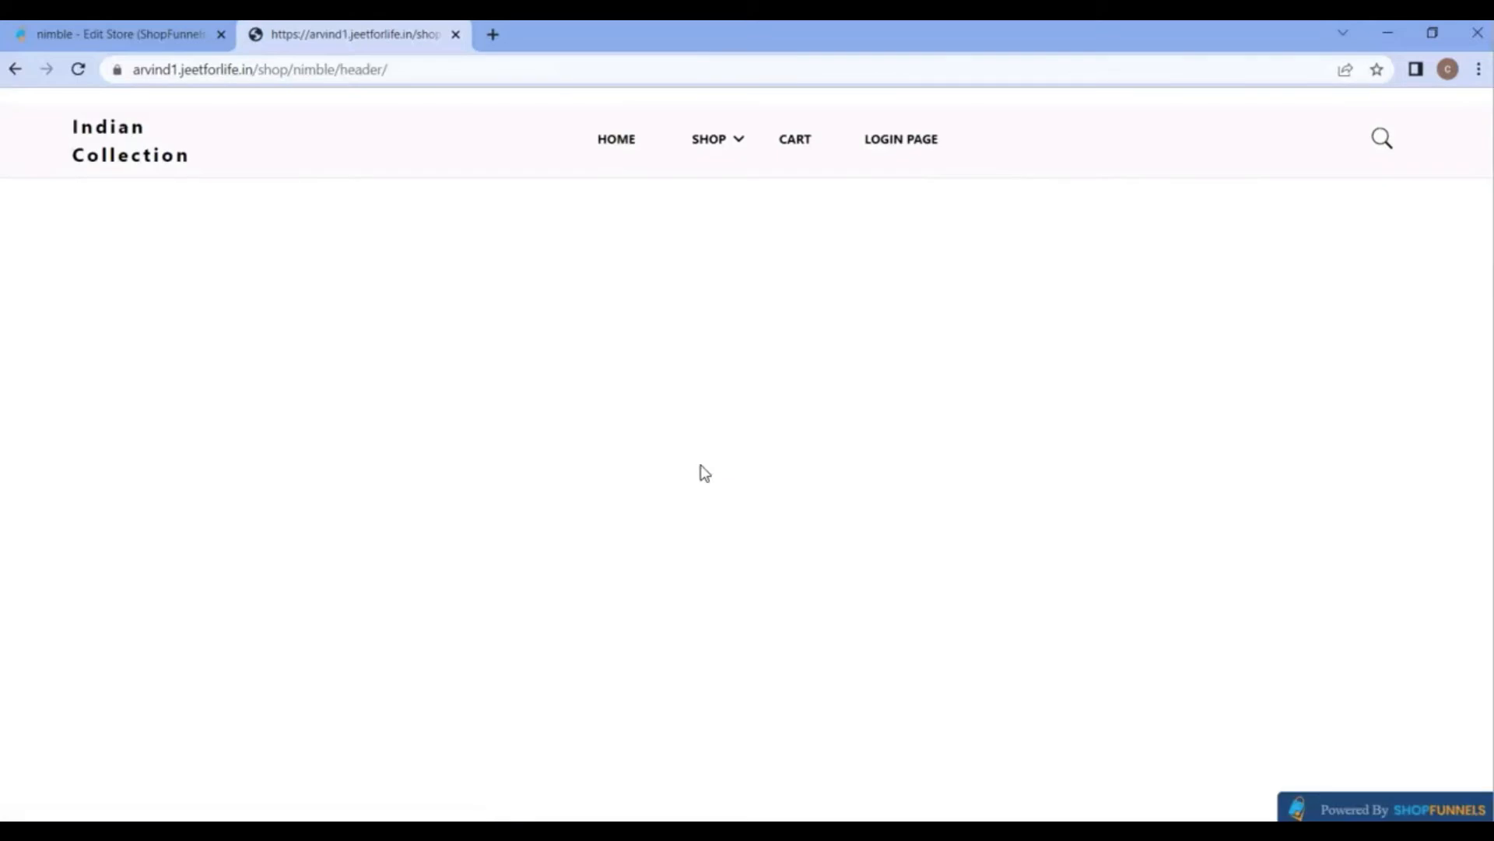
left_click(20, 76)
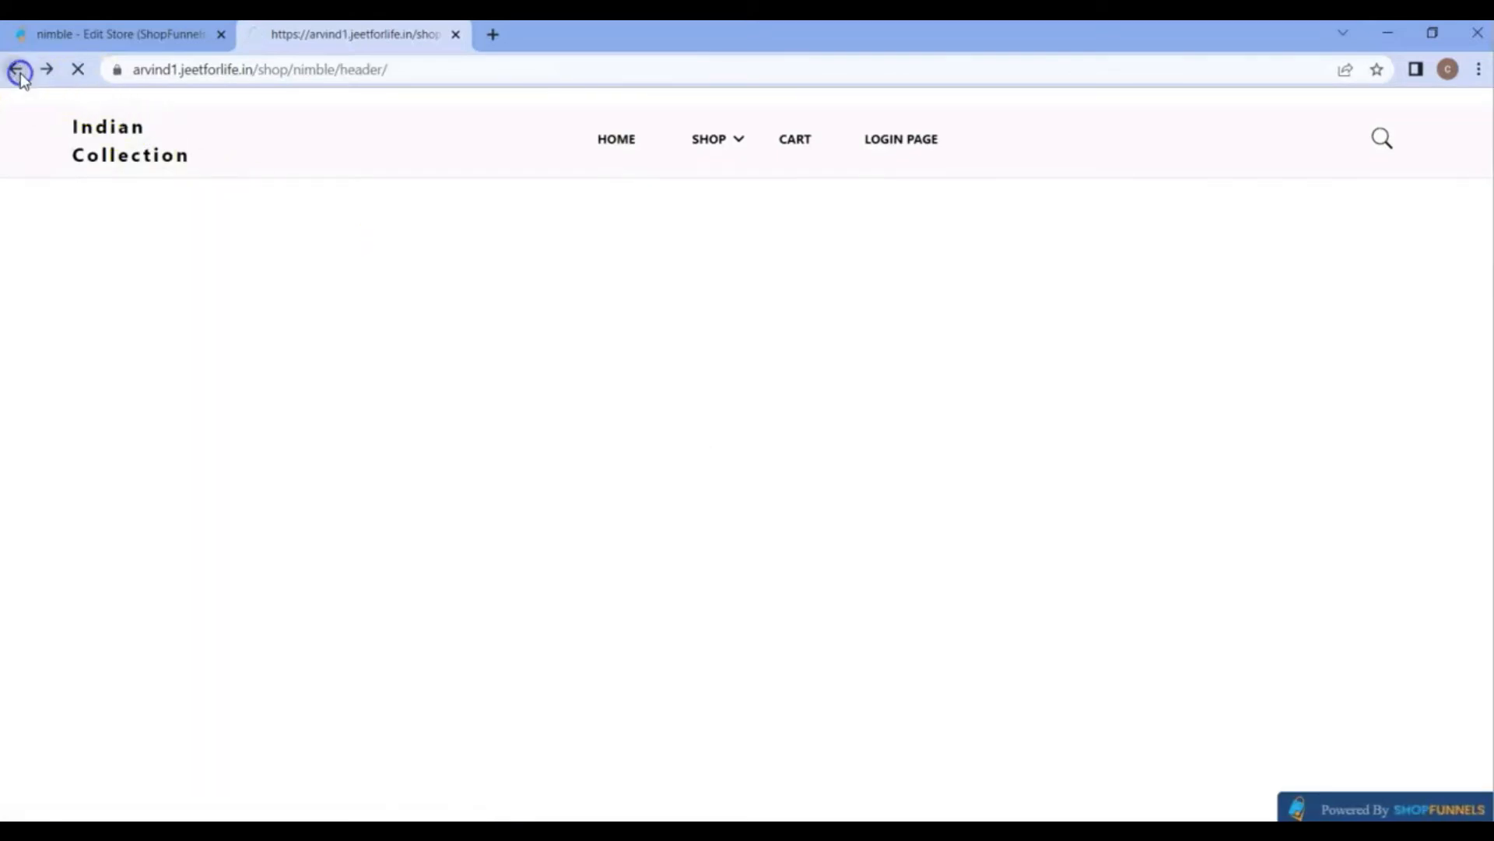
- Select the Forgot Password Page in the nimble store editor, and reload the live Forgot Password form
left_click(148, 37)
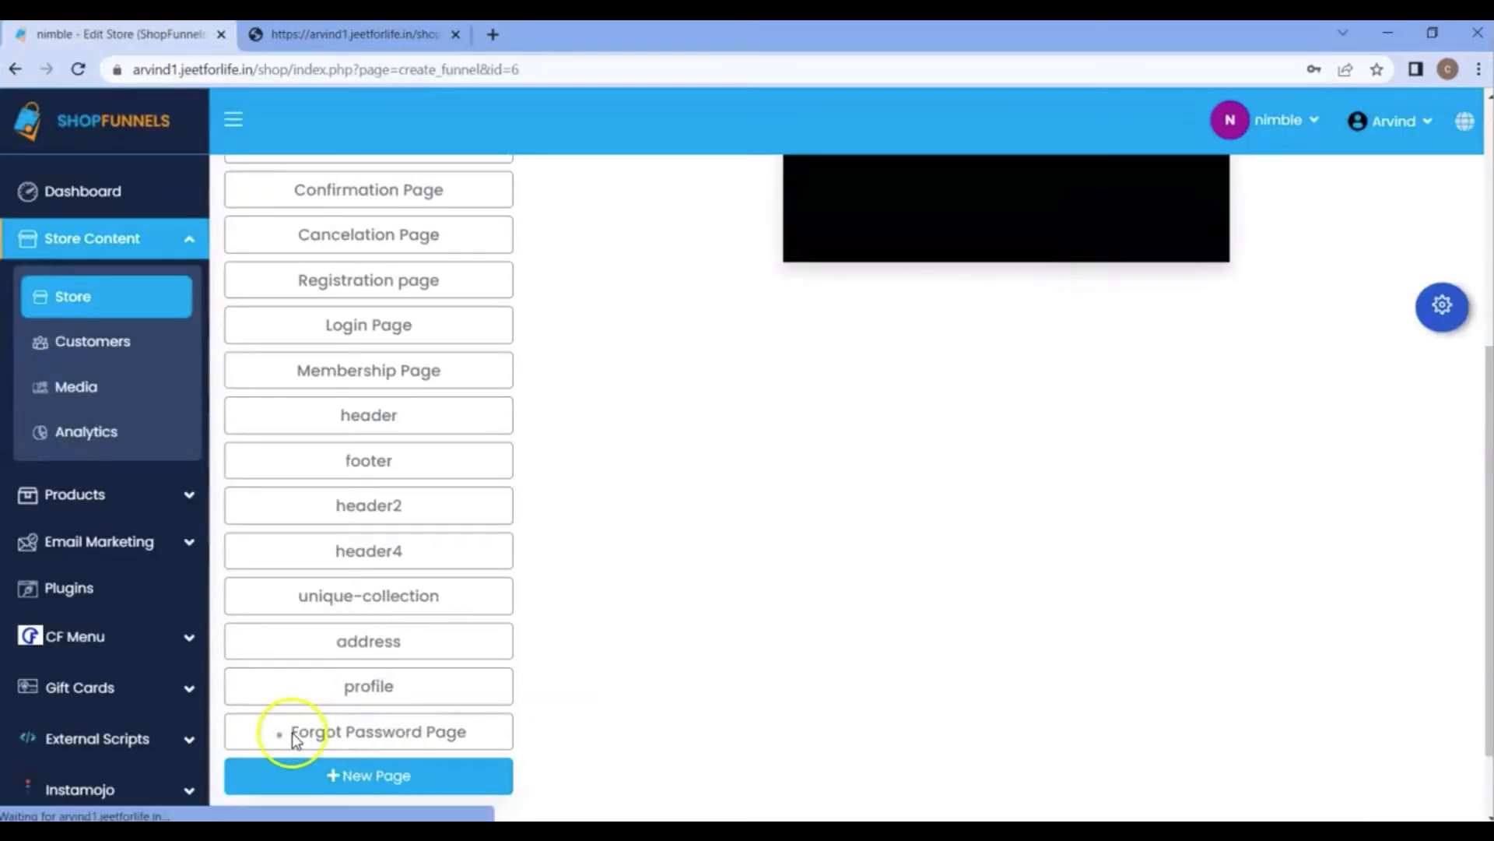
left_click(293, 733)
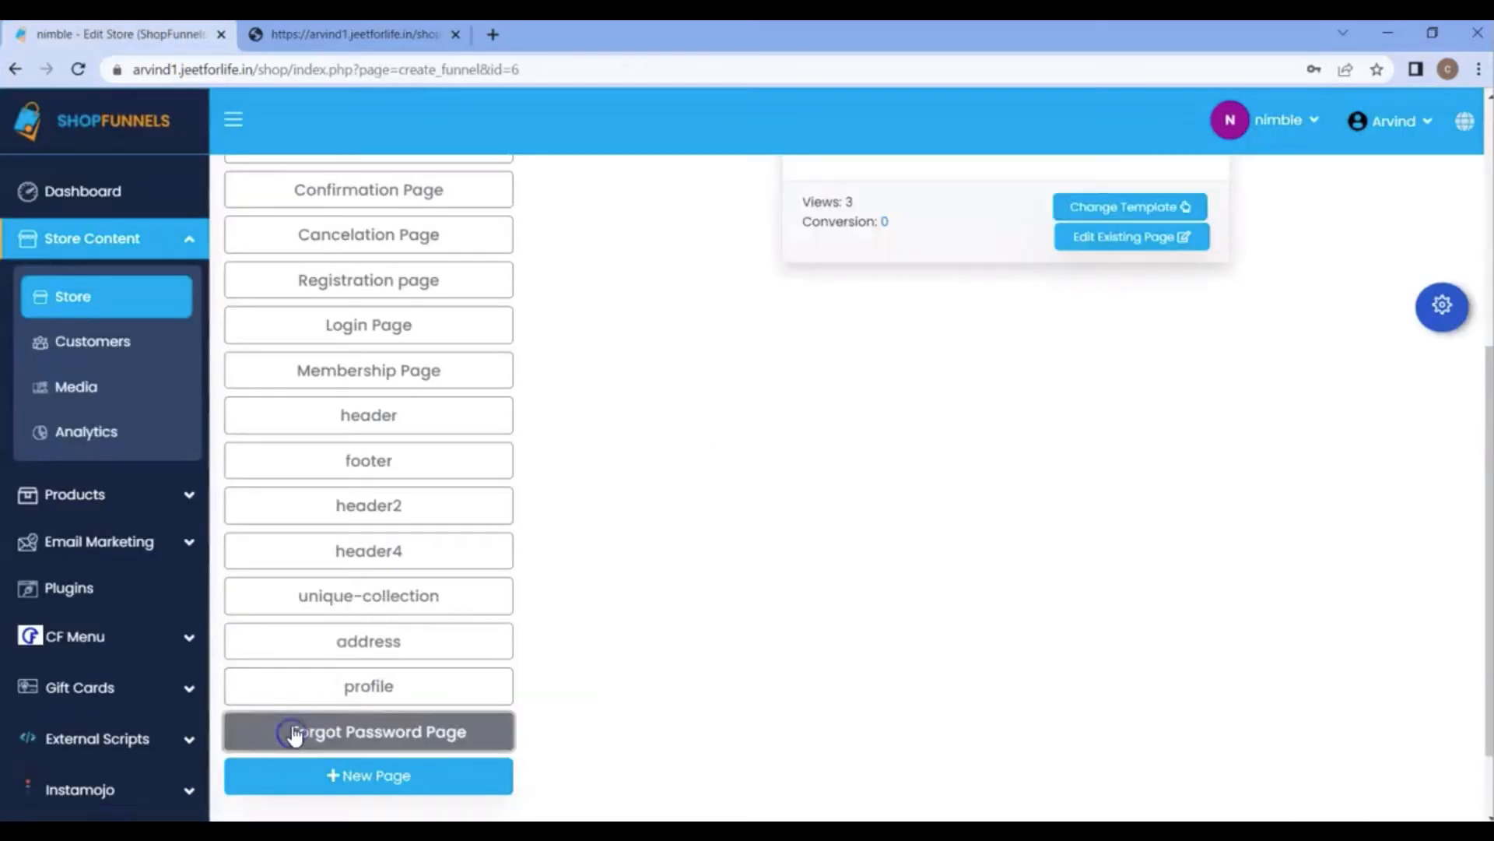
left_click(393, 48)
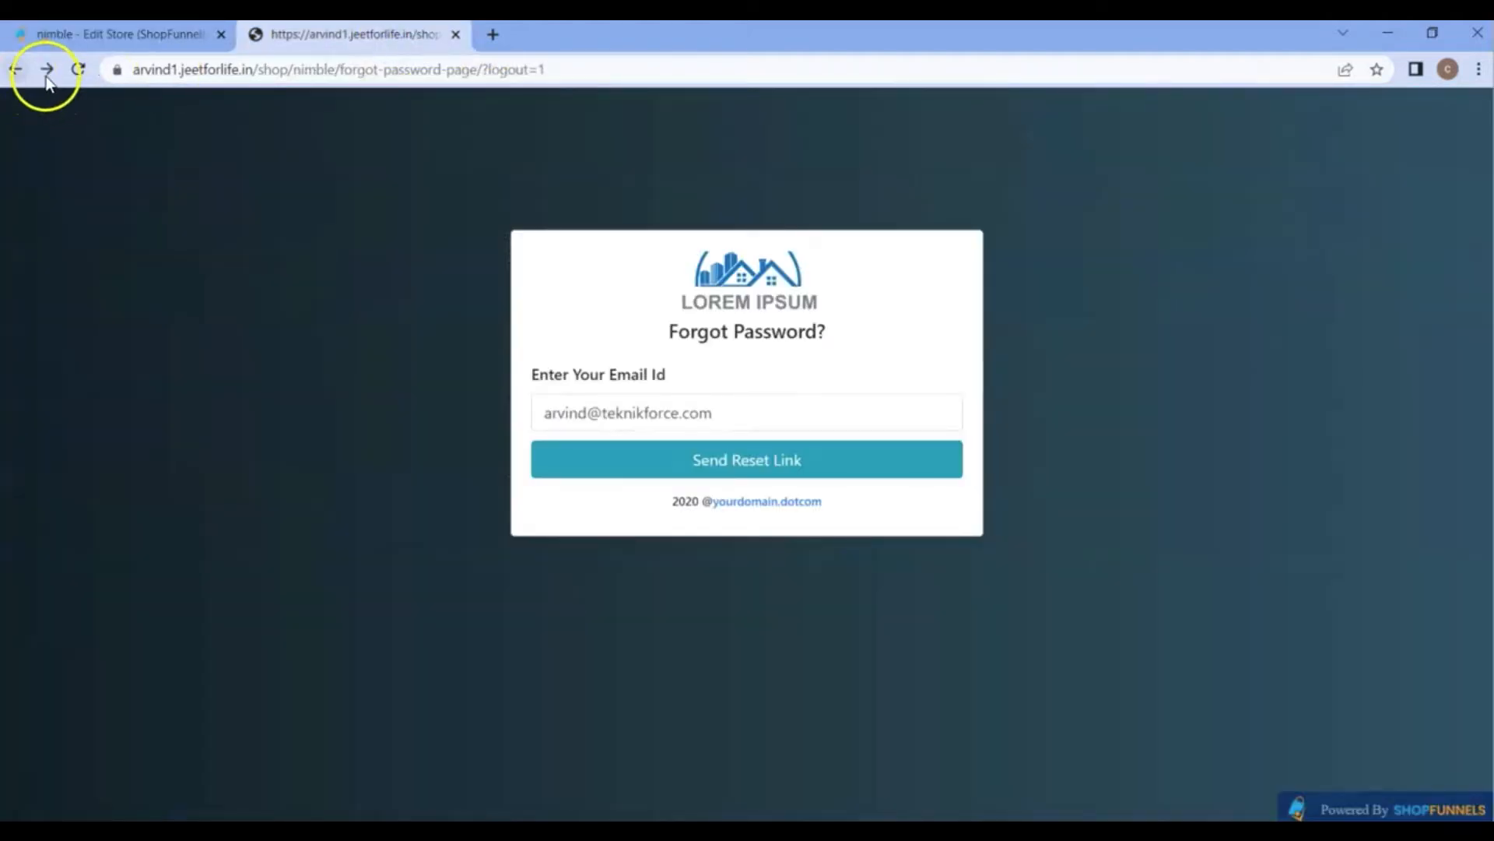
left_click(82, 72)
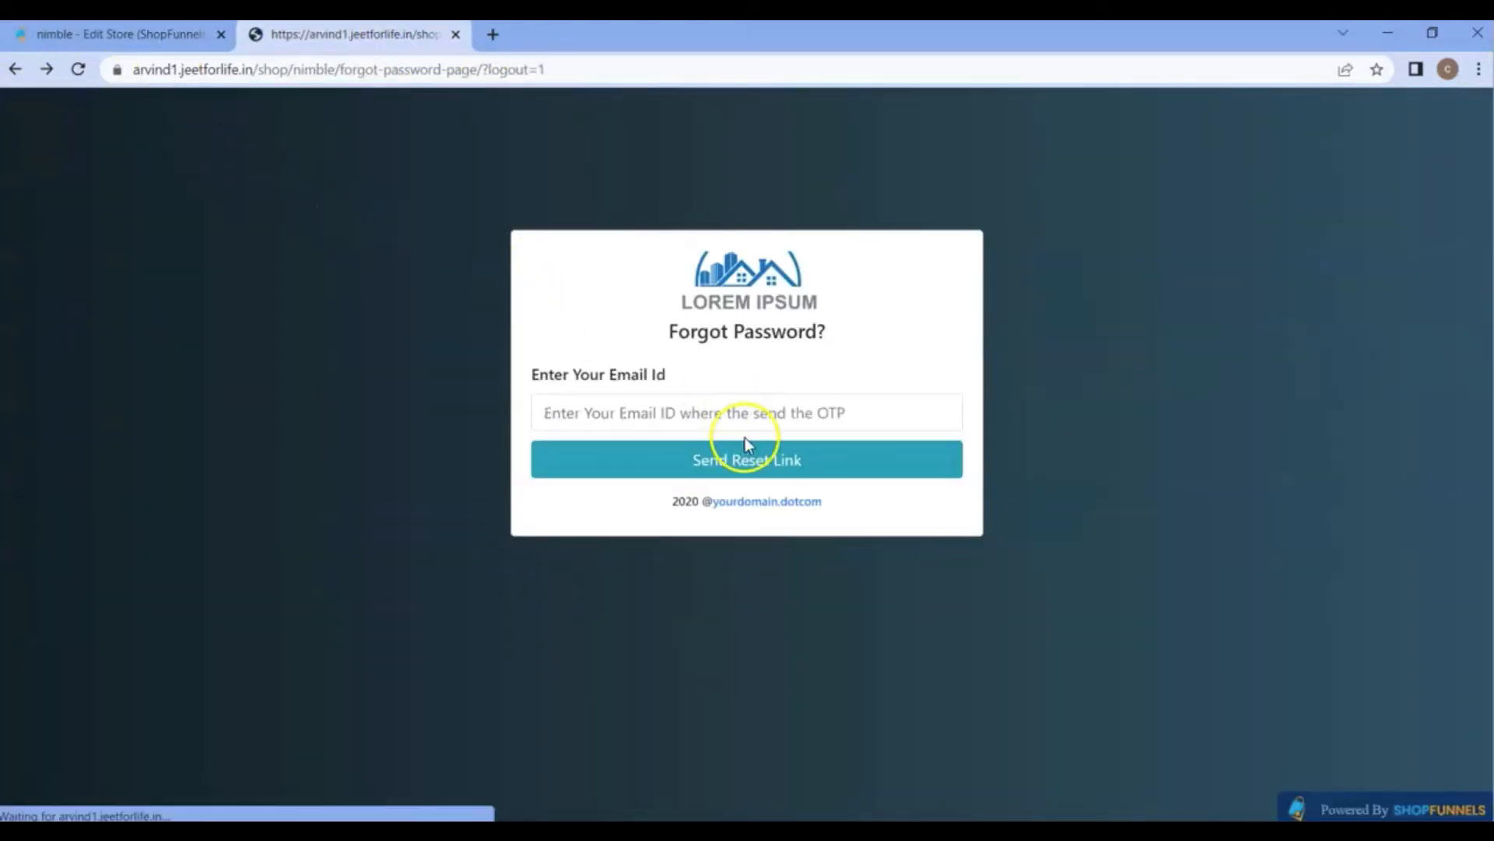
- Request a password reset link for the member's e-mail address
left_click(691, 413)
left_click(700, 456)
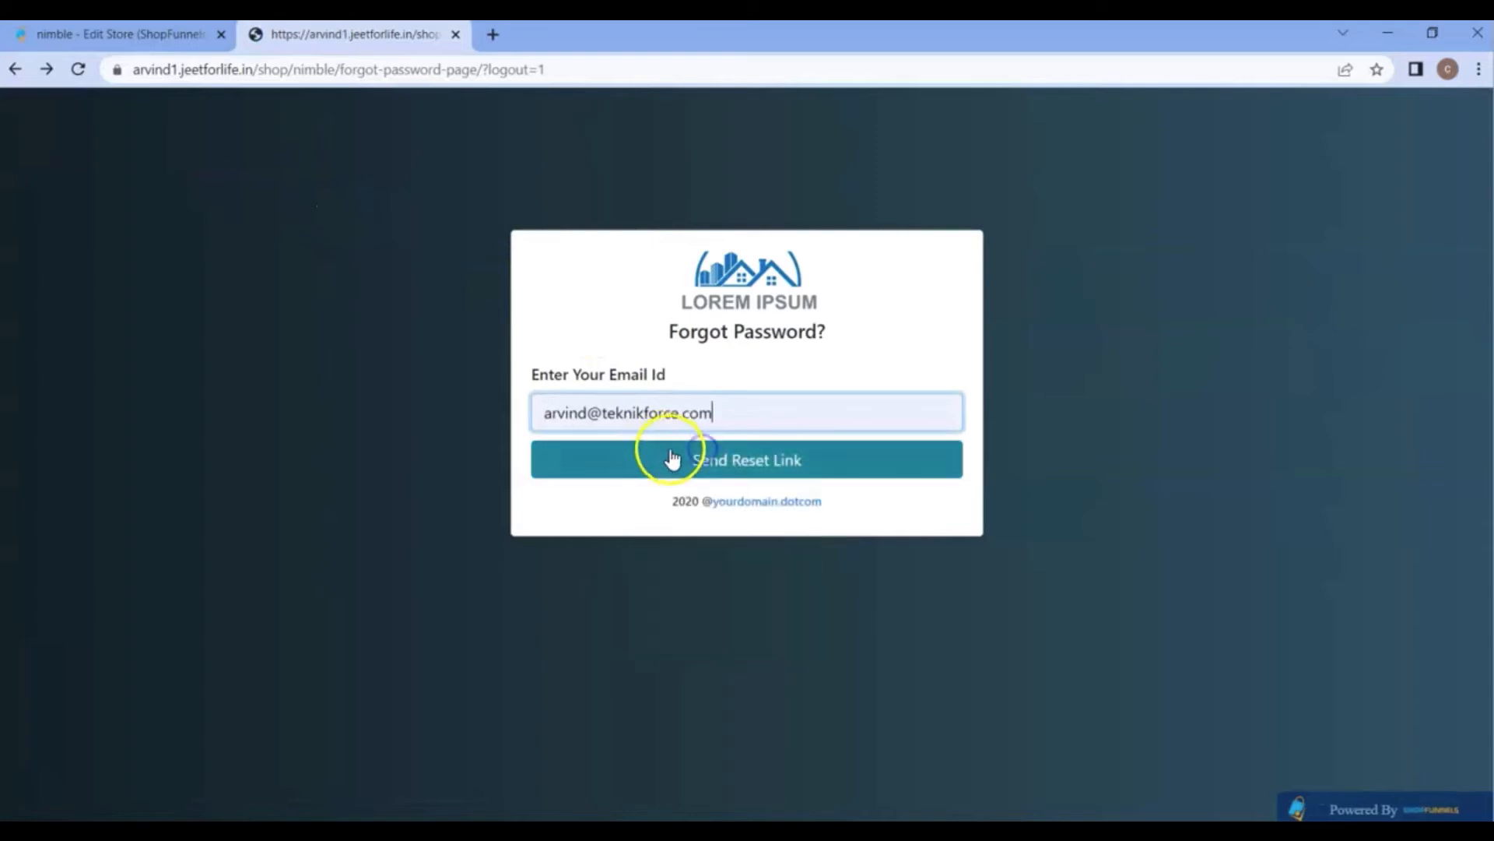
left_click(686, 466)
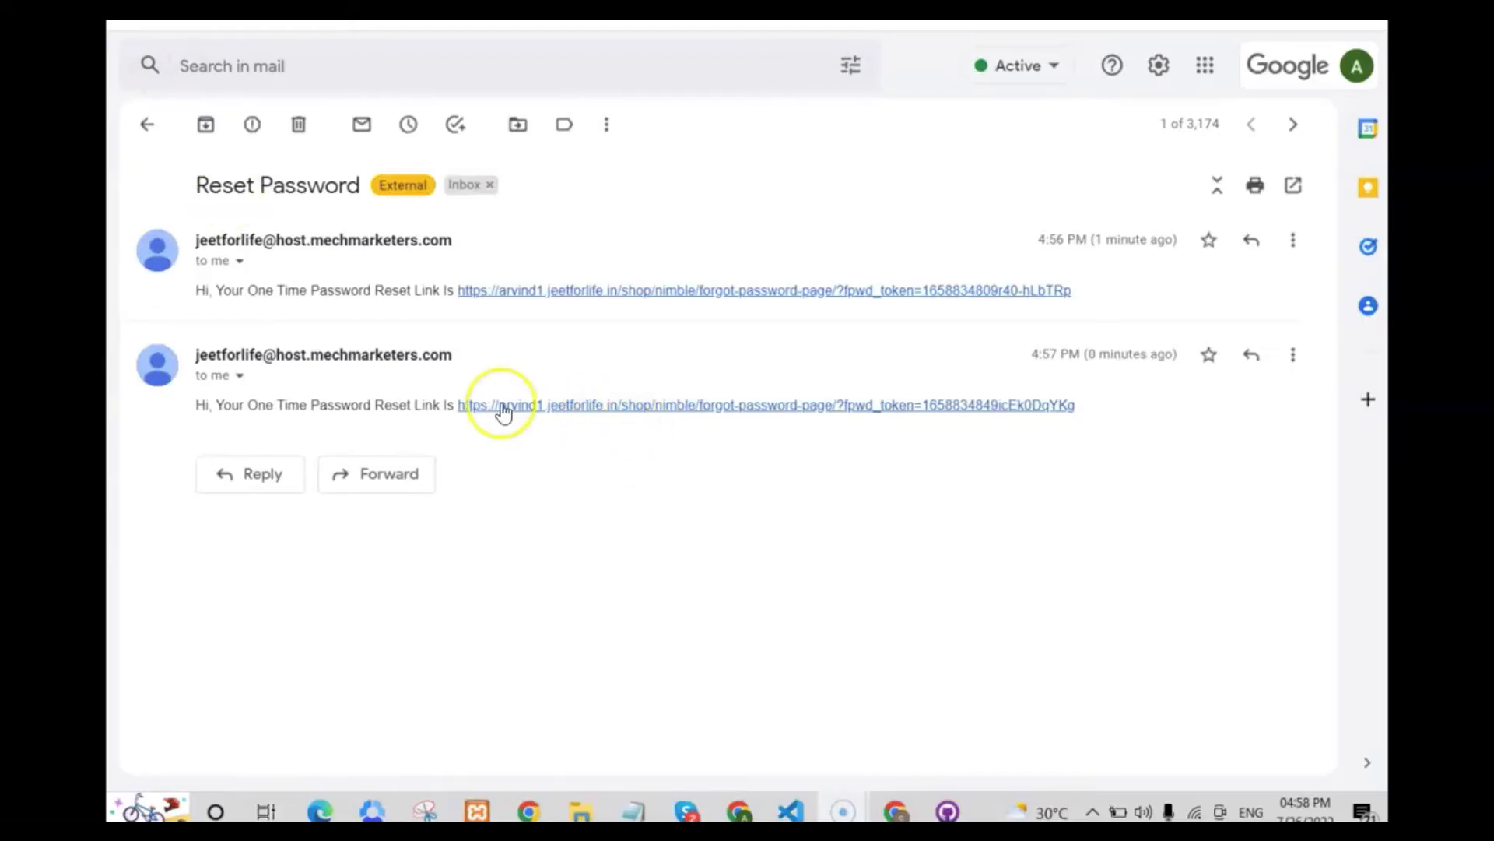
- Copy the newest tokenised reset link from the Reset Password e-mail in Gmail and open it in a new browser tab
left_click(607, 412)
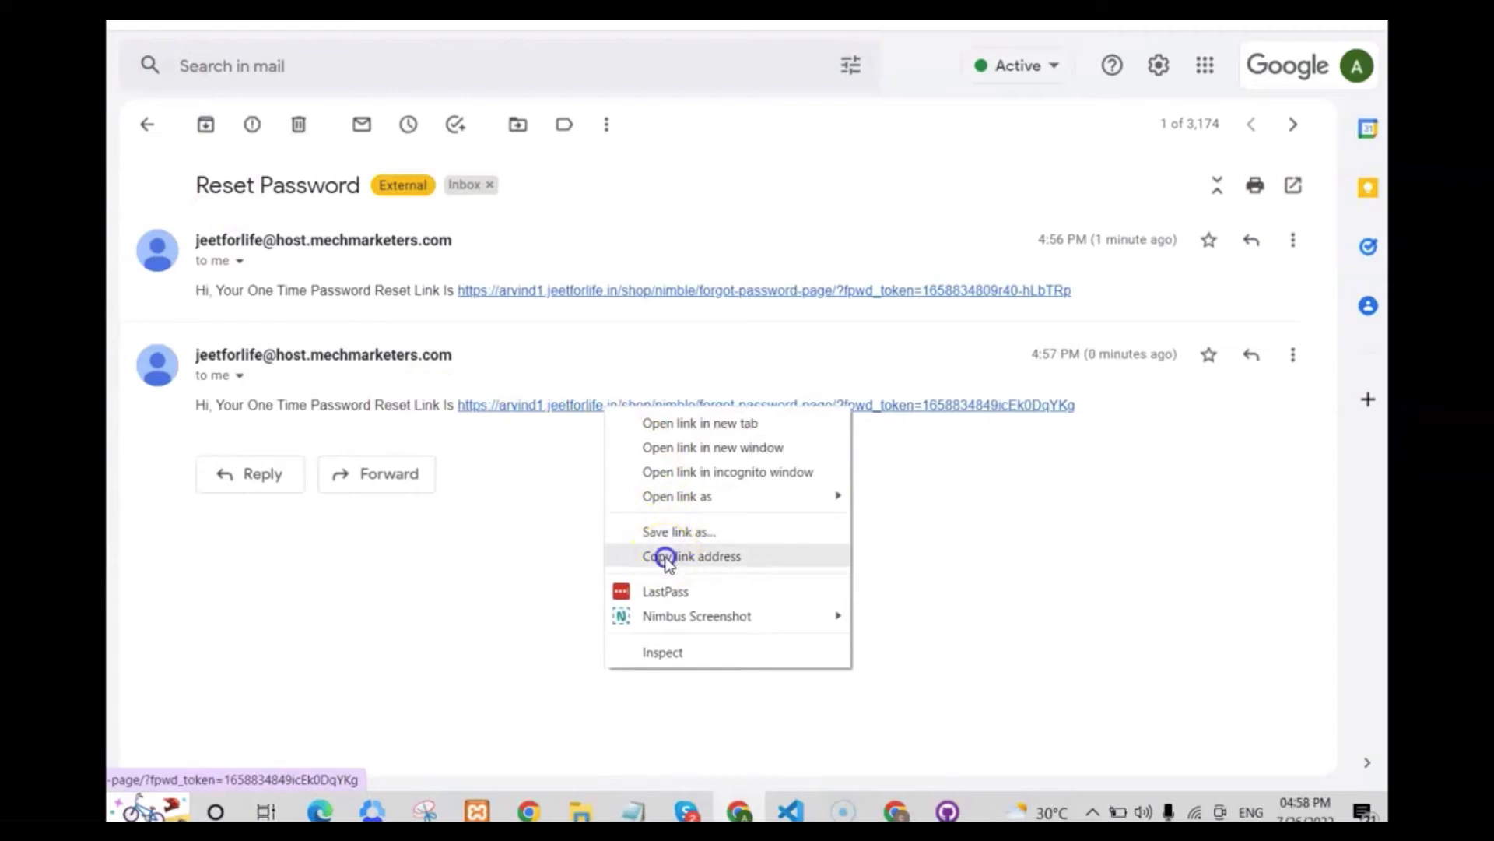
left_click(660, 555)
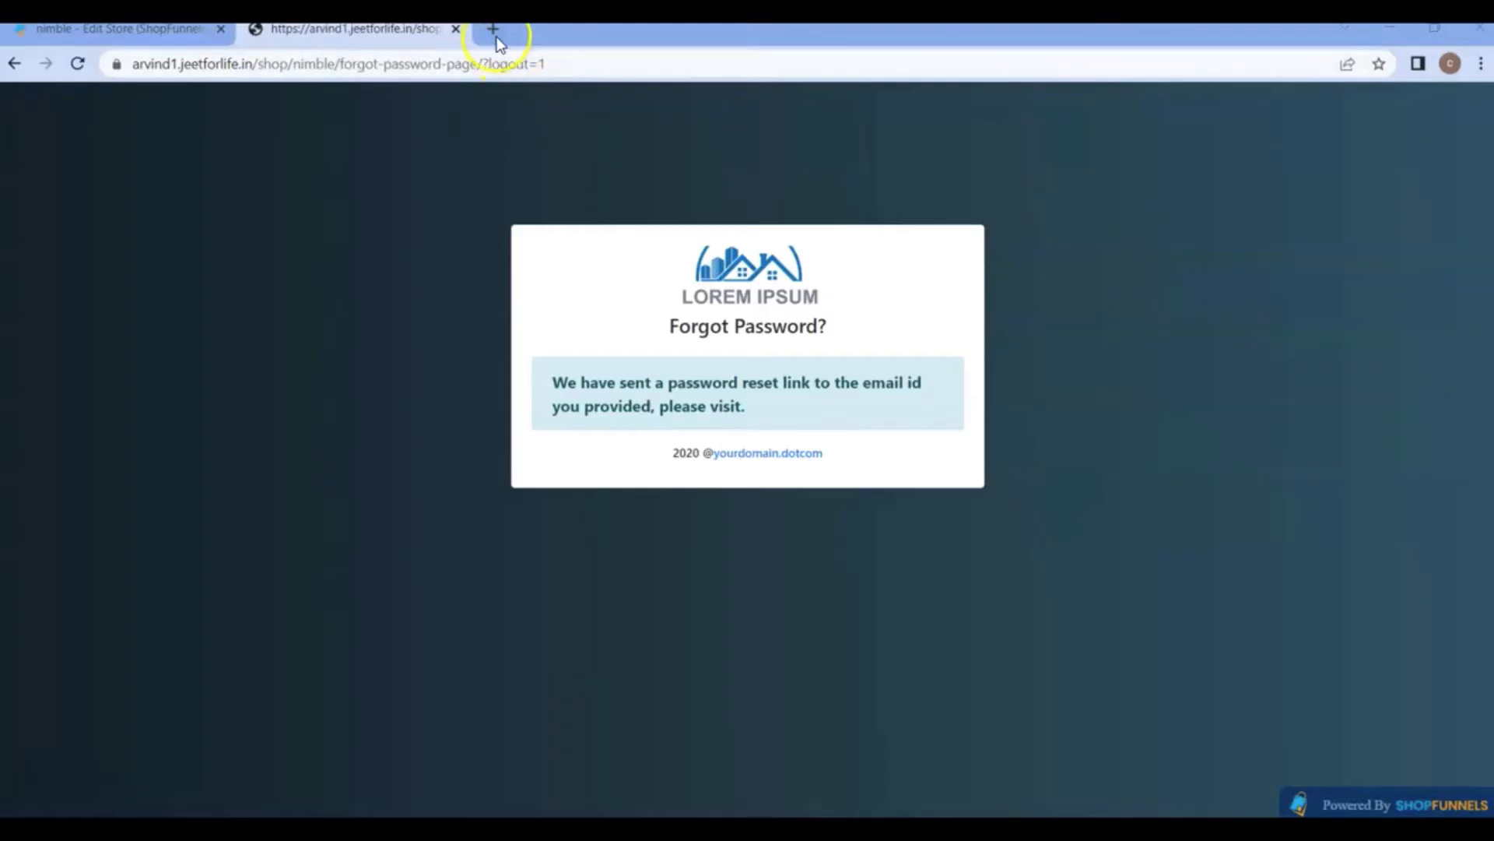
left_click(494, 30)
left_click(462, 62)
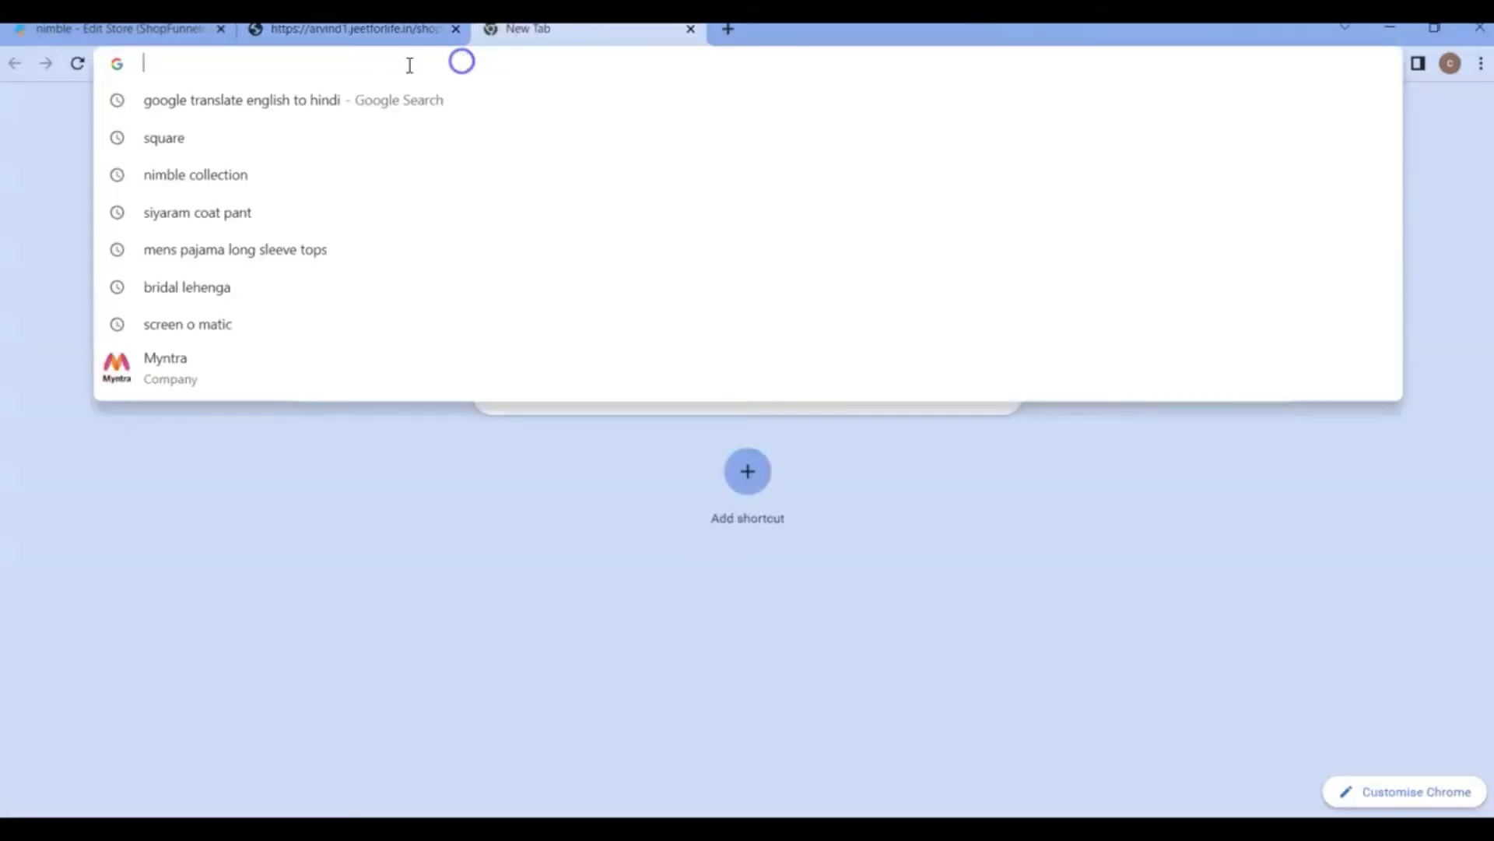
key("ctrl+v")
key("Return")
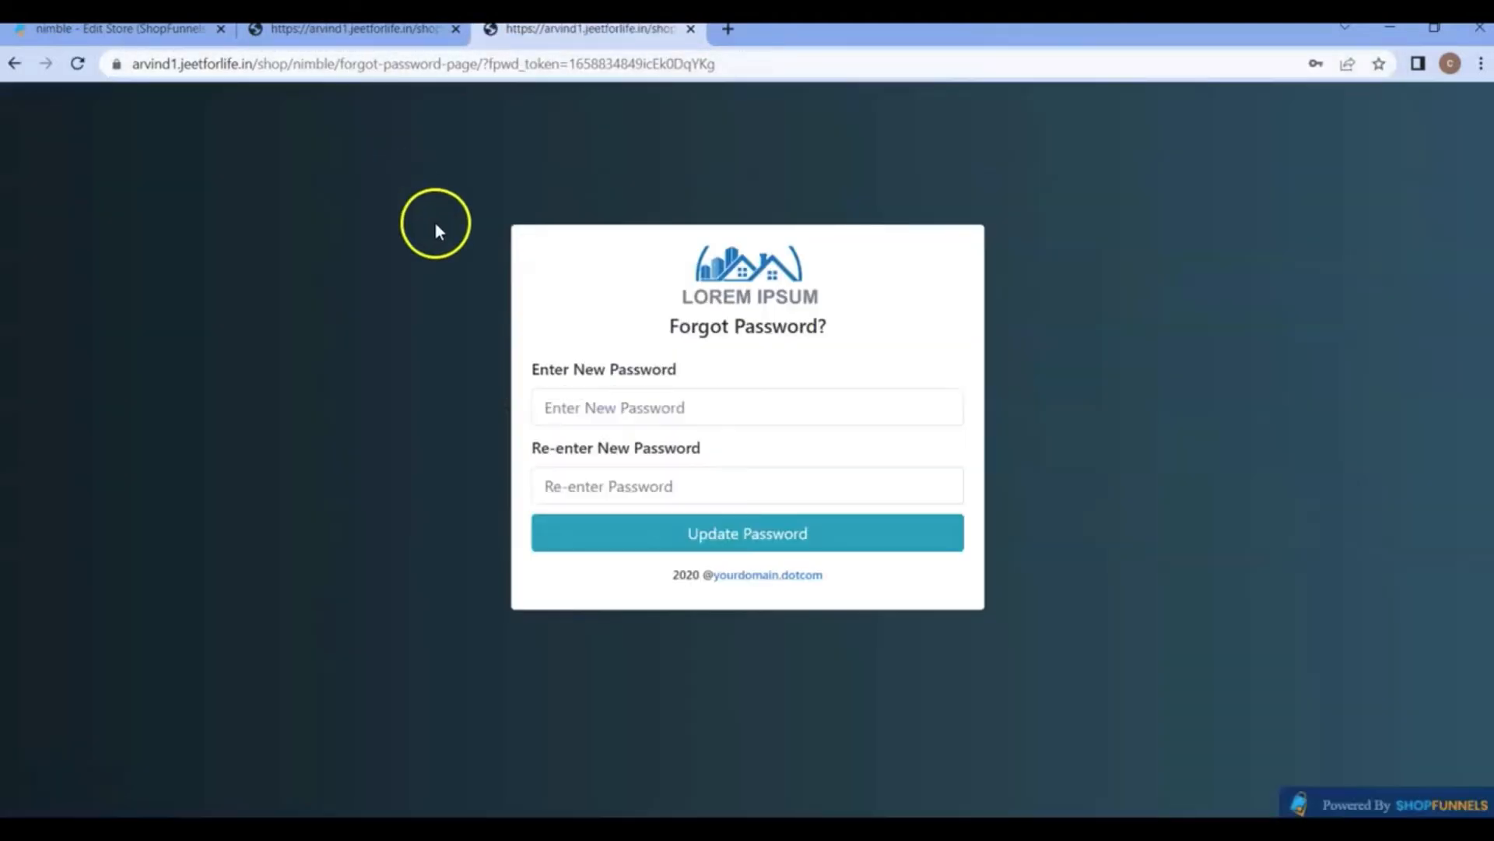
- Enter the new account password, repeat it for confirmation and update the password
left_click(613, 402)
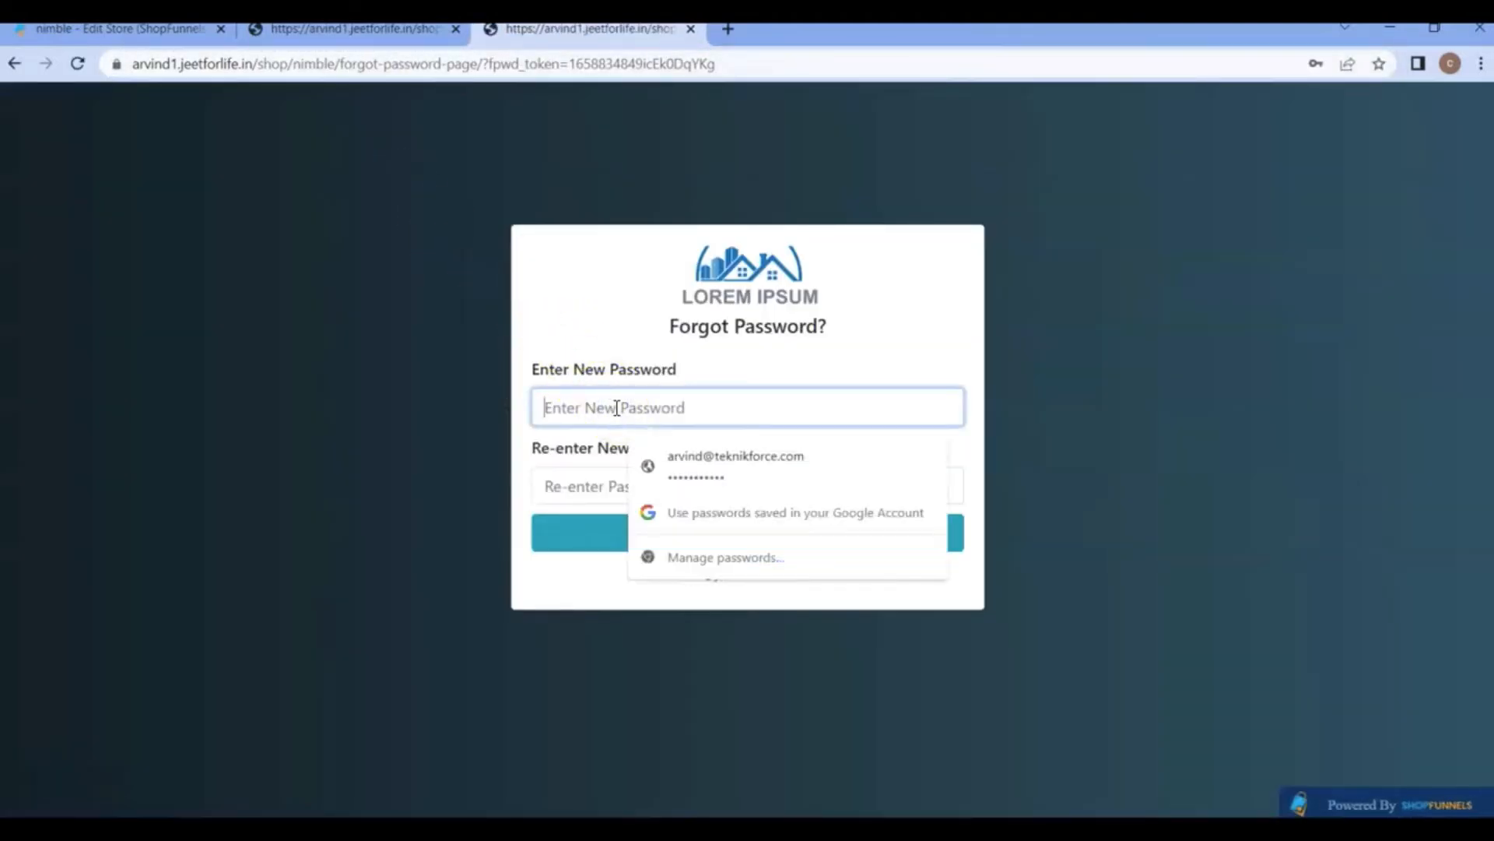
type("a")
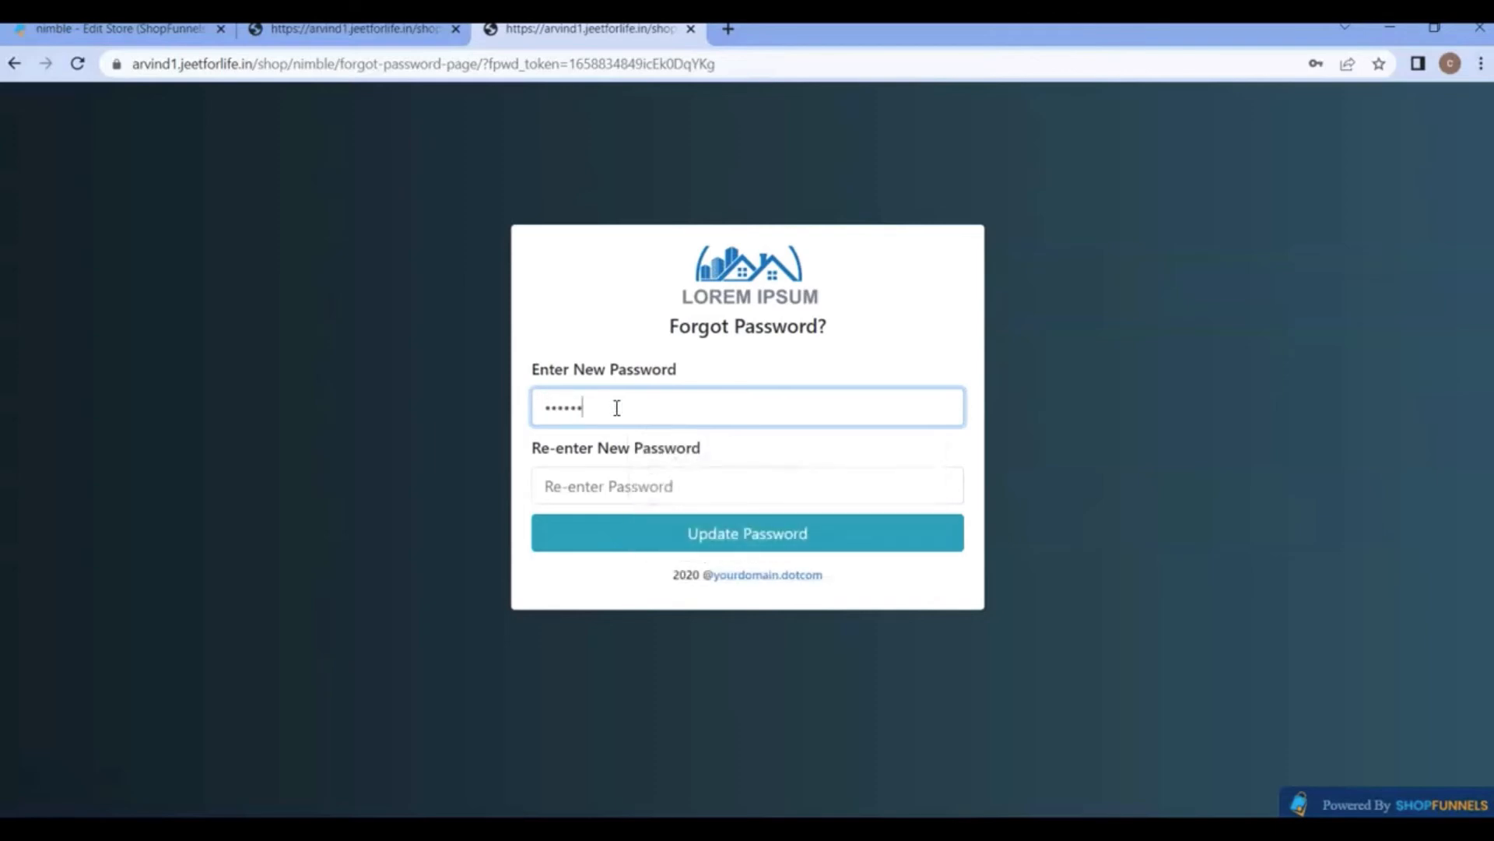
key("Tab")
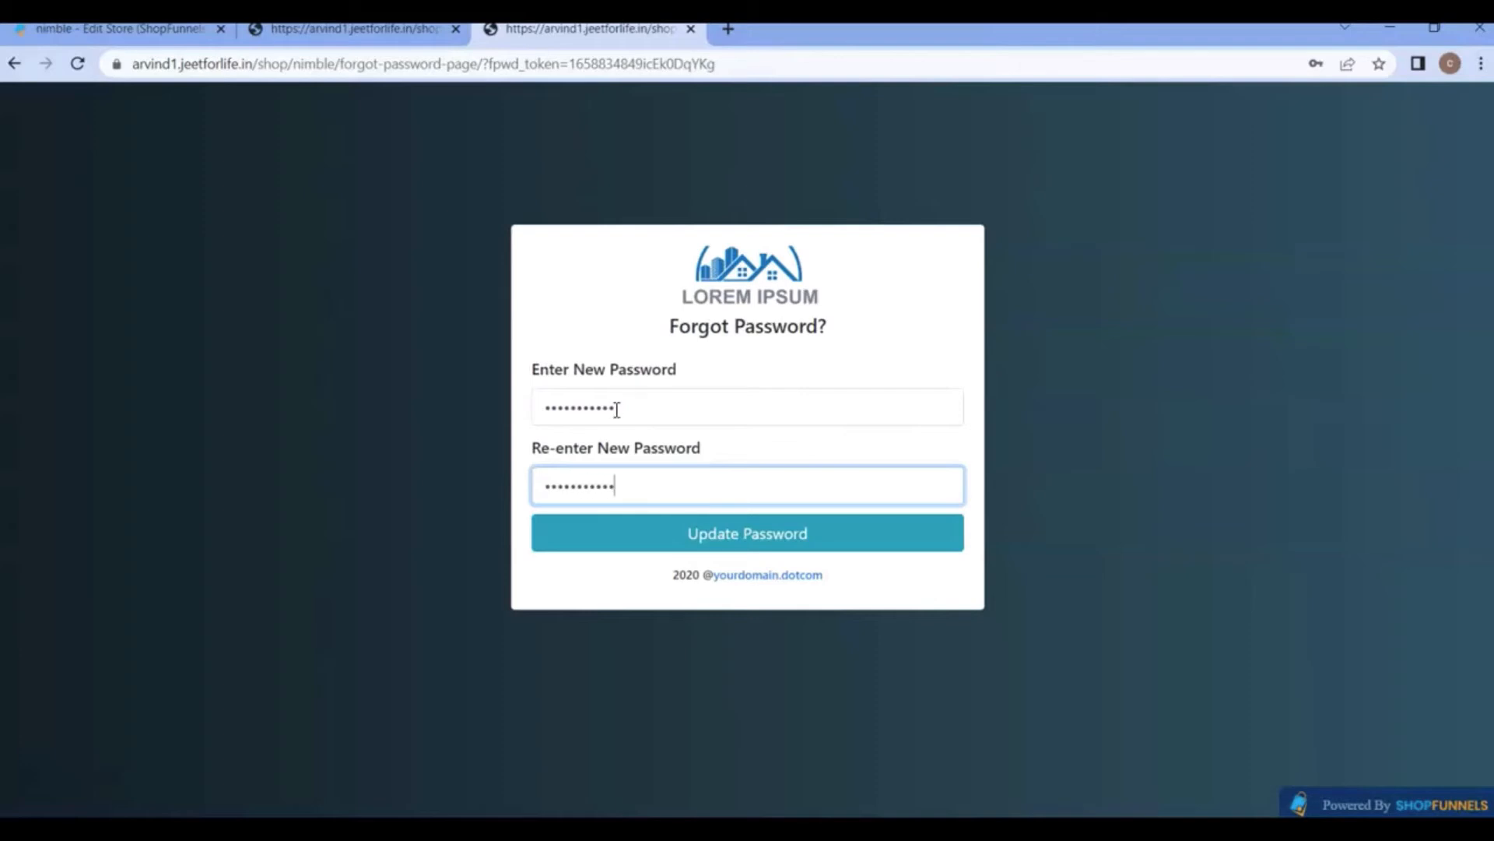
left_click(690, 541)
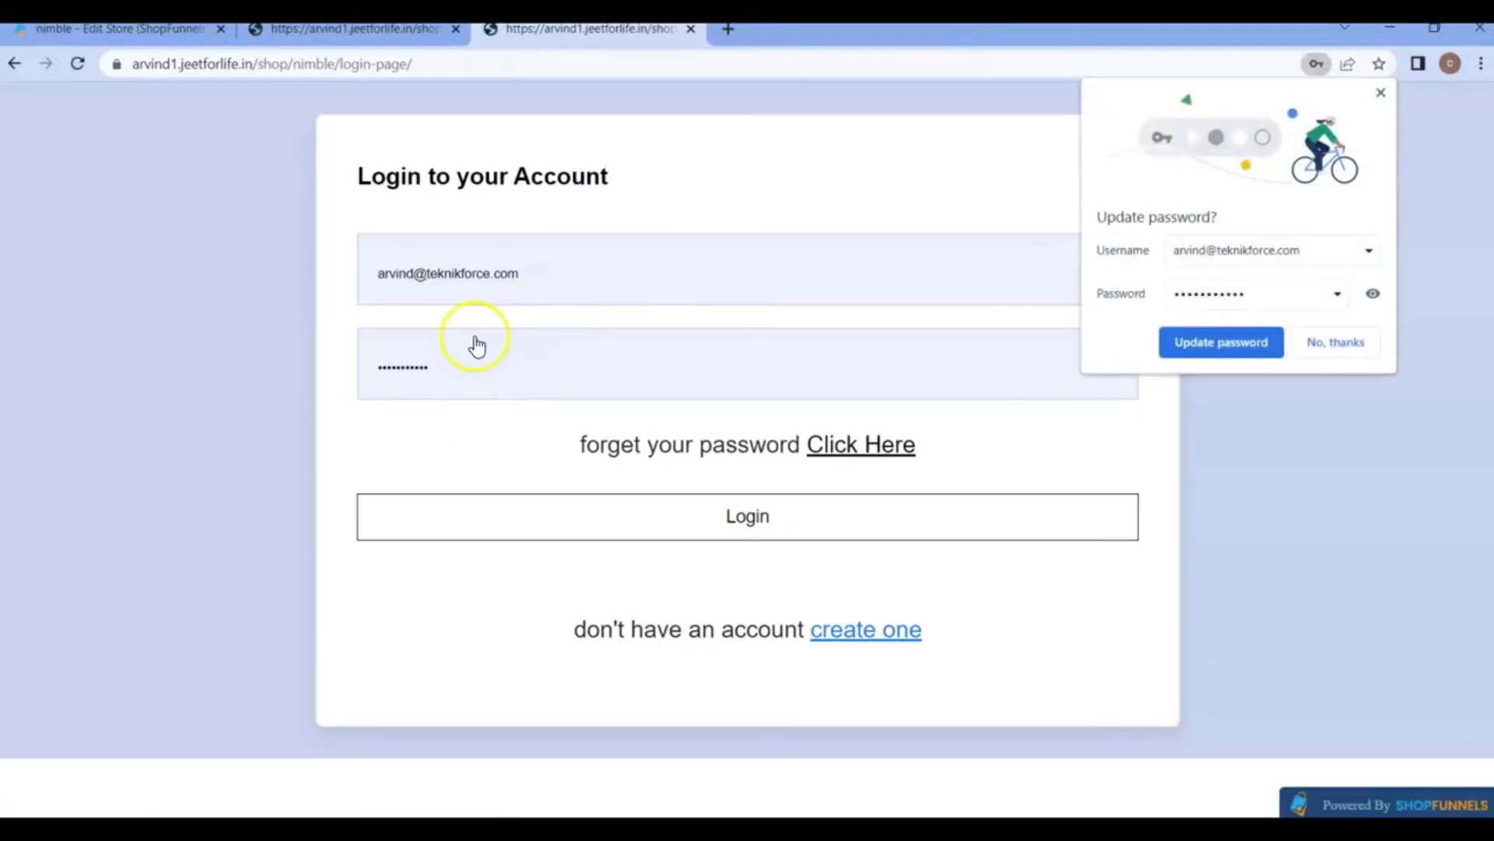
- Log in to the member account with the new password, and decline the browser's offer to update the saved password
left_click(476, 386)
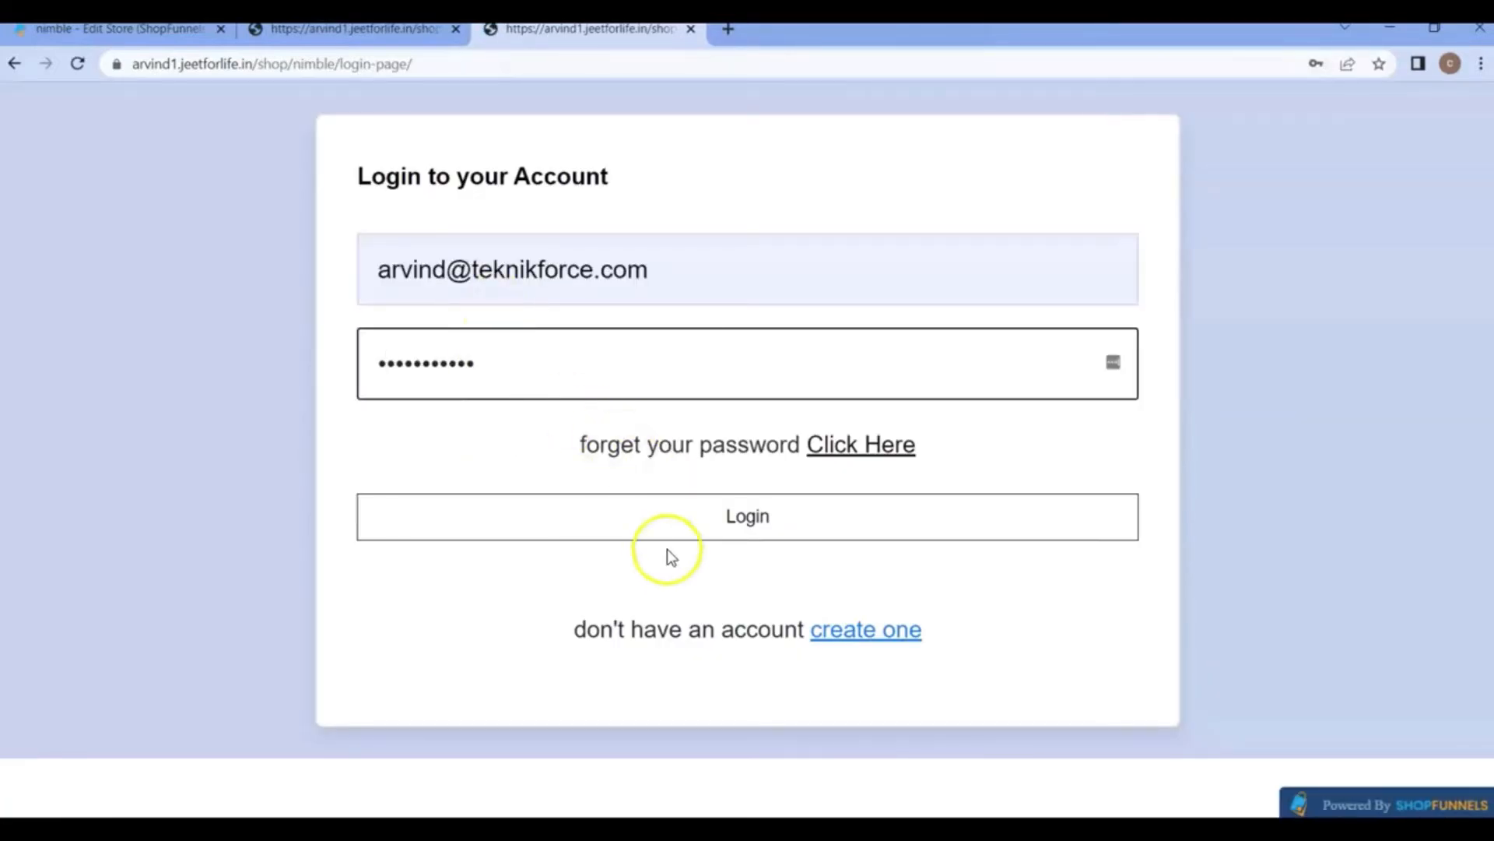
left_click(685, 523)
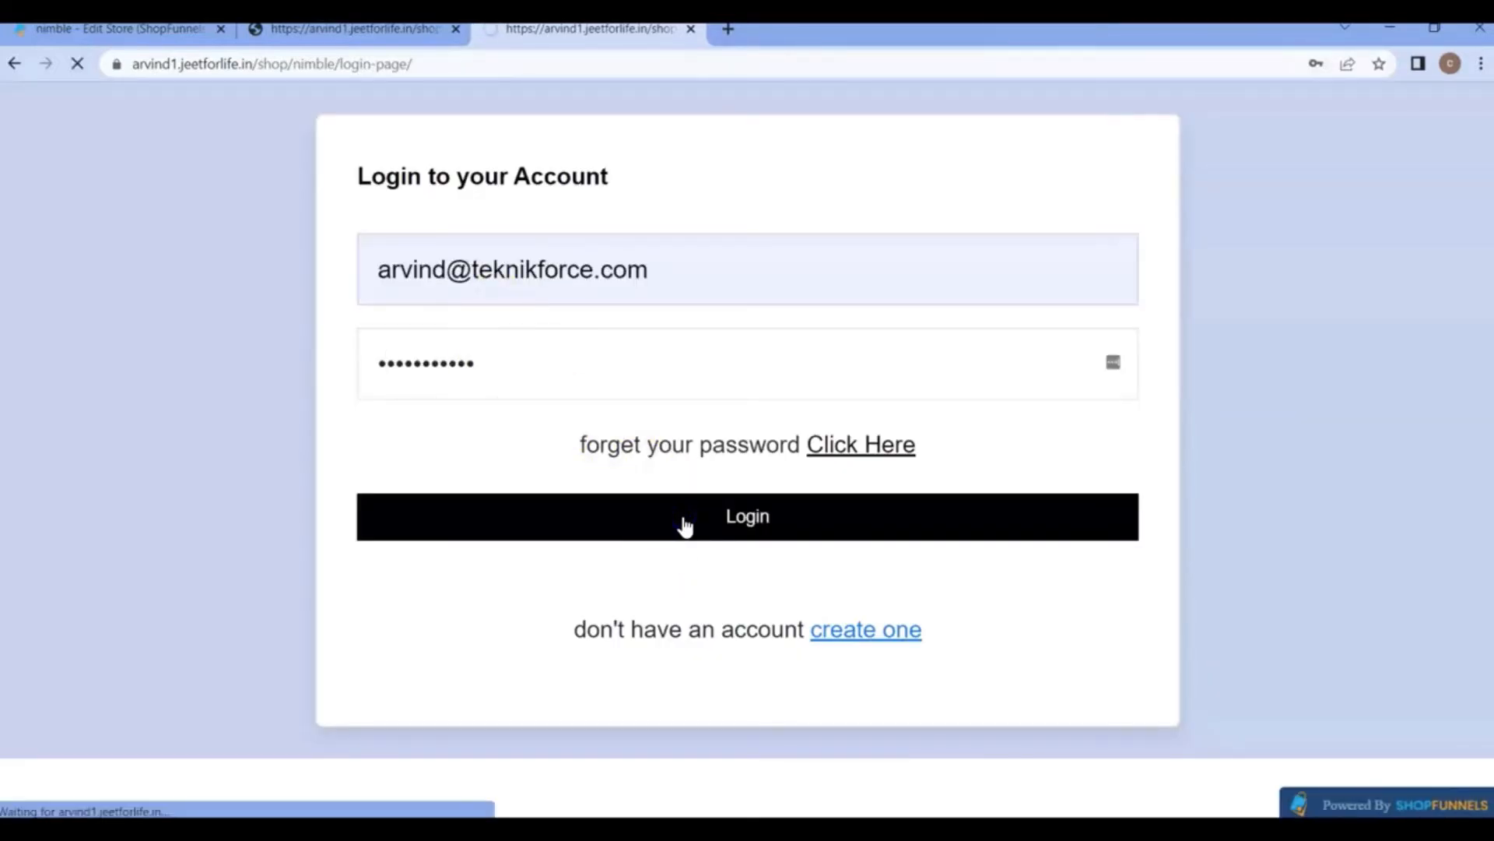
scroll(684, 507, "down", 3)
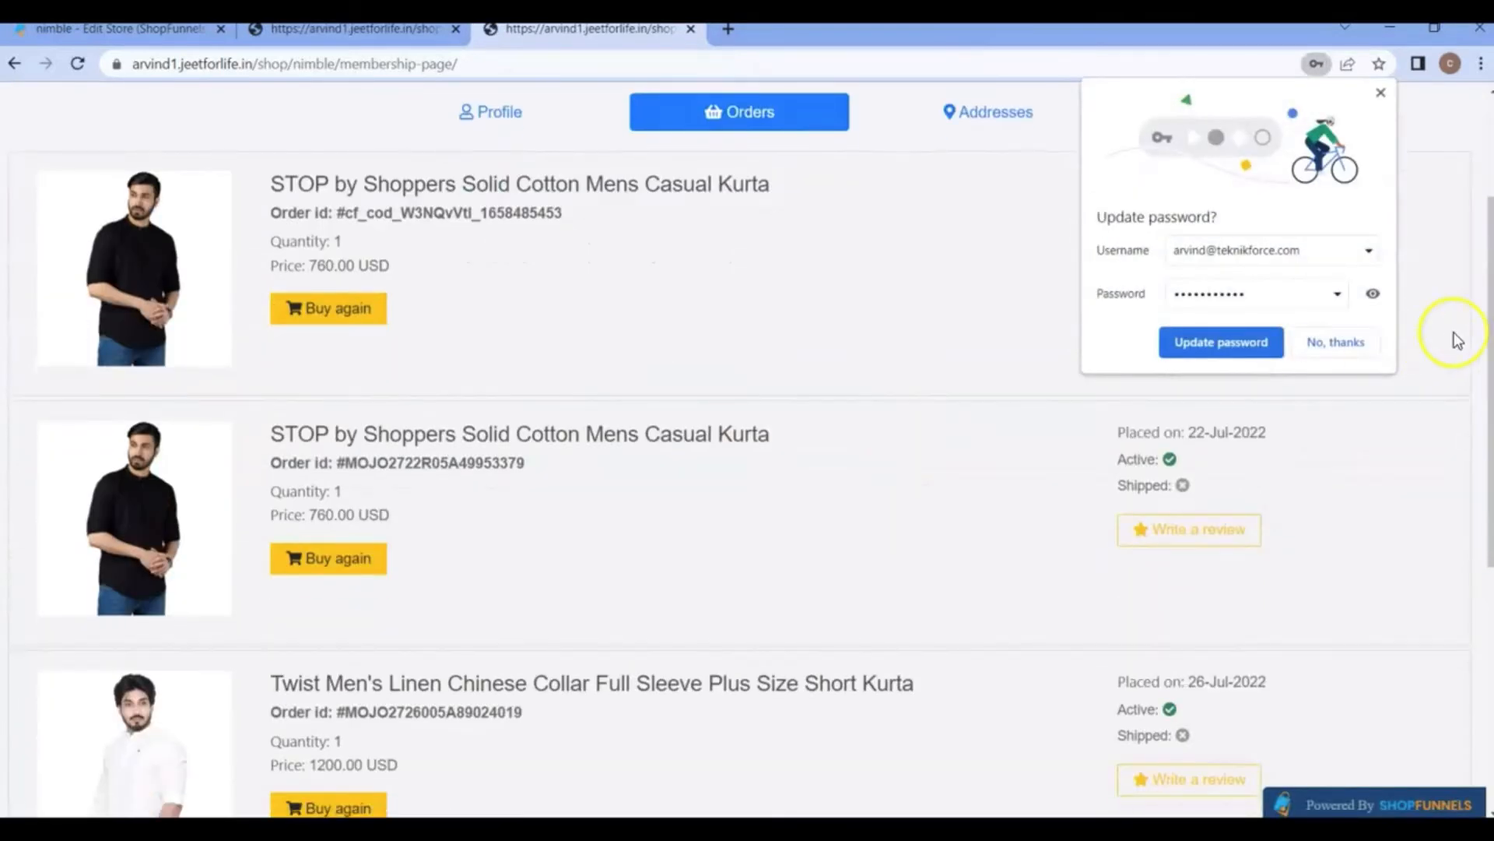
left_click(1343, 350)
- Look through the member's orders on the Membership Page, and return to the nimble store editor
scroll(957, 436, "down", 6)
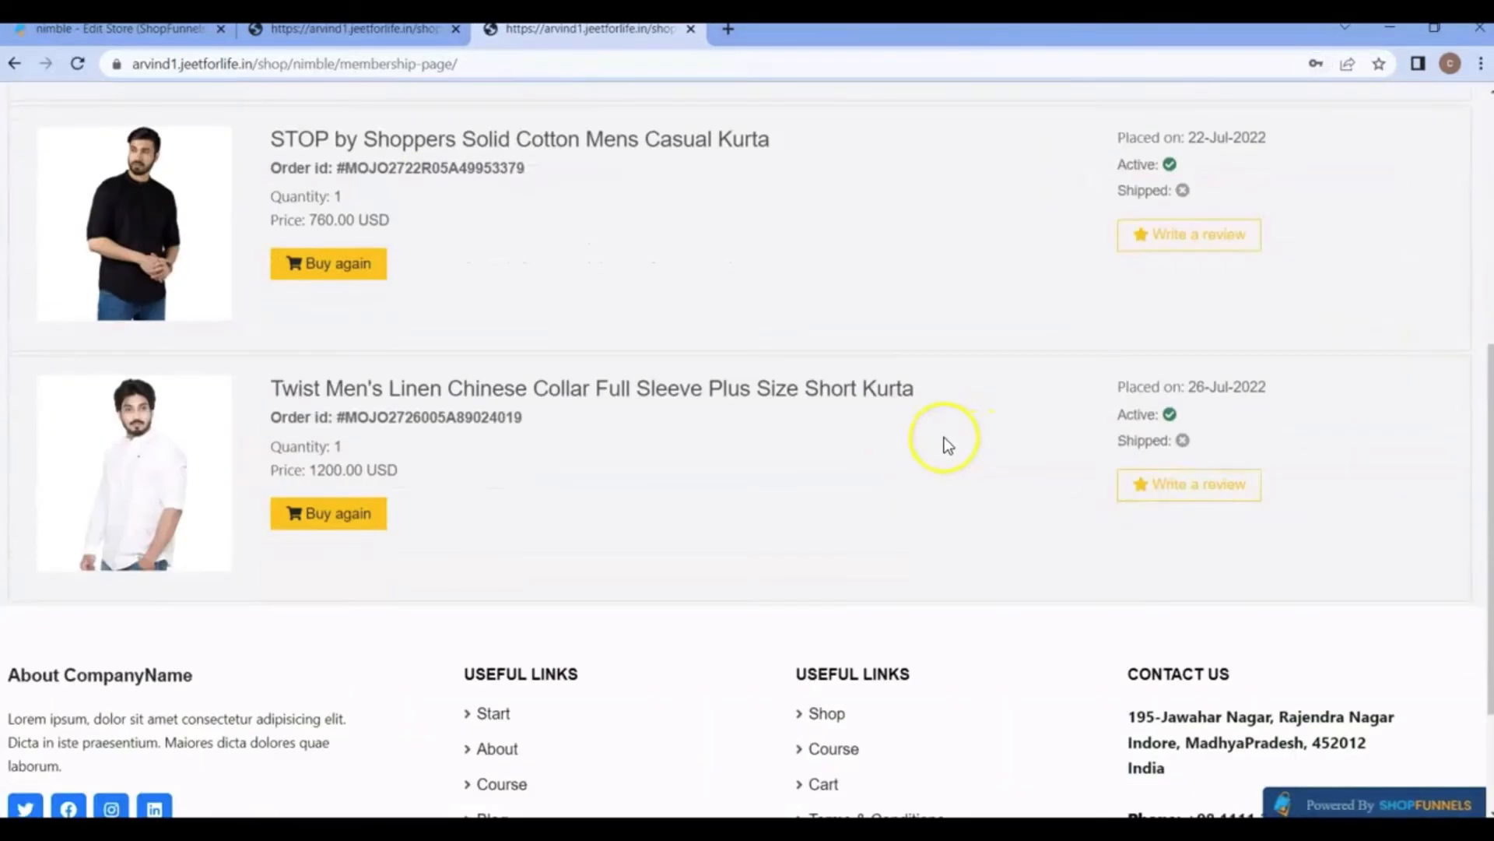
scroll(950, 440, "up", 10)
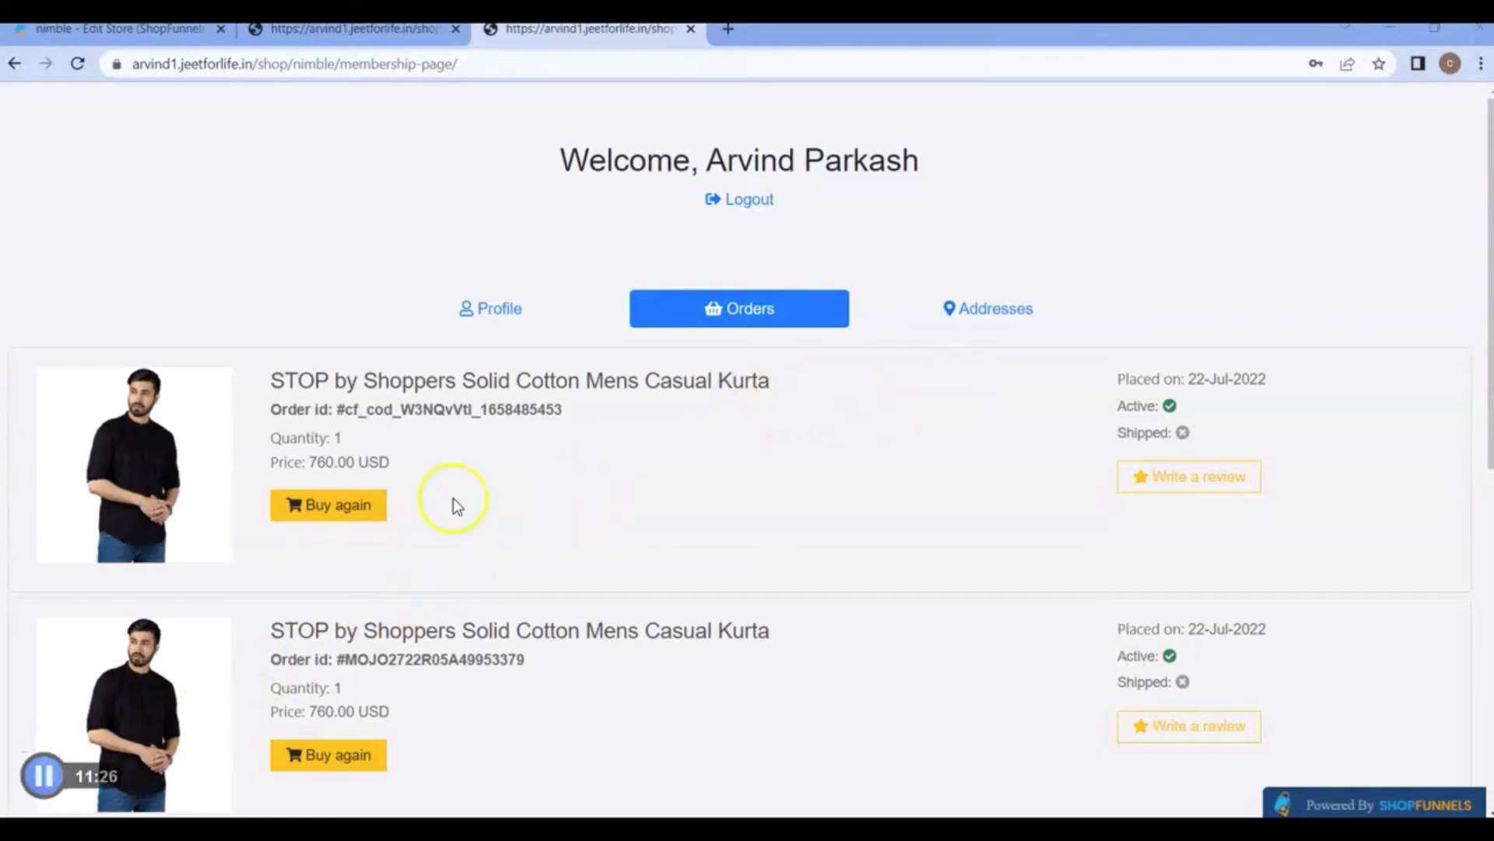
left_click(157, 35)
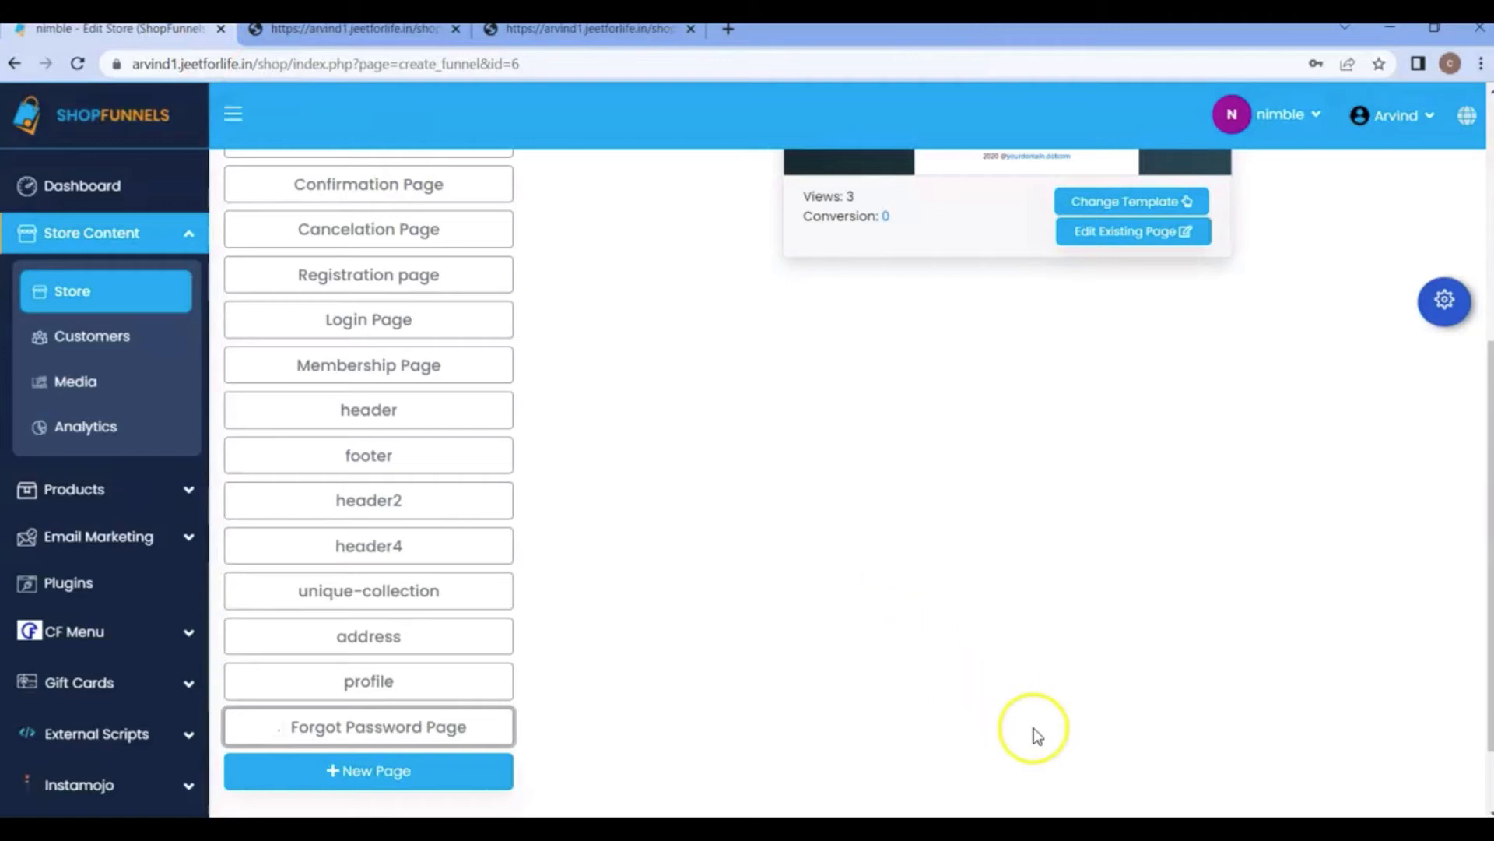
- Open the existing Membership Page in the page editor and look through the Membership Page Variables components
scroll(413, 373, "up", 1)
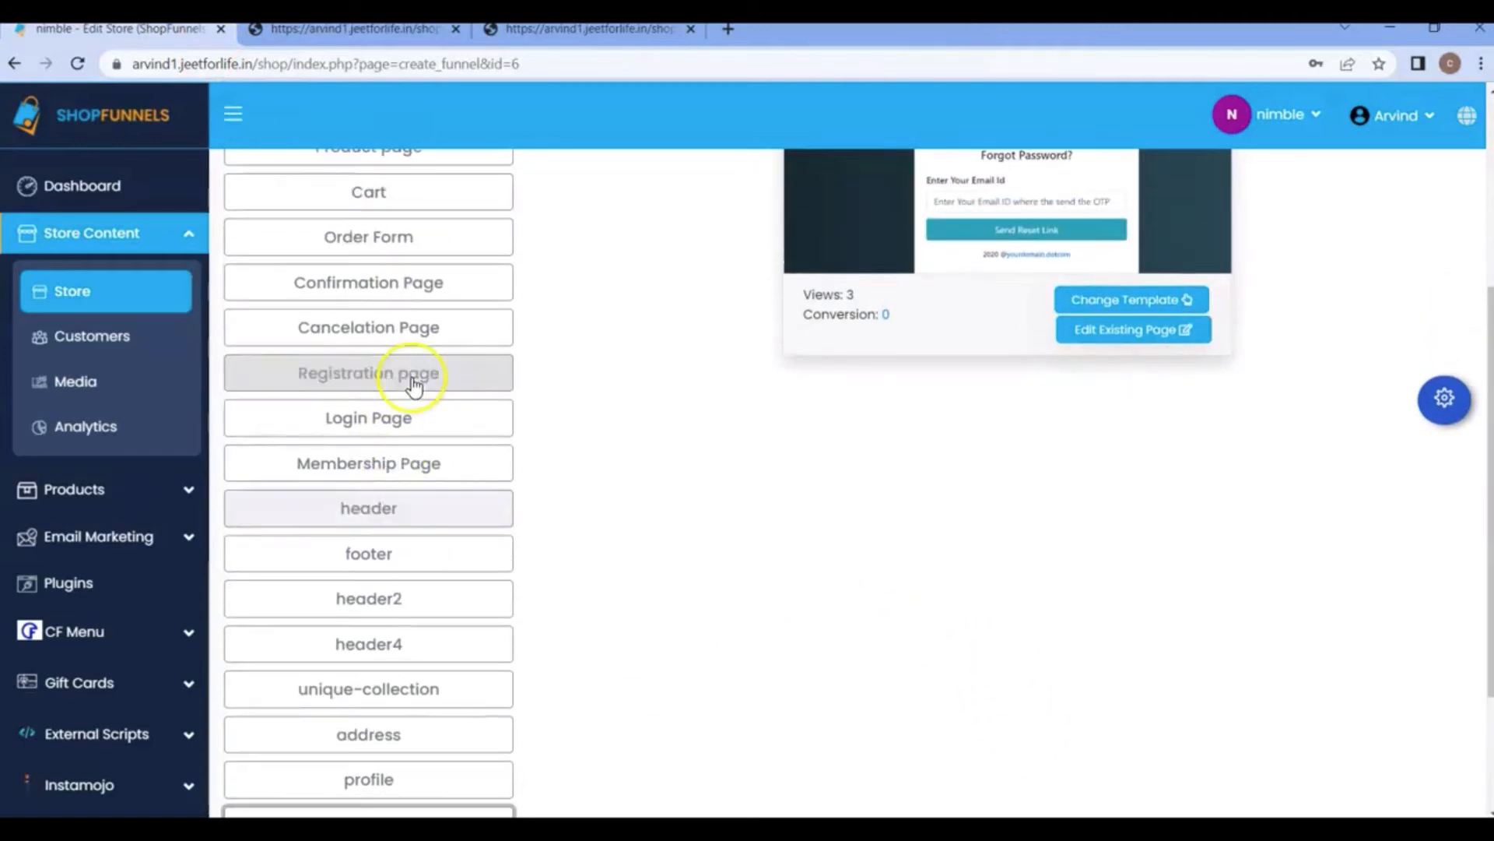
left_click(406, 462)
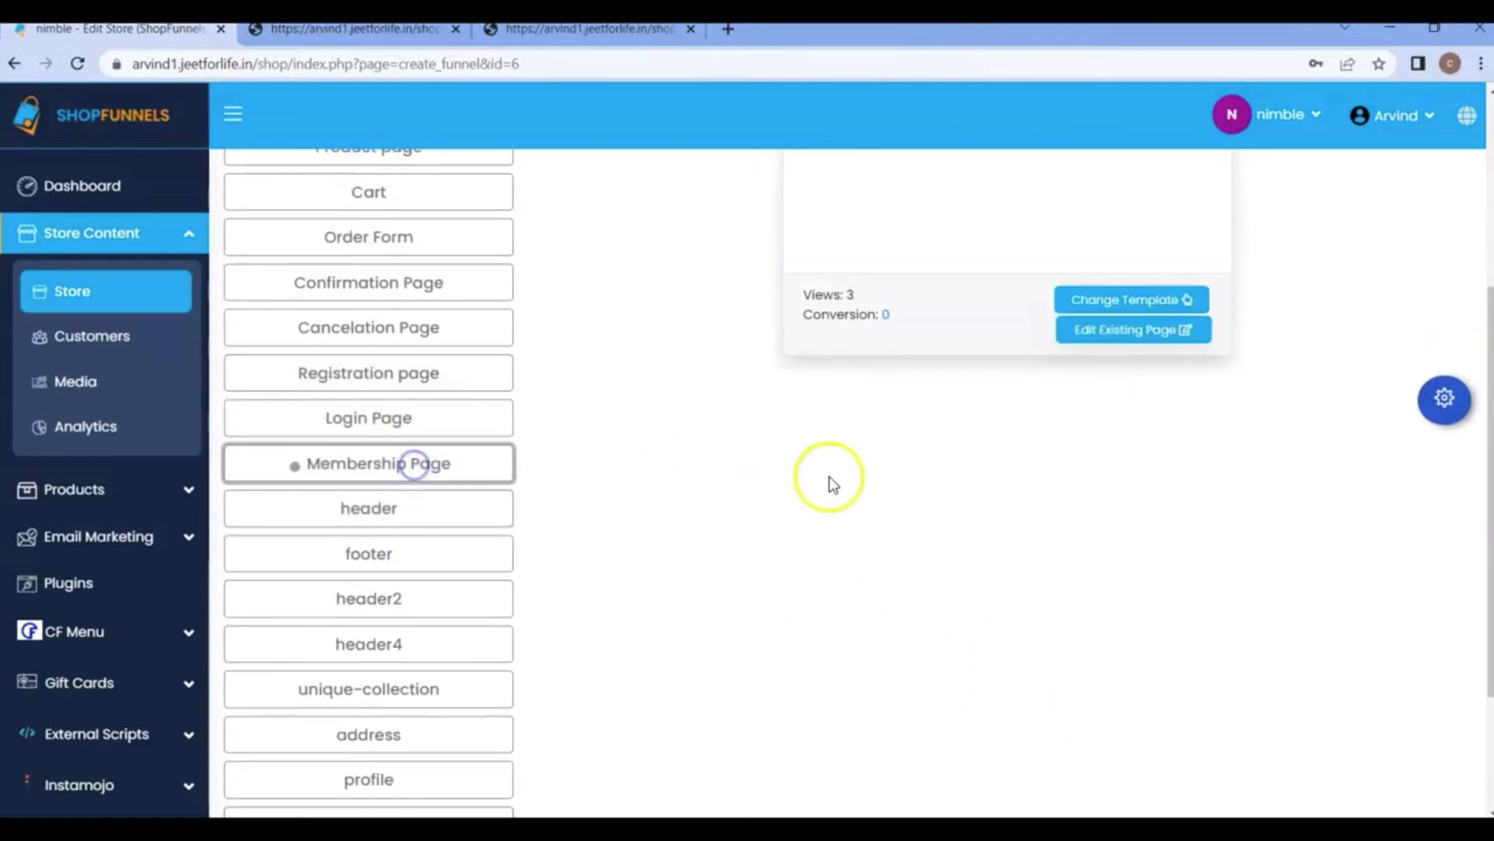
left_click(1129, 335)
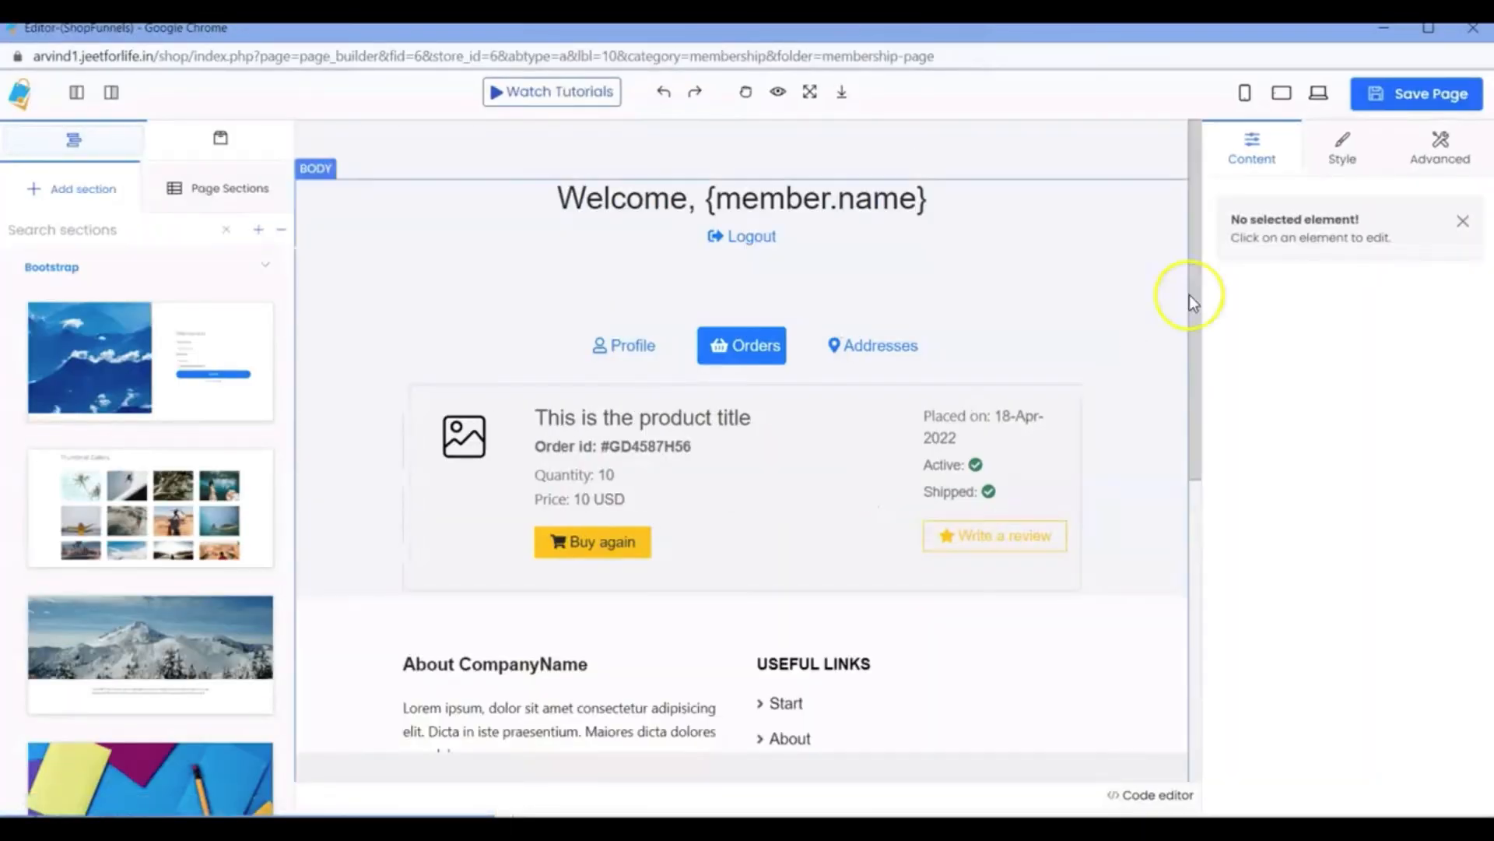
left_click(221, 144)
scroll(211, 364, "down", 15)
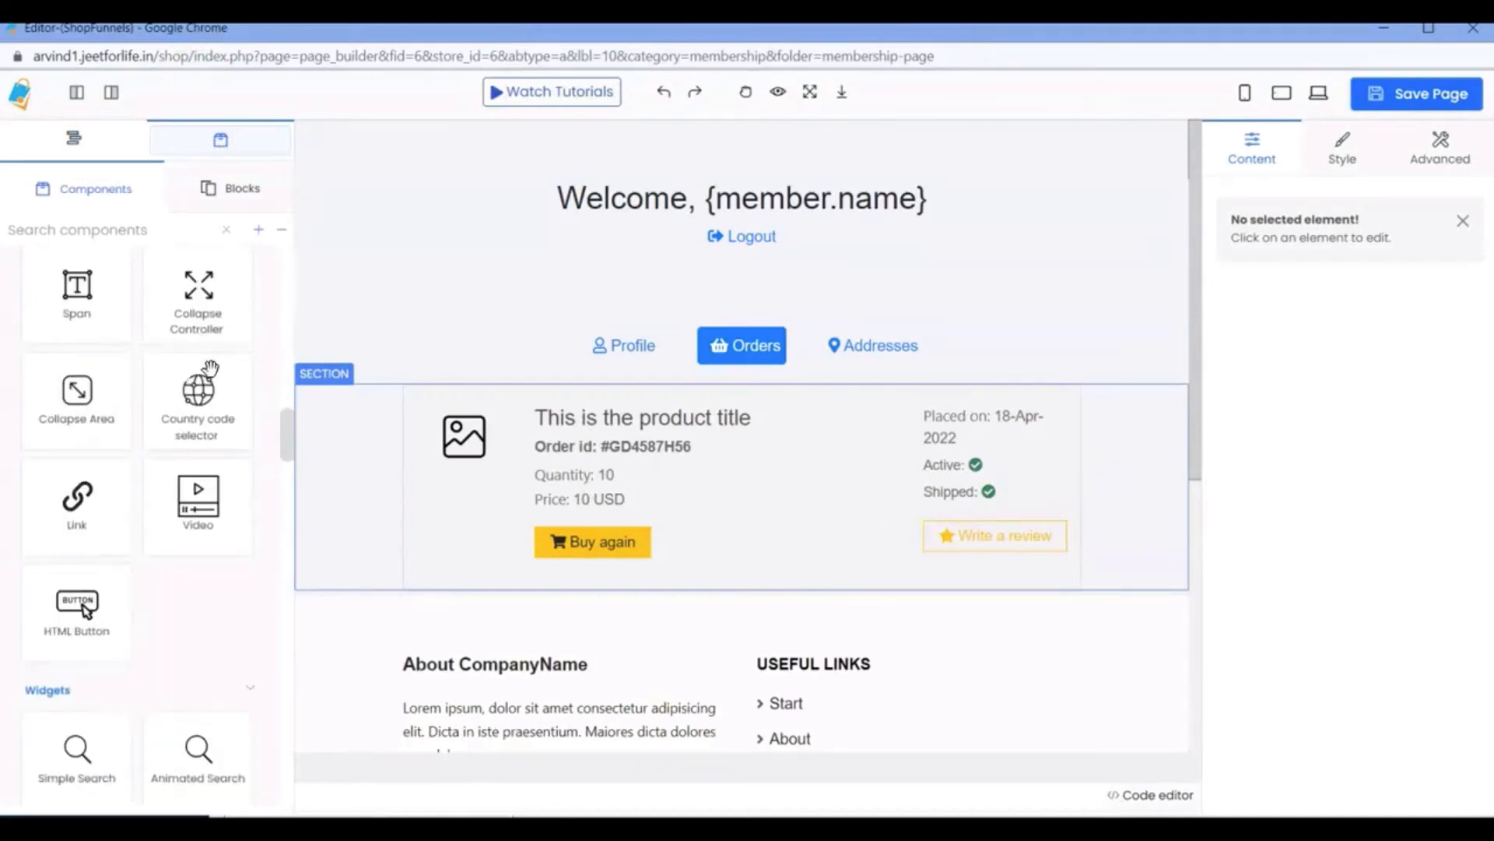
scroll(212, 364, "down", 20)
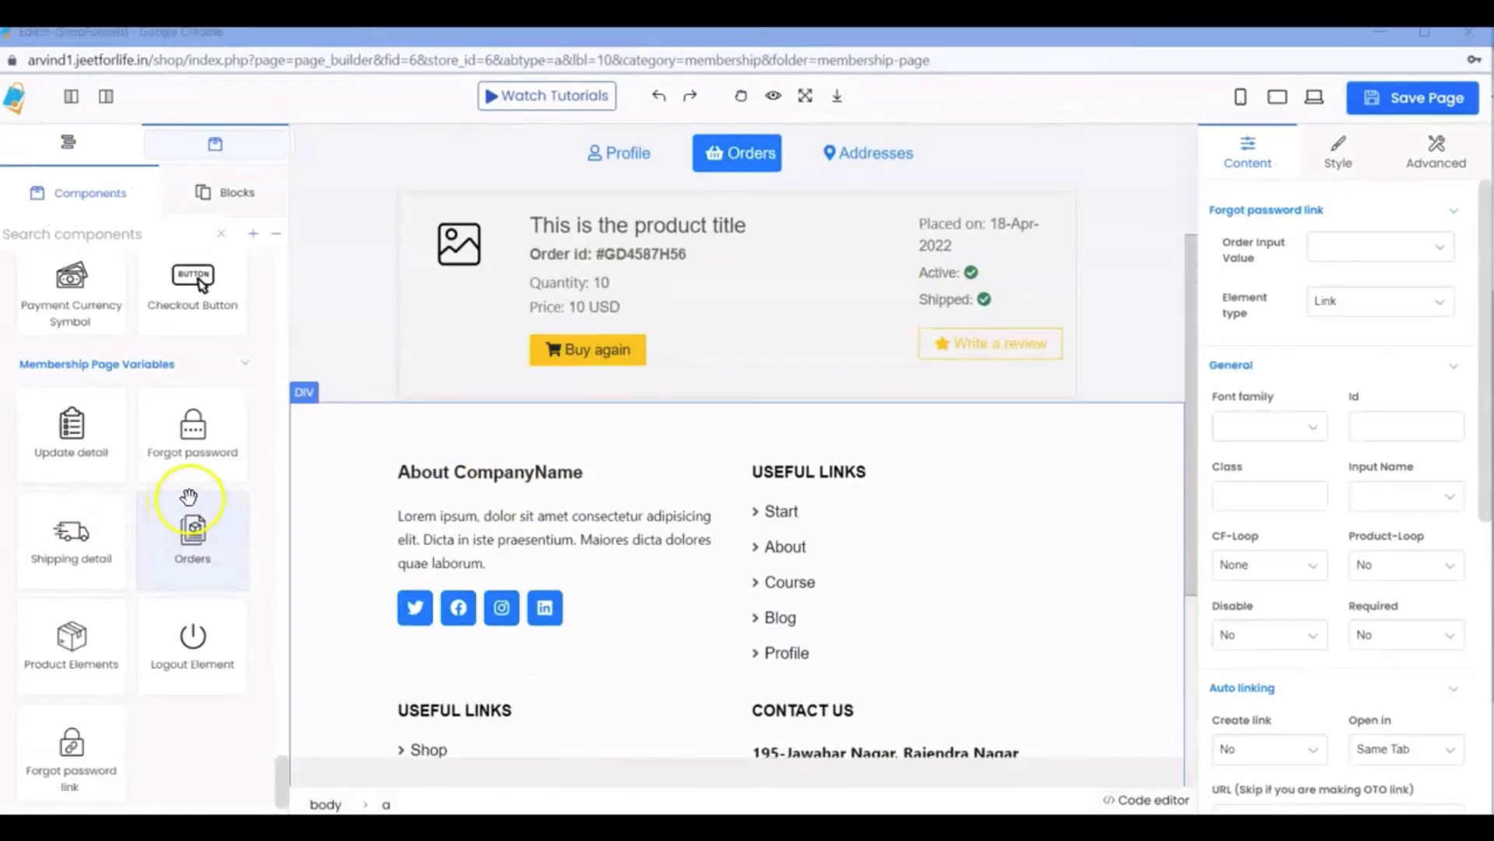
scroll(195, 490, "up", 3)
scroll(204, 487, "down", 3)
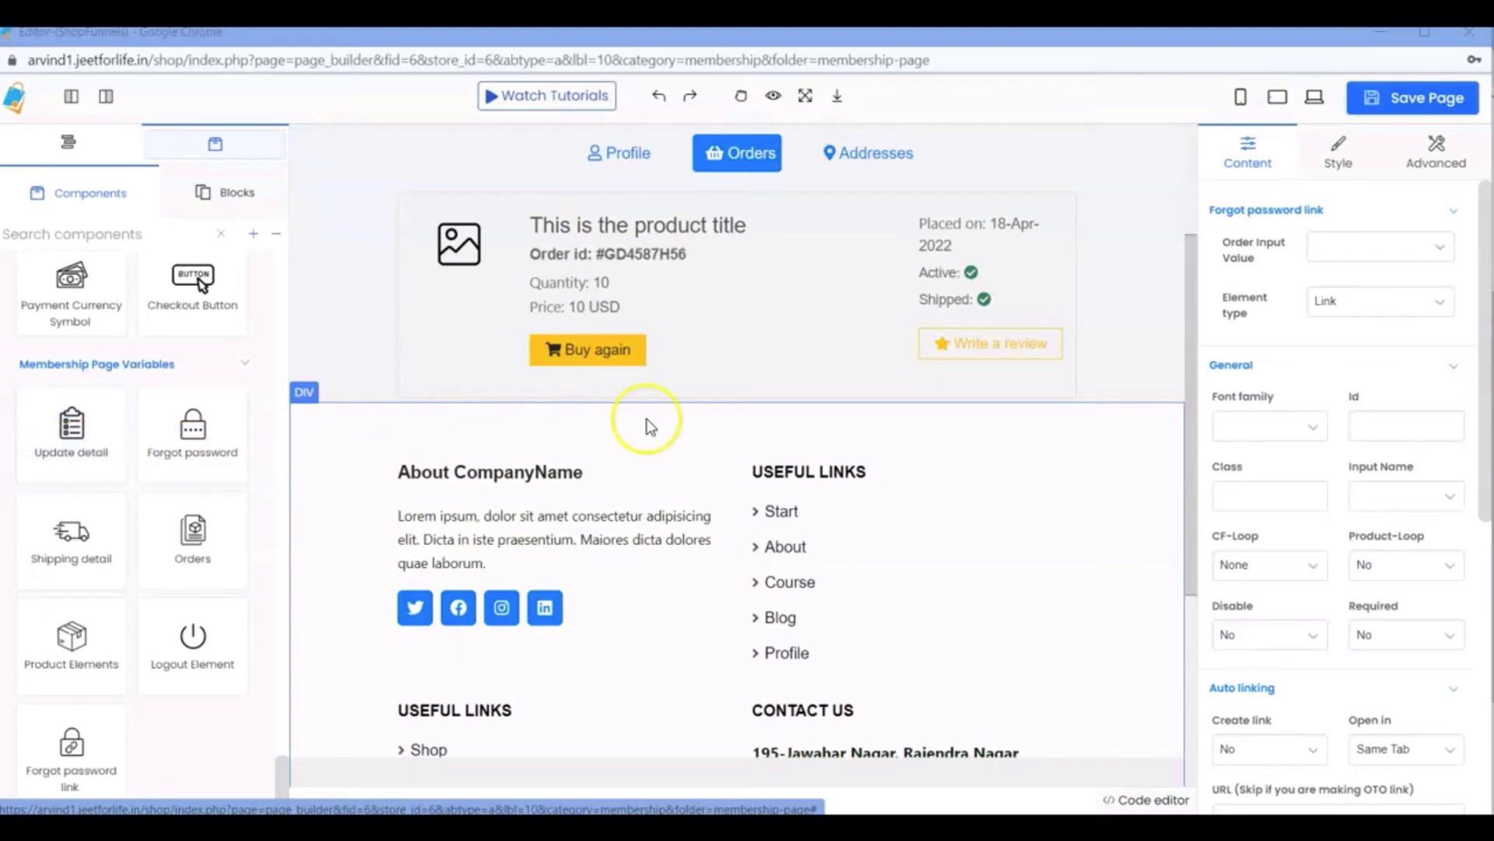
- Insert the Update detail component directly below the product order section of the membership page
left_click(1163, 383)
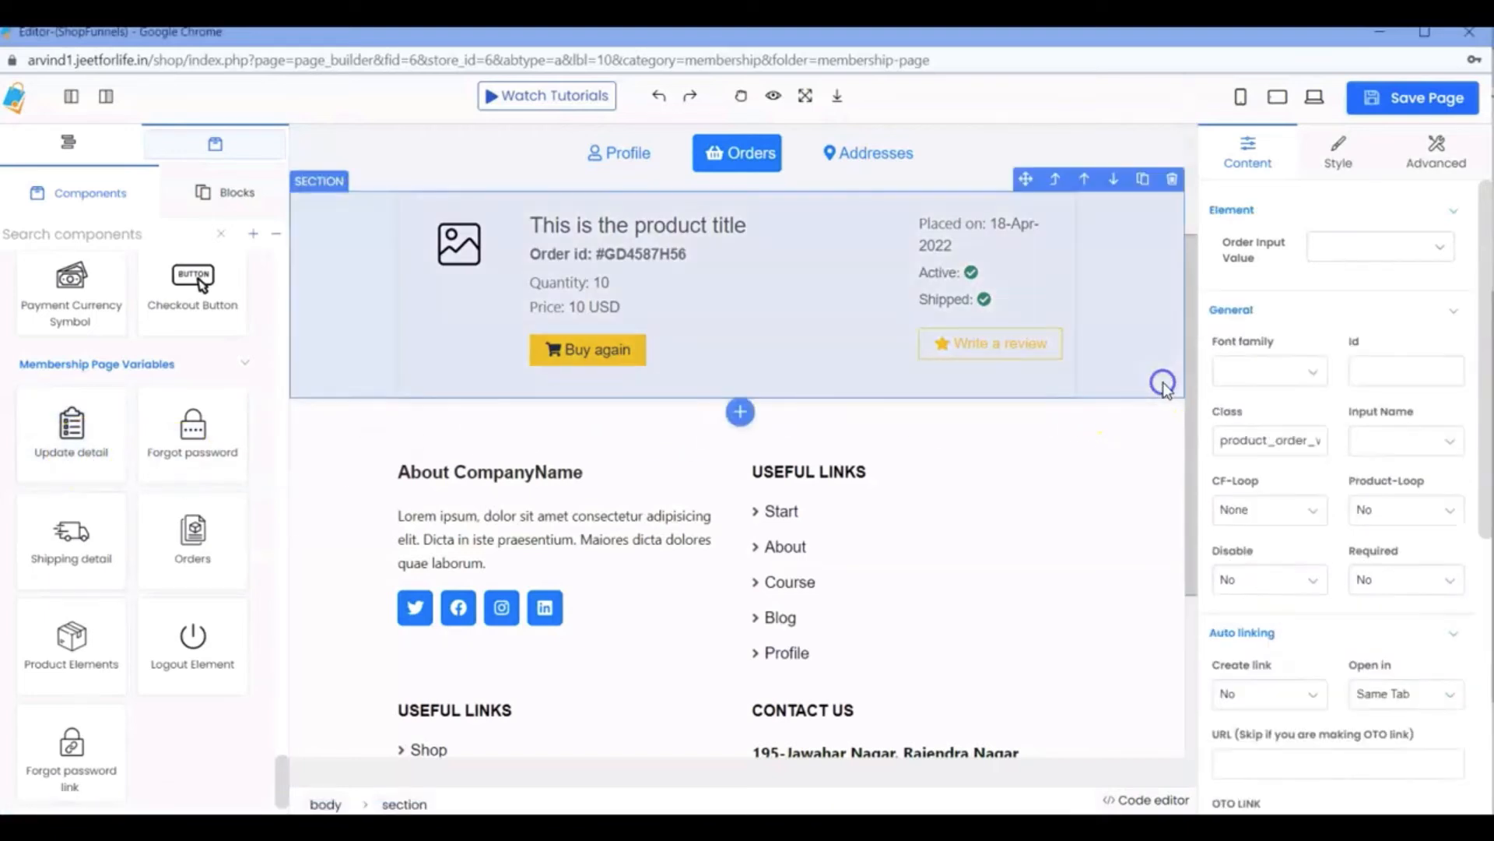
left_click(732, 414)
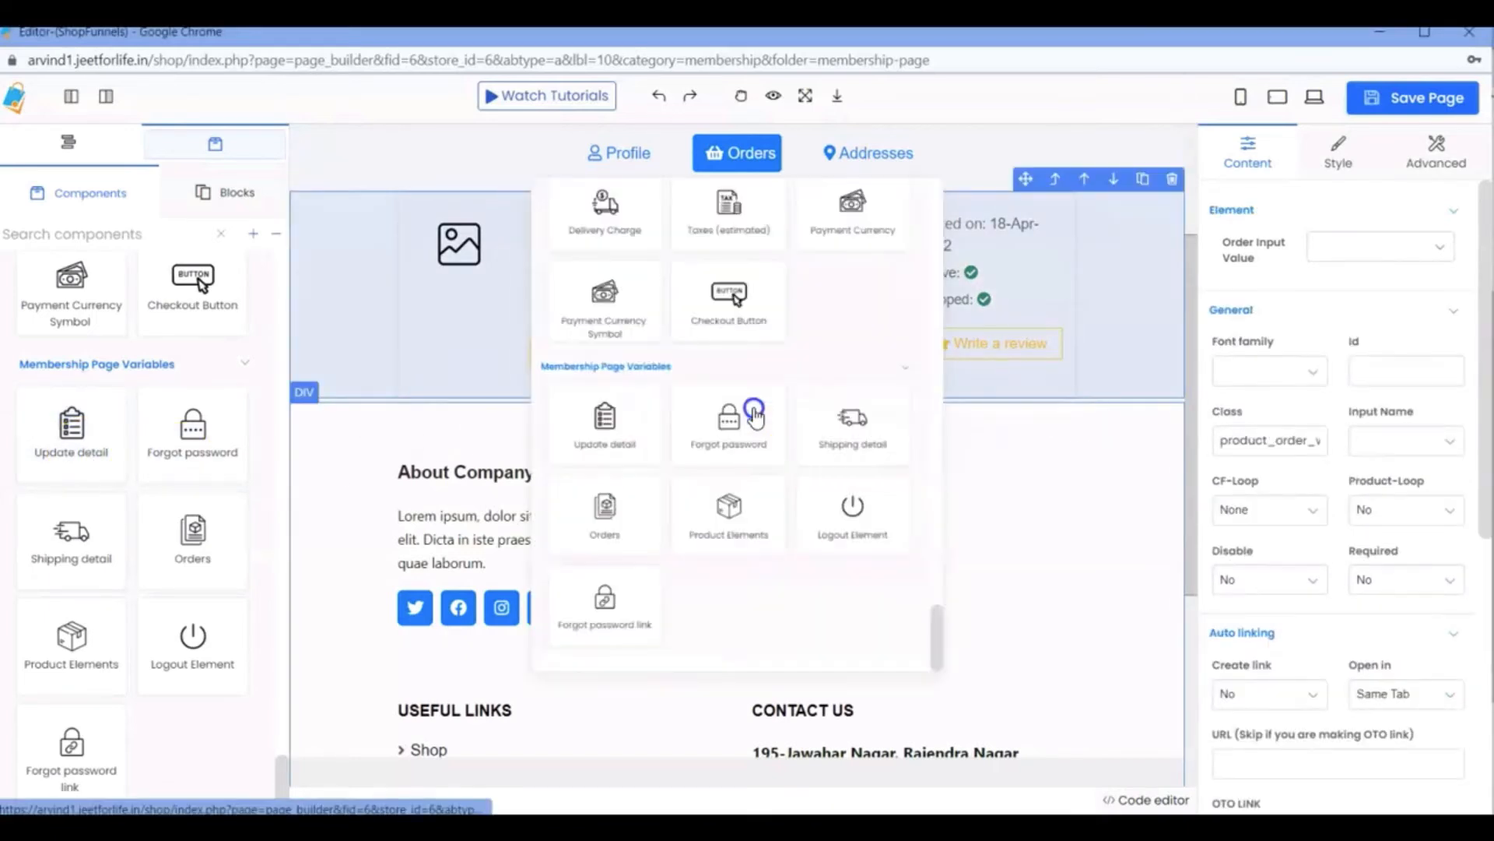
scroll(634, 424, "up", 10)
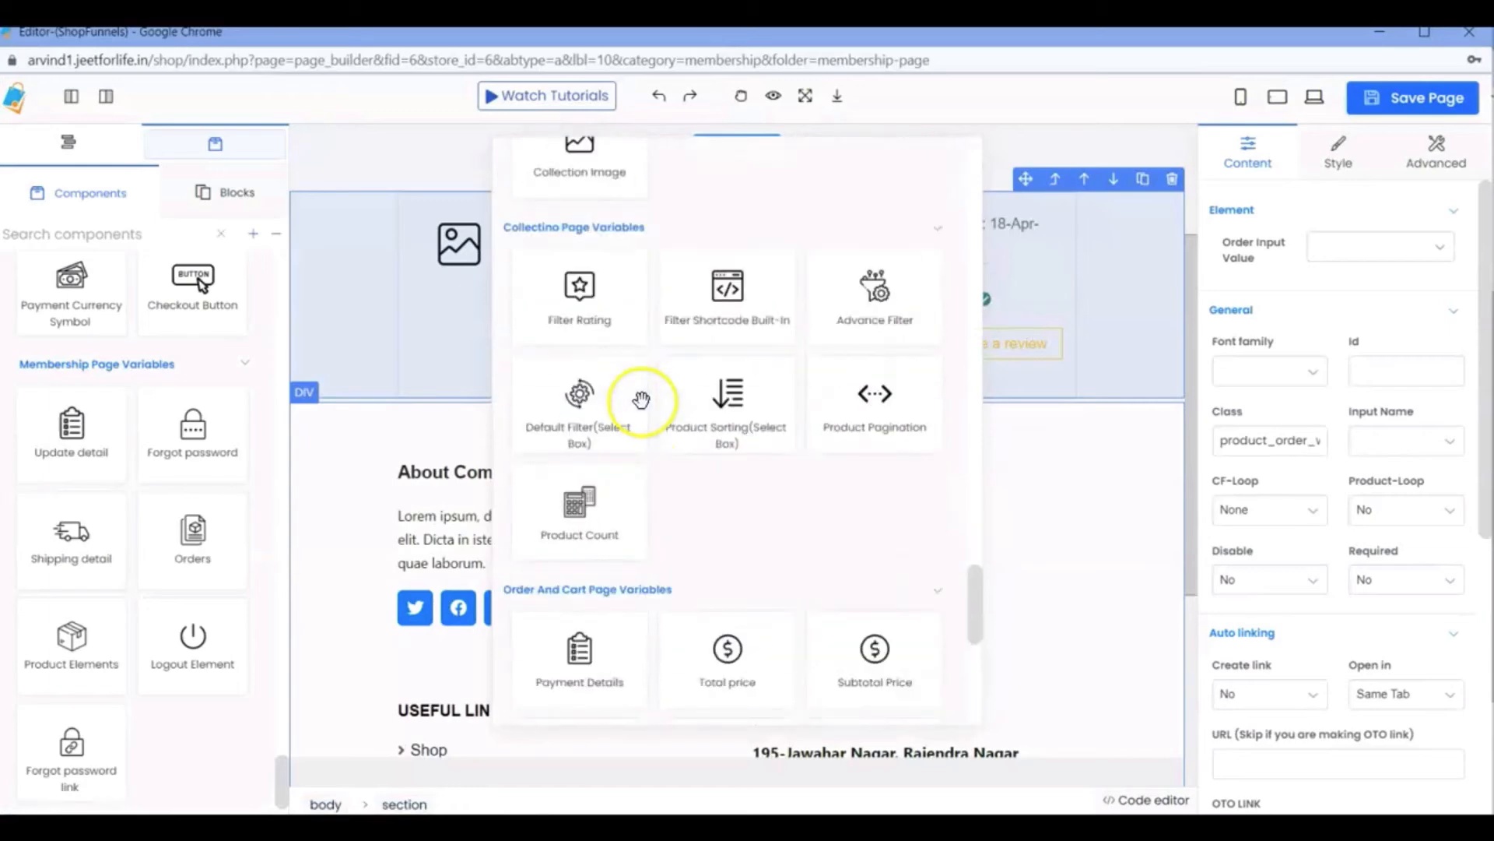
scroll(594, 311, "up", 5)
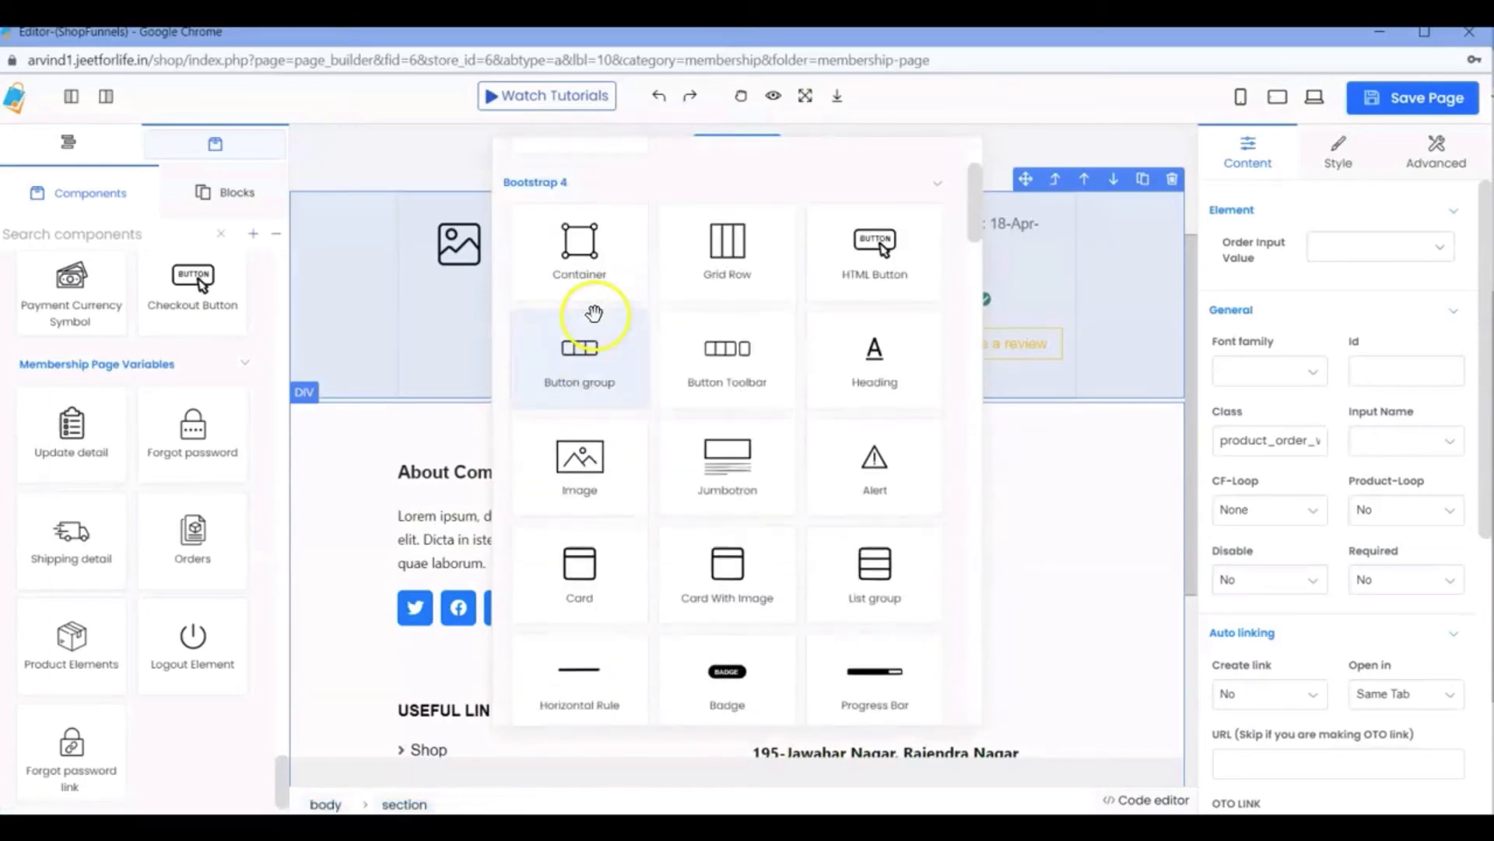
scroll(592, 257, "down", 10)
scroll(641, 420, "down", 10)
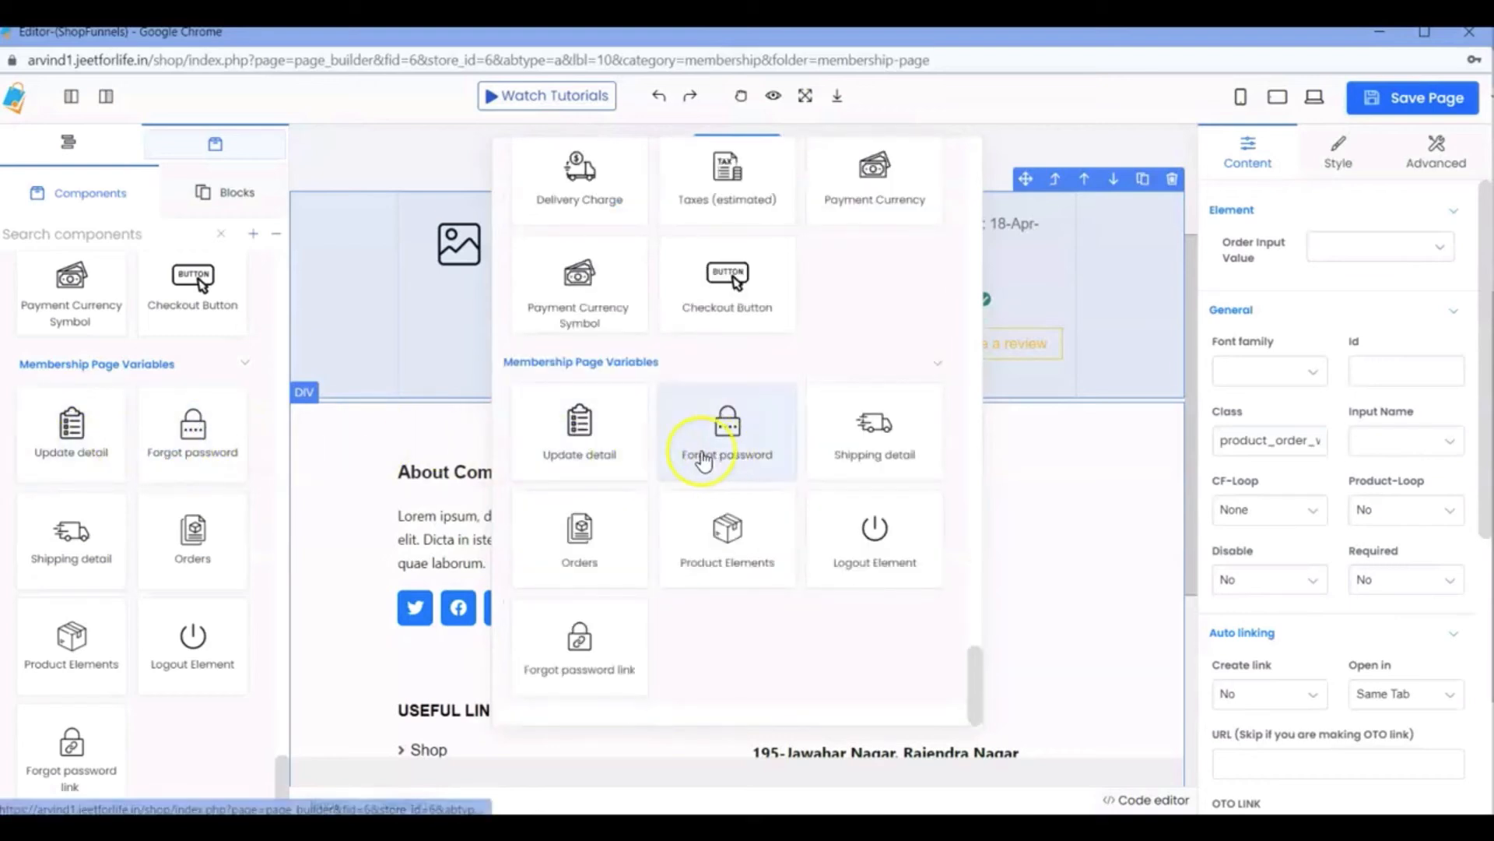
left_click(597, 430)
scroll(1144, 390, "down", 3)
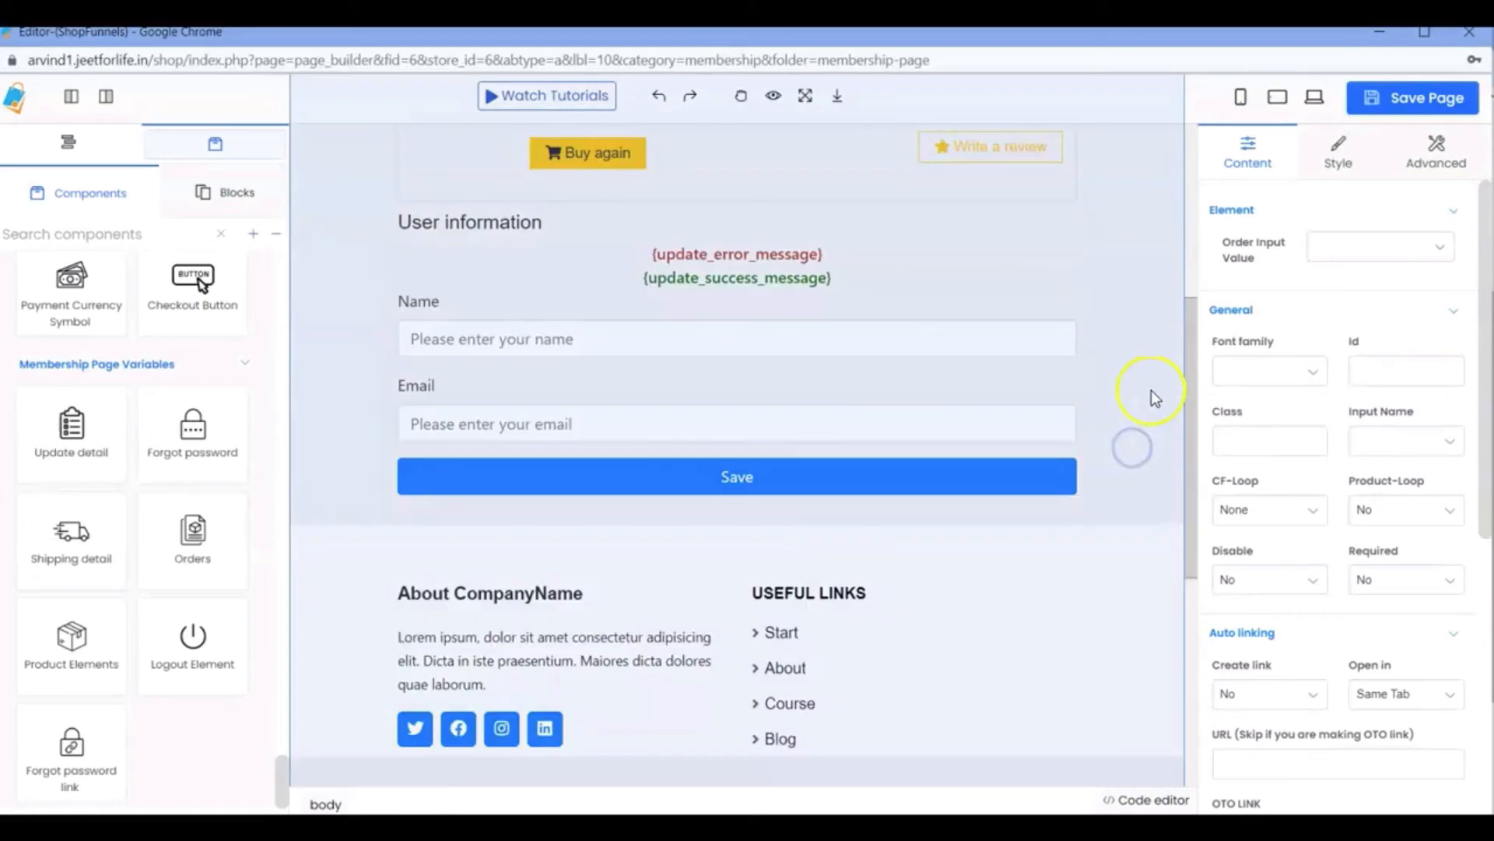
- Delete the User information form container from the membership page and reselect the product order section
left_click(1083, 243)
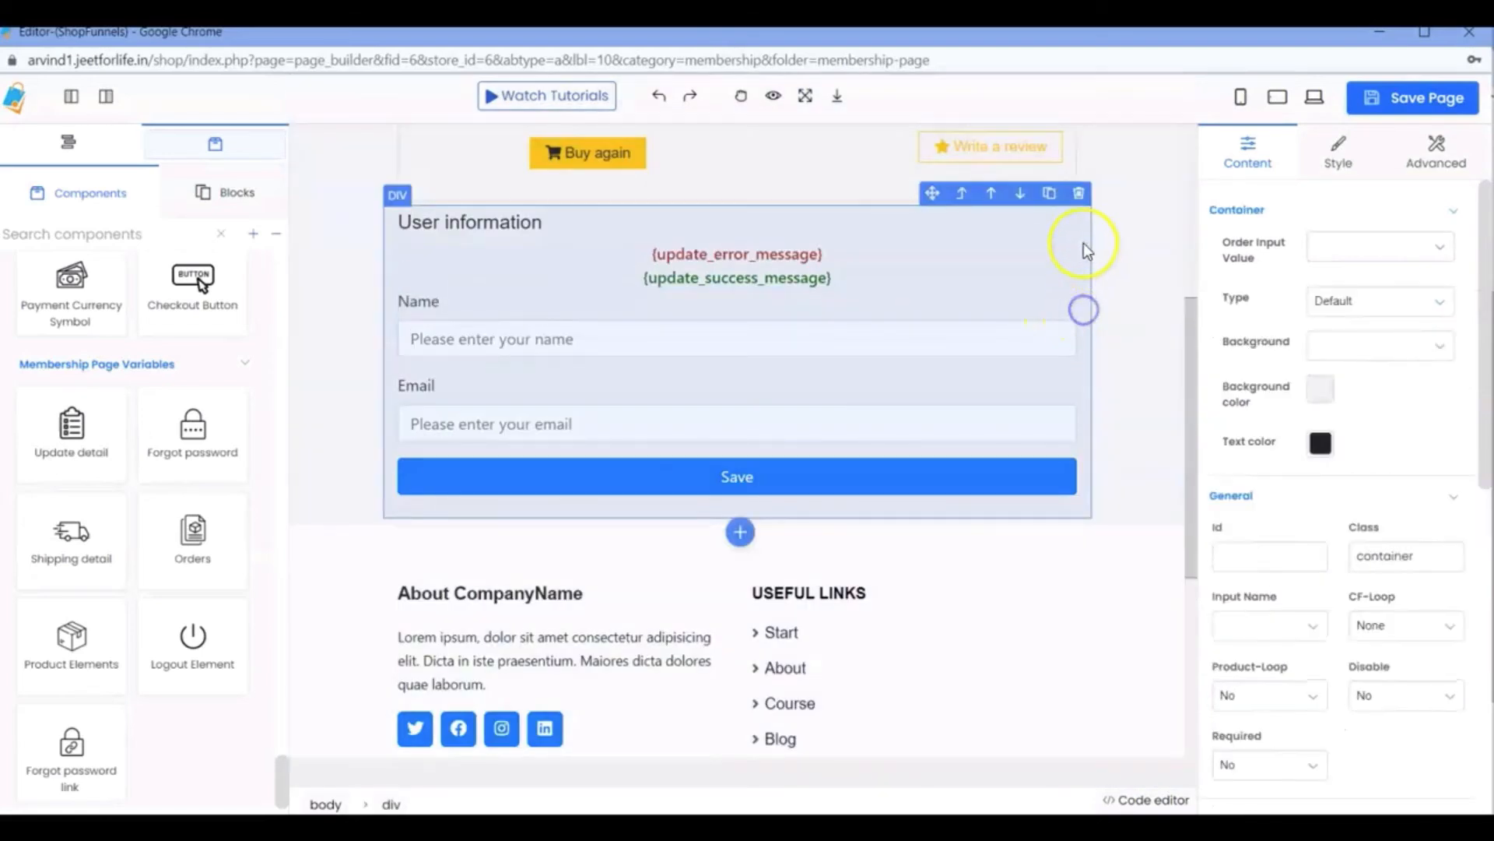
left_click(1081, 196)
left_click(1155, 196)
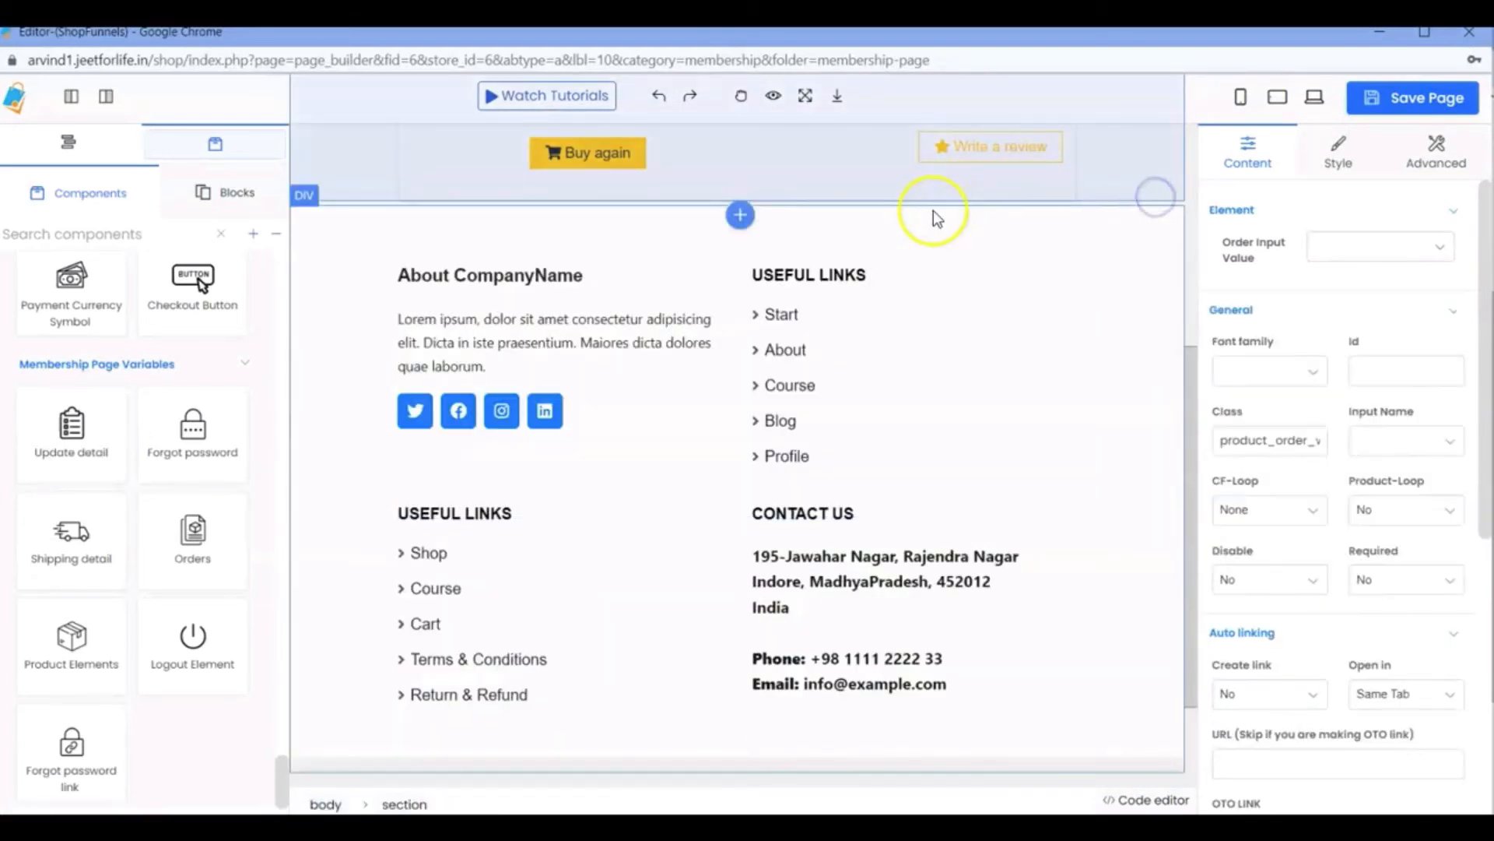
- Insert the Forgot password component below the product order section, and return to the store's page list
left_click(739, 217)
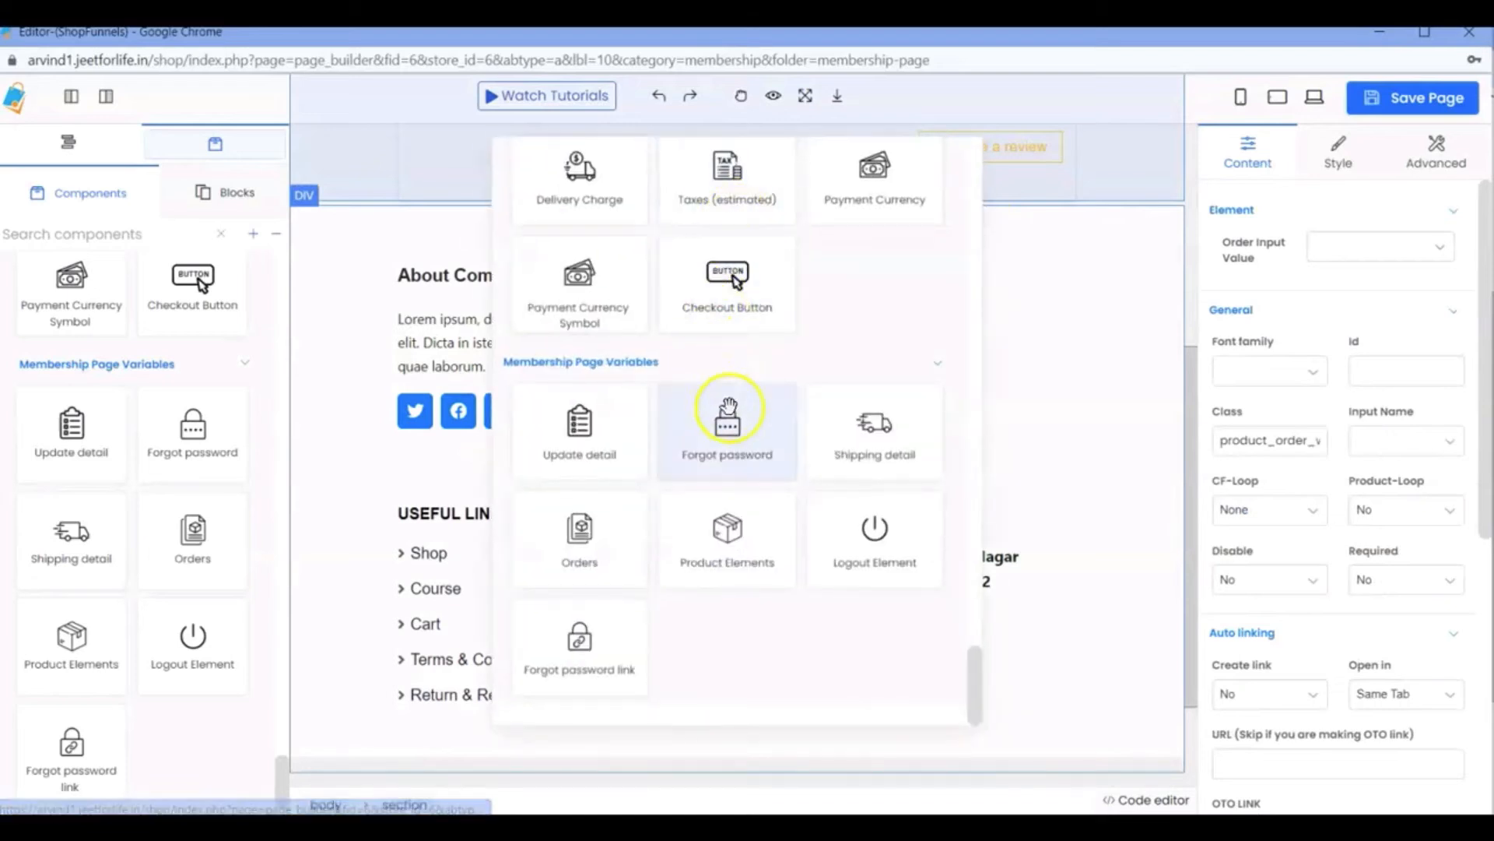
left_click(744, 462)
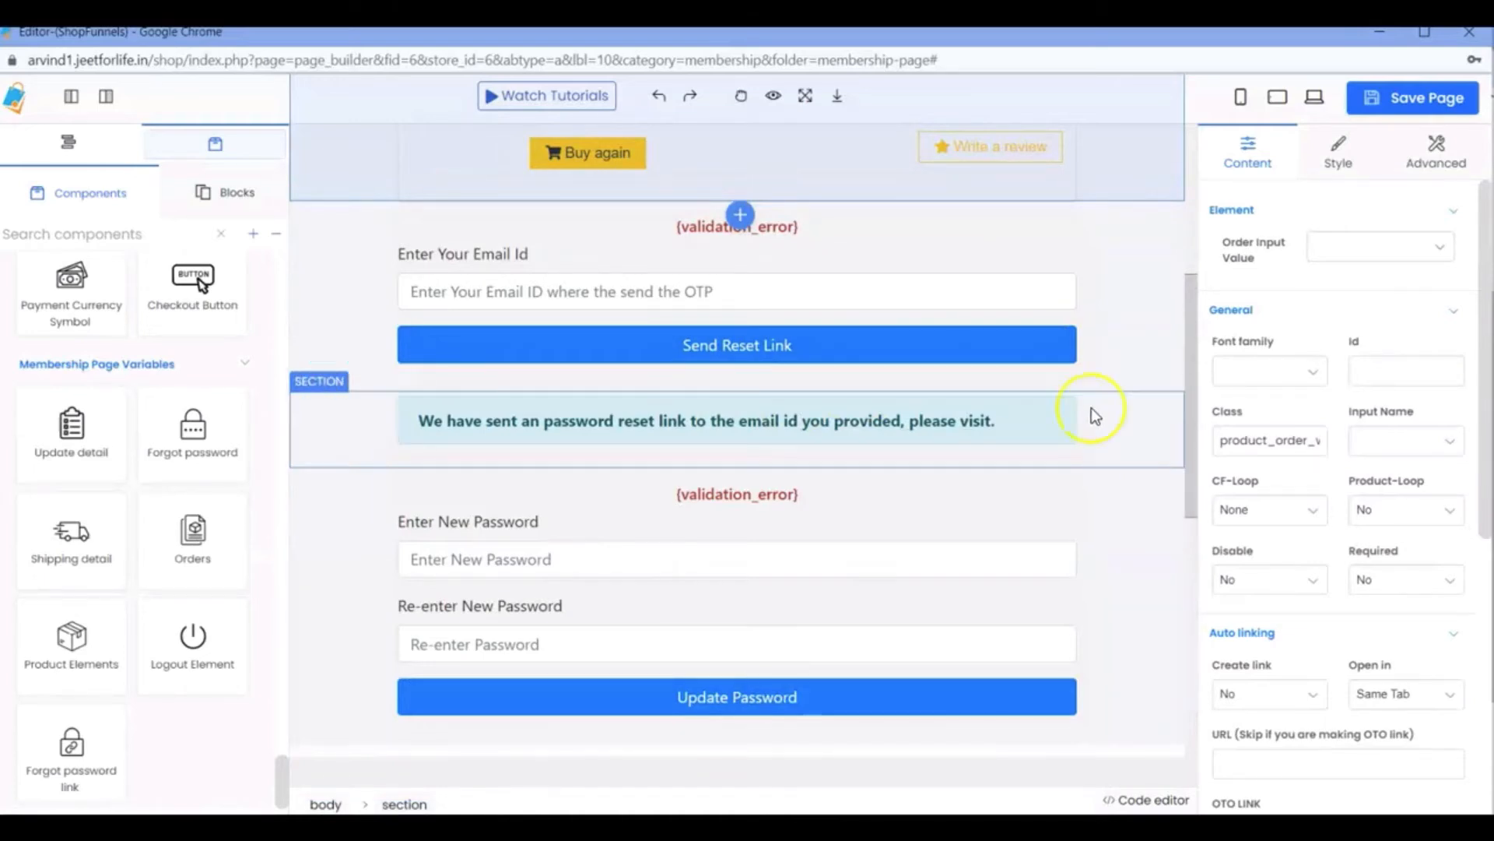
left_click(1286, 174)
left_click(1379, 32)
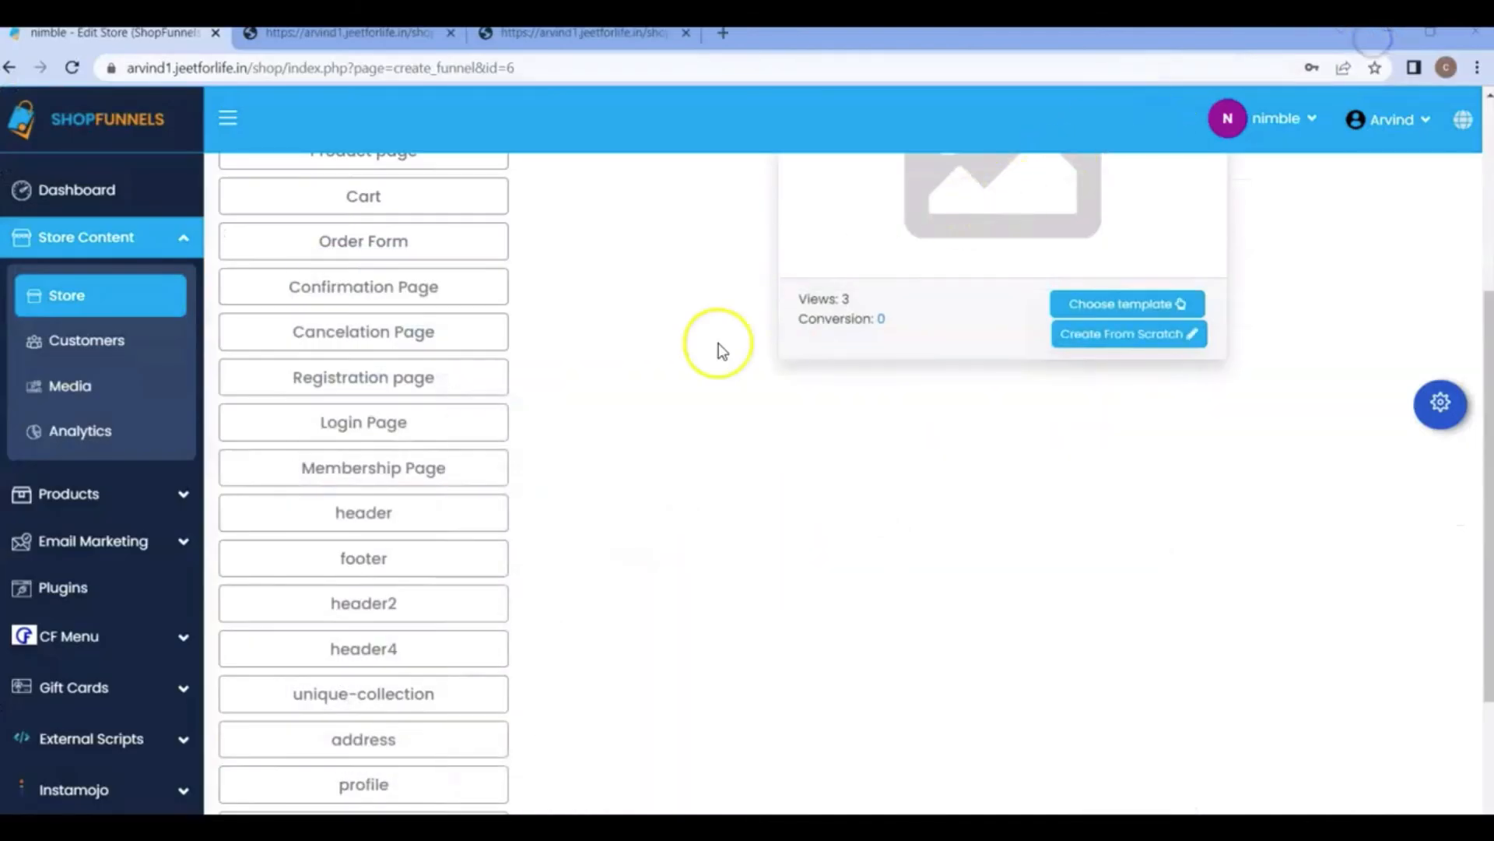
- Add a new page named forgot to the nimble store
scroll(661, 477, "down", 3)
left_click(438, 632)
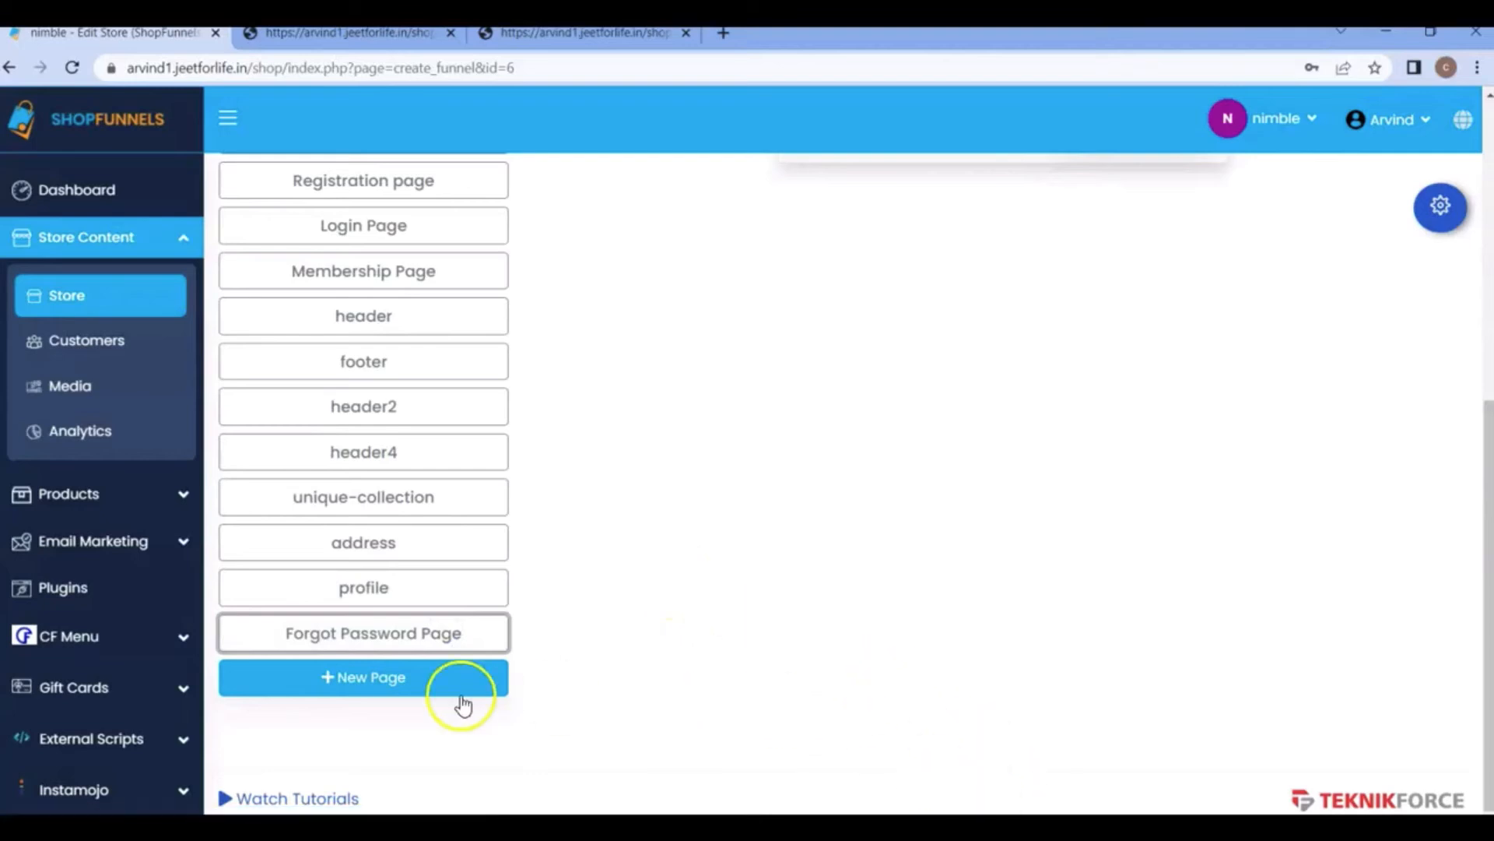
left_click(382, 680)
left_click(366, 678)
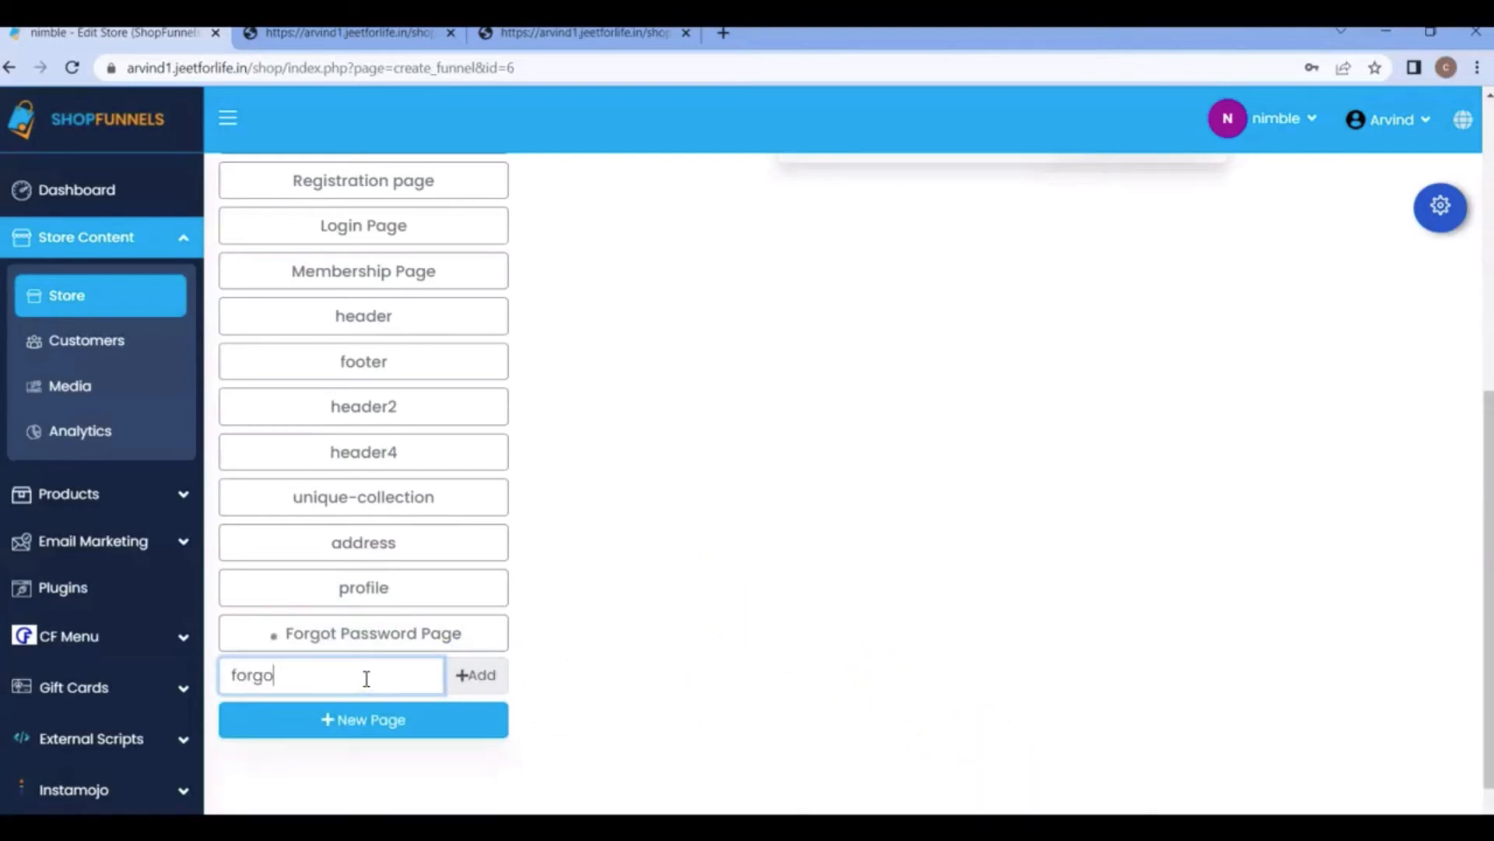
left_click(467, 679)
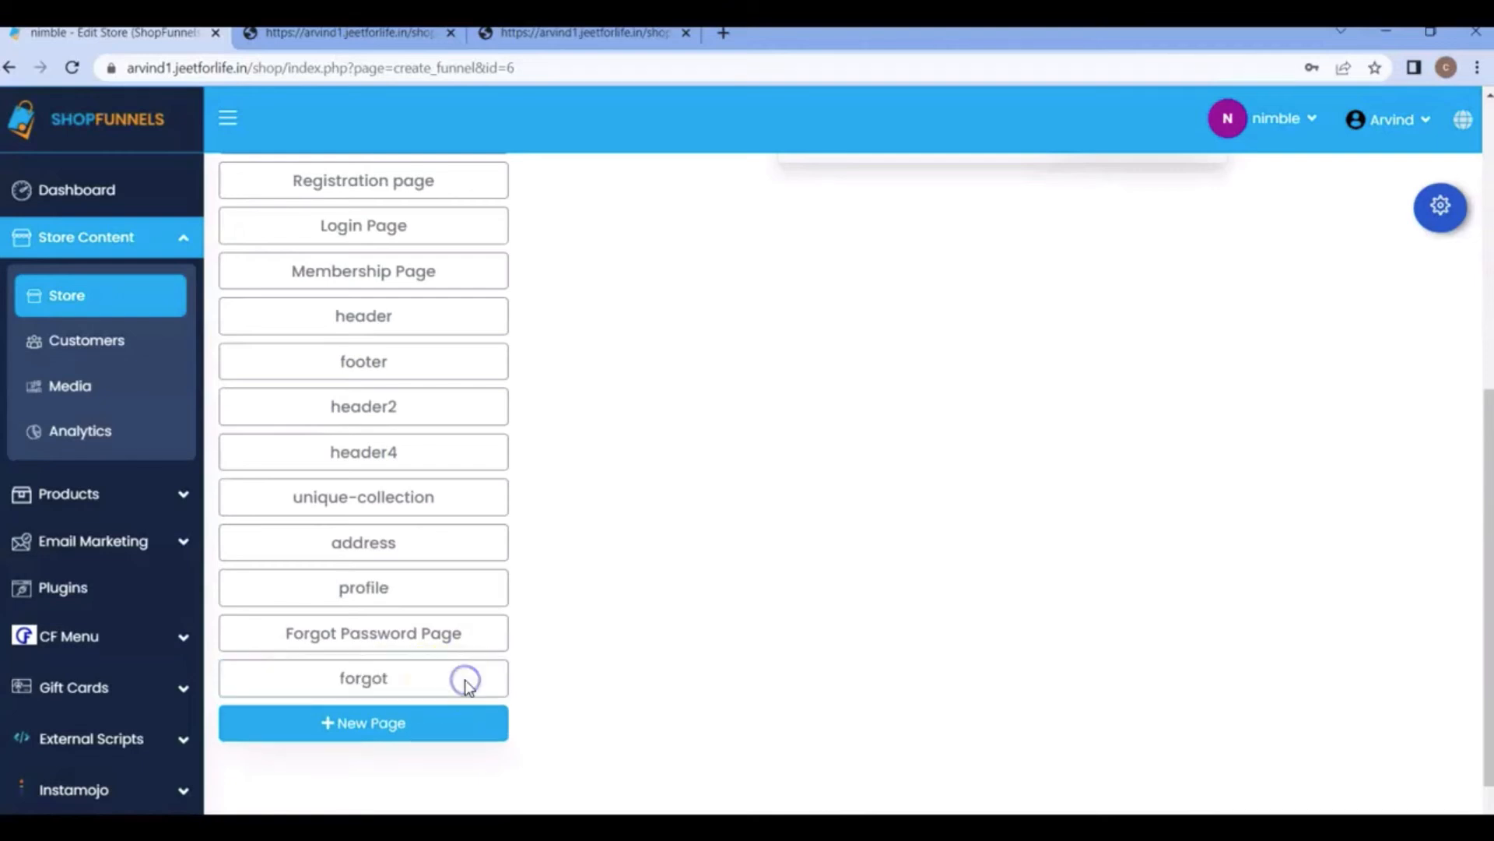
- Set the forgot page's category to Forgot password, save its settings and return to the page overview
left_click(466, 683)
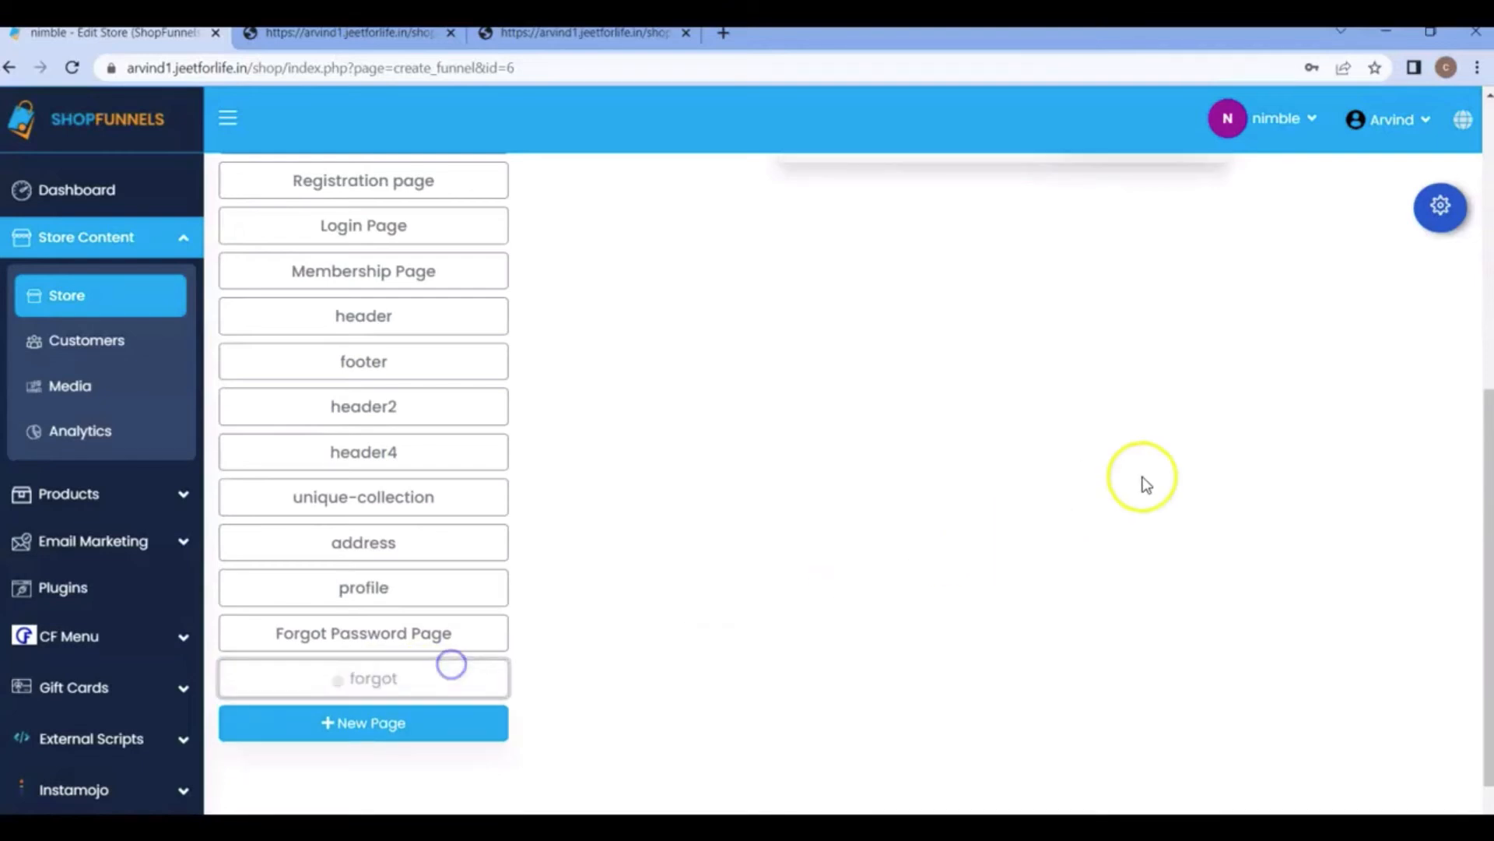
left_click(1460, 215)
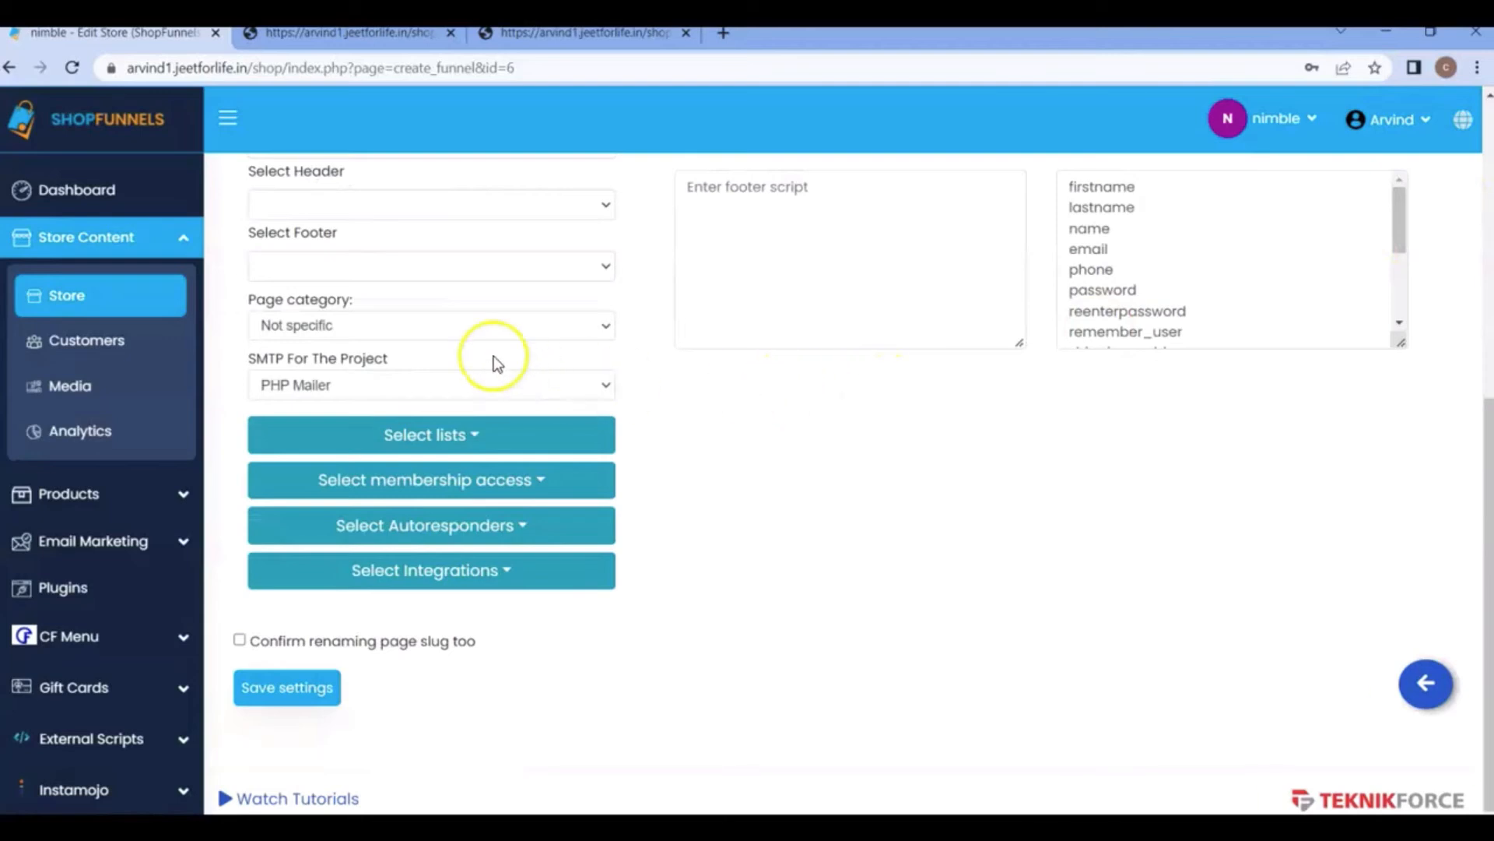
left_click(404, 326)
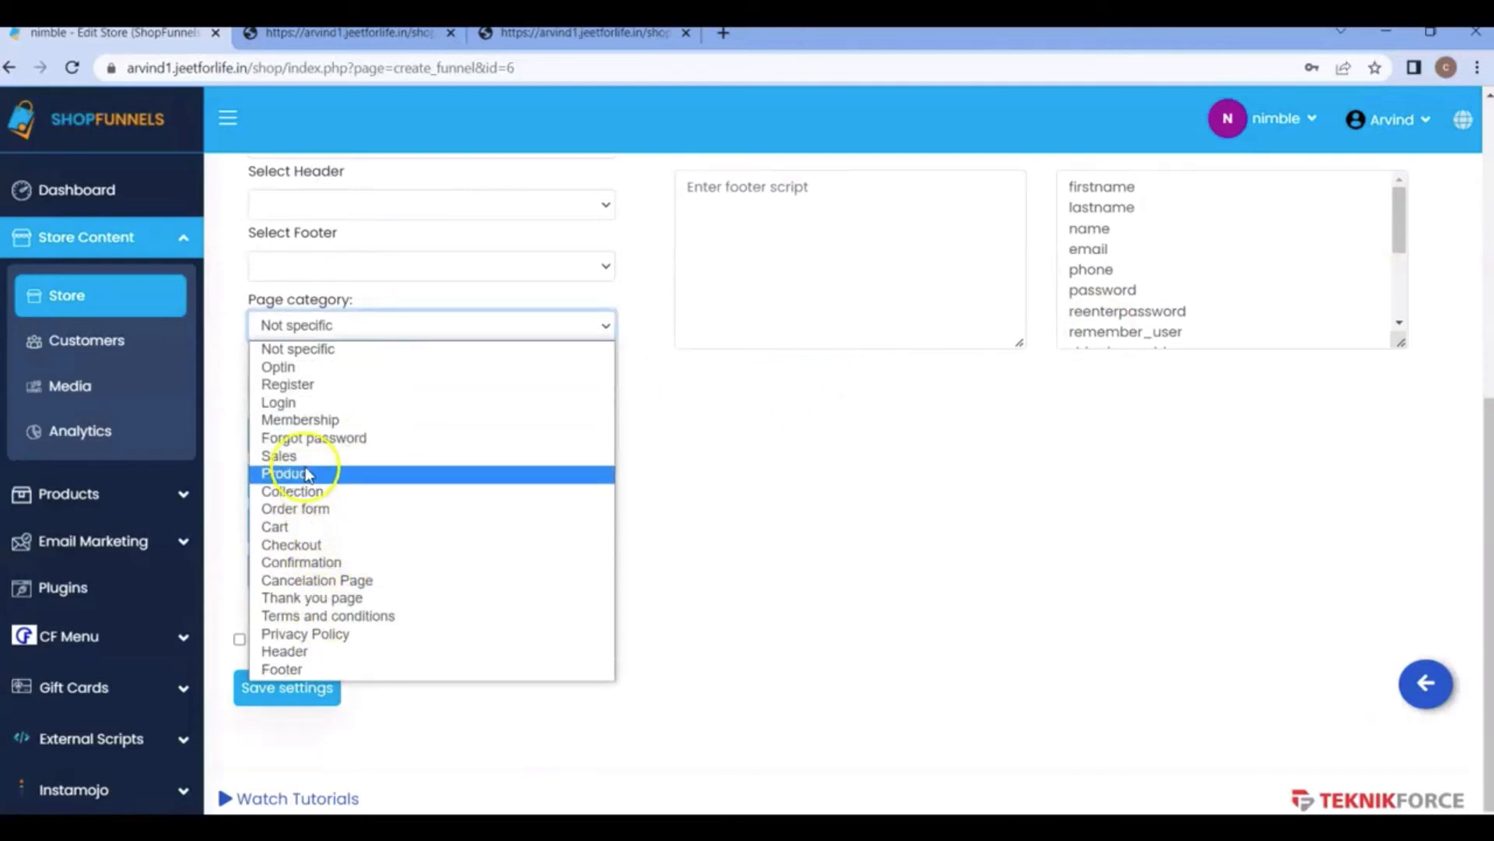
left_click(321, 438)
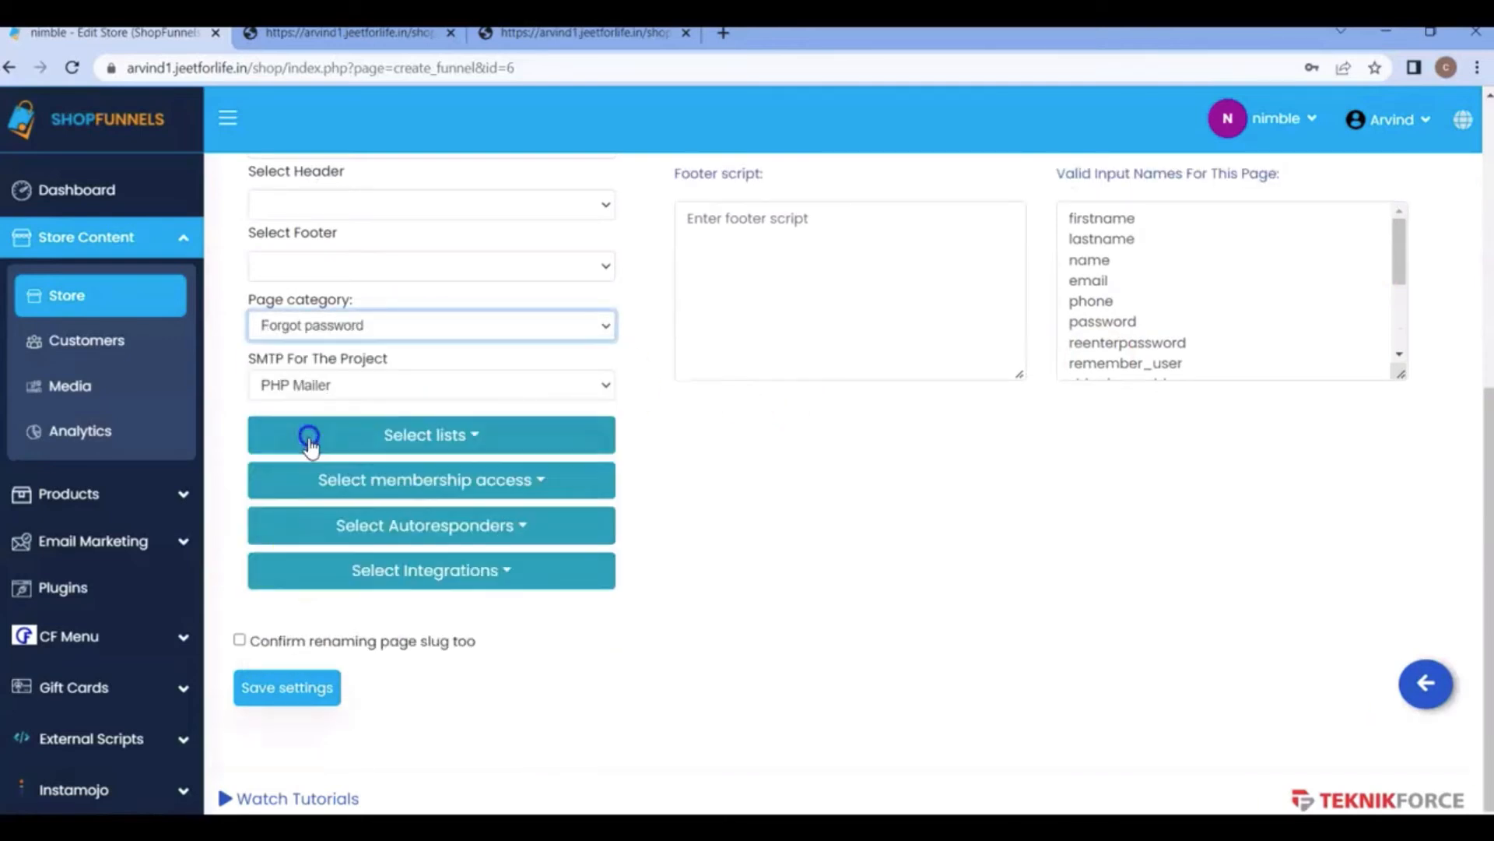
left_click(288, 687)
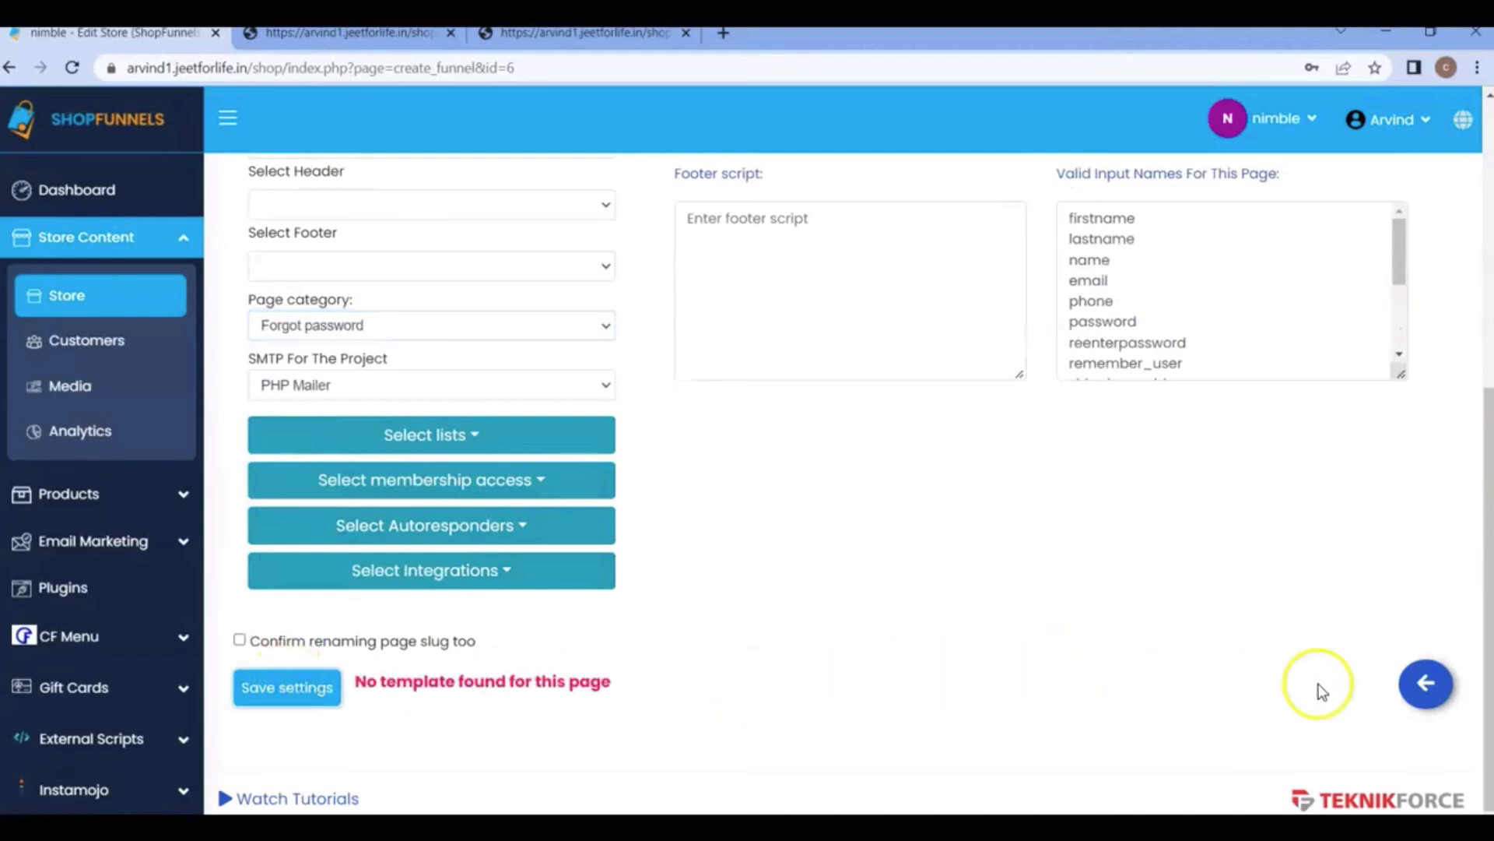
left_click(1403, 682)
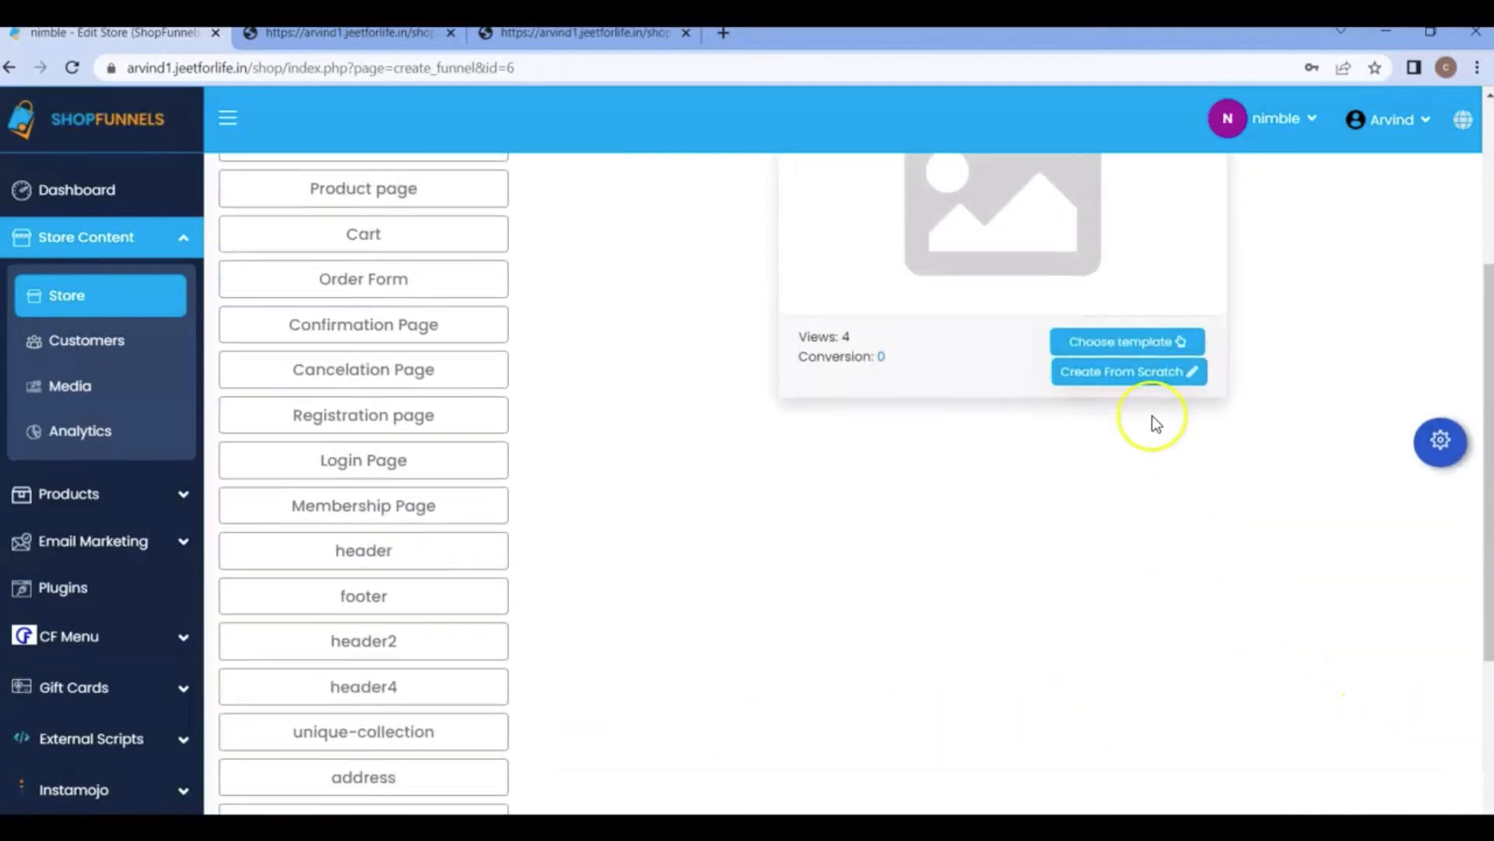
- Start the forgot page from scratch, insert the Forgot password component on the blank page, and leave the editor without saving
left_click(1132, 373)
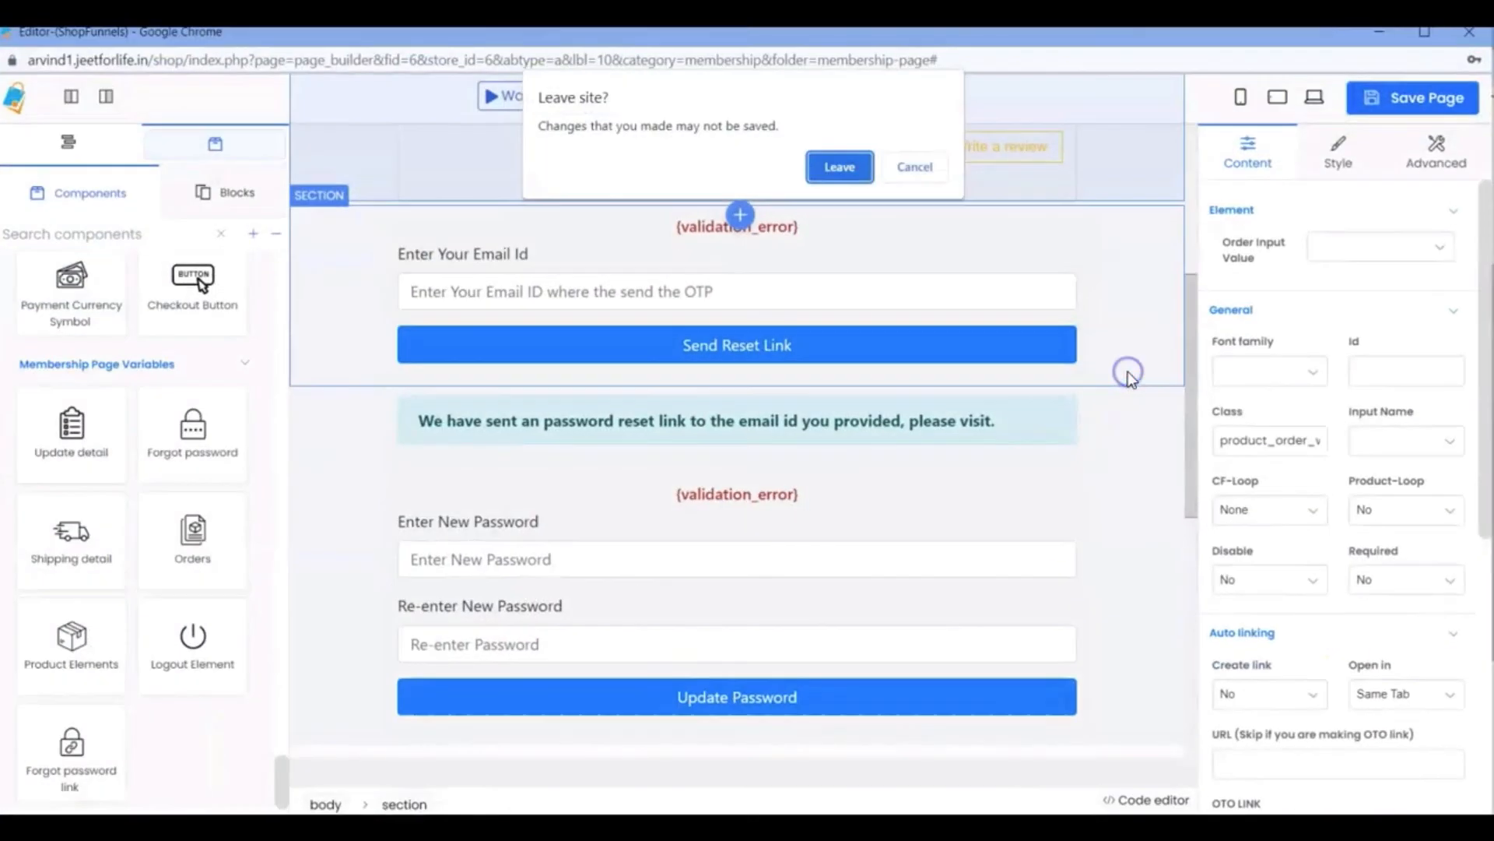
left_click(856, 169)
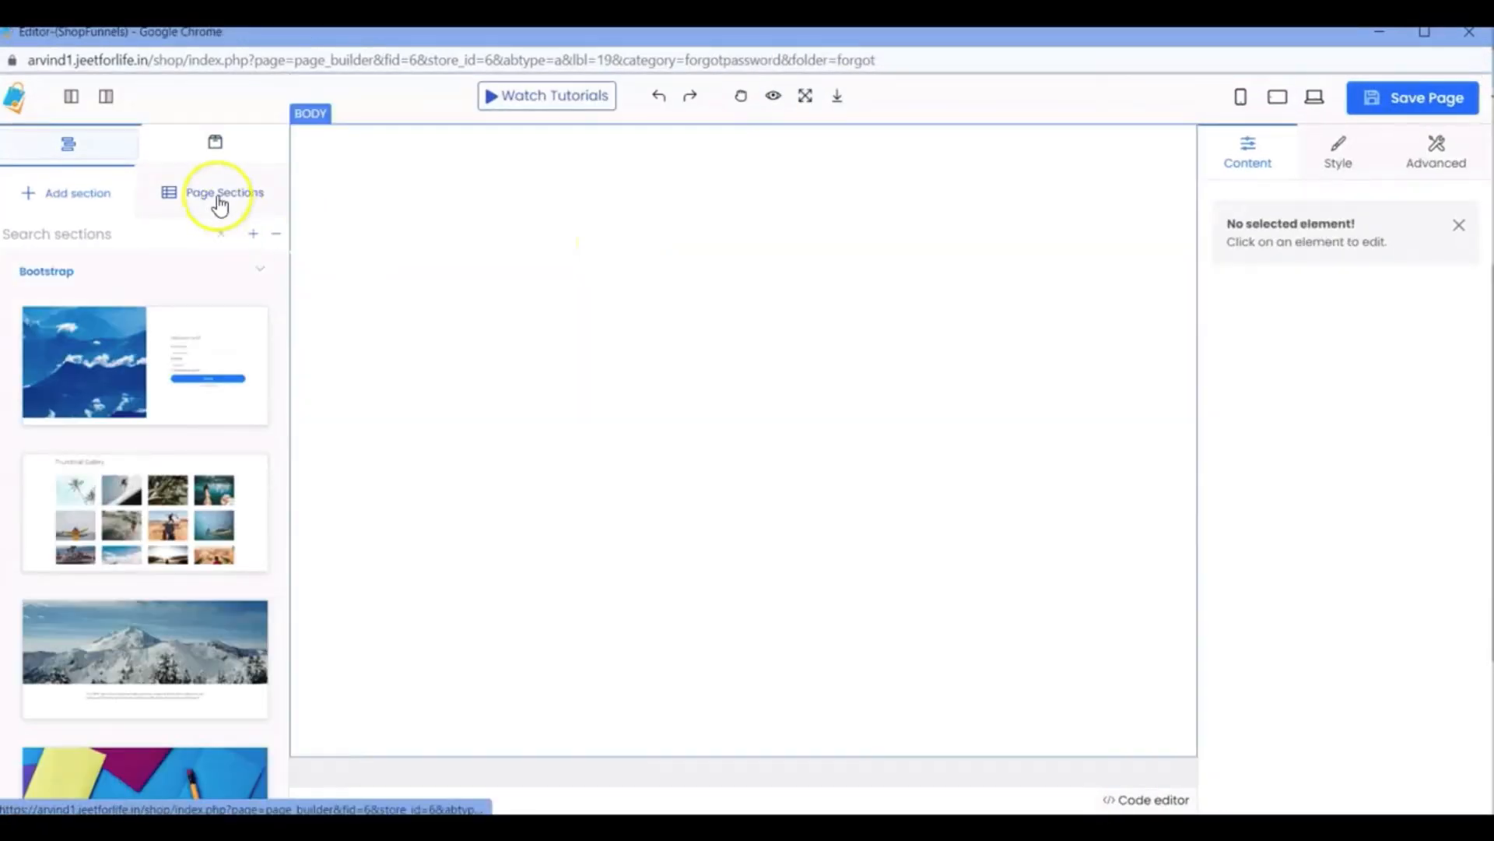
left_click(219, 146)
scroll(243, 307, "down", 15)
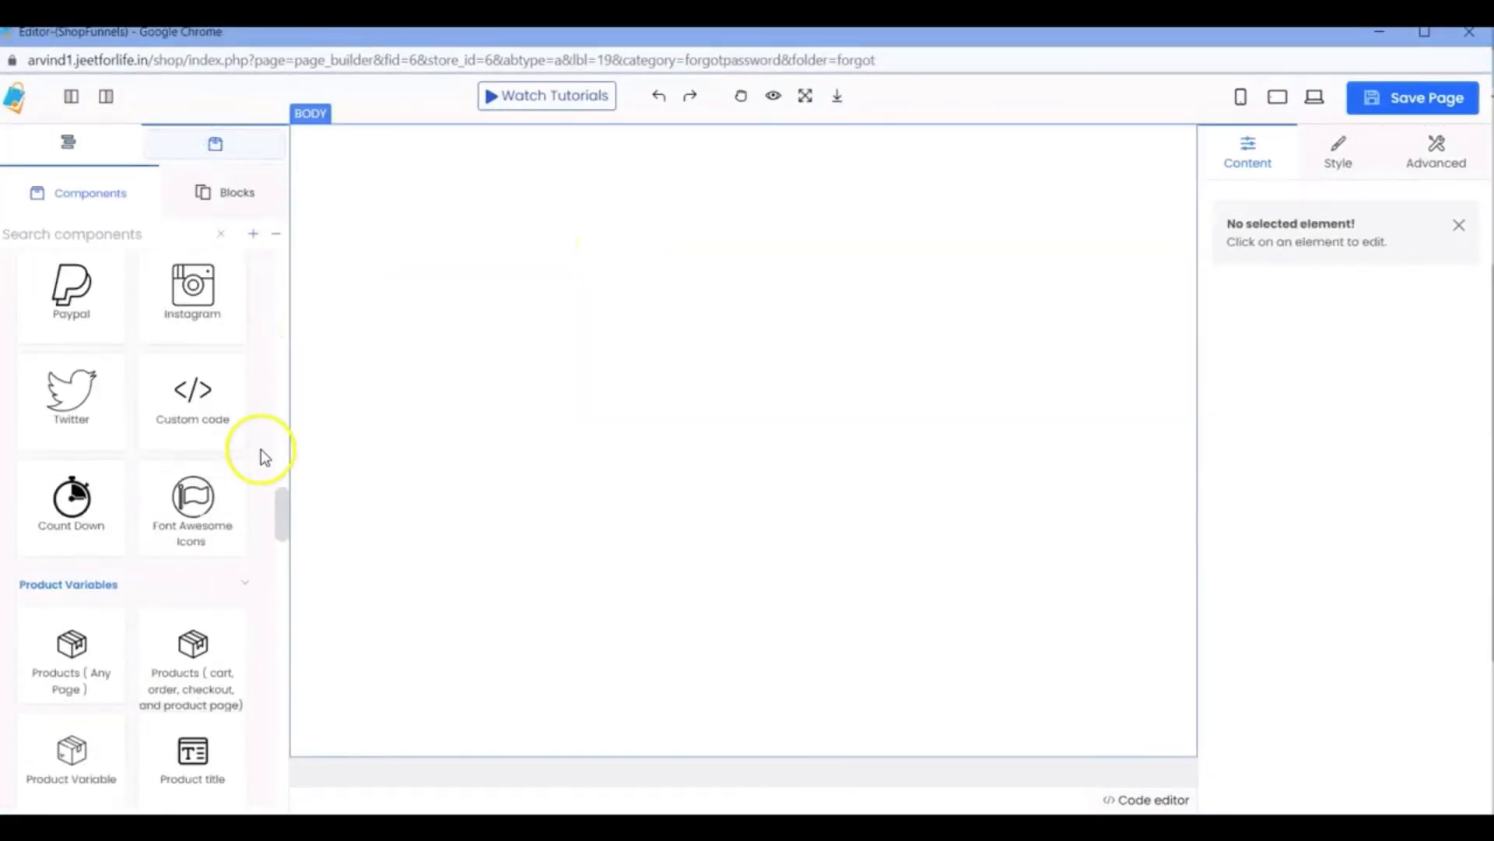
scroll(274, 510, "down", 10)
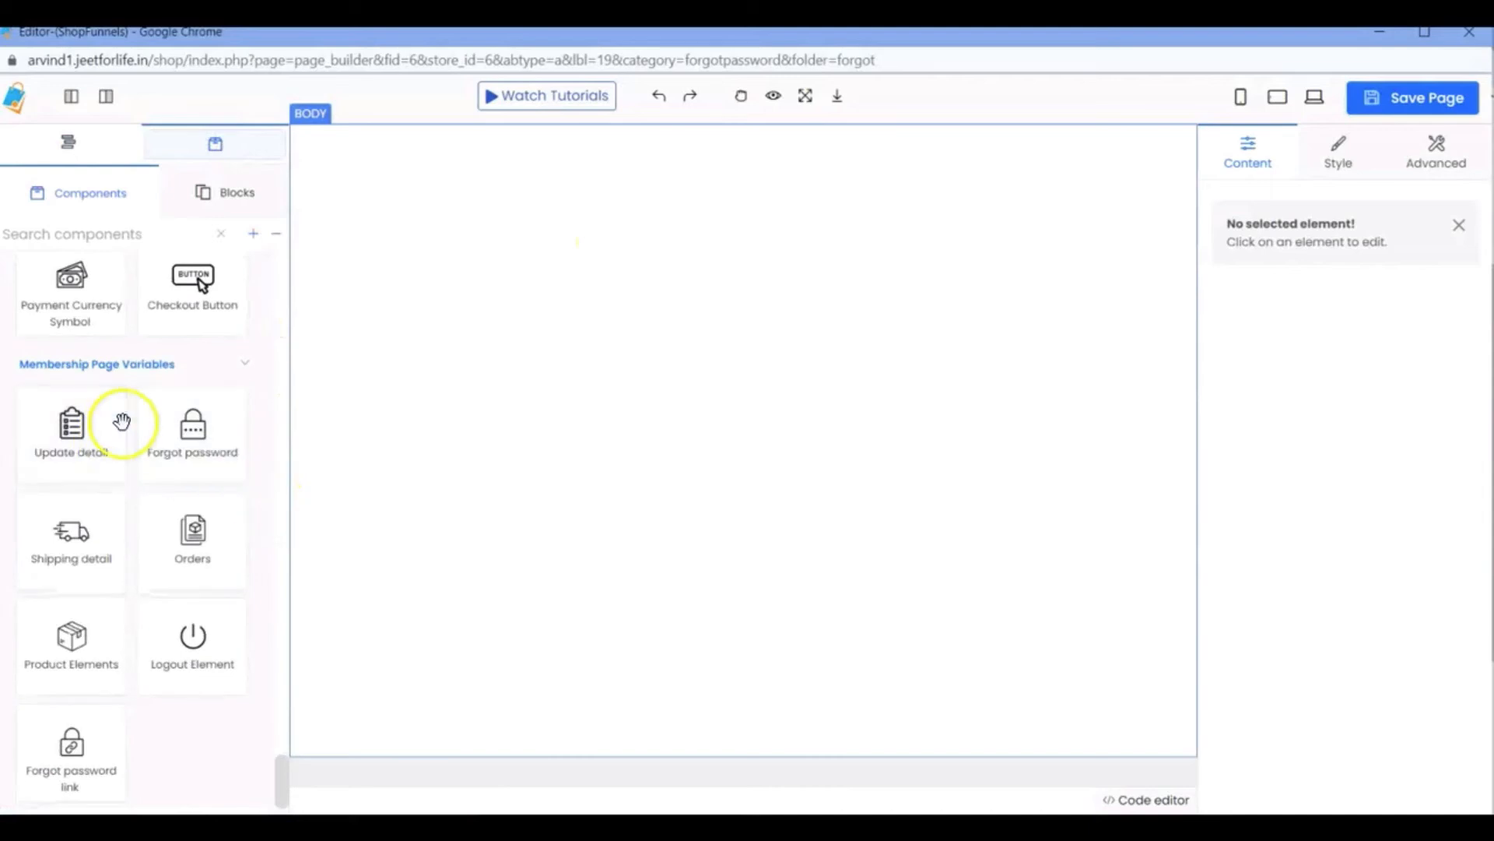
left_click_drag(209, 434, 413, 410)
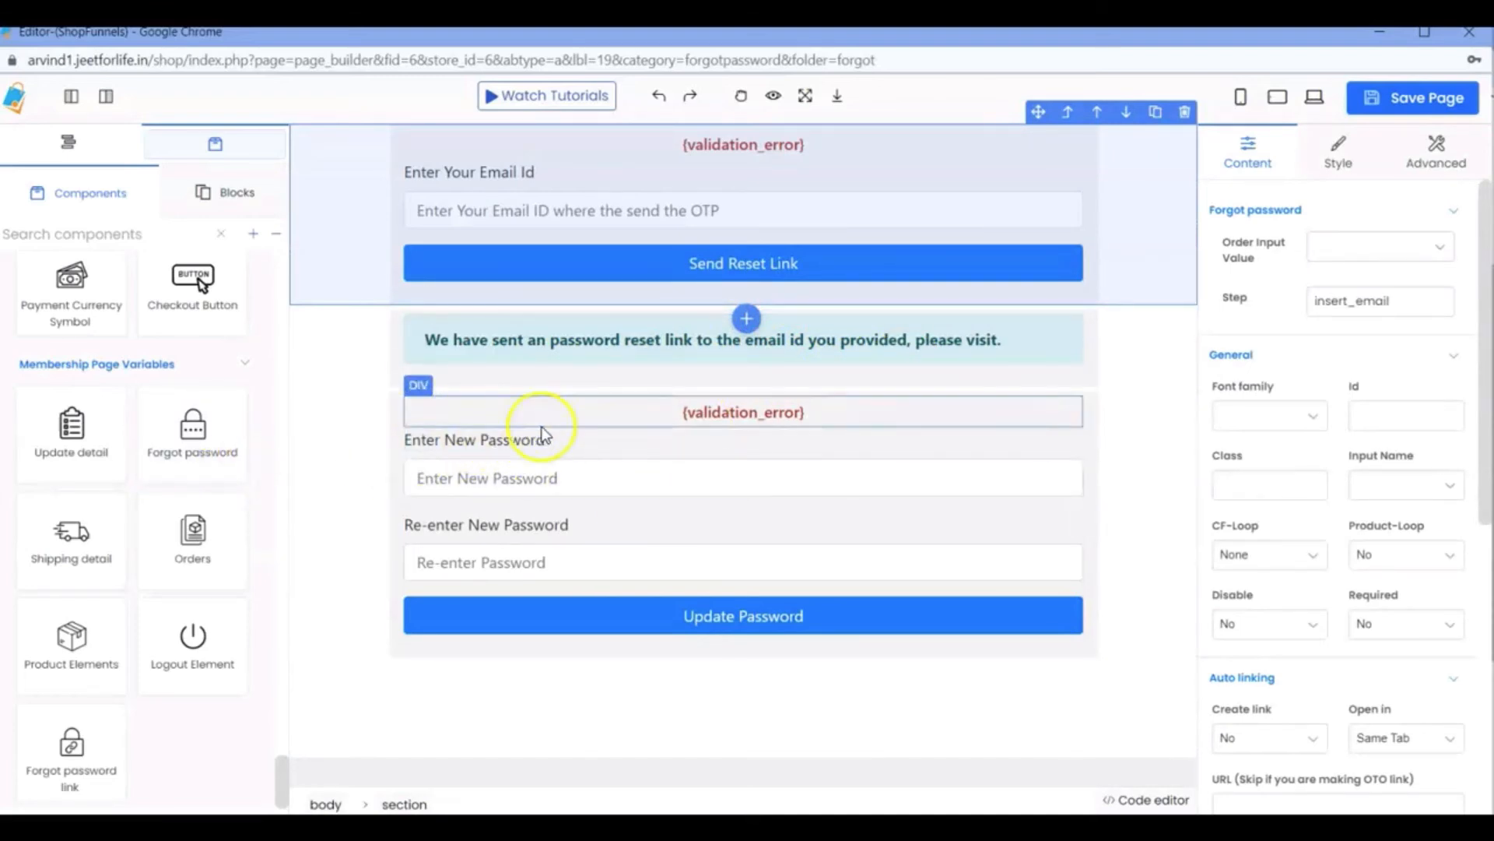
left_click(1479, 37)
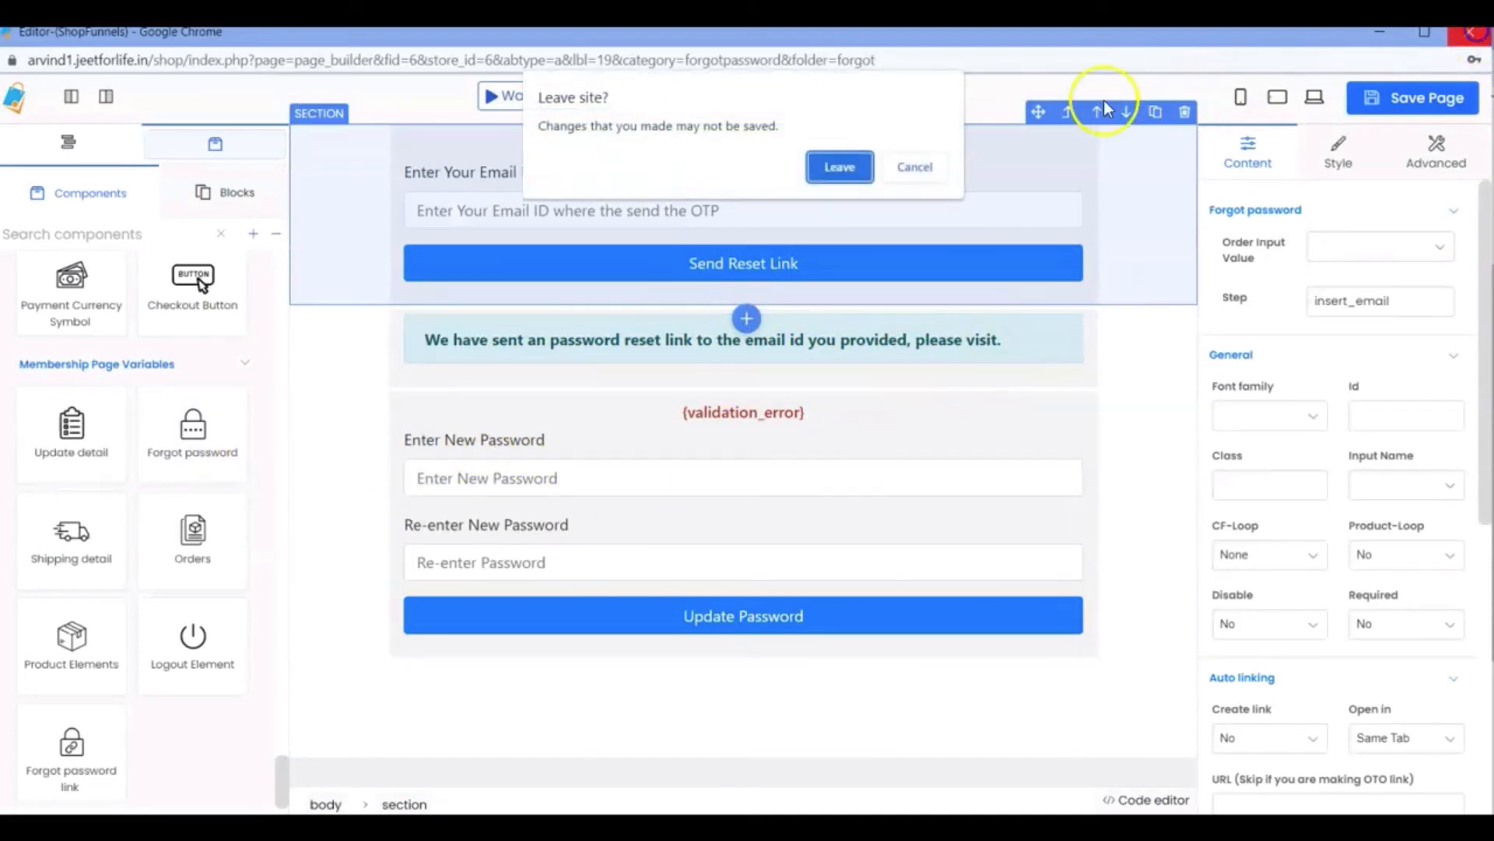
left_click(840, 166)
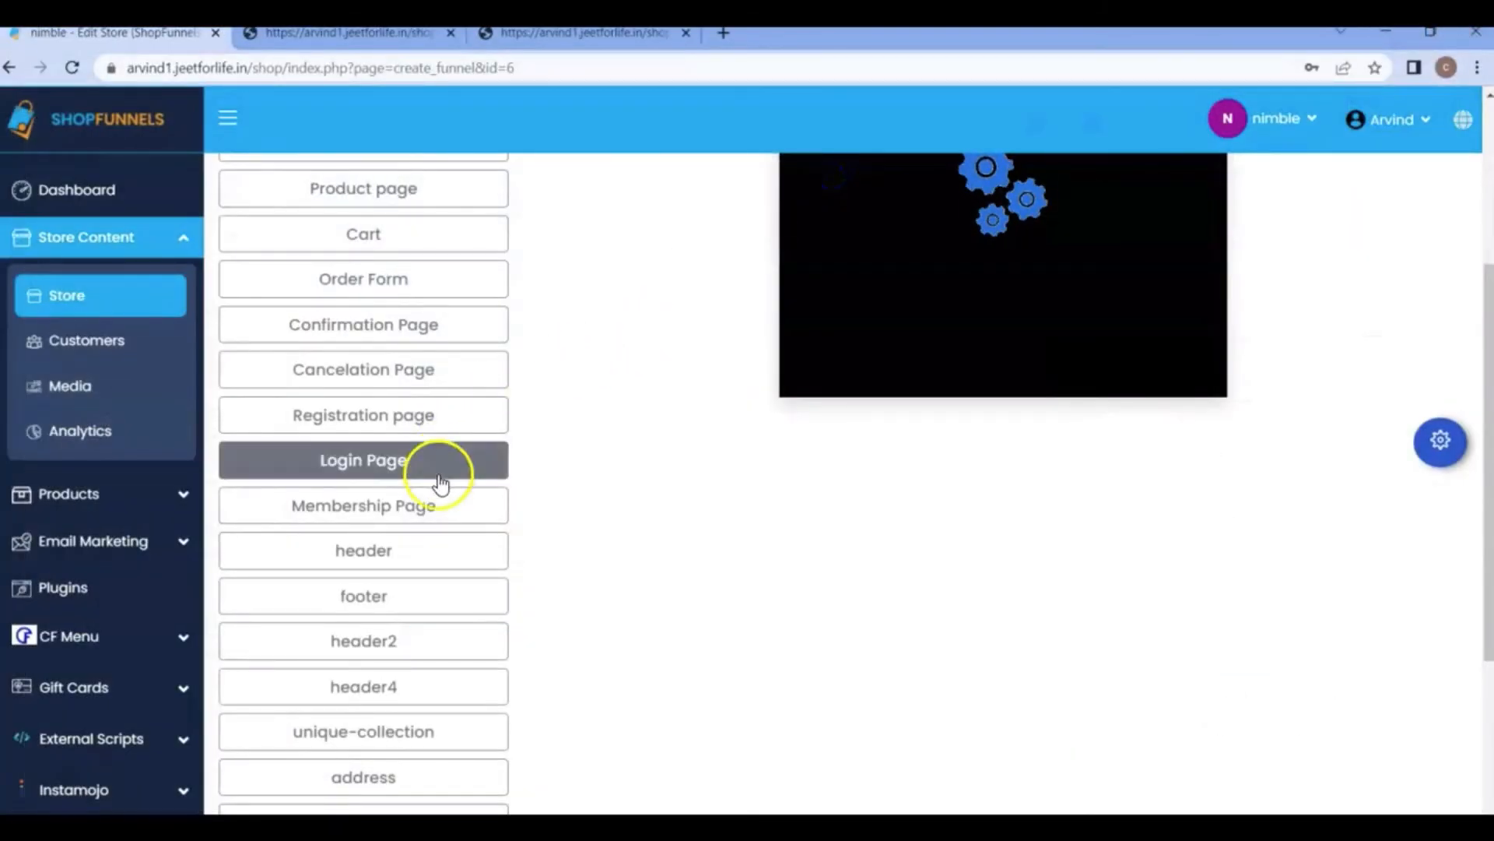
- Open the Membership Page in the page editor and bring up the Membership Page Variables components
left_click(1100, 366)
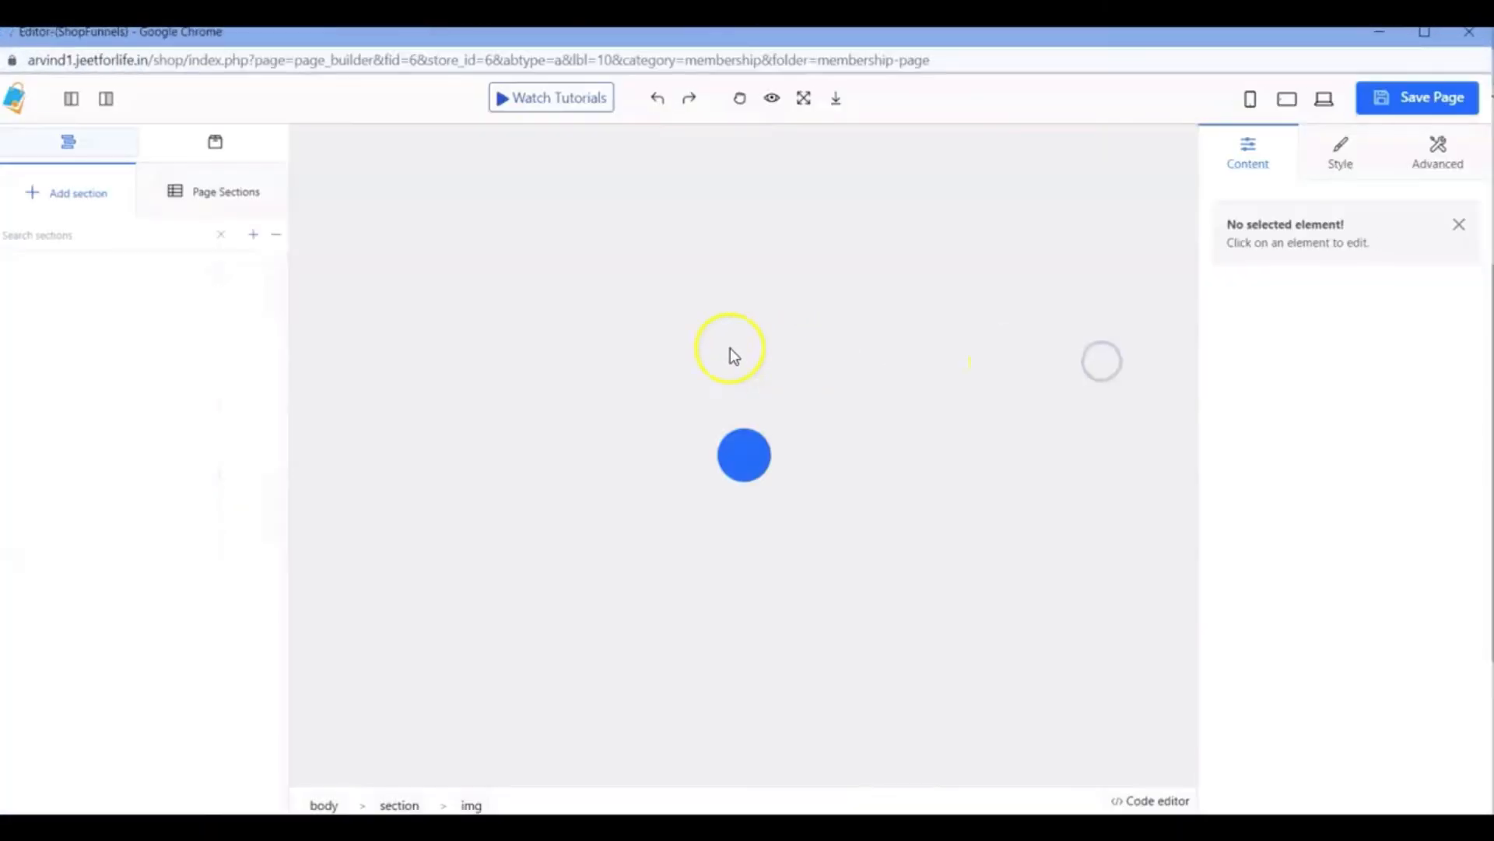
left_click(195, 145)
scroll(199, 436, "down", 20)
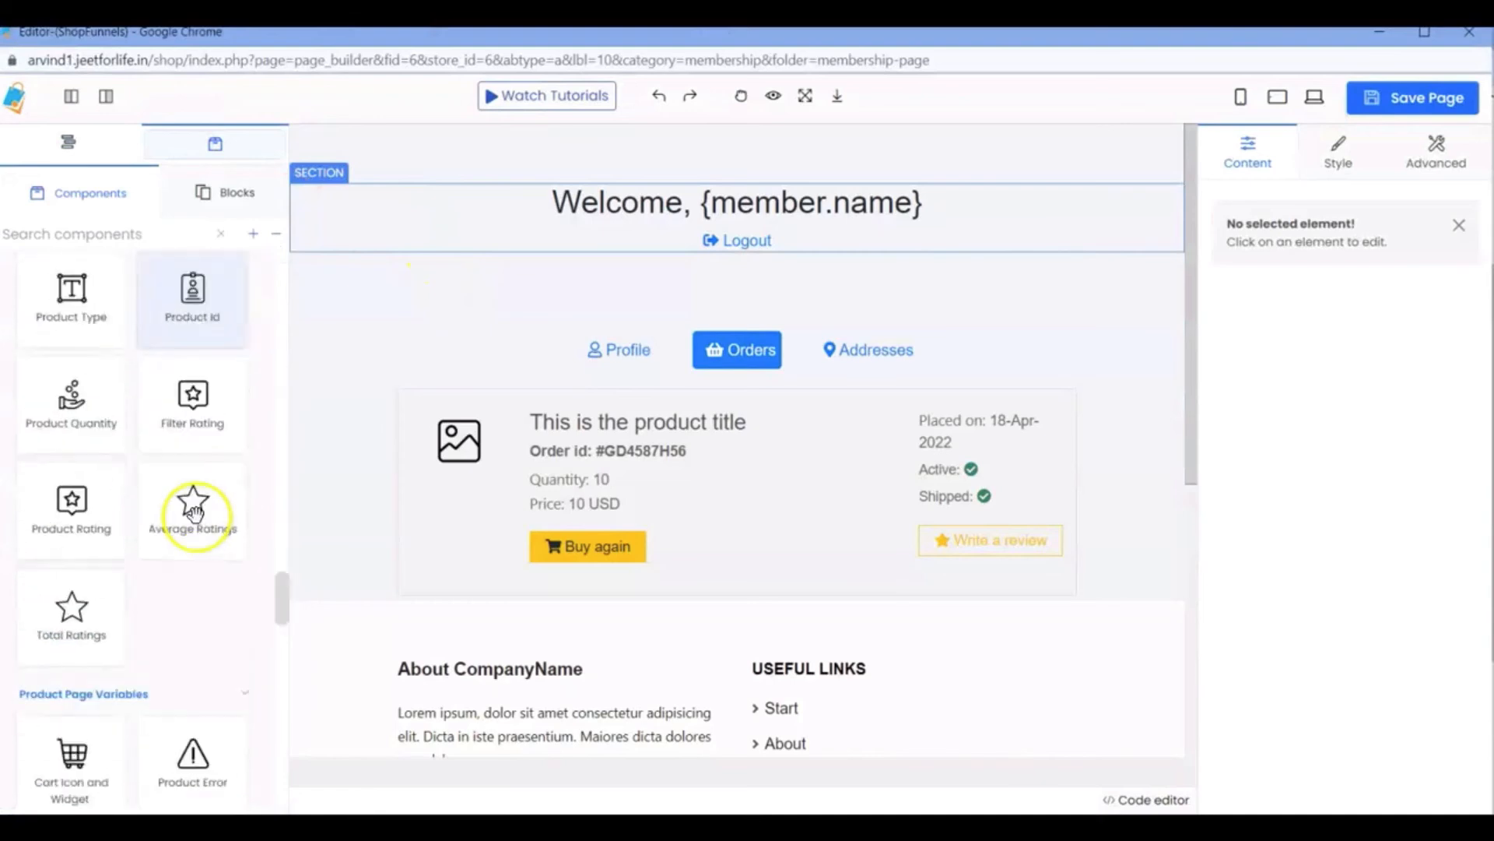
scroll(196, 520, "down", 6)
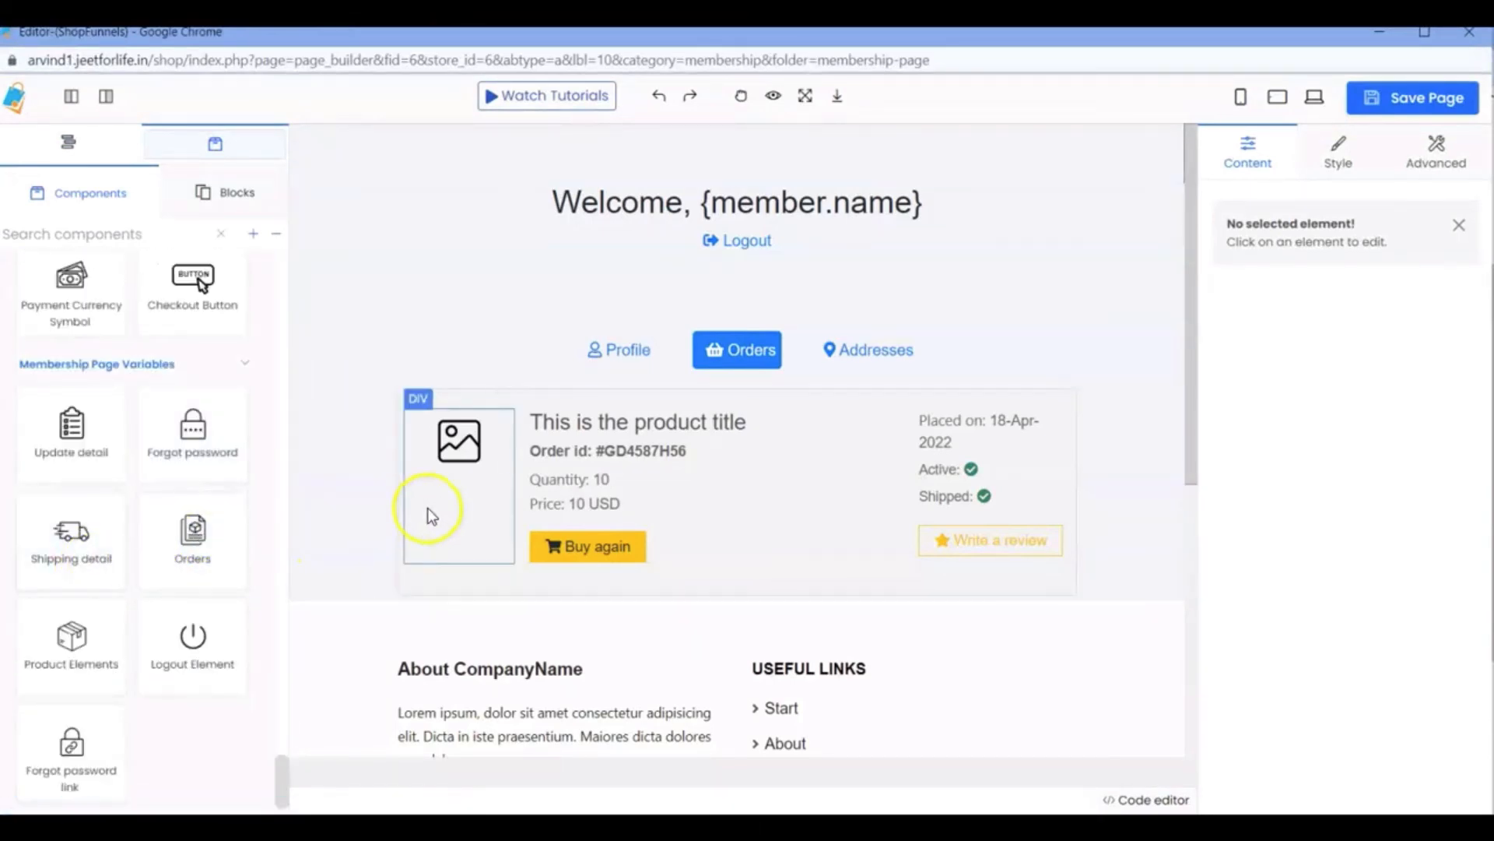
scroll(427, 511, "down", 3)
scroll(1044, 320, "down", 2)
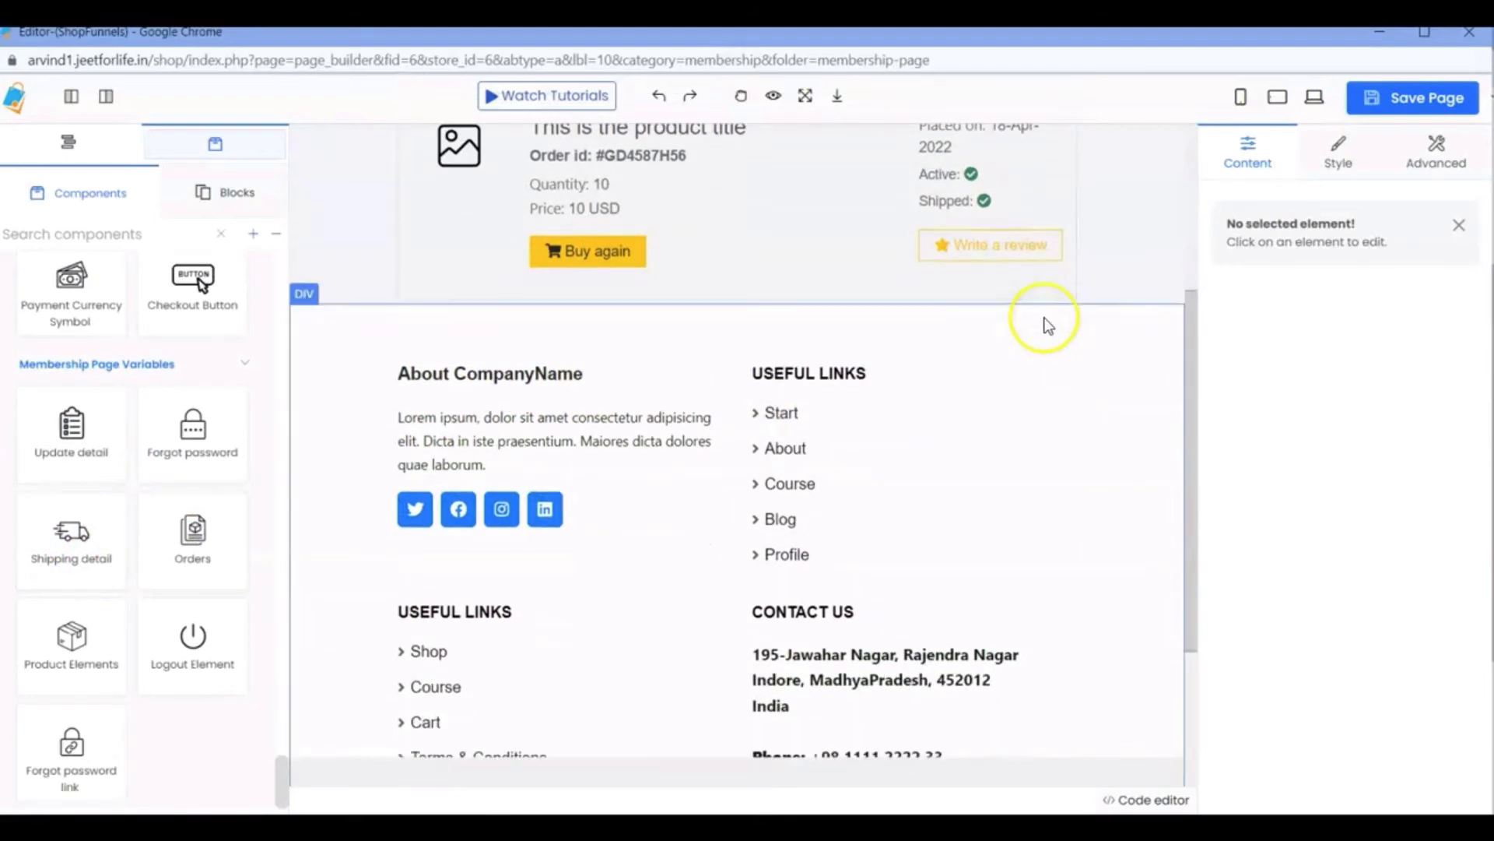
scroll(1044, 323, "up", 5)
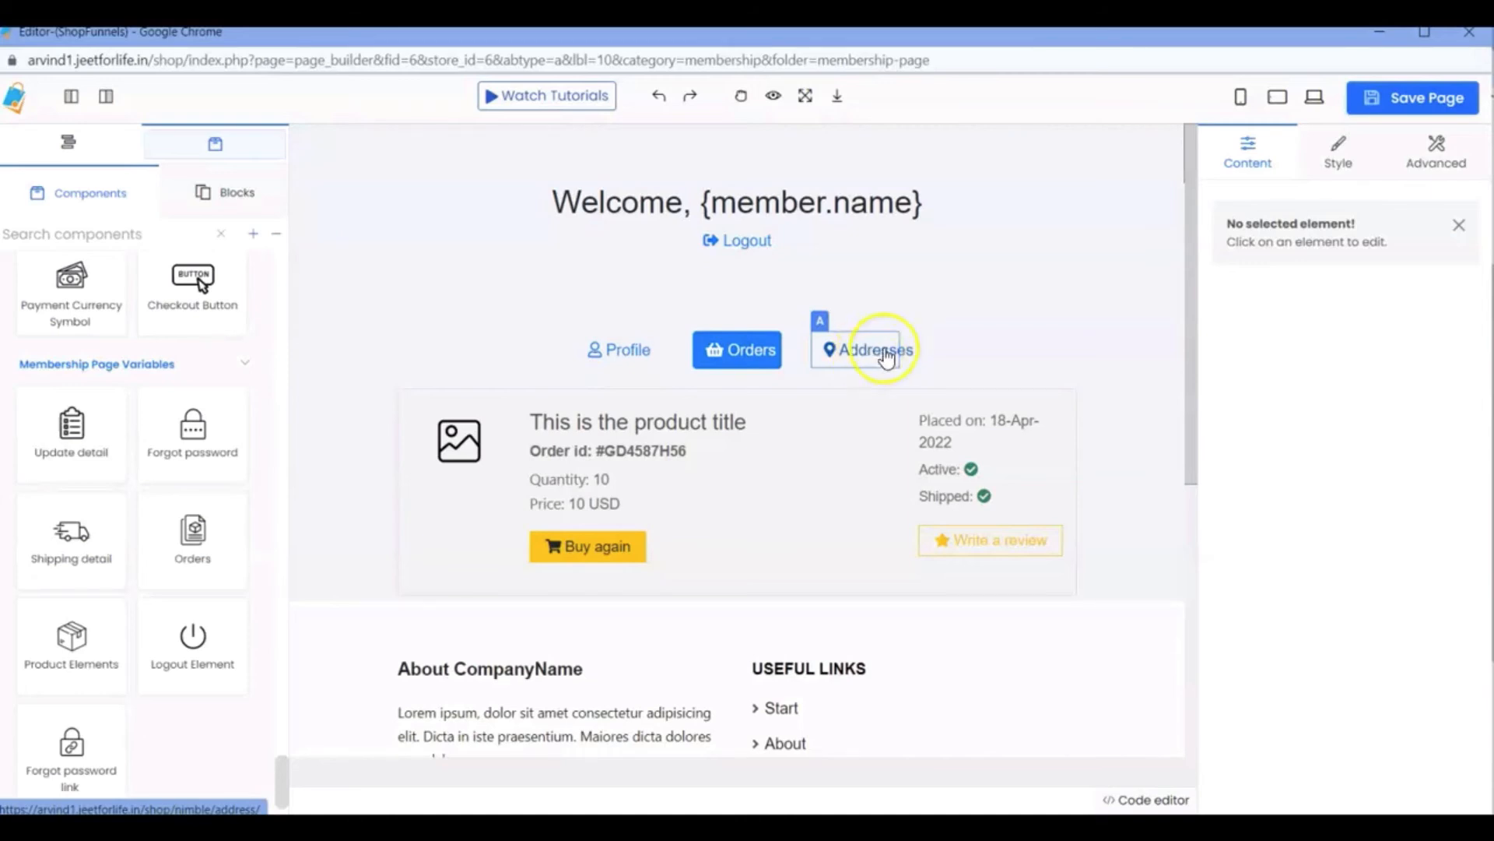
- Insert the Shipping detail component after the product order section and review its address form
scroll(1152, 399, "down", 1)
left_click(1146, 440)
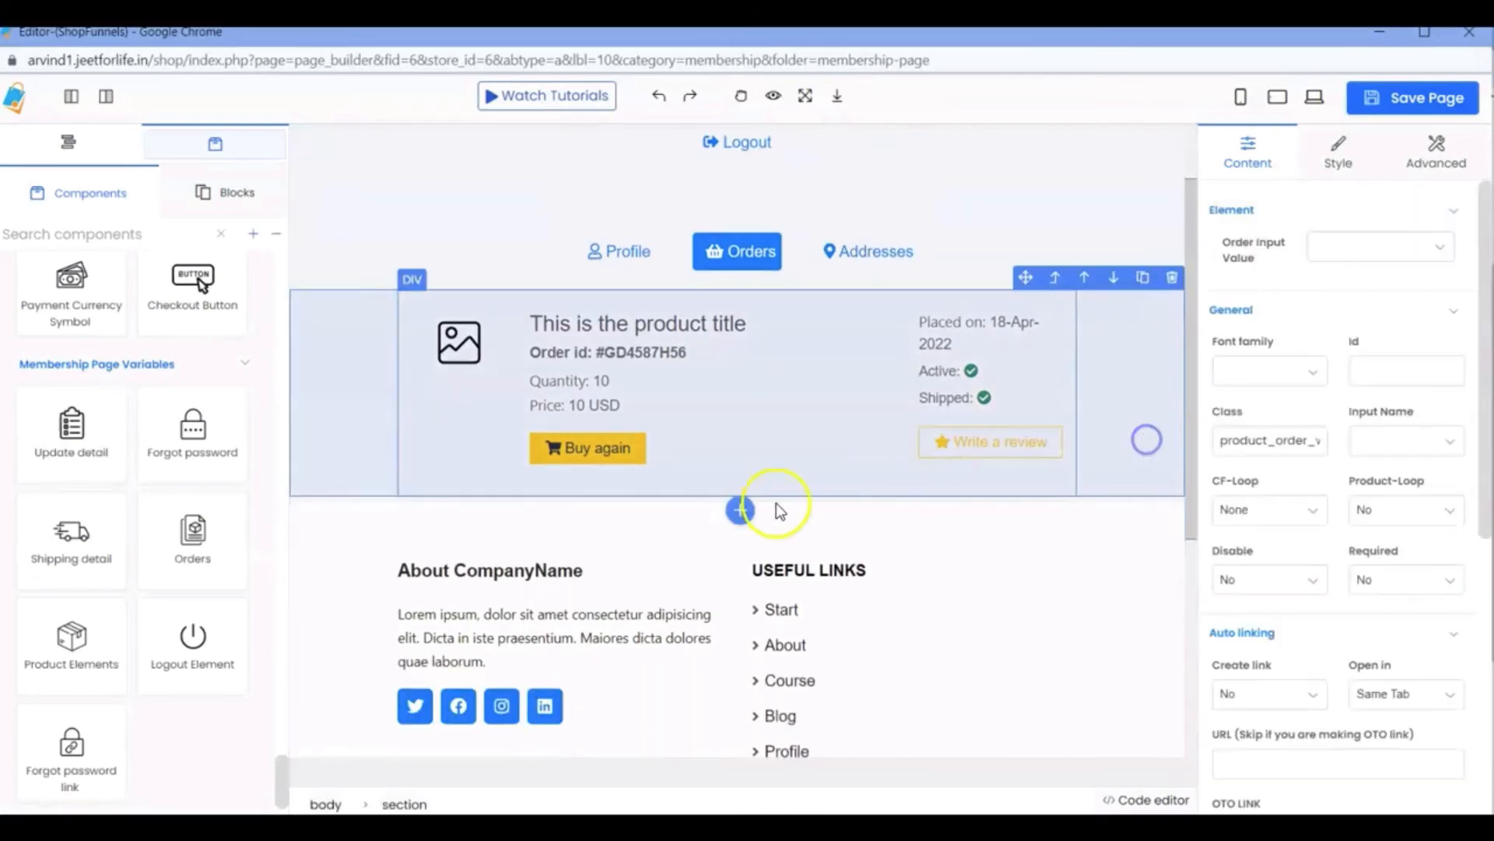
left_click(740, 509)
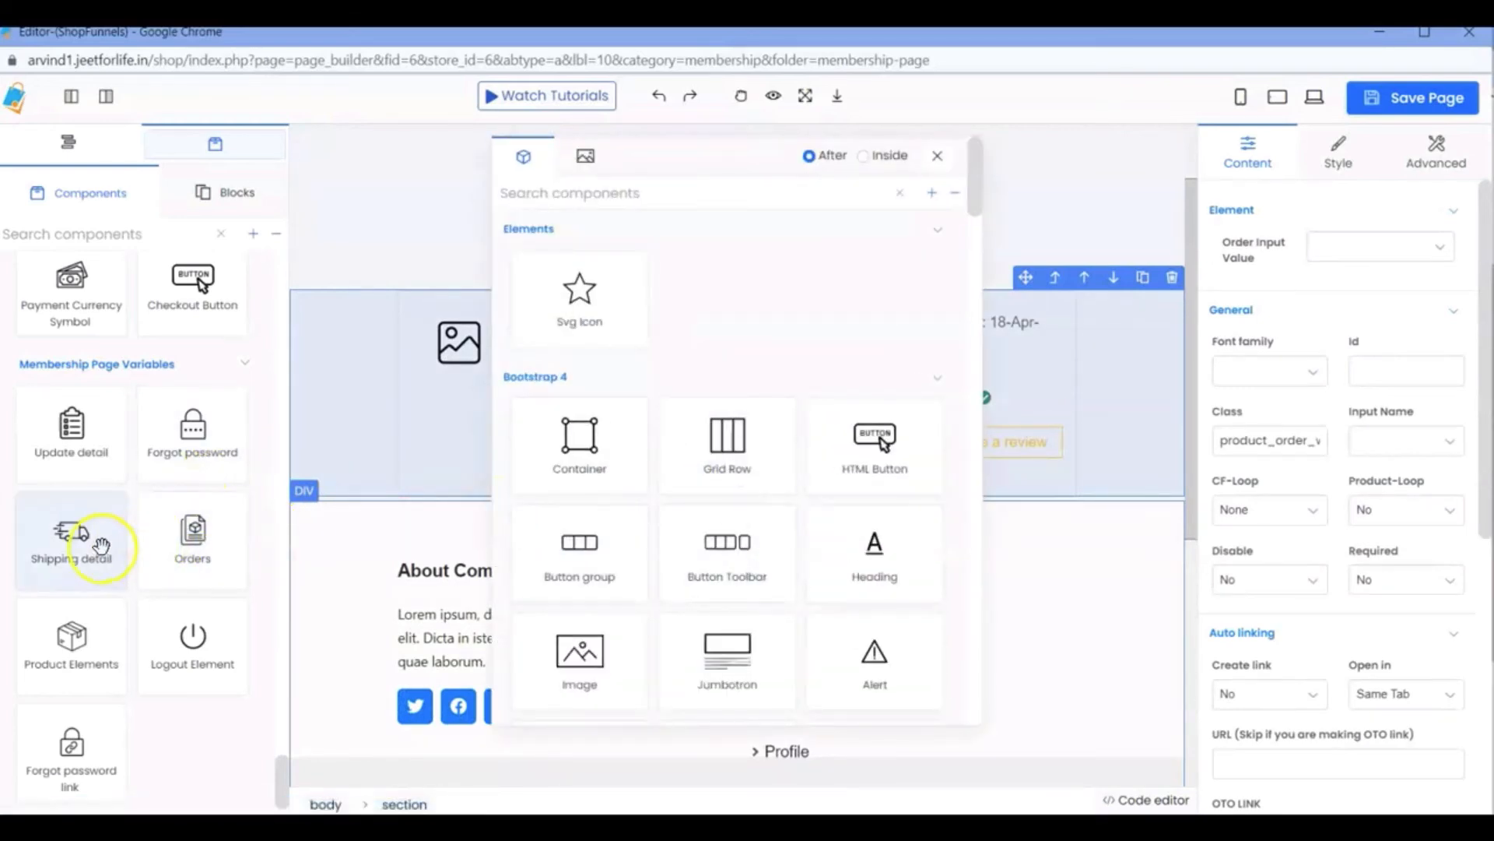
scroll(844, 467, "down", 15)
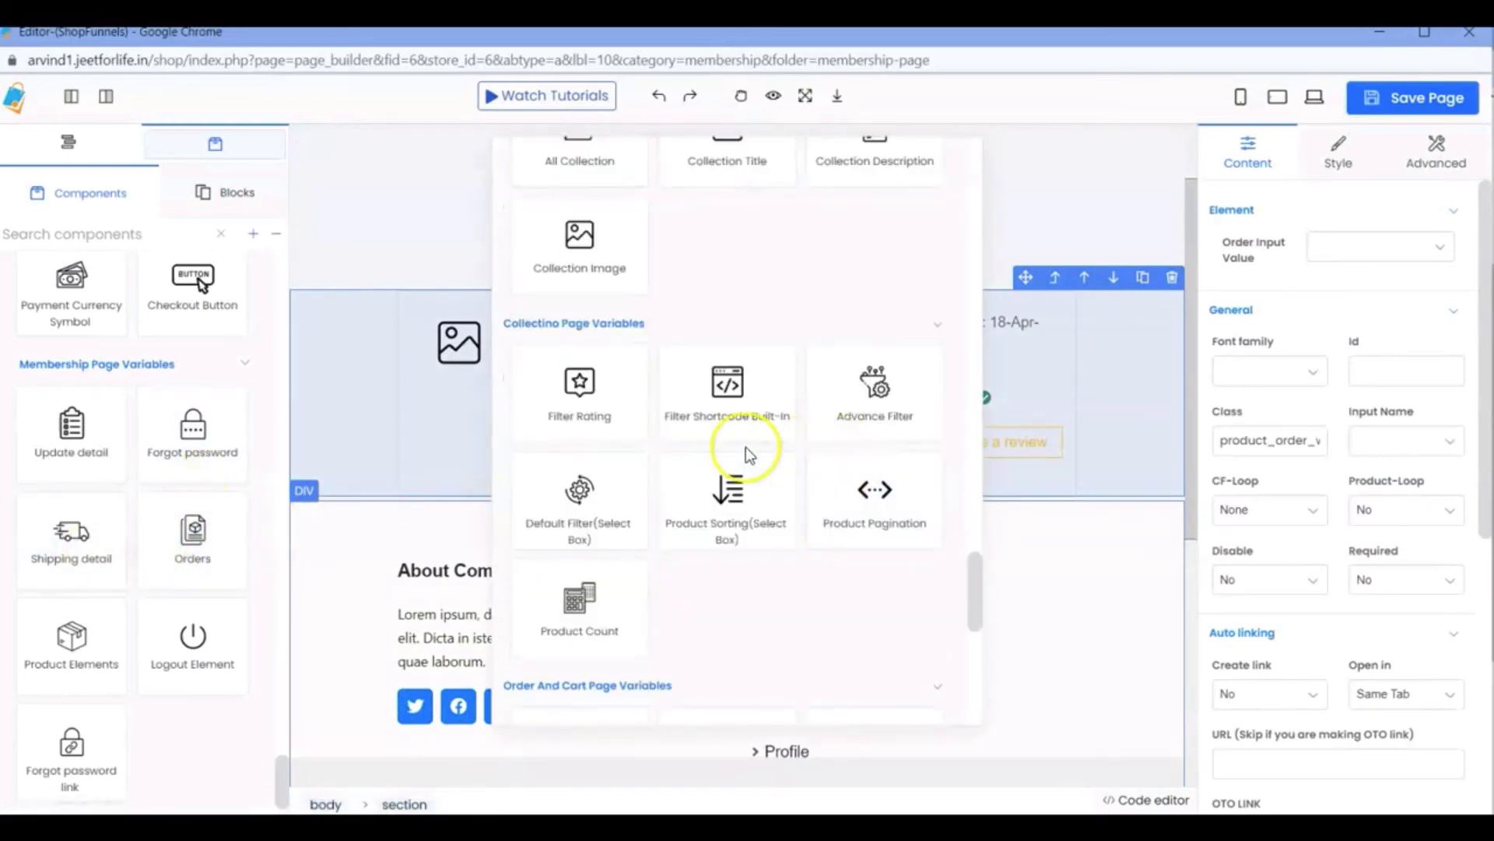
scroll(667, 517, "down", 9)
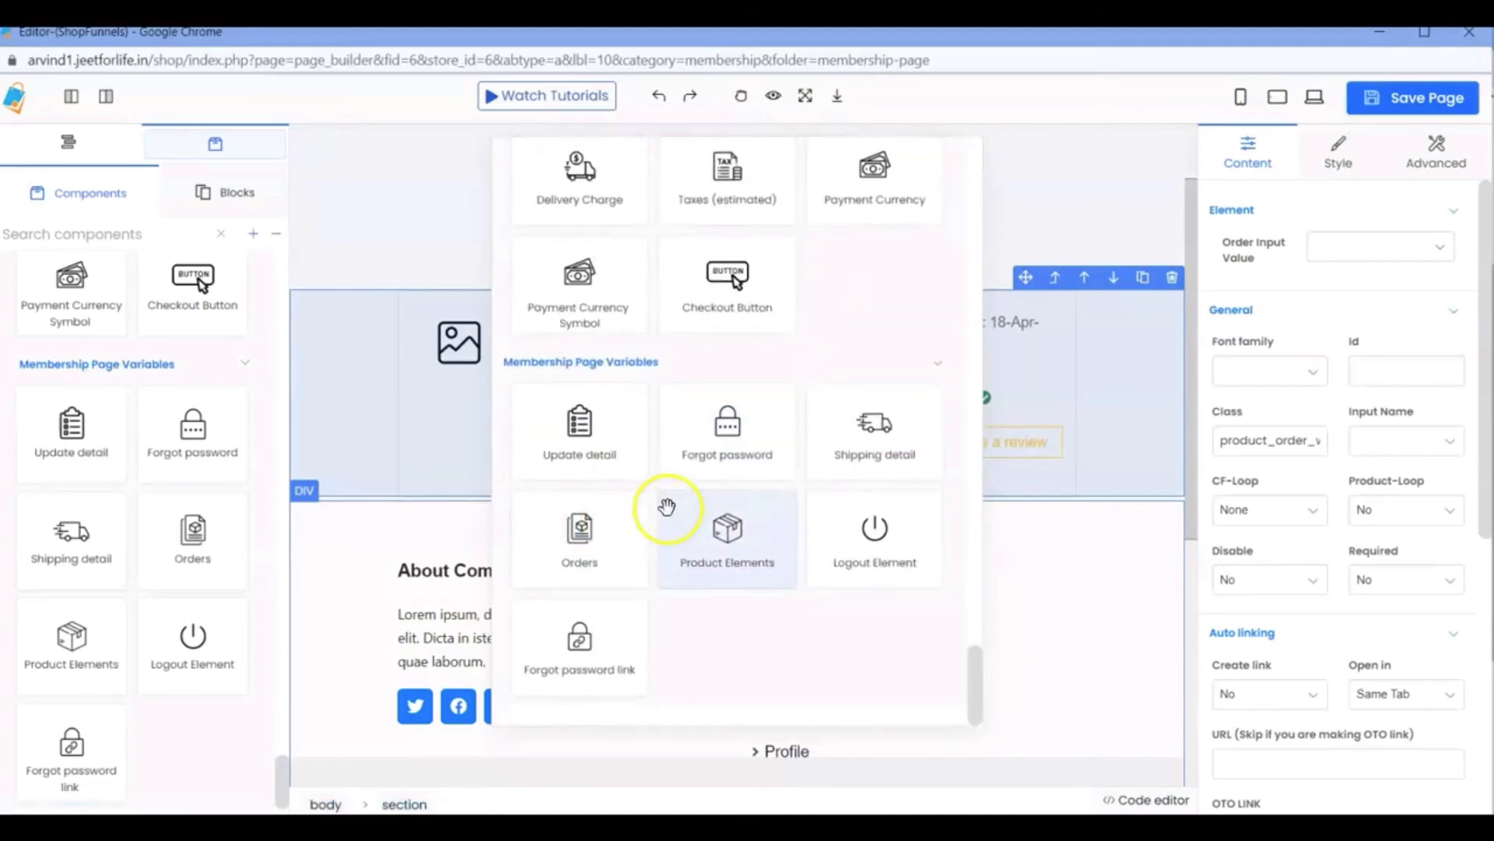
left_click(874, 454)
scroll(545, 529, "down", 3)
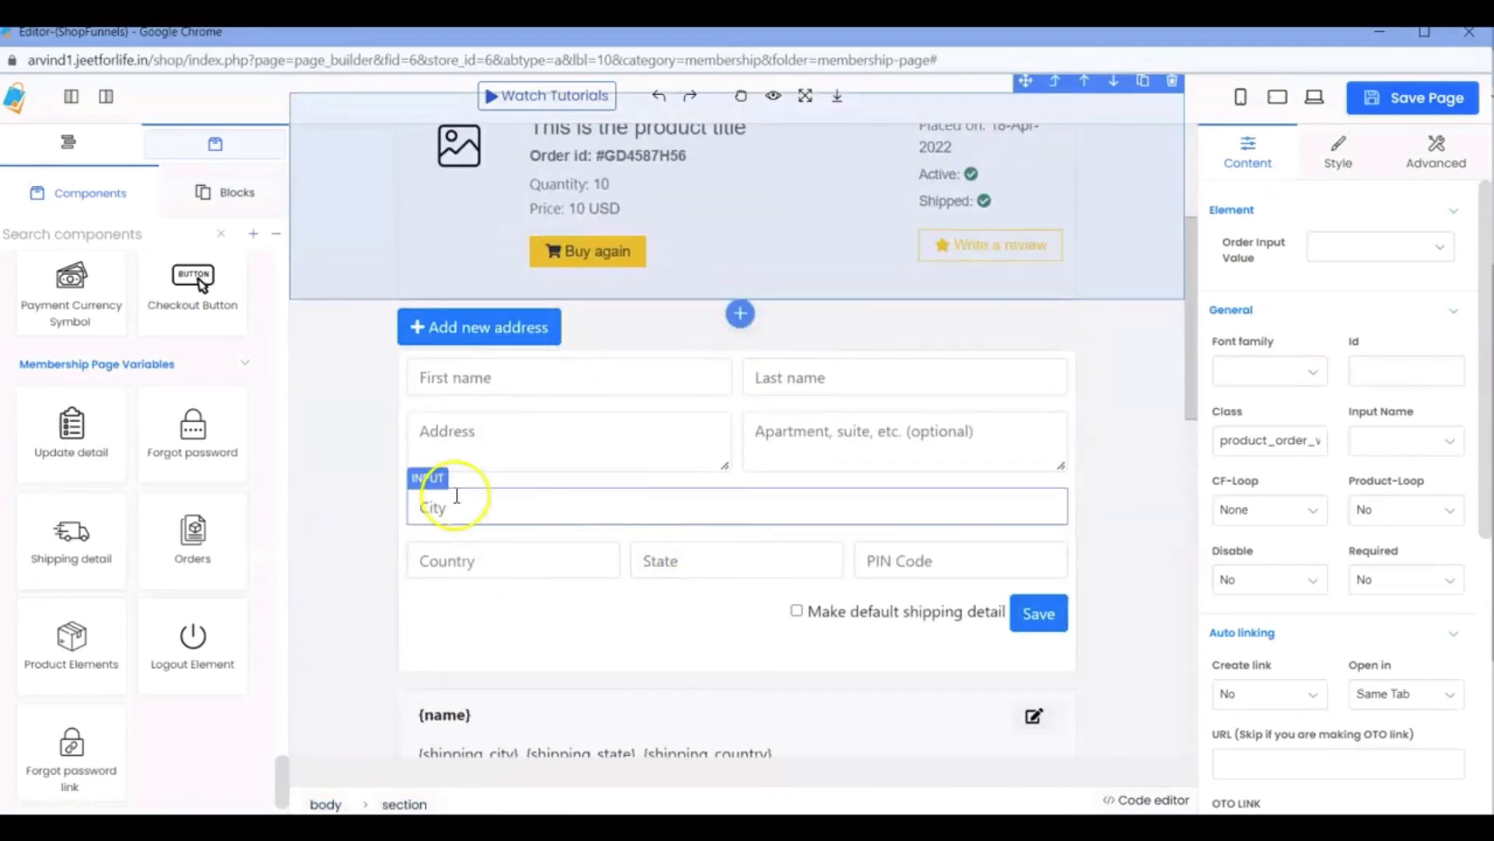
scroll(653, 426, "down", 3)
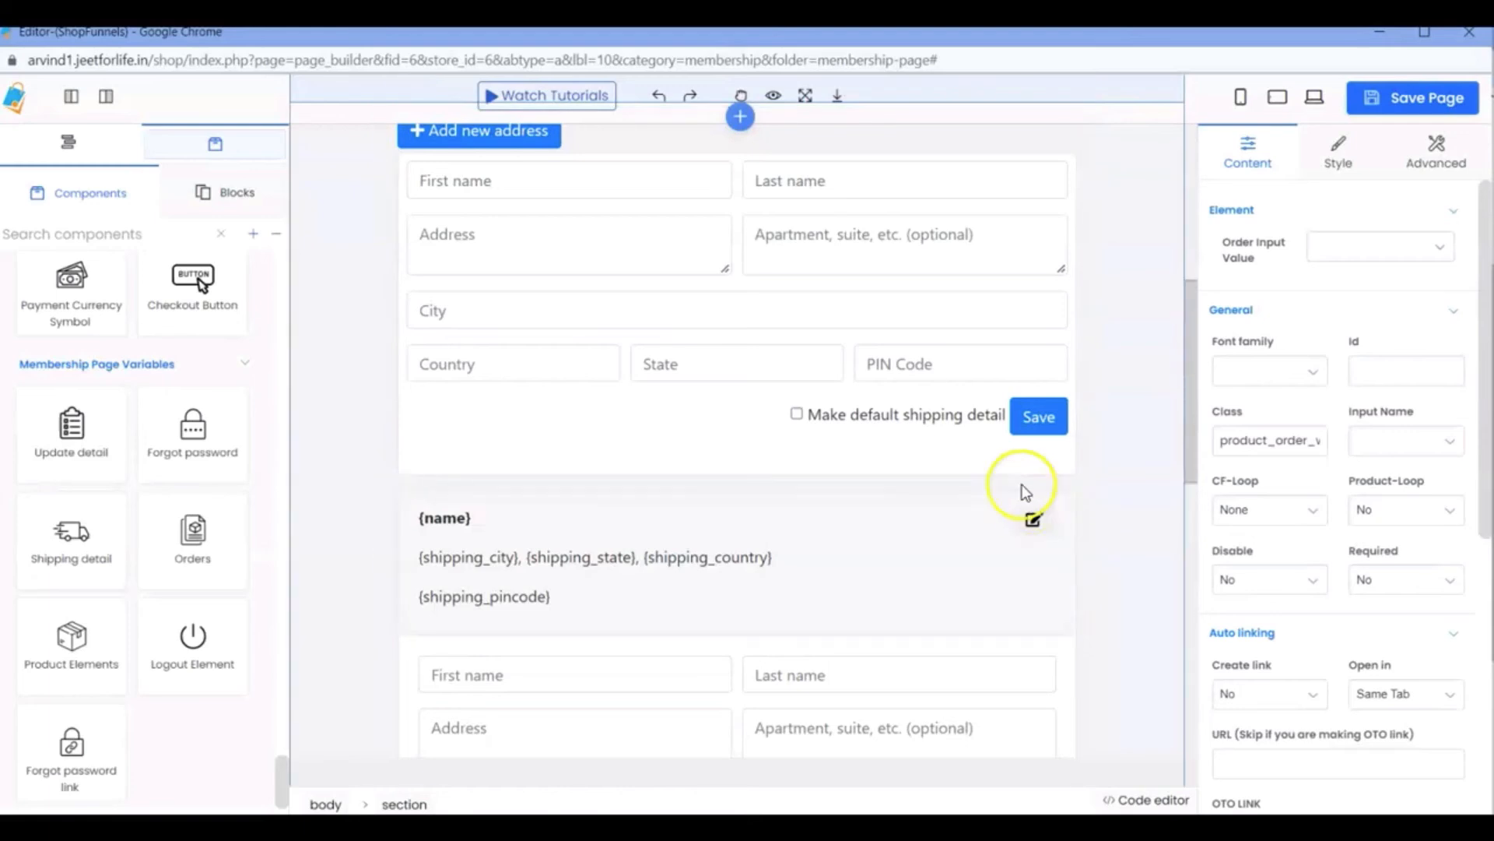
scroll(1021, 484, "up", 3)
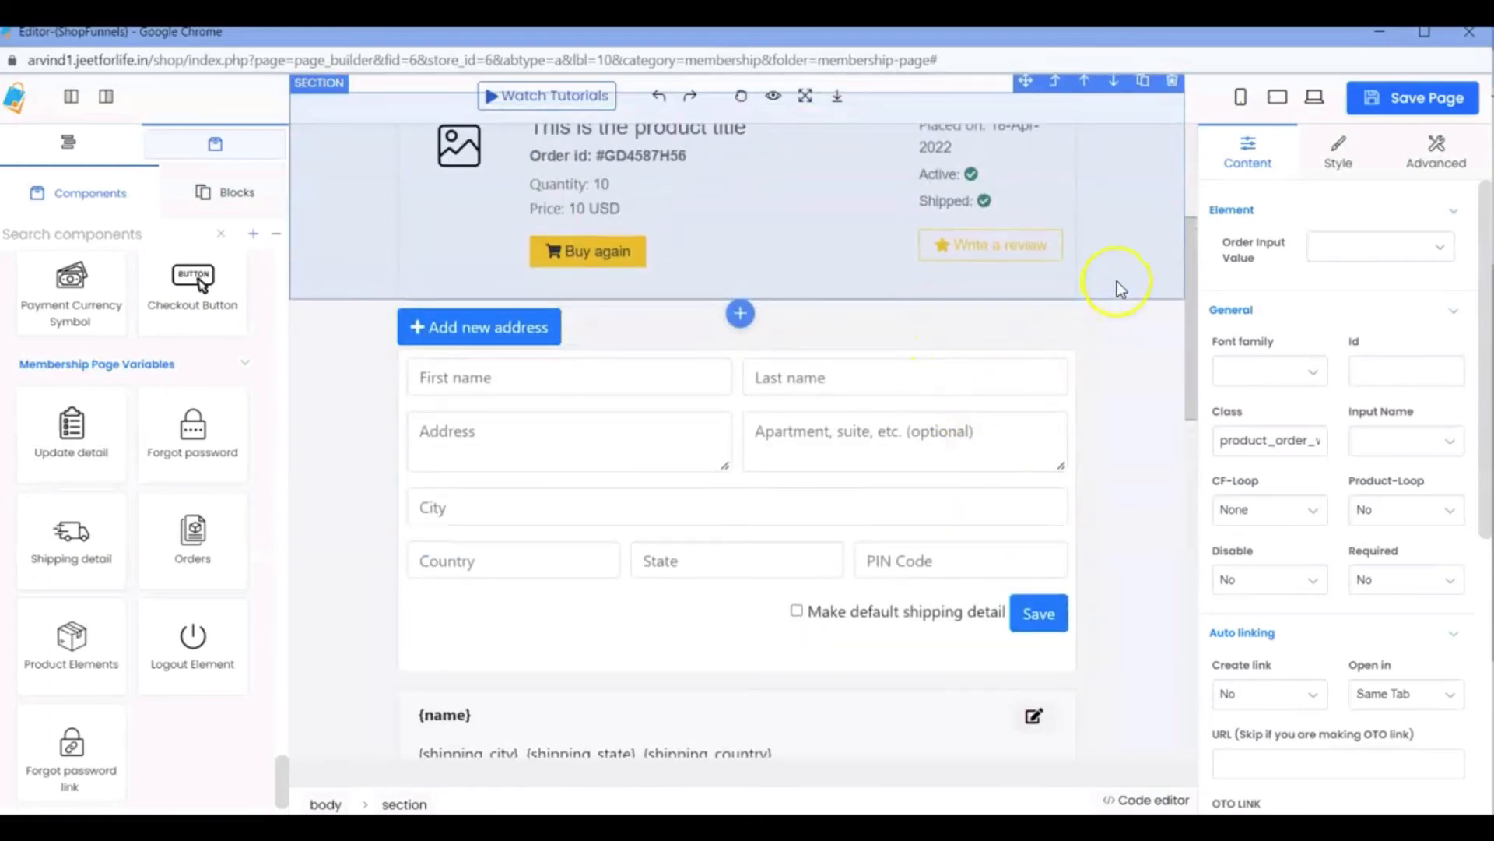
- Insert a Division component above the address form and replace its text with Manage Address
left_click(739, 315)
scroll(635, 294, "up", 10)
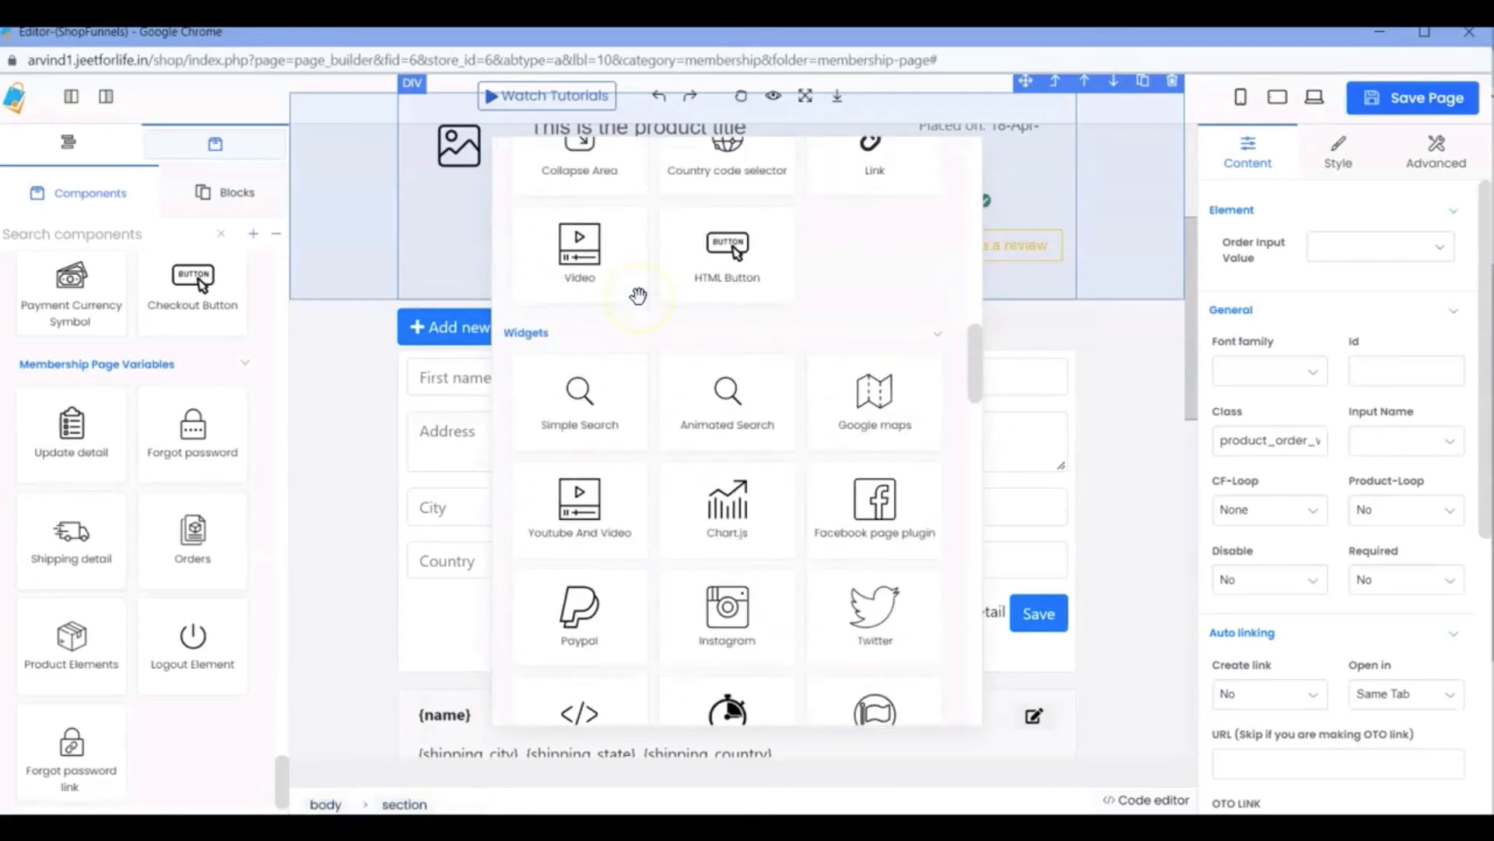
left_click(605, 193)
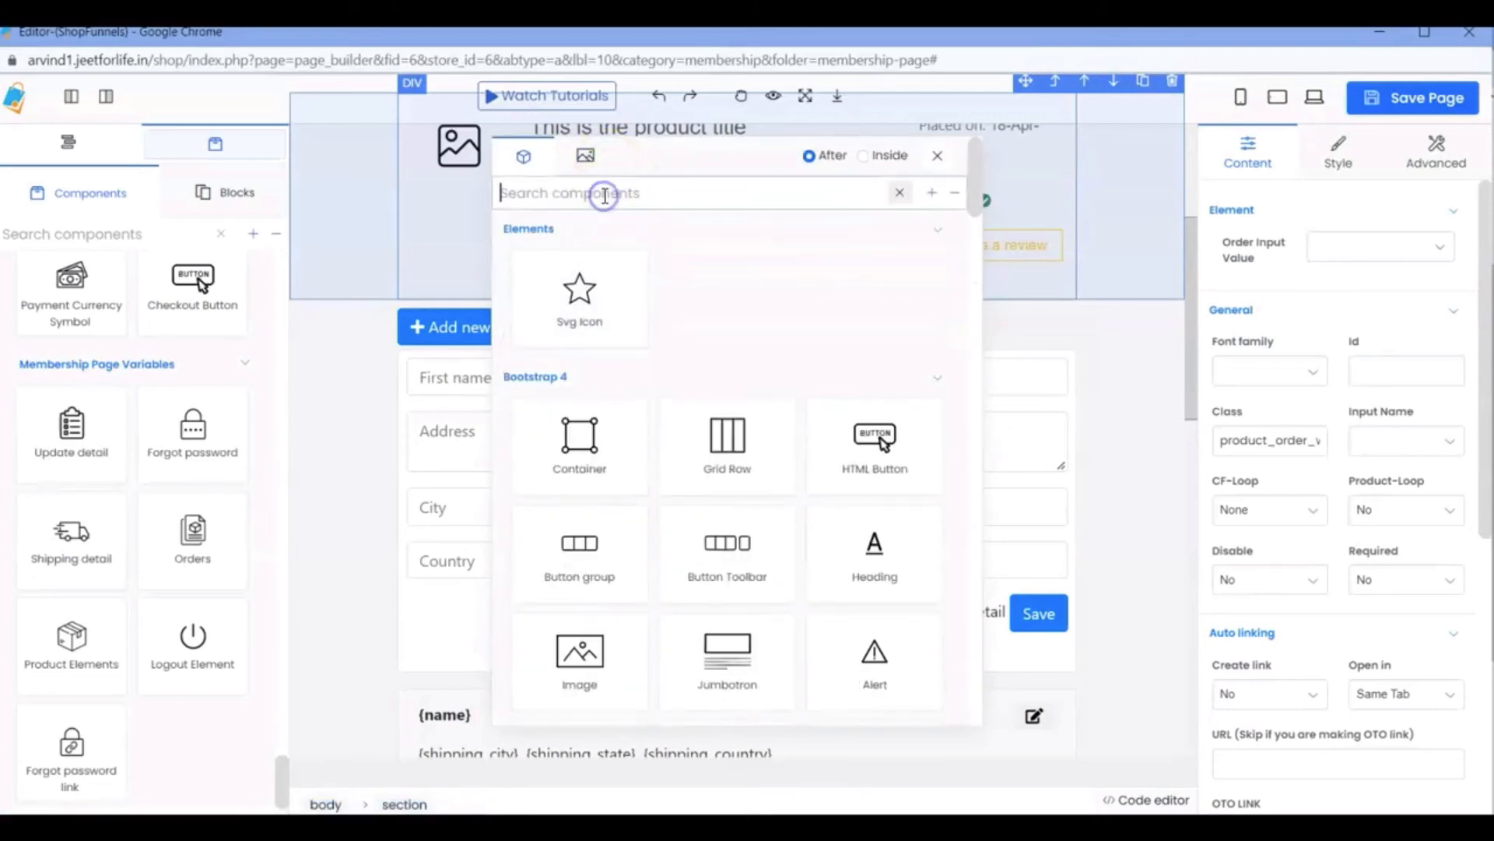
type("div")
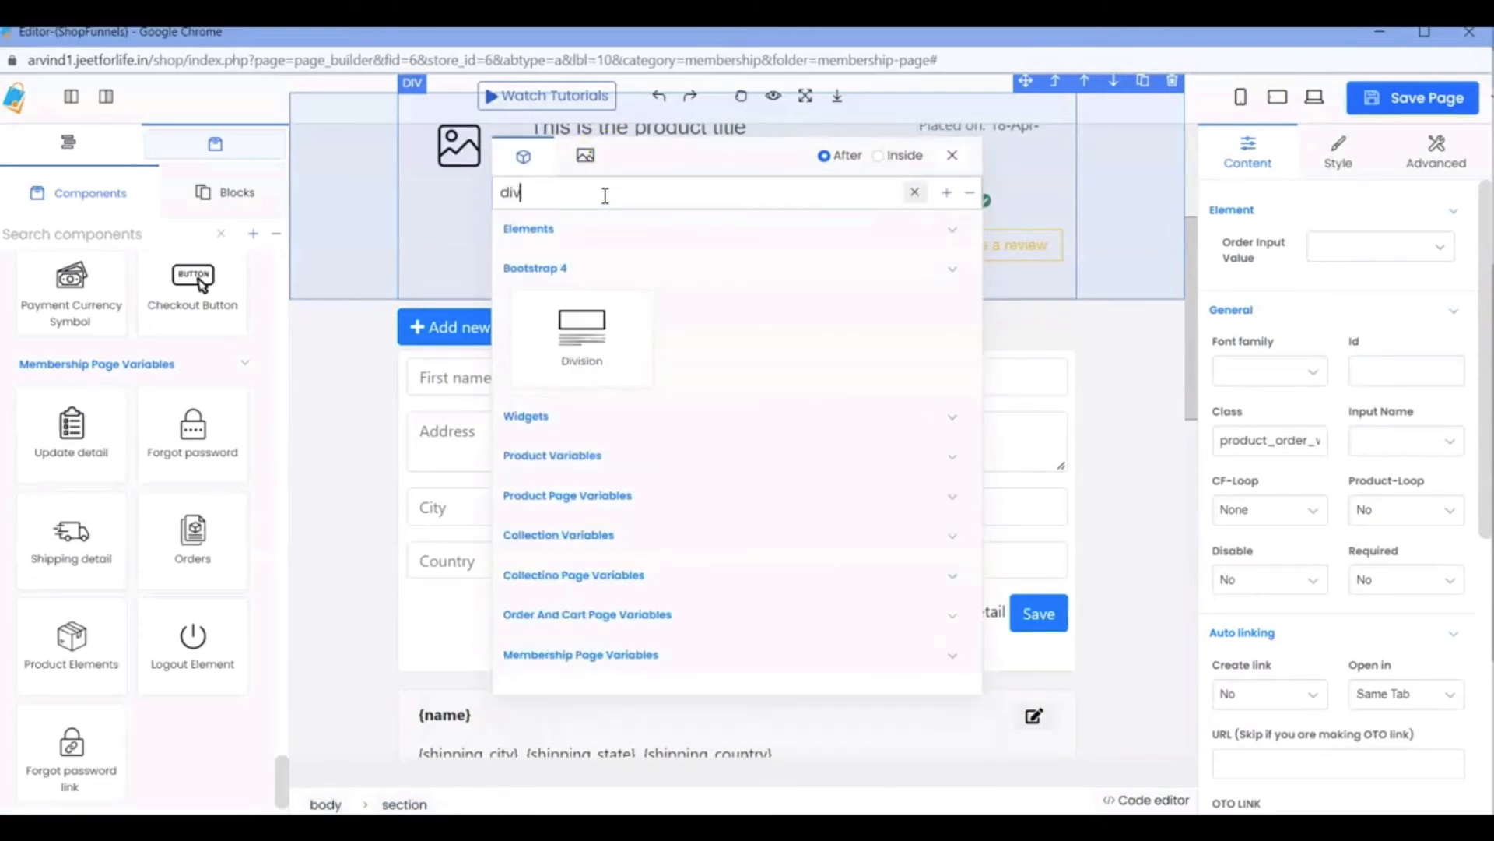
left_click(582, 334)
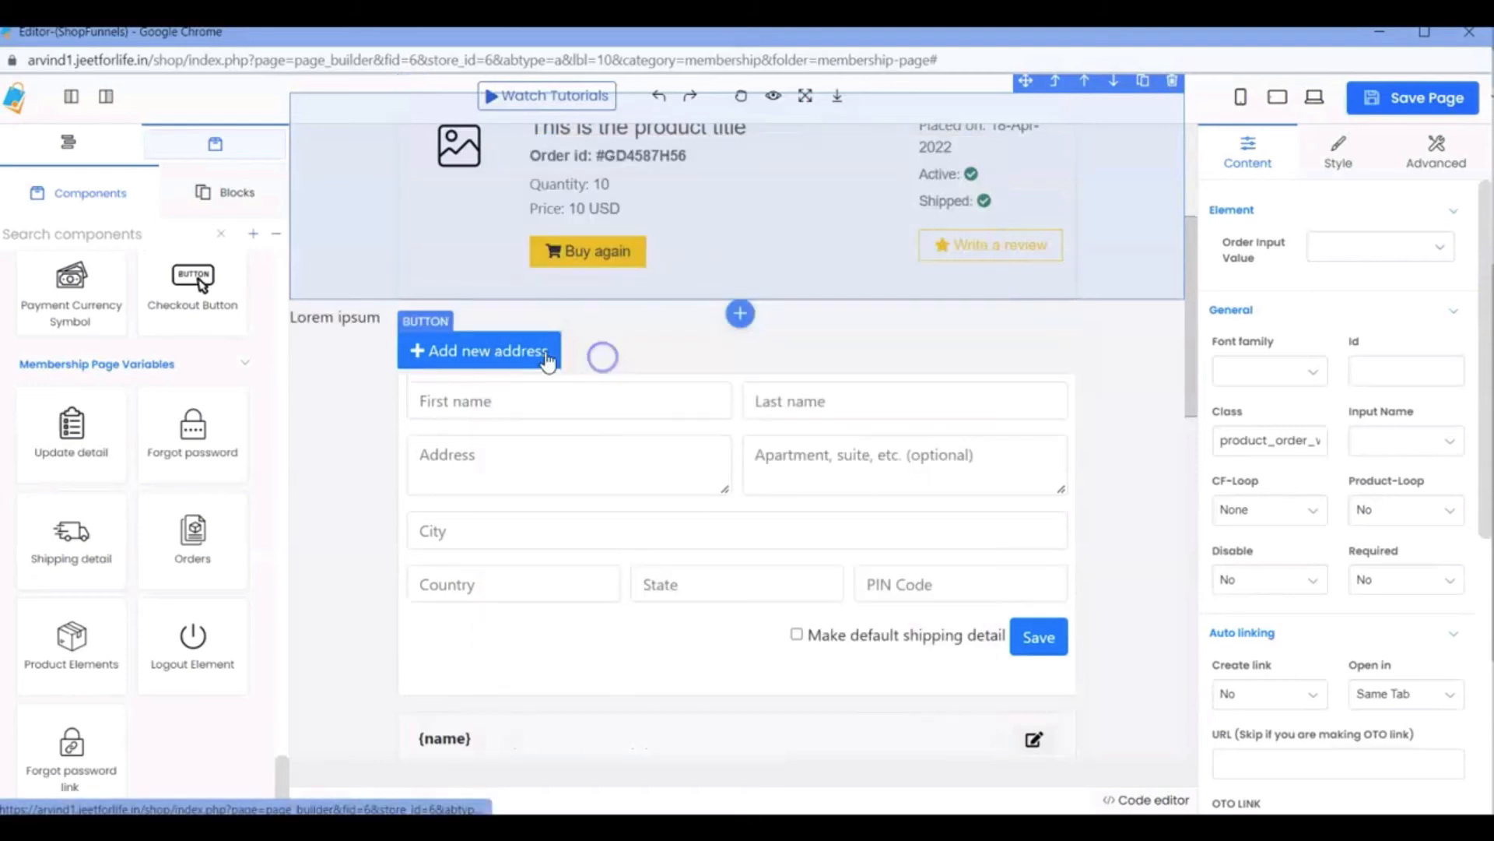
double_click(363, 317)
key("ctrl+a")
key("BackSpace")
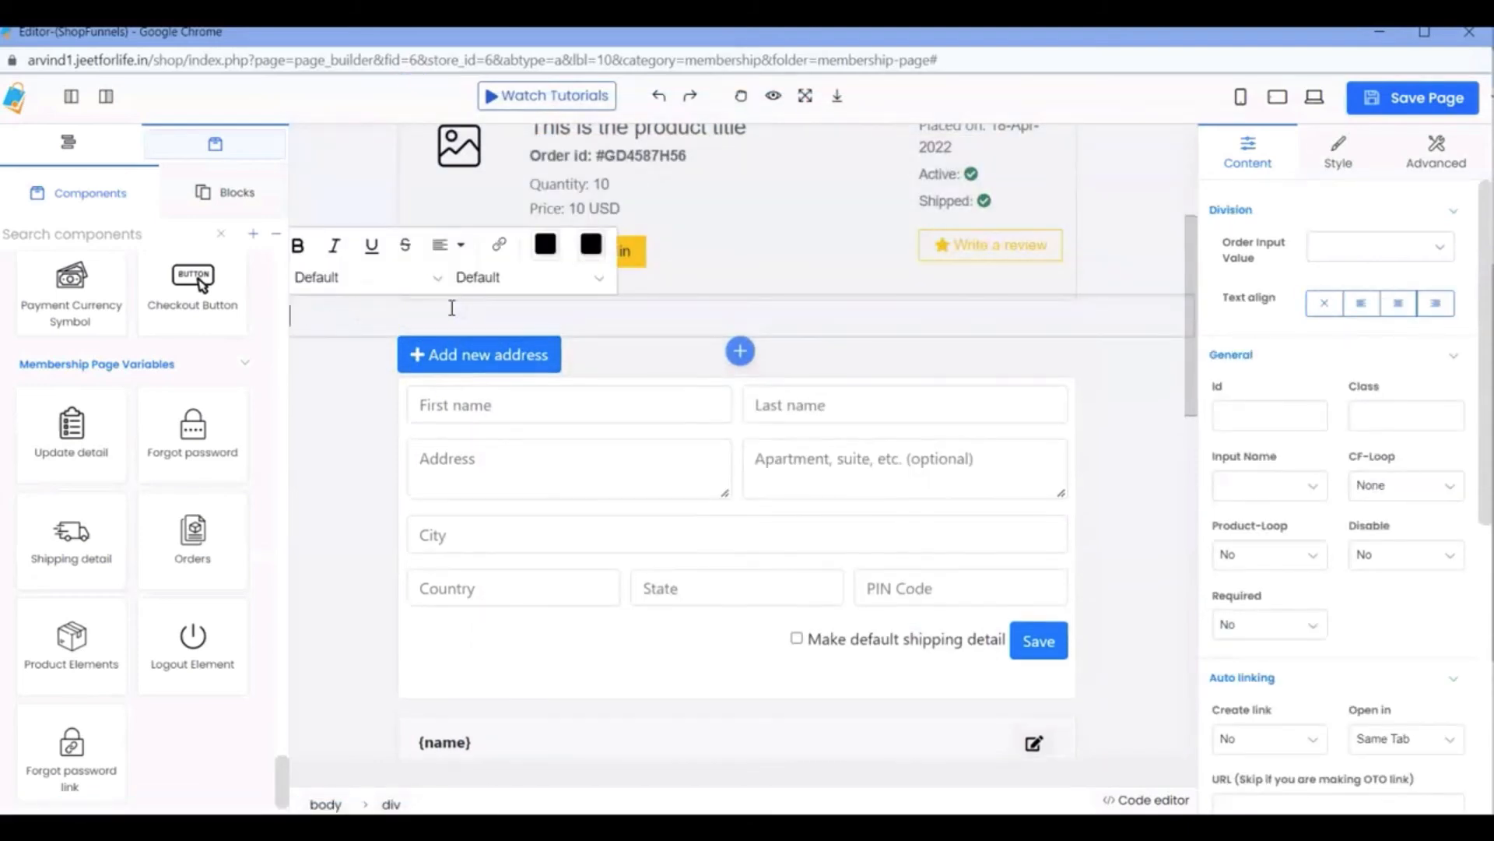
type("Manage Address")
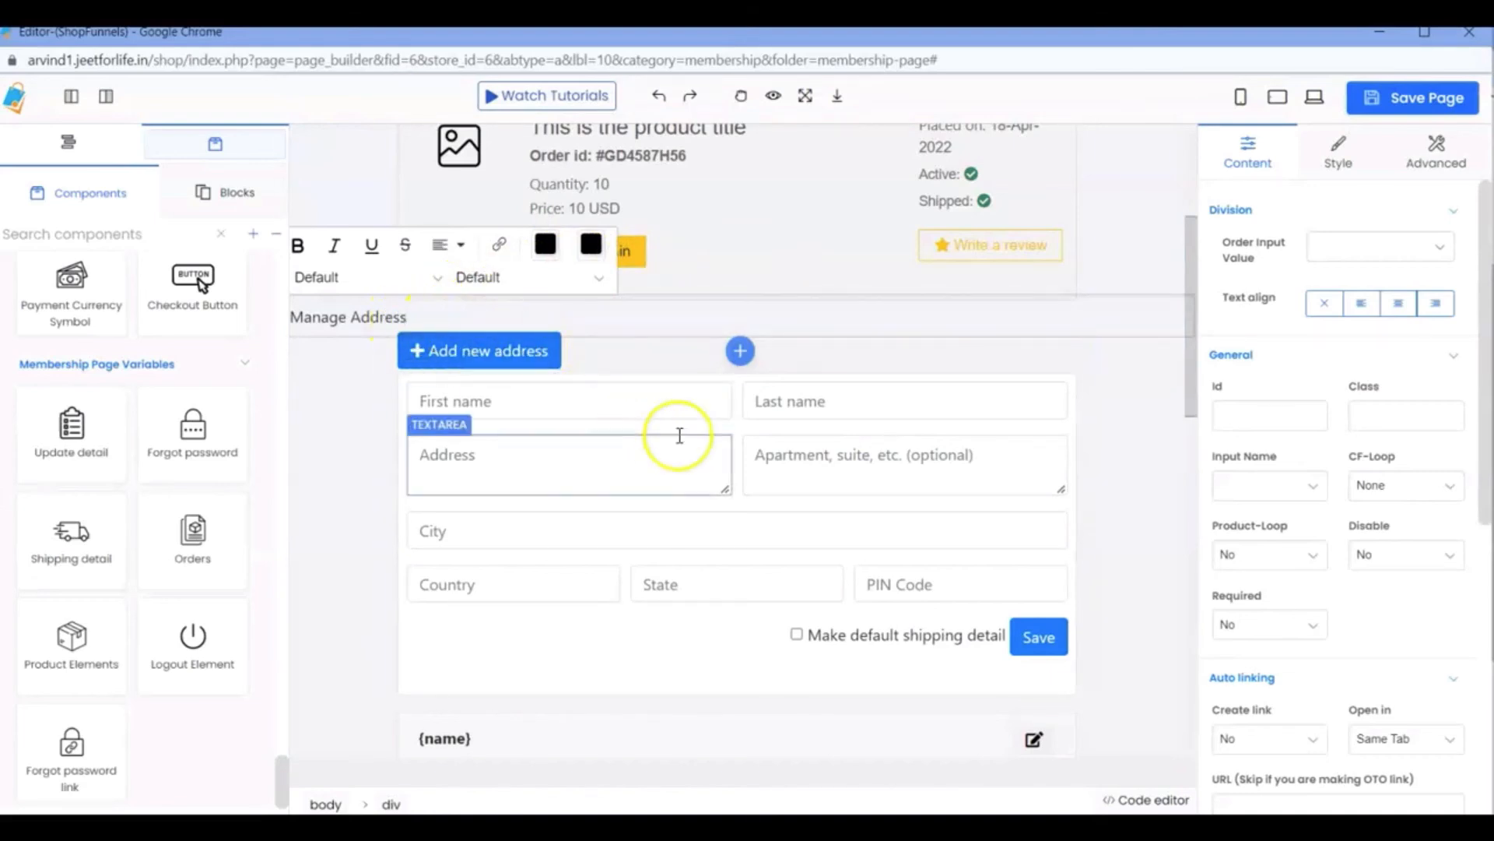
- Delete the Manage Address division and the shipping detail sections from the membership page
left_click(1183, 492)
left_click(1173, 295)
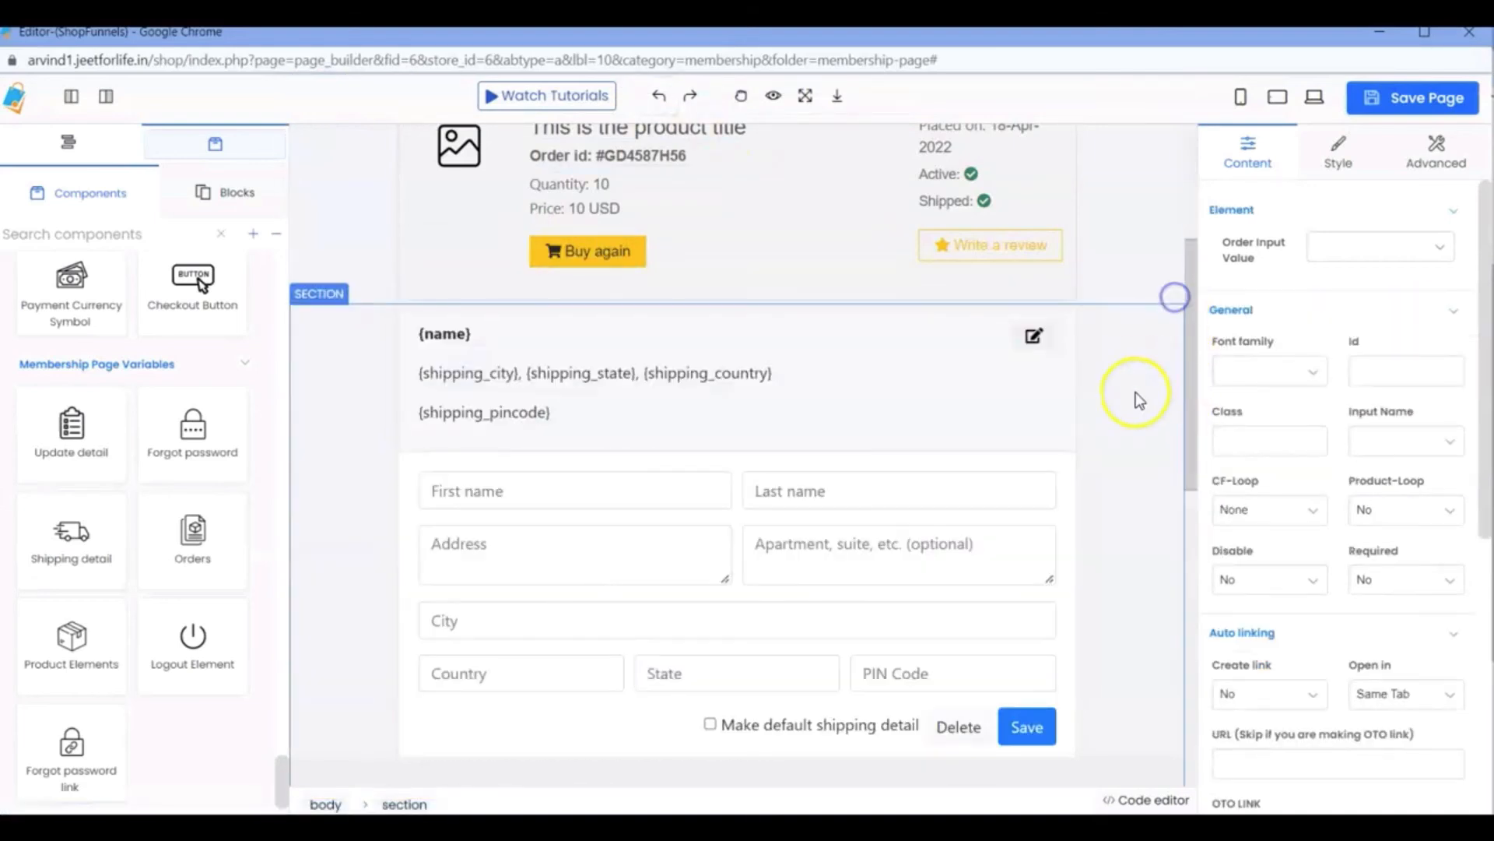
left_click(1135, 395)
left_click(1171, 294)
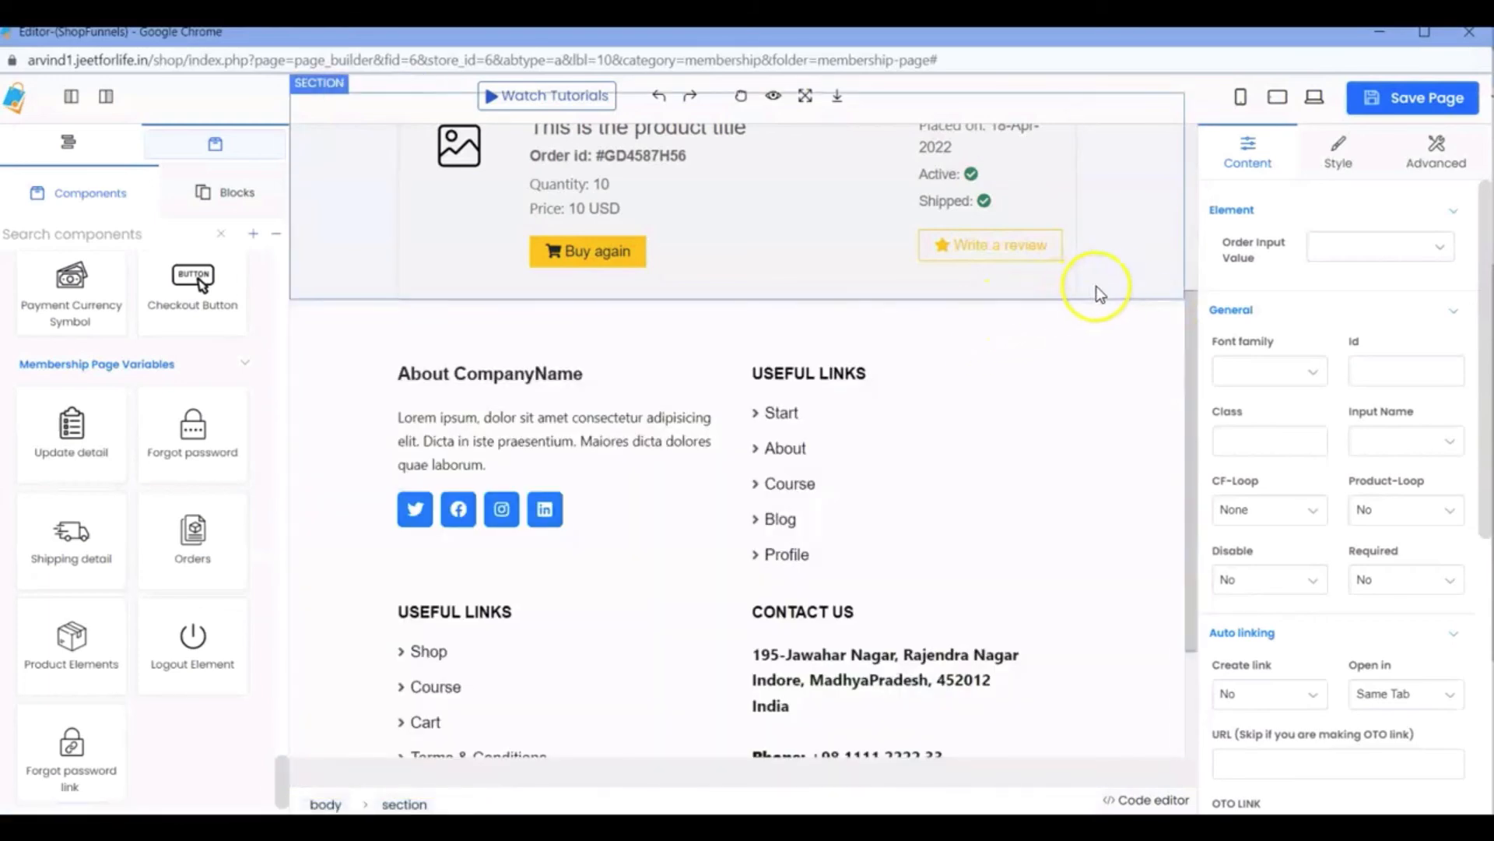
- Insert the Orders component after the product order section and delete the inserted section again
left_click(1115, 288)
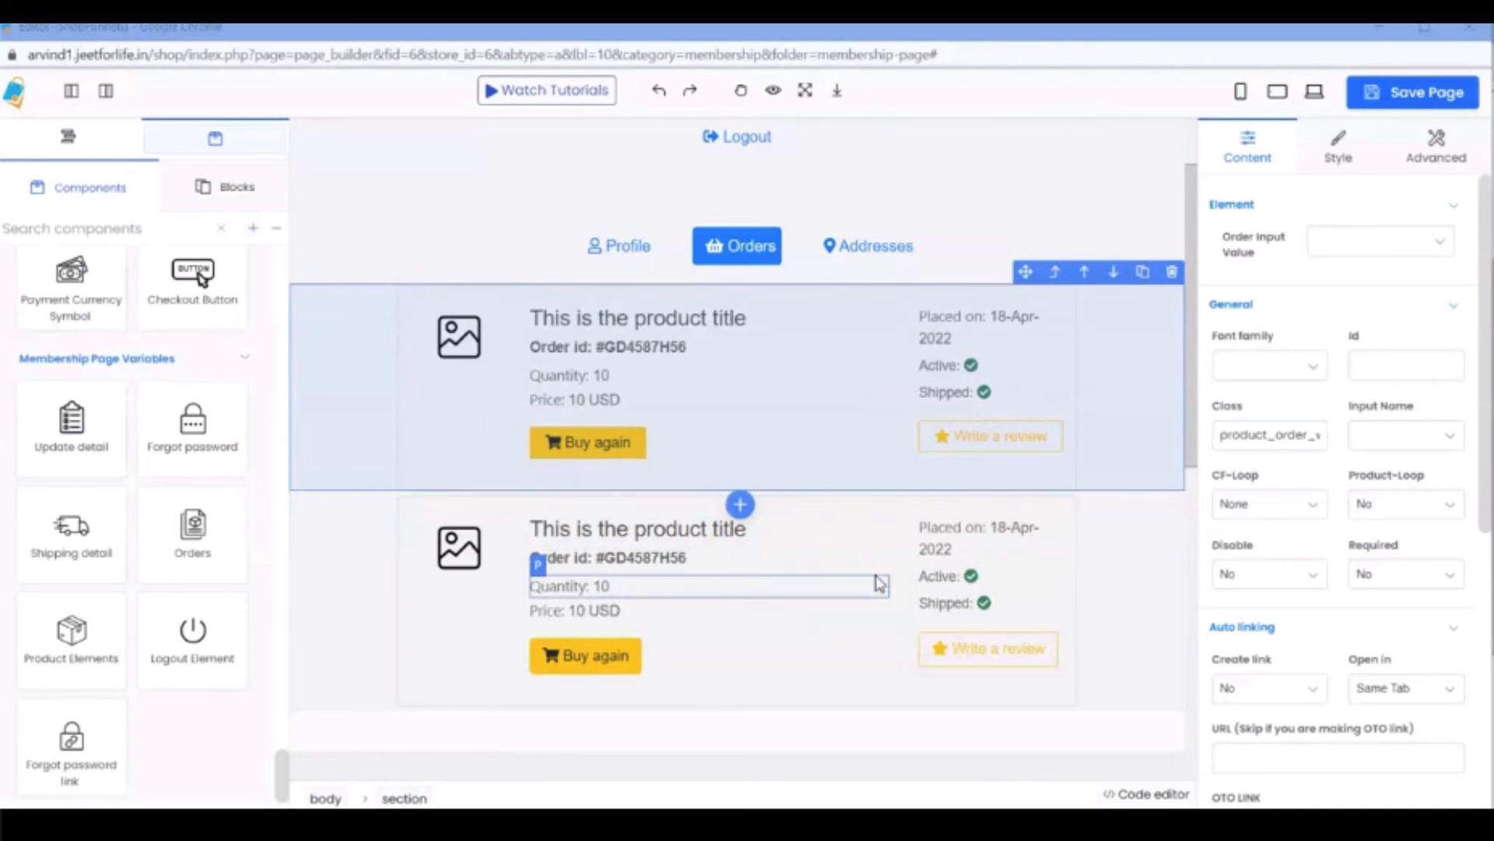
left_click(1168, 547)
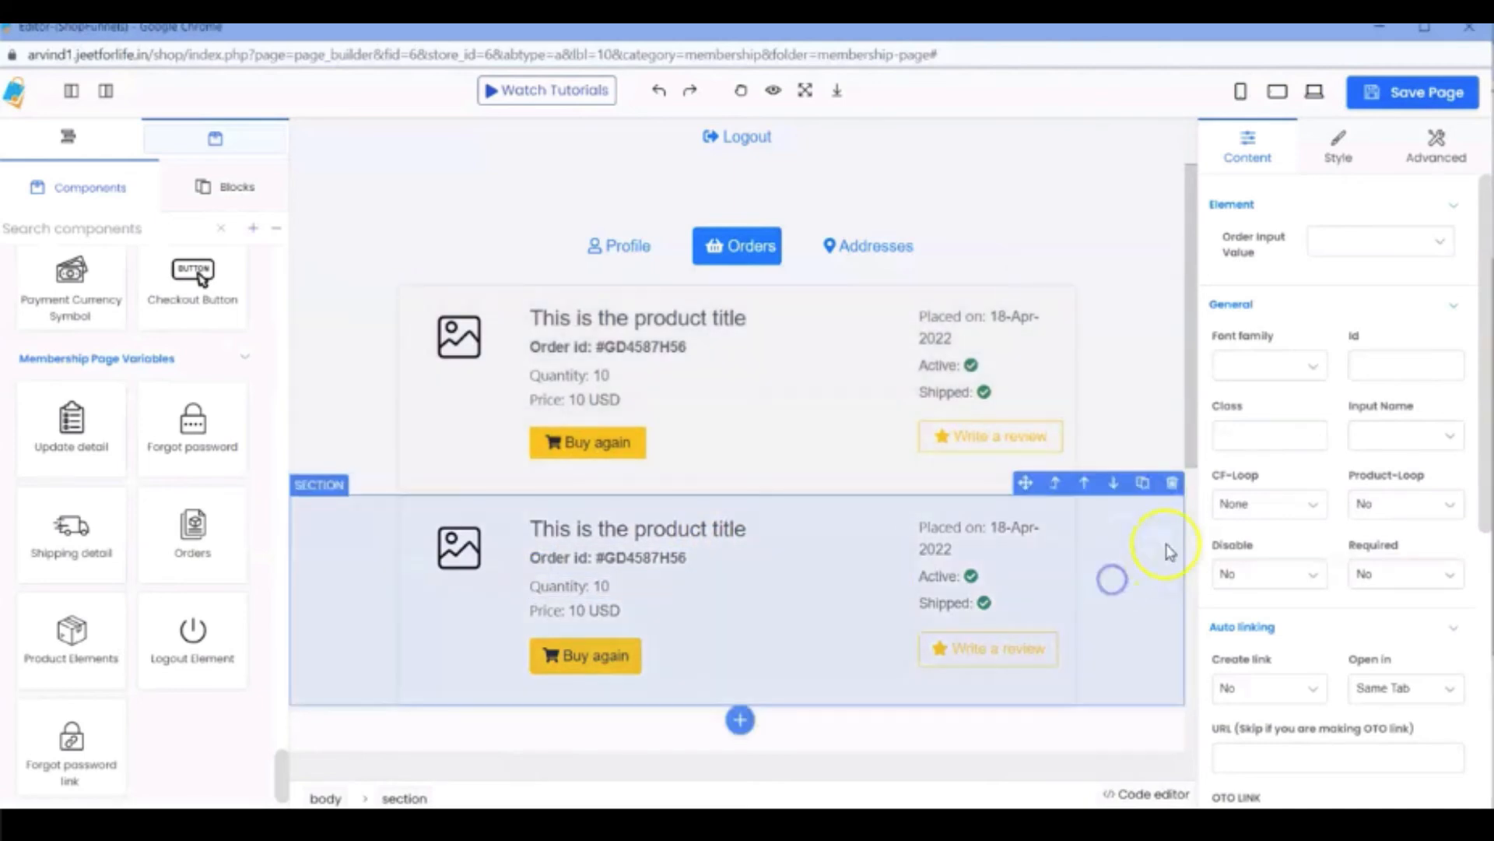
left_click(1171, 484)
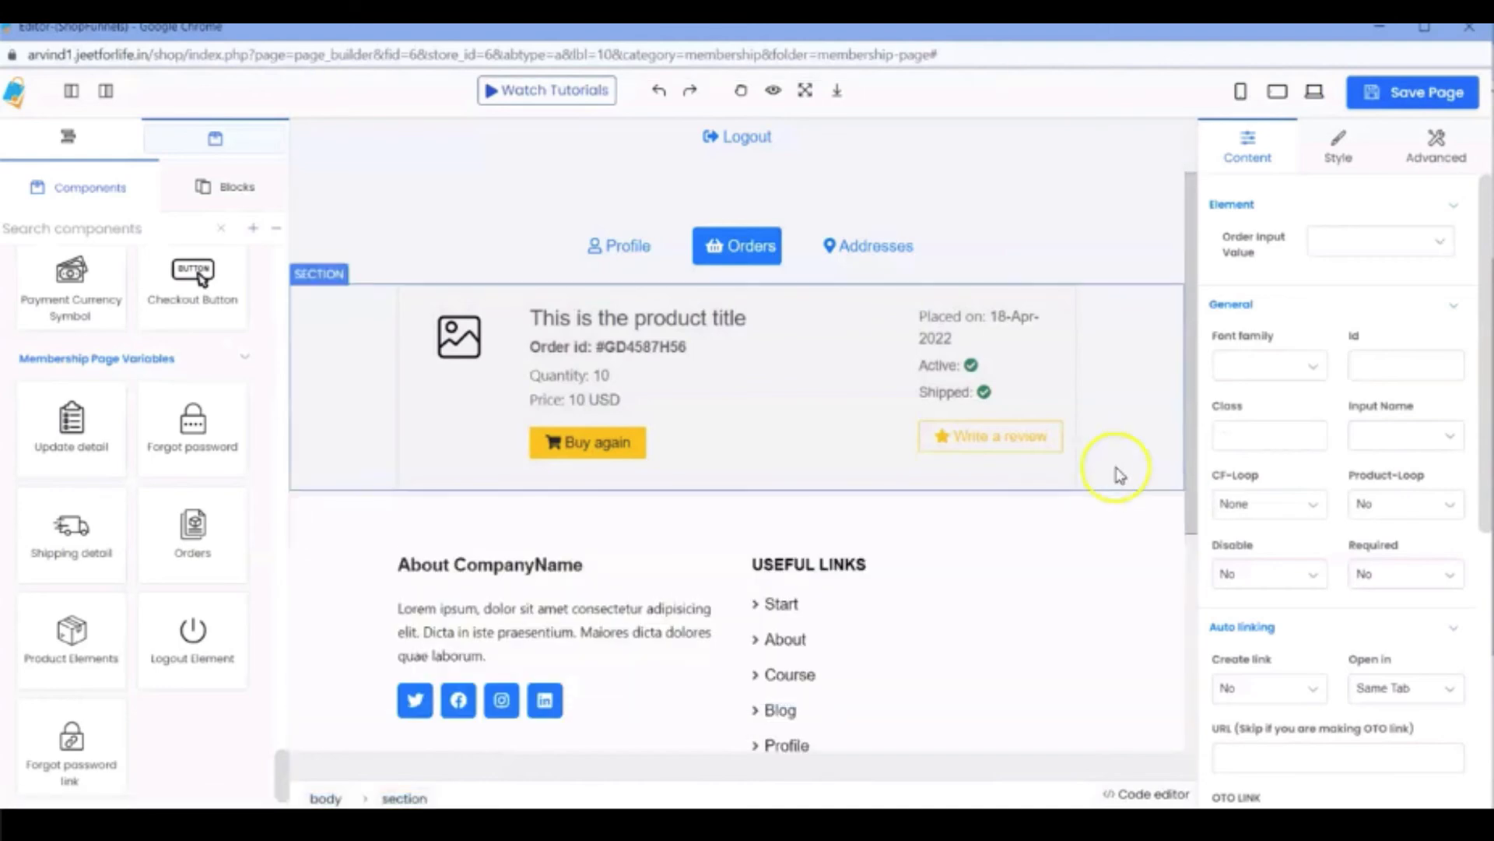
- Insert a Product Elements component below the product order section and remove it again
left_click(1116, 467)
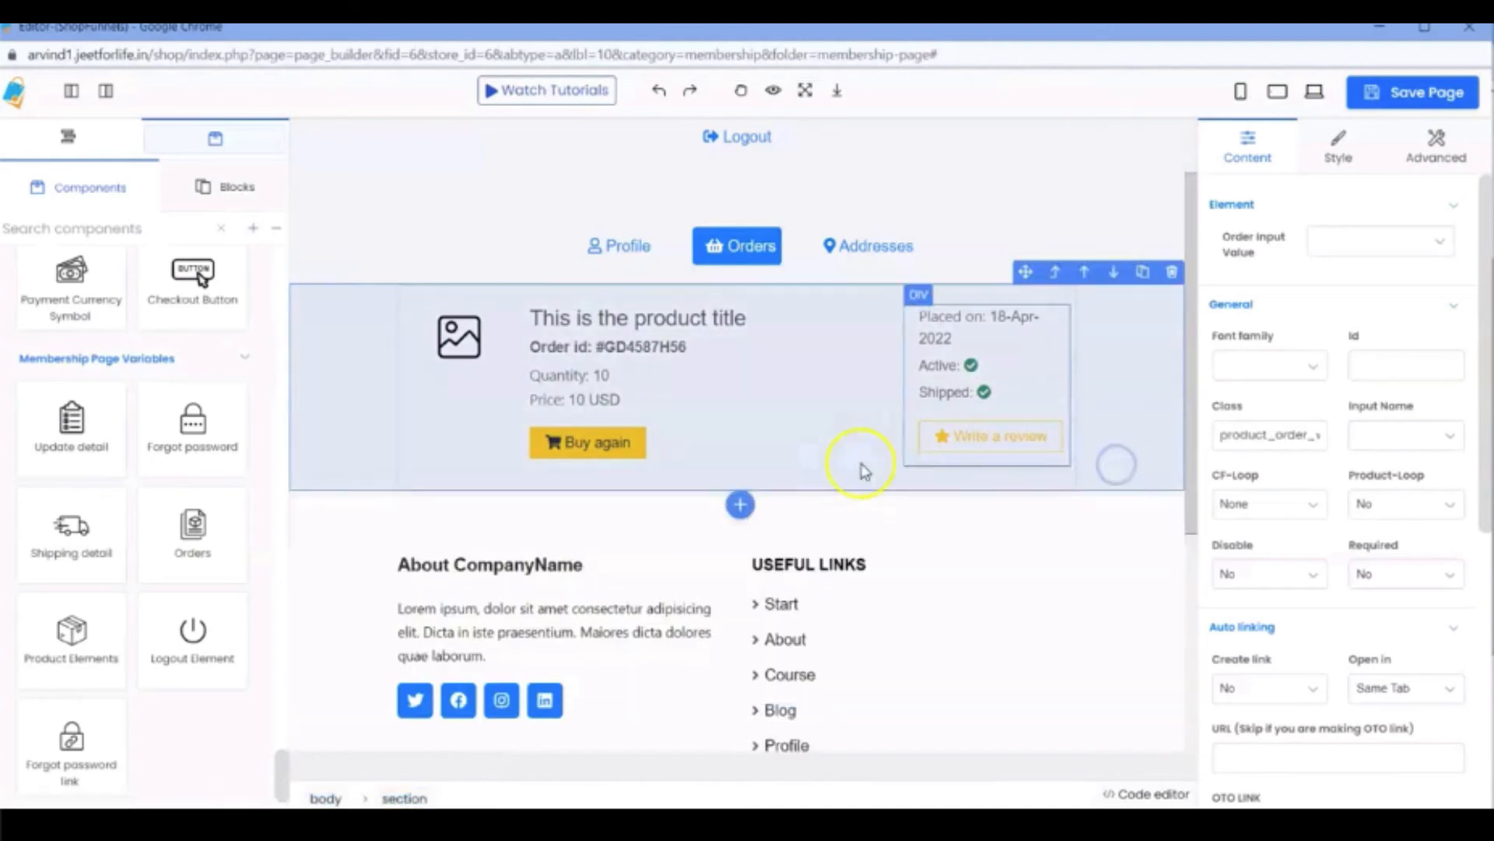
left_click(740, 506)
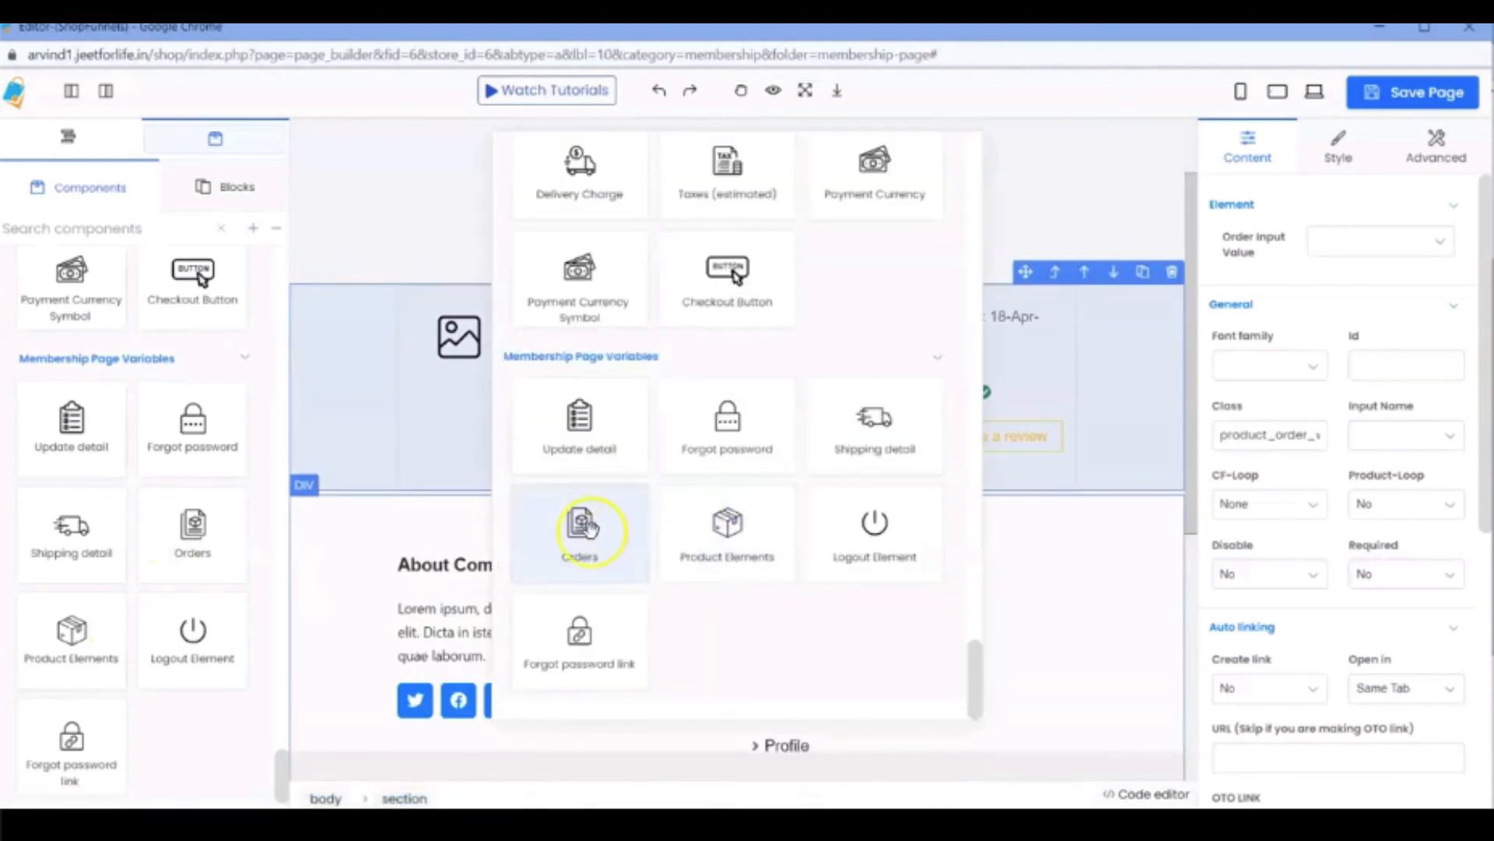
left_click(720, 572)
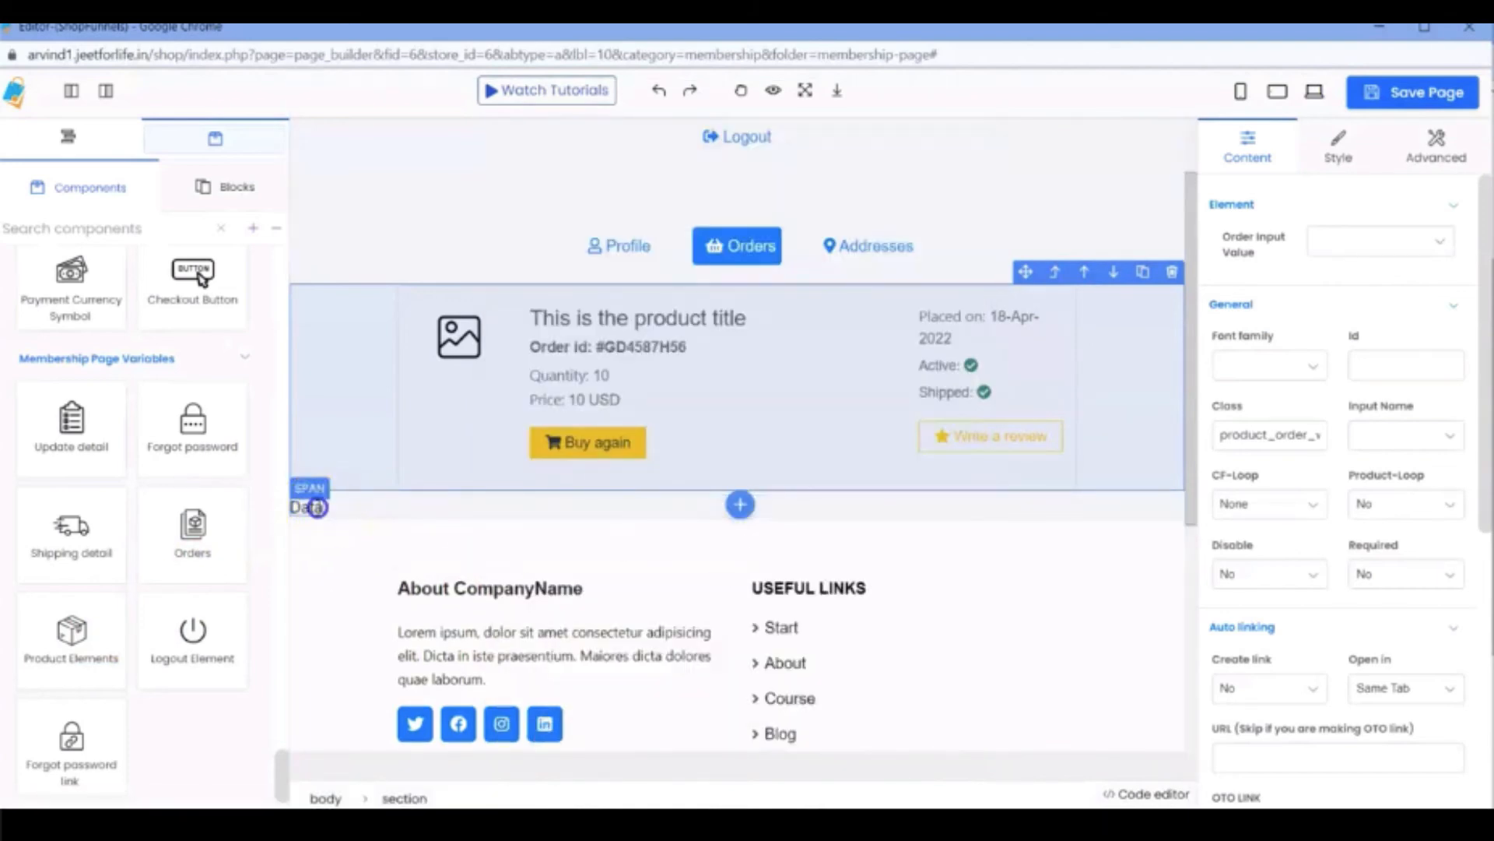
left_click(317, 508)
left_click(460, 486)
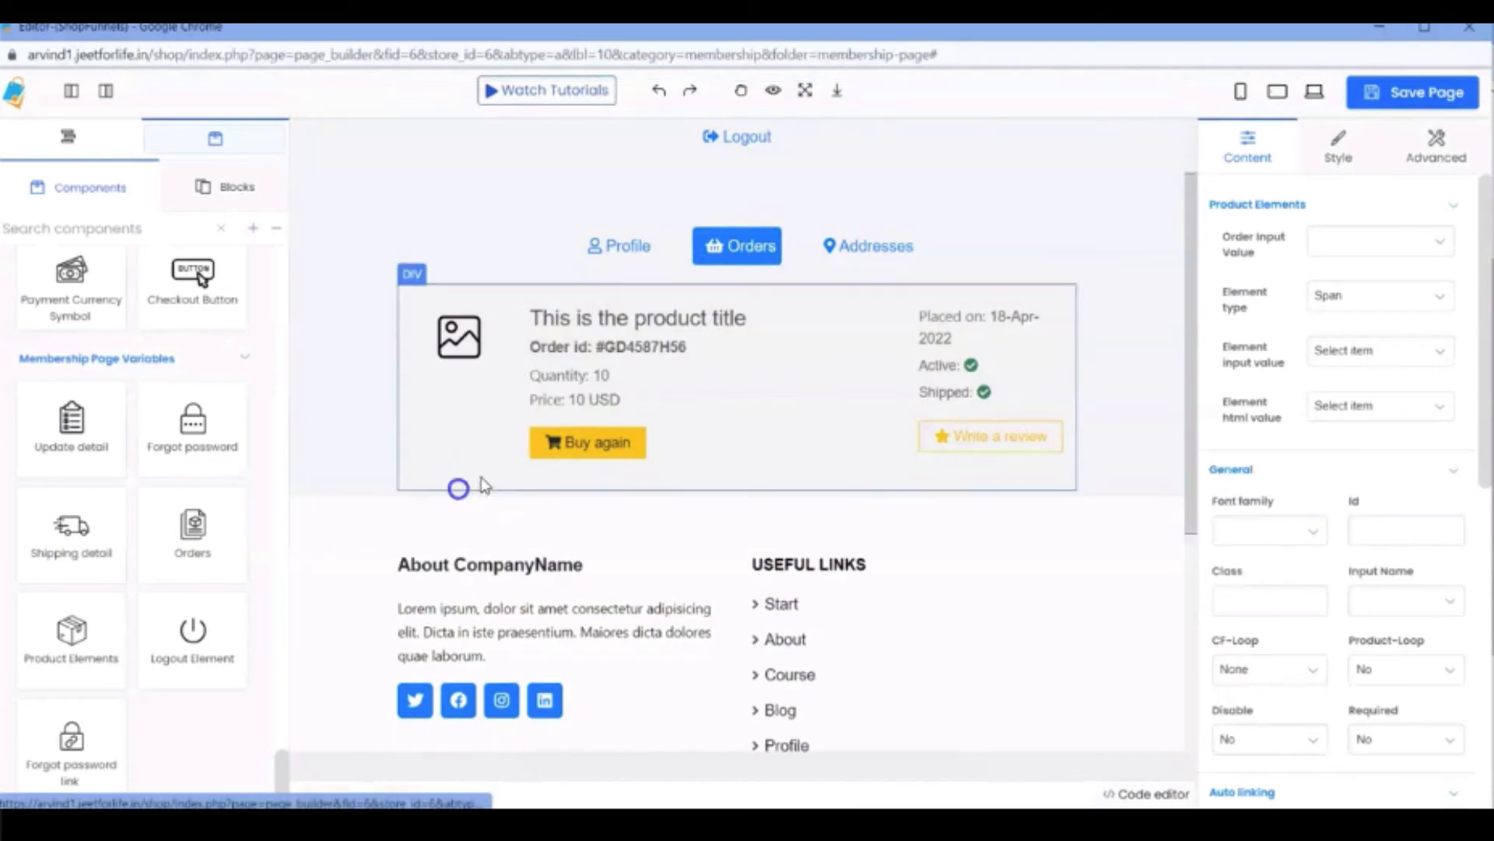
- Add a Product Elements component at the start of the price line in the product order card
left_click(660, 315)
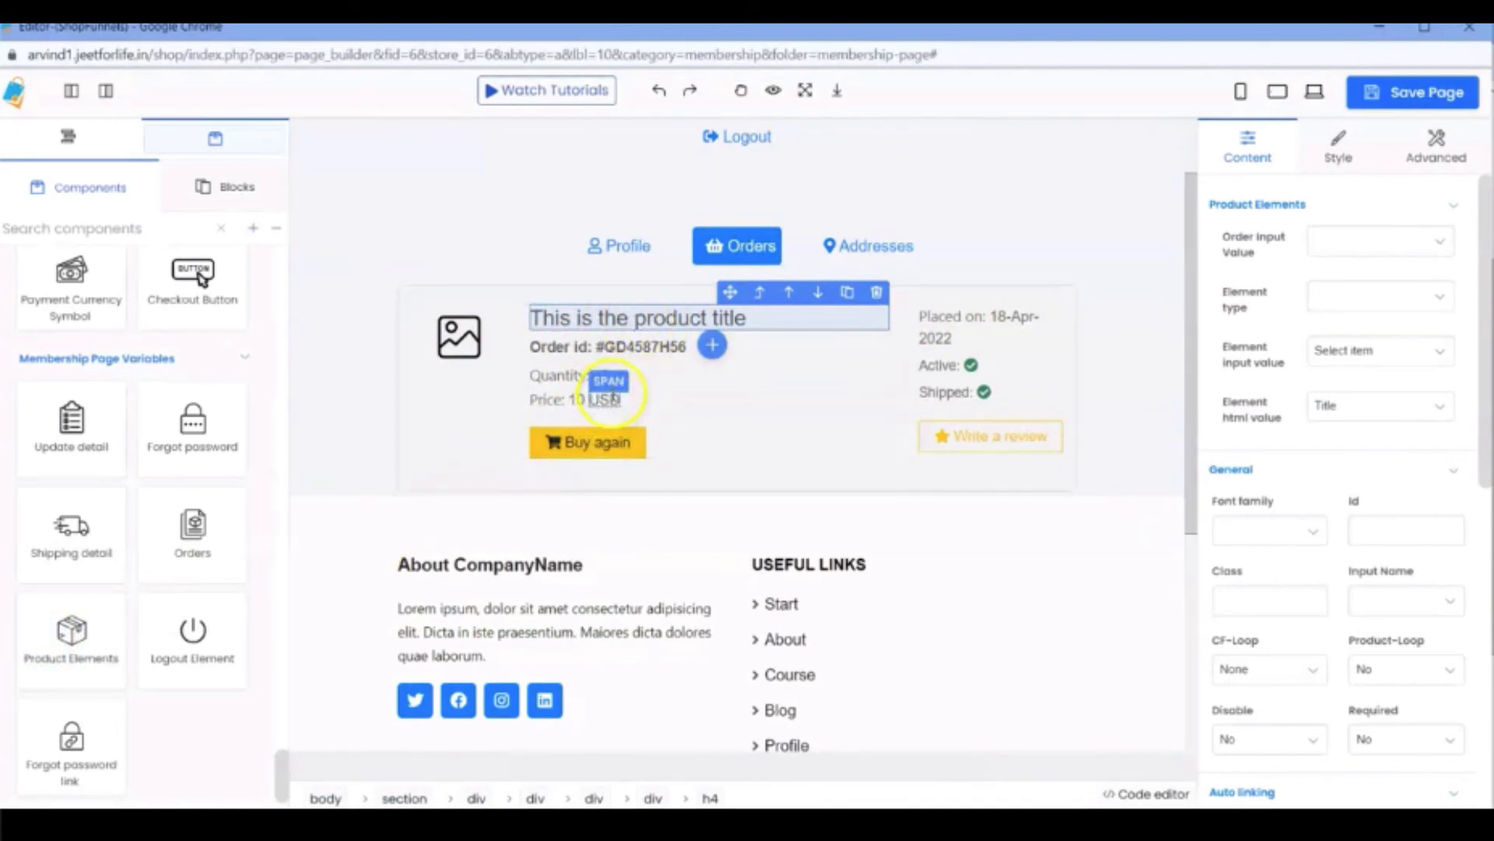
left_click(610, 400)
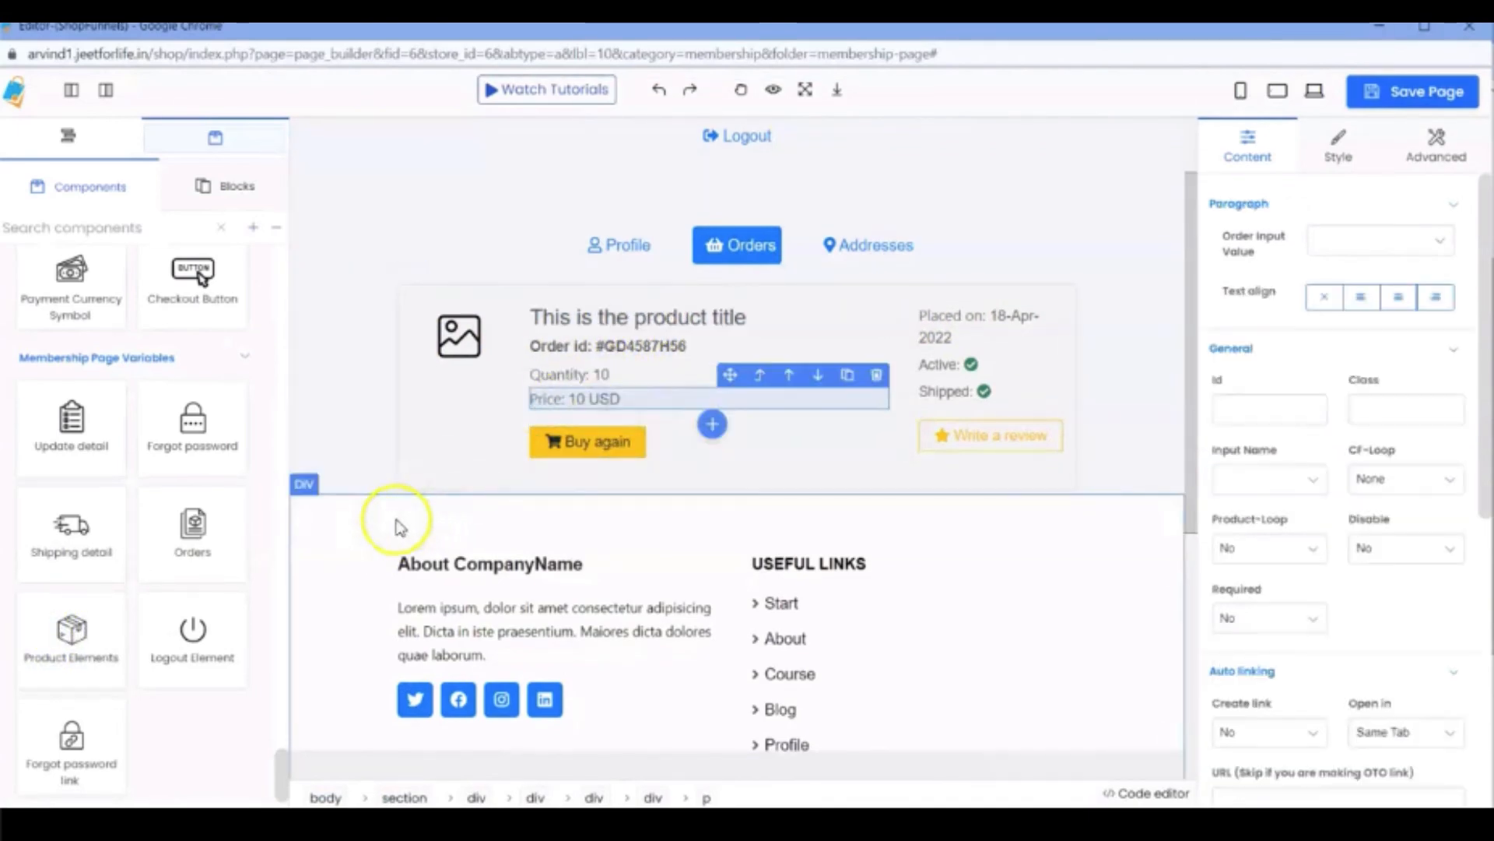
left_click_drag(63, 635, 619, 410)
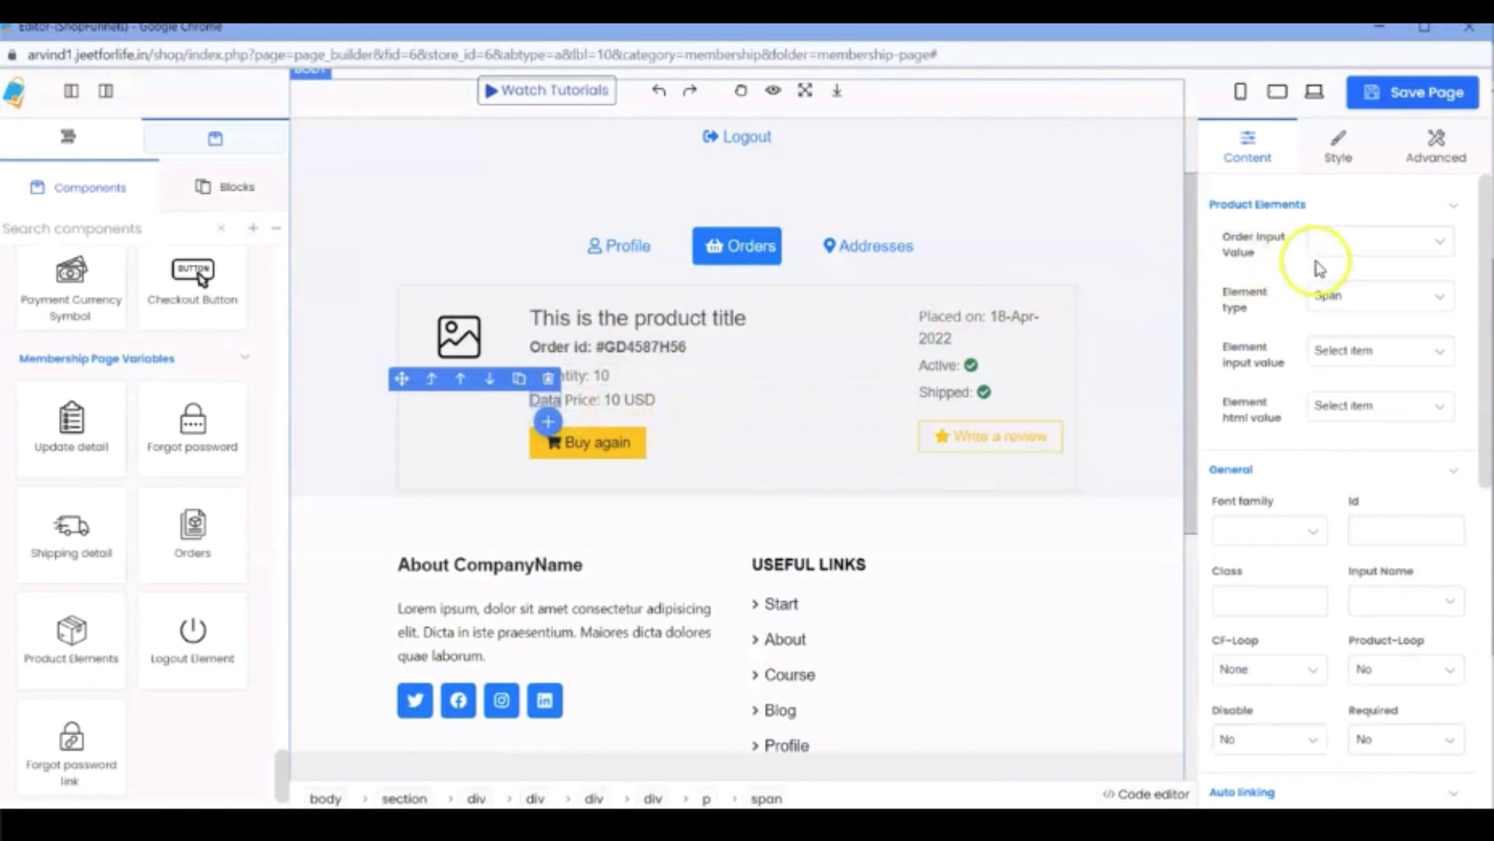
- Set the new element's type to Division, input value to ID and html value to Product type, and save the page
left_click(1333, 300)
left_click(1339, 347)
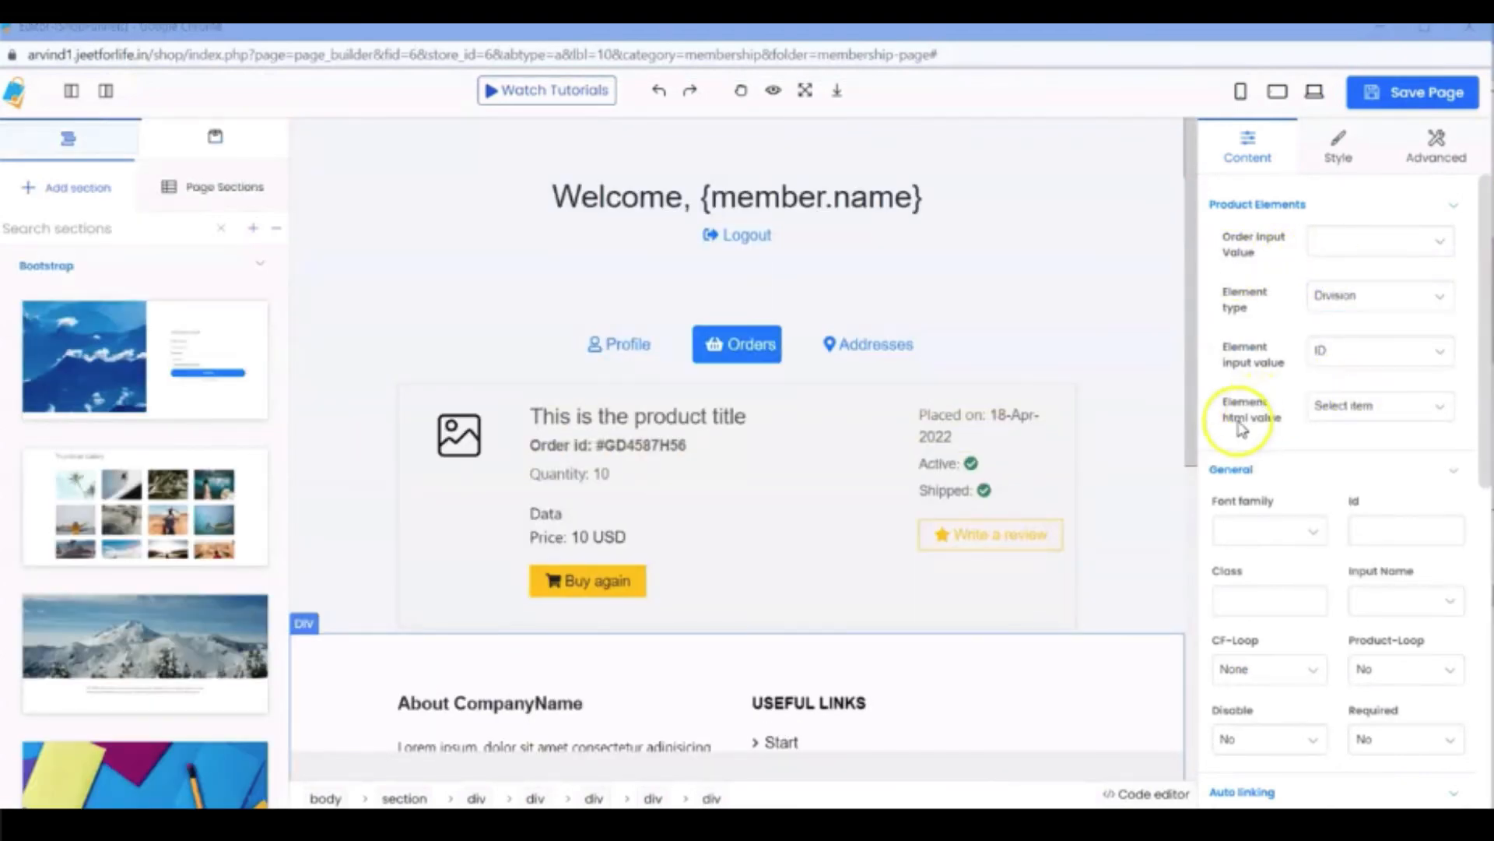
left_click(1321, 411)
scroll(1378, 545, "down", 5)
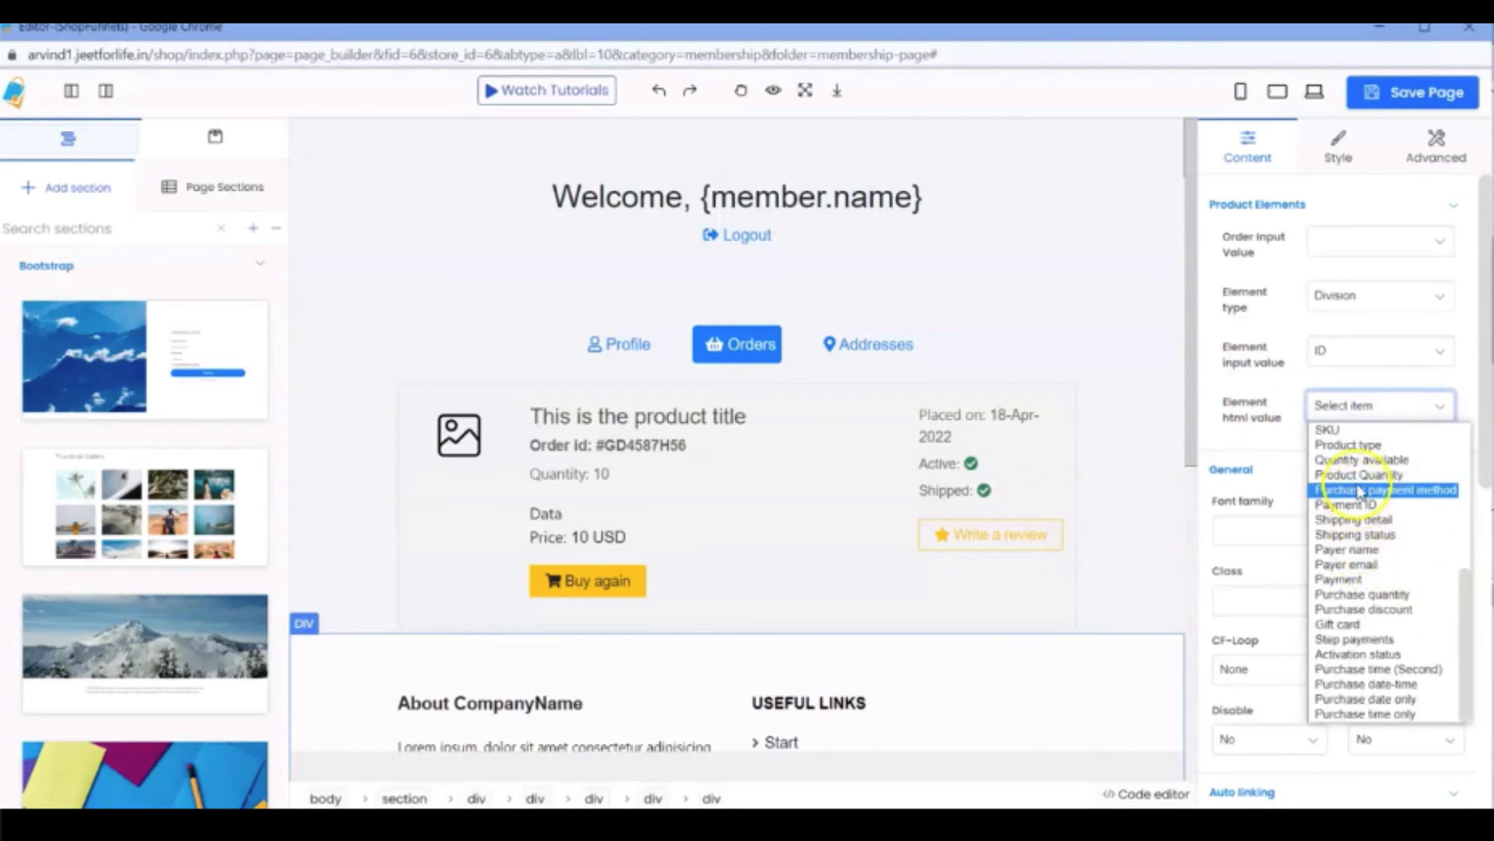
left_click(1351, 447)
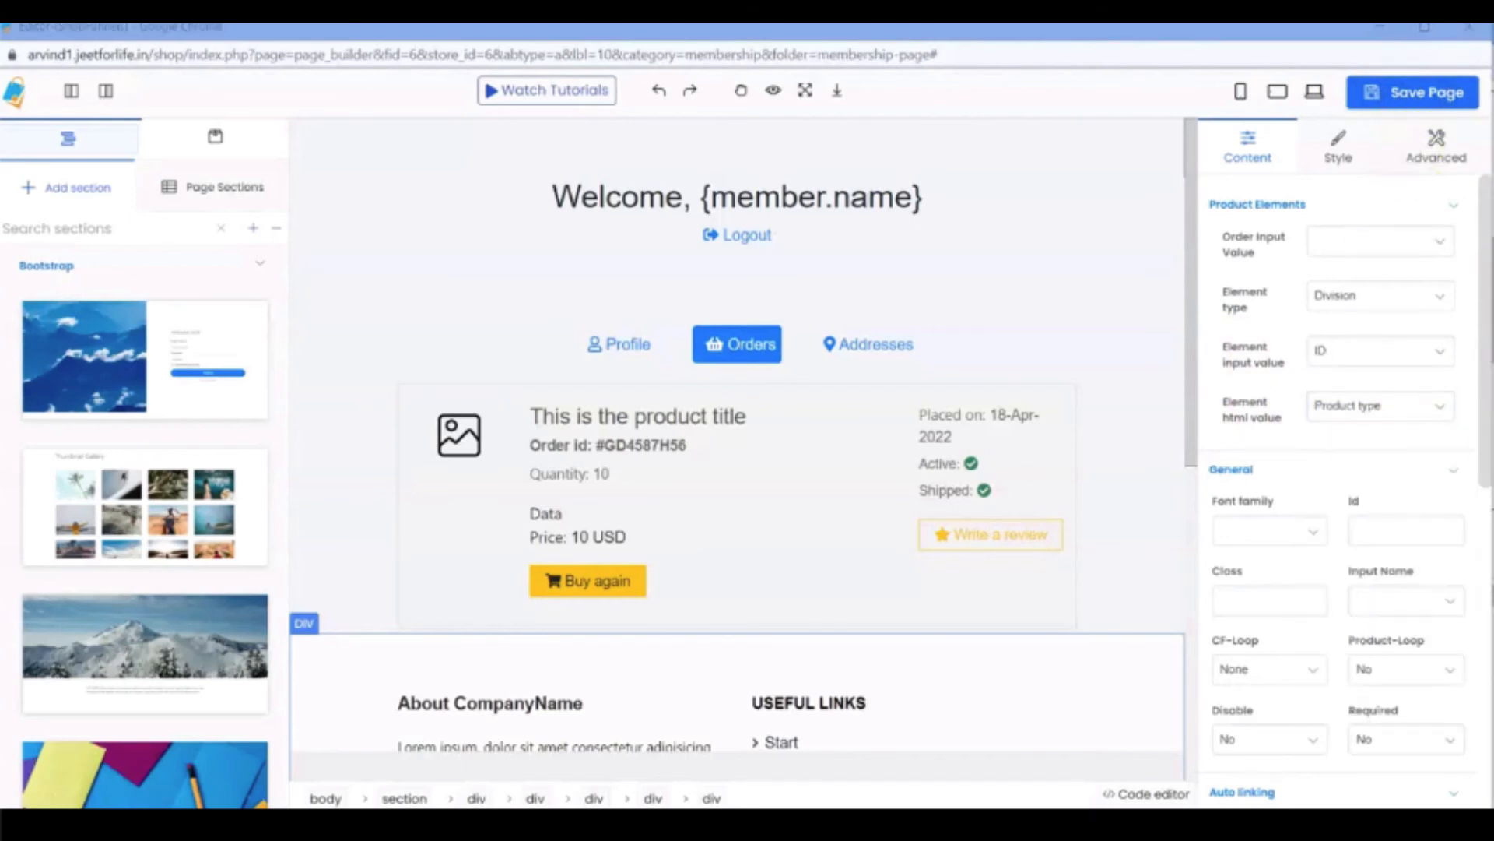
left_click(1414, 97)
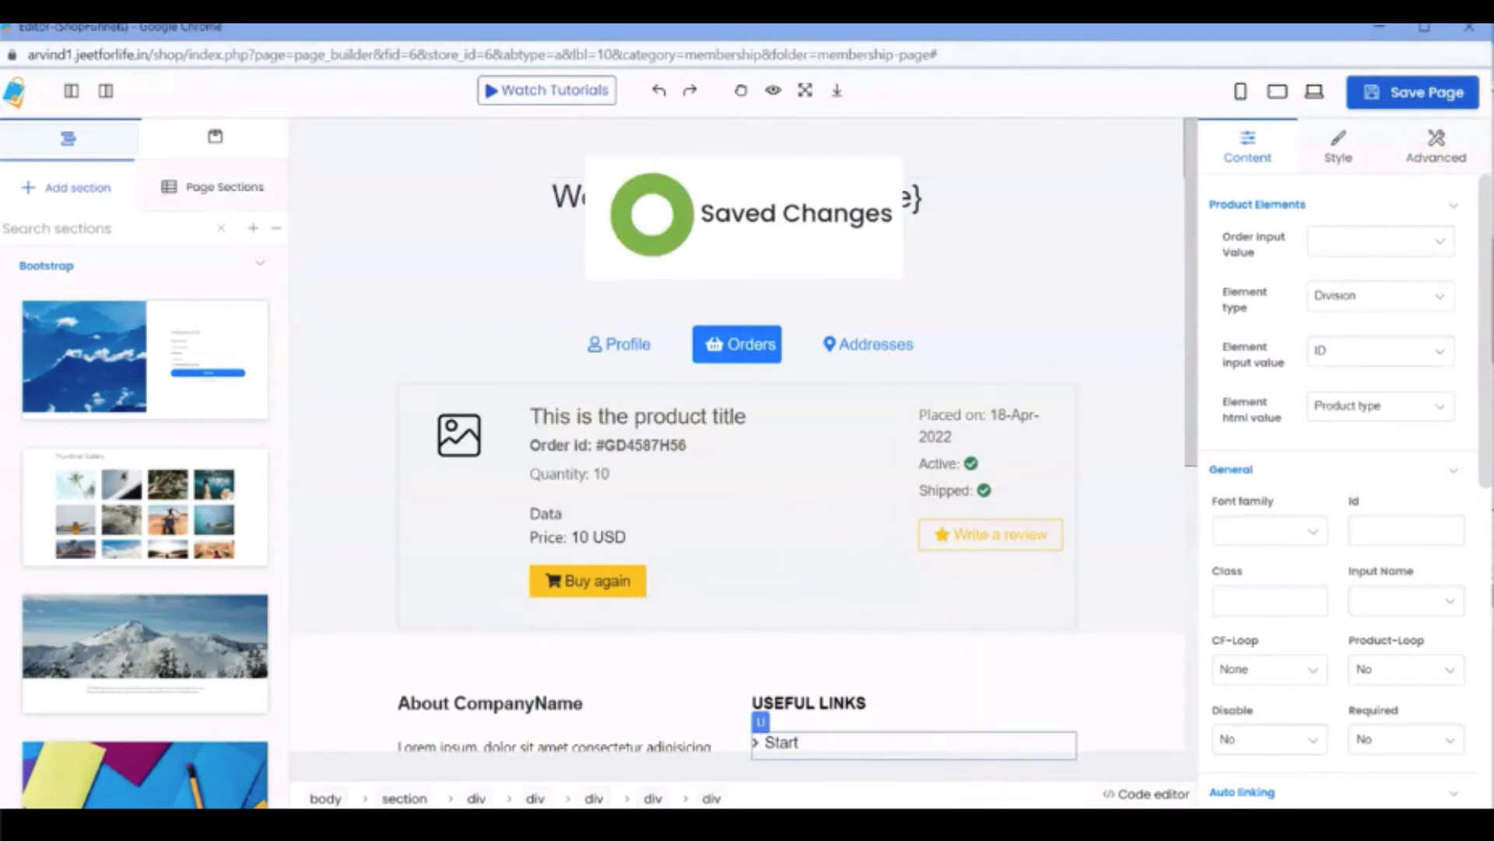
- Switch to the live membership page in the browser and check the product type shown in each order
left_click(1031, 823)
left_click(978, 779)
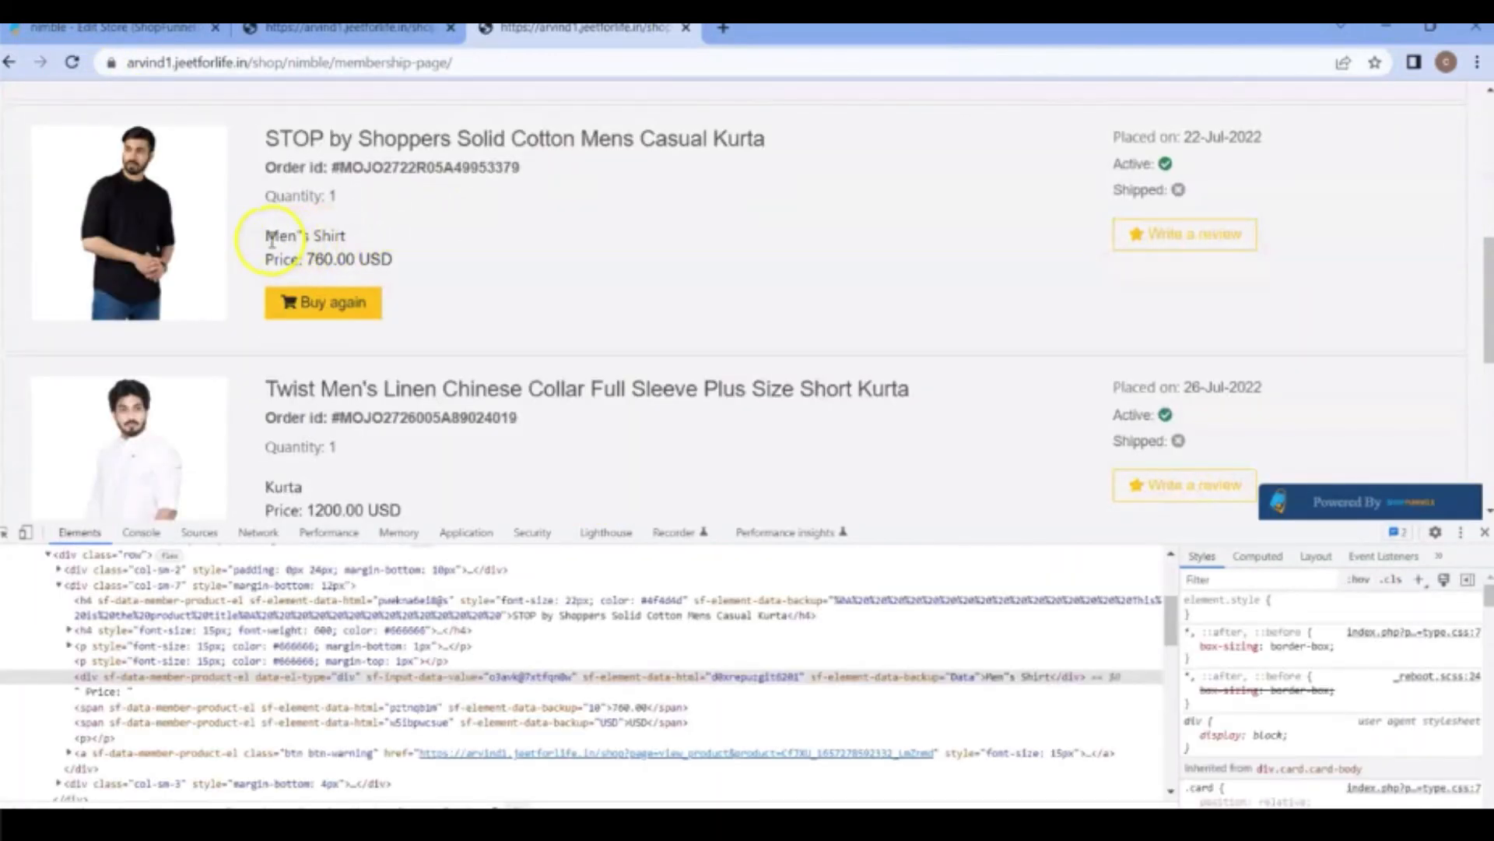
- Highlight the product type text above the price in the live orders to compare it between orders
left_click_drag(271, 240, 377, 243)
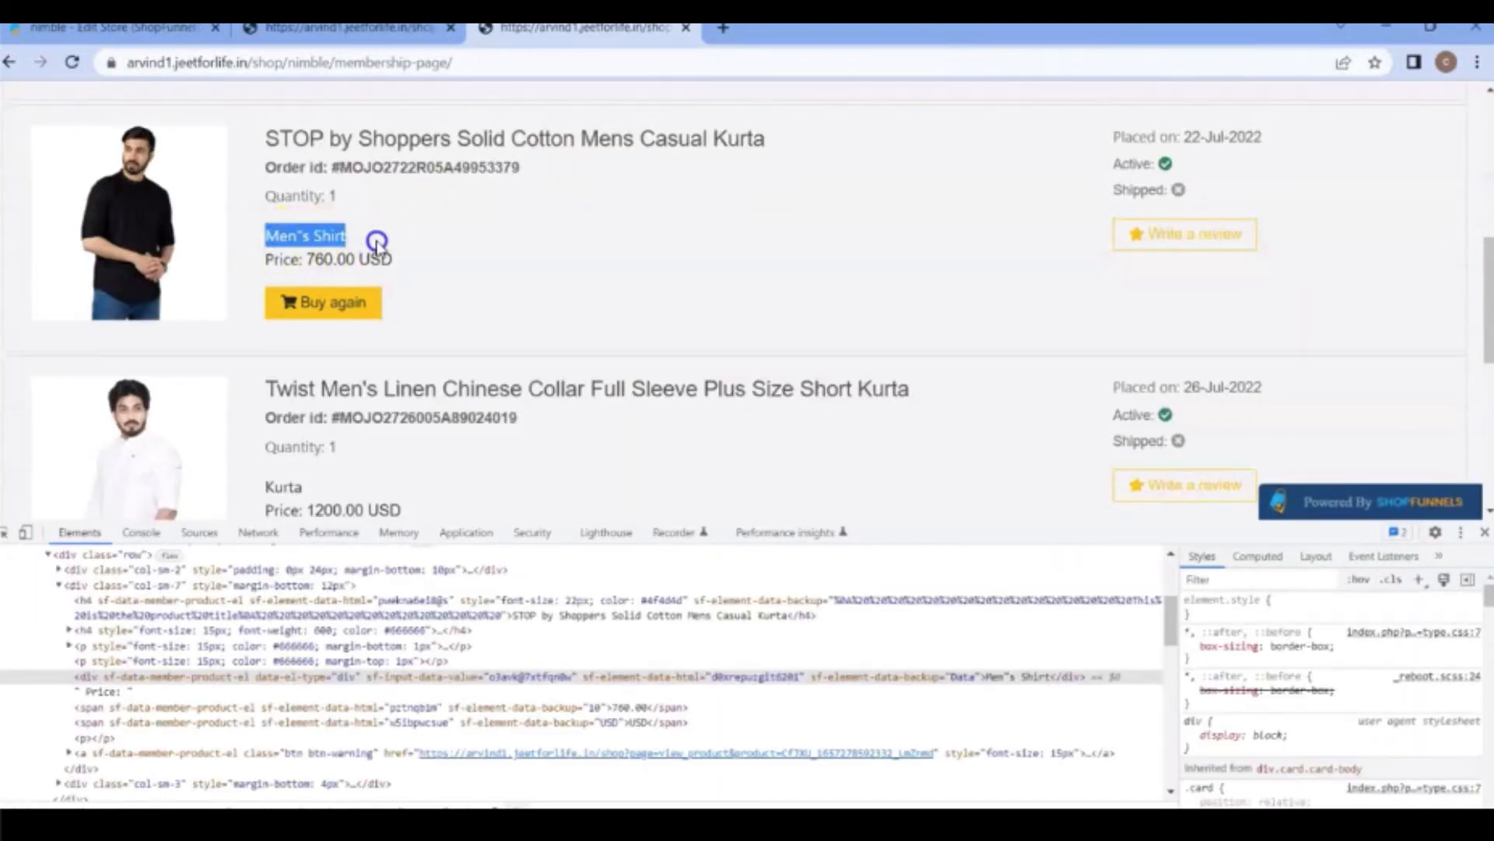
scroll(421, 300, "down", 1)
left_click_drag(268, 391, 300, 395)
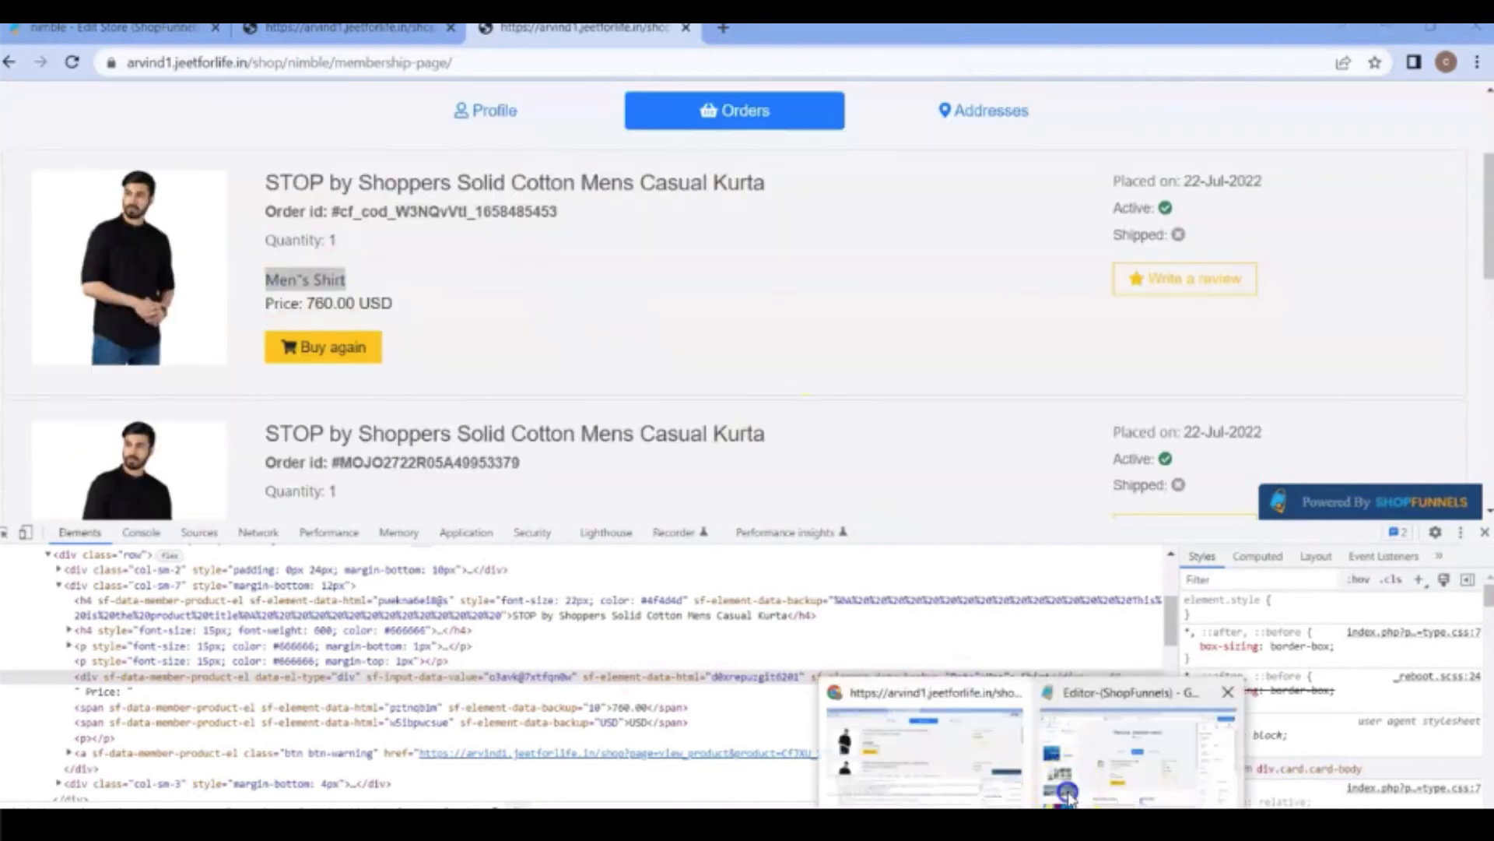
- Return to the page editor and review the html value options available for the product element
left_click(1070, 792)
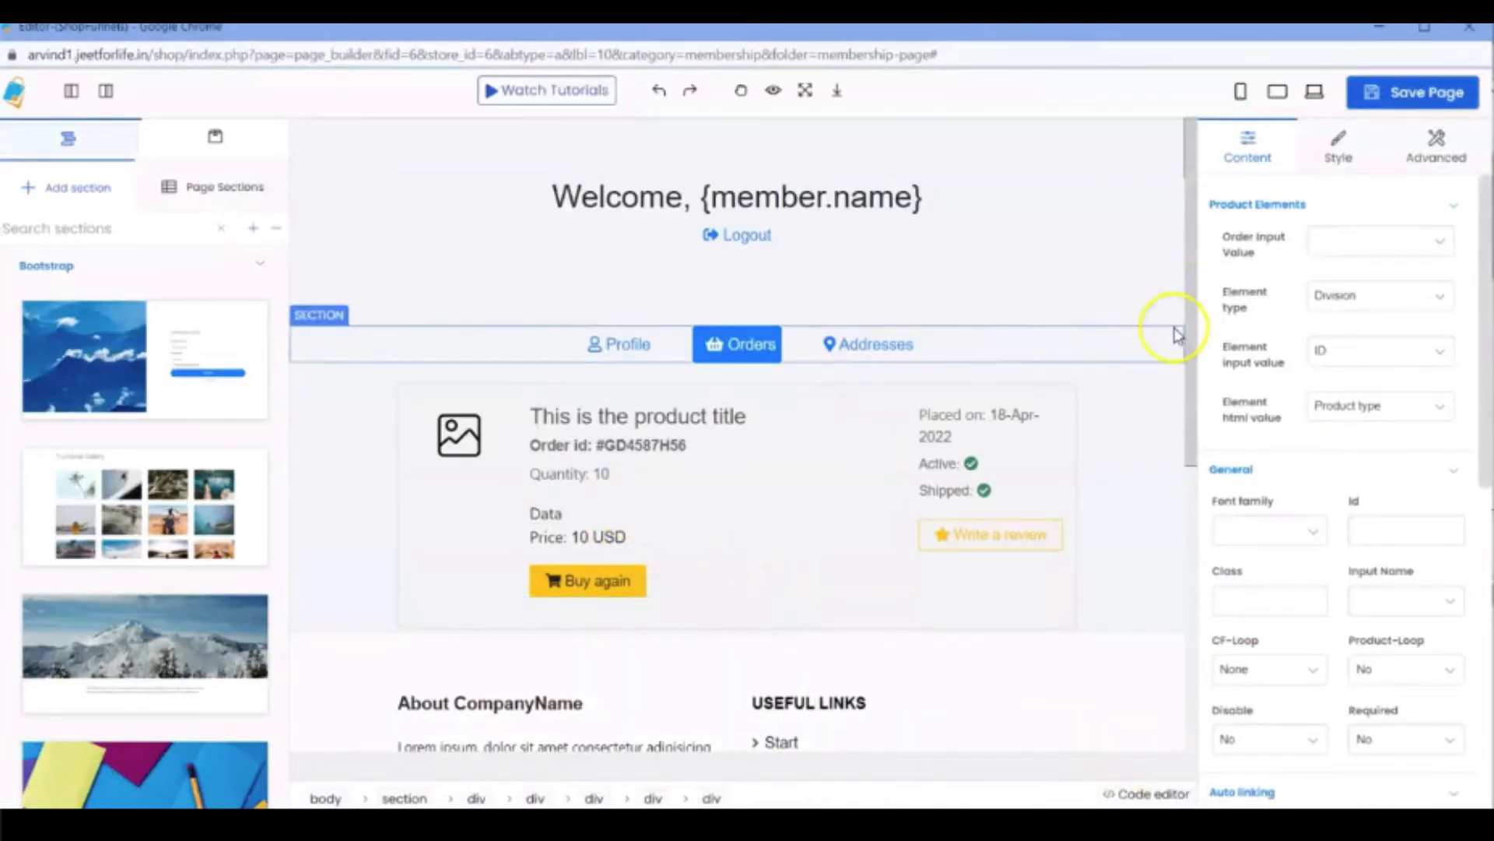
left_click(1351, 405)
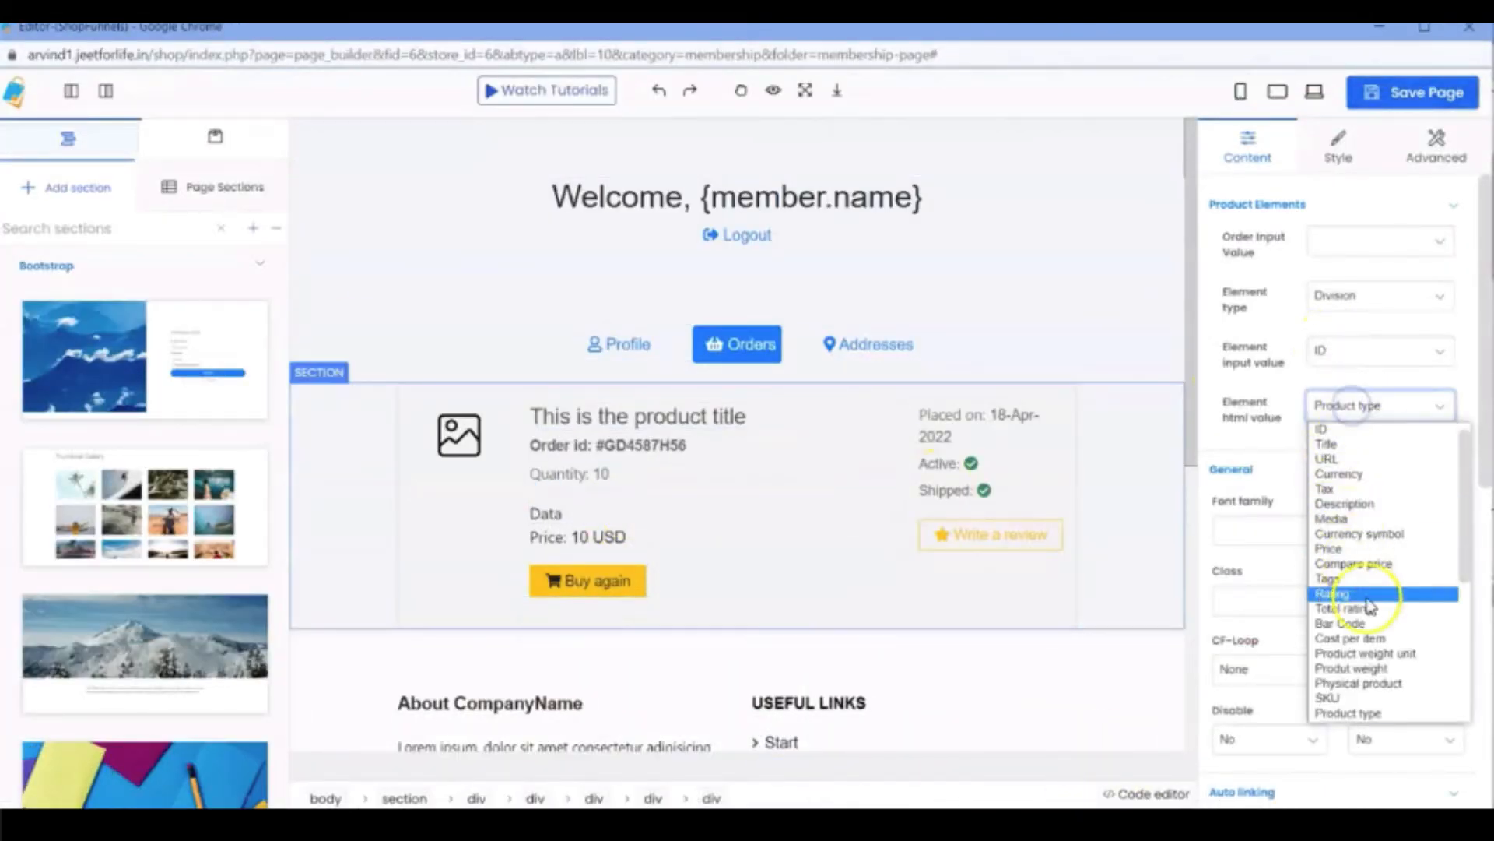
scroll(1346, 615, "down", 3)
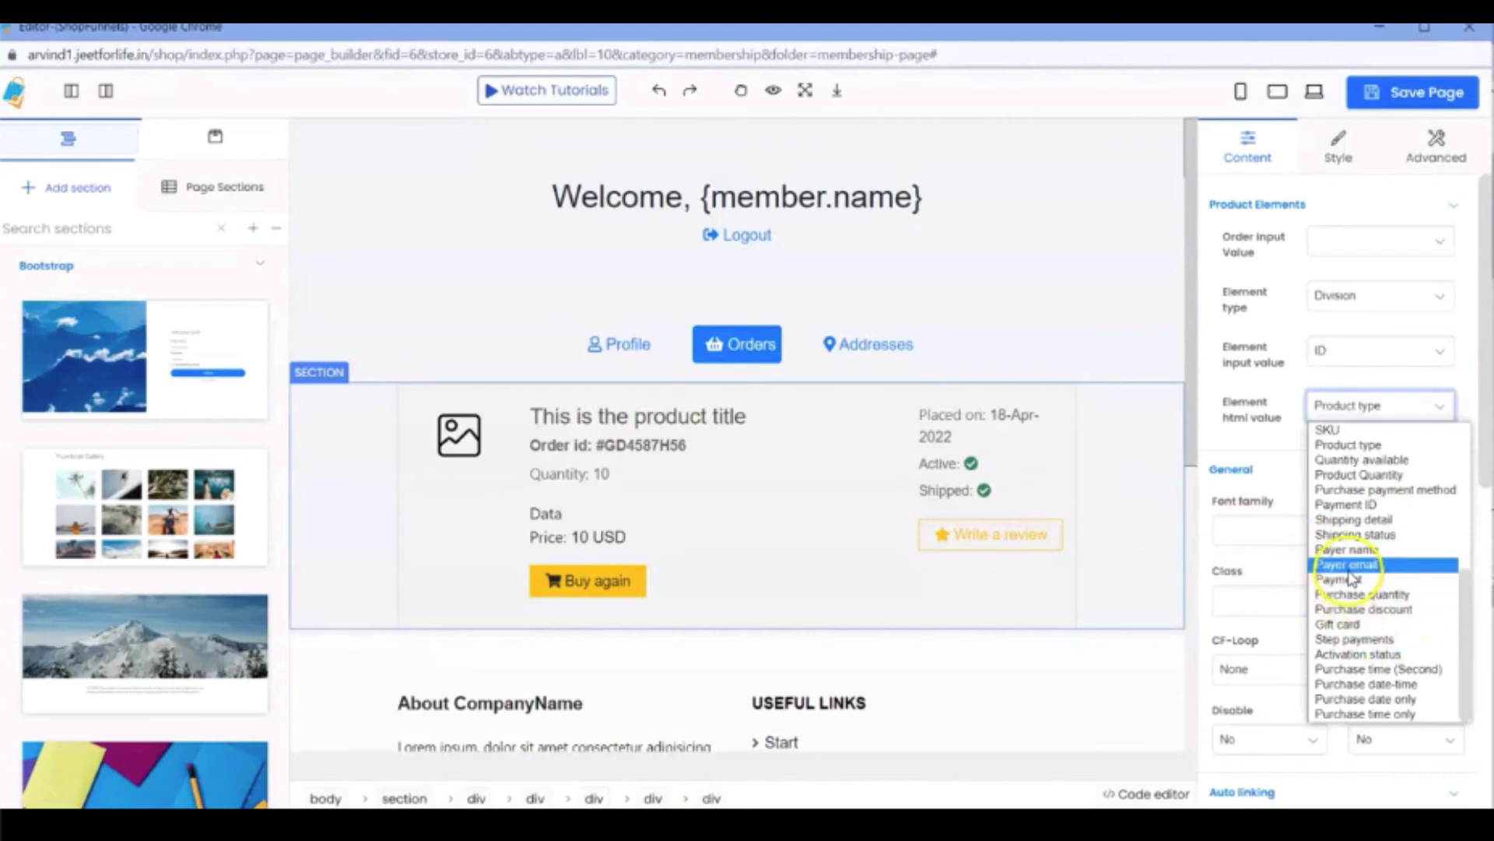
- Insert a Product Elements component after the product title in the order card
left_click(206, 128)
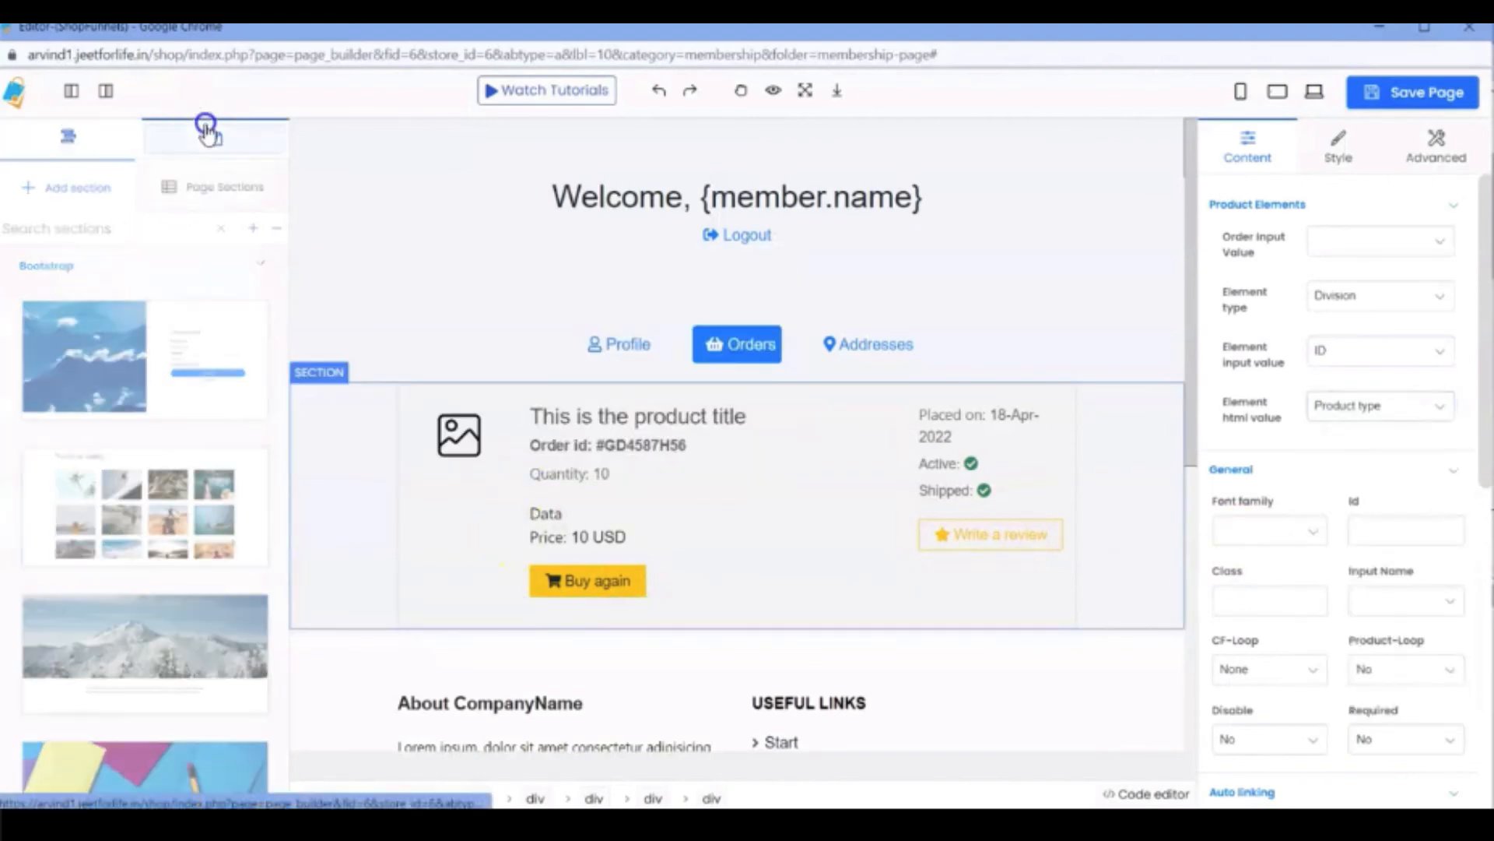
scroll(213, 393, "down", 15)
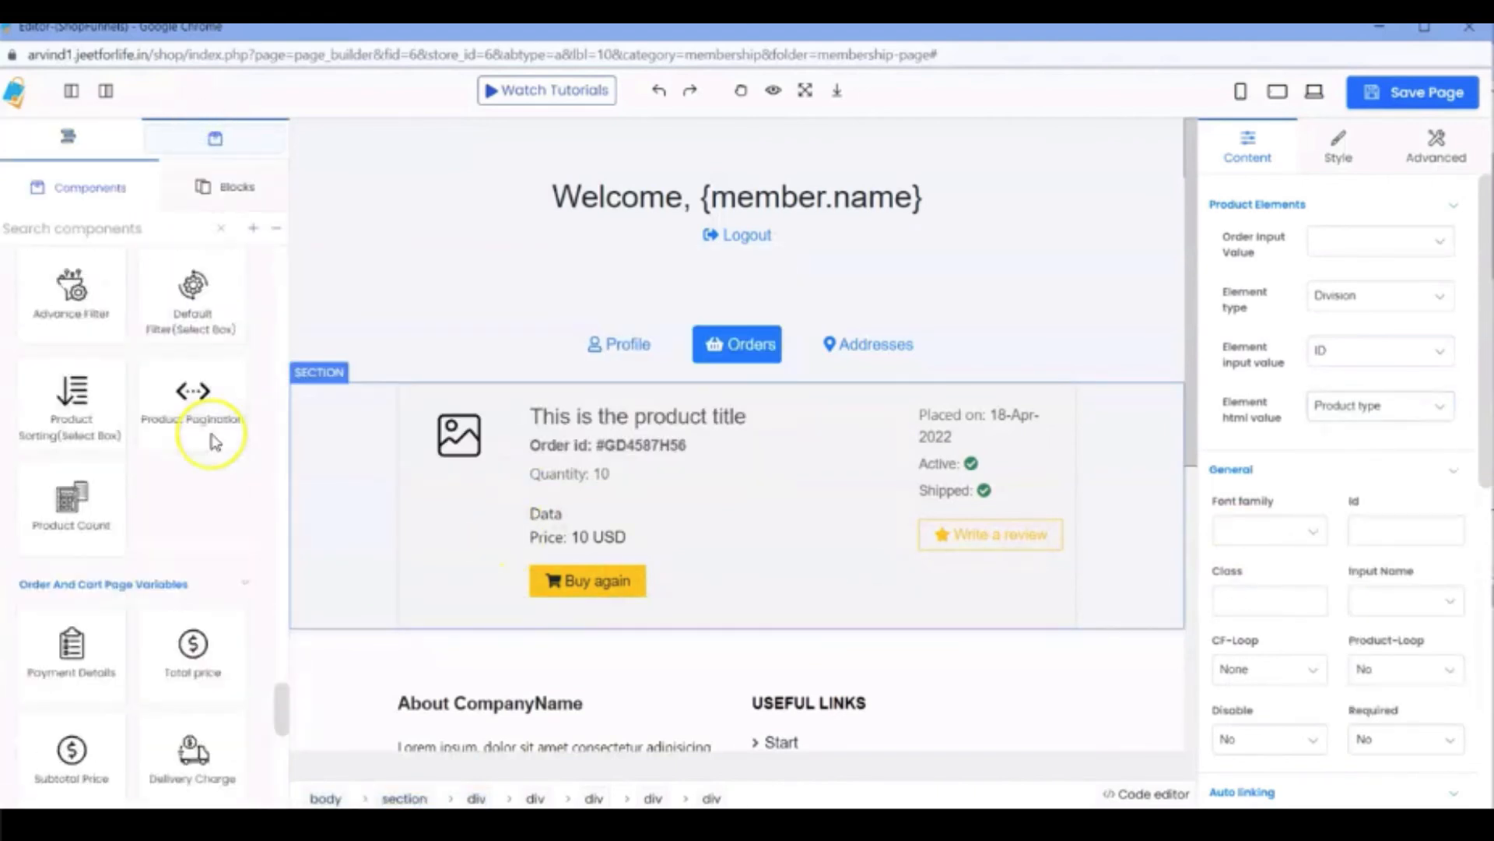
scroll(211, 441, "down", 5)
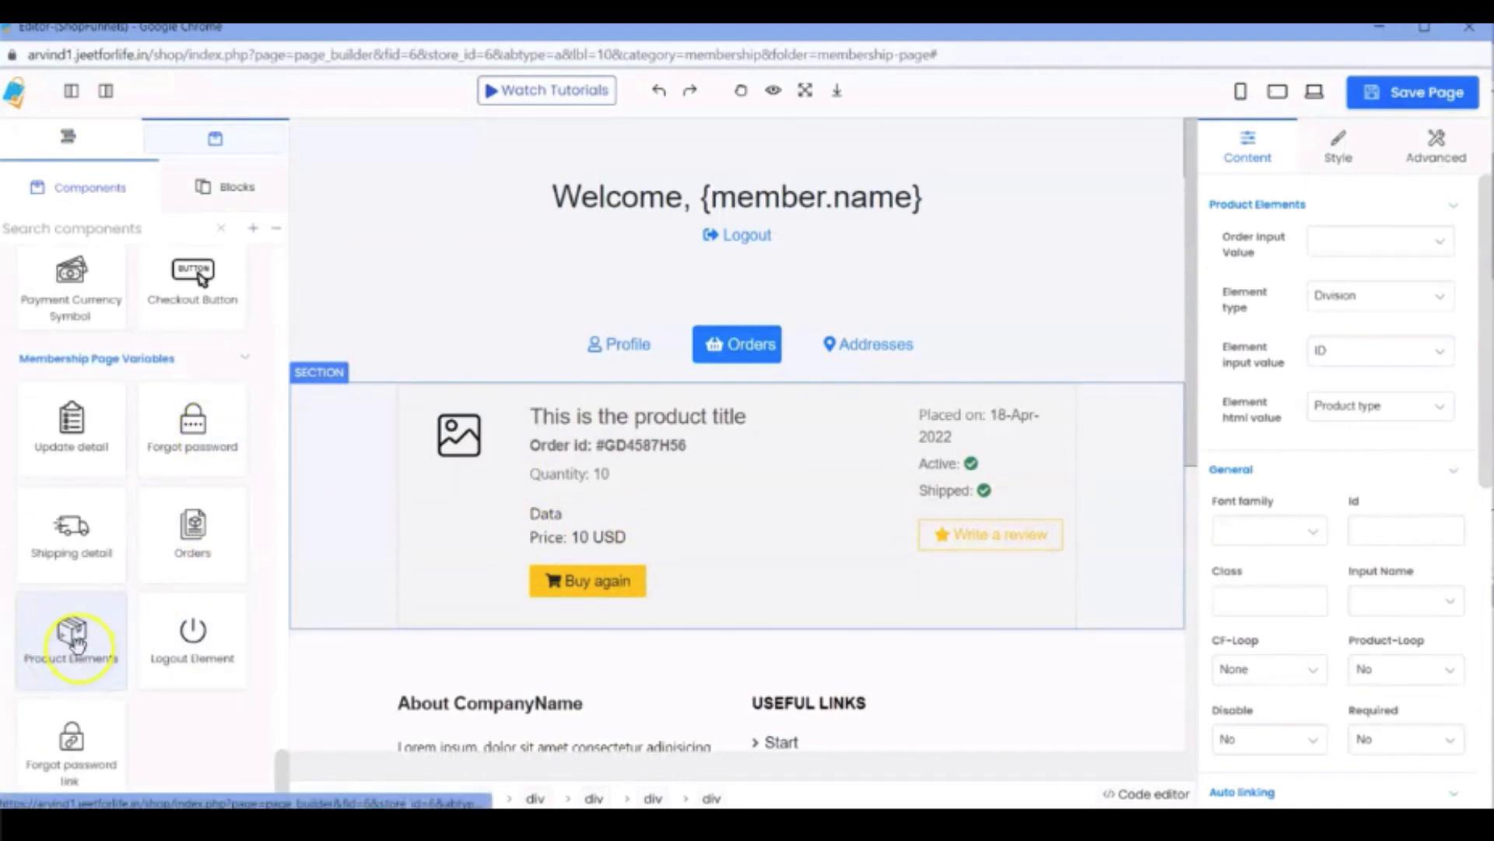
left_click(559, 422)
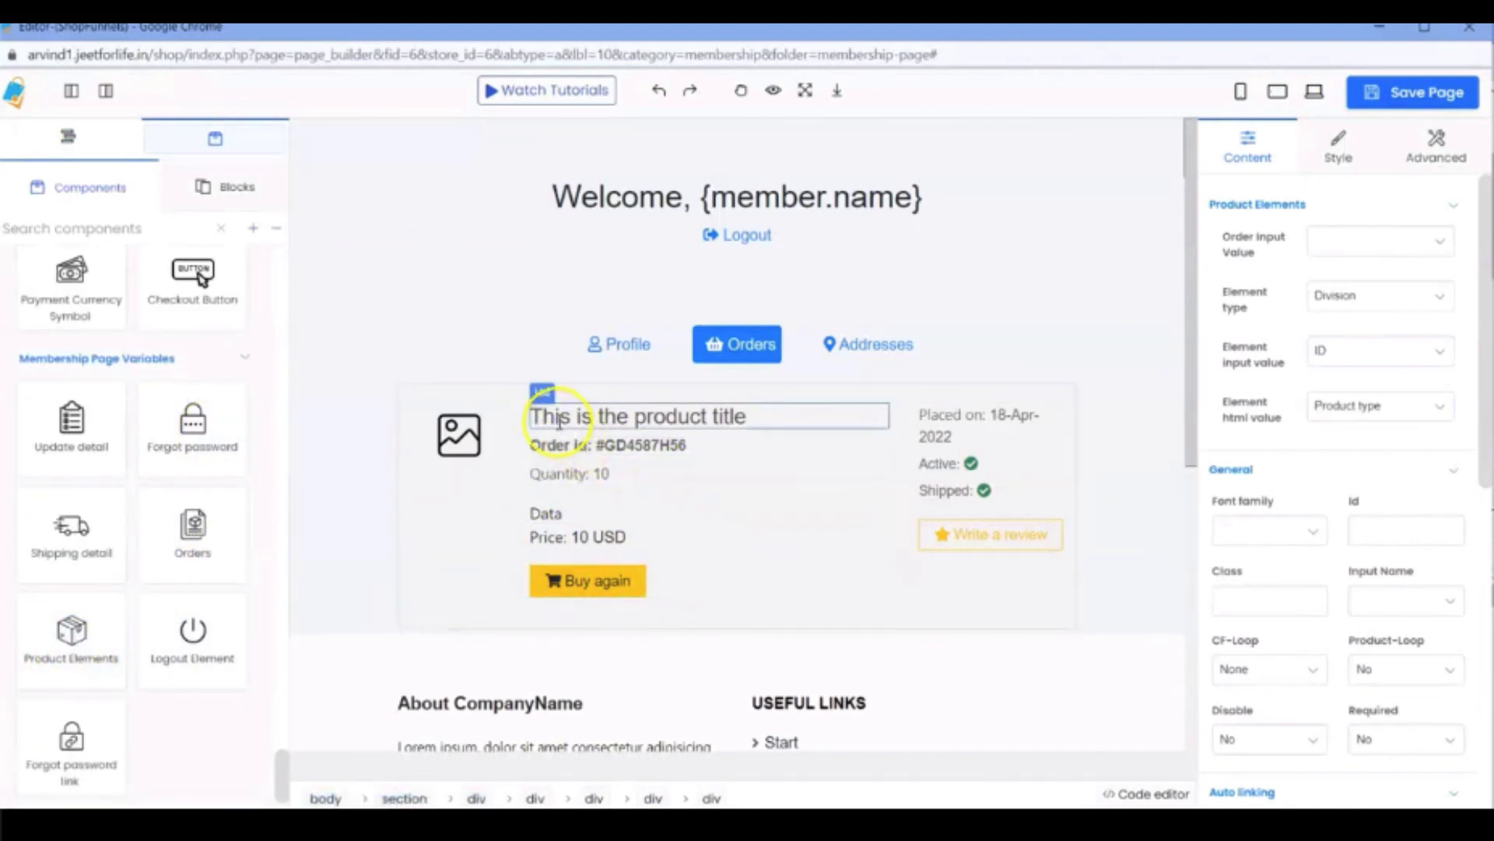
left_click(655, 413)
left_click(708, 441)
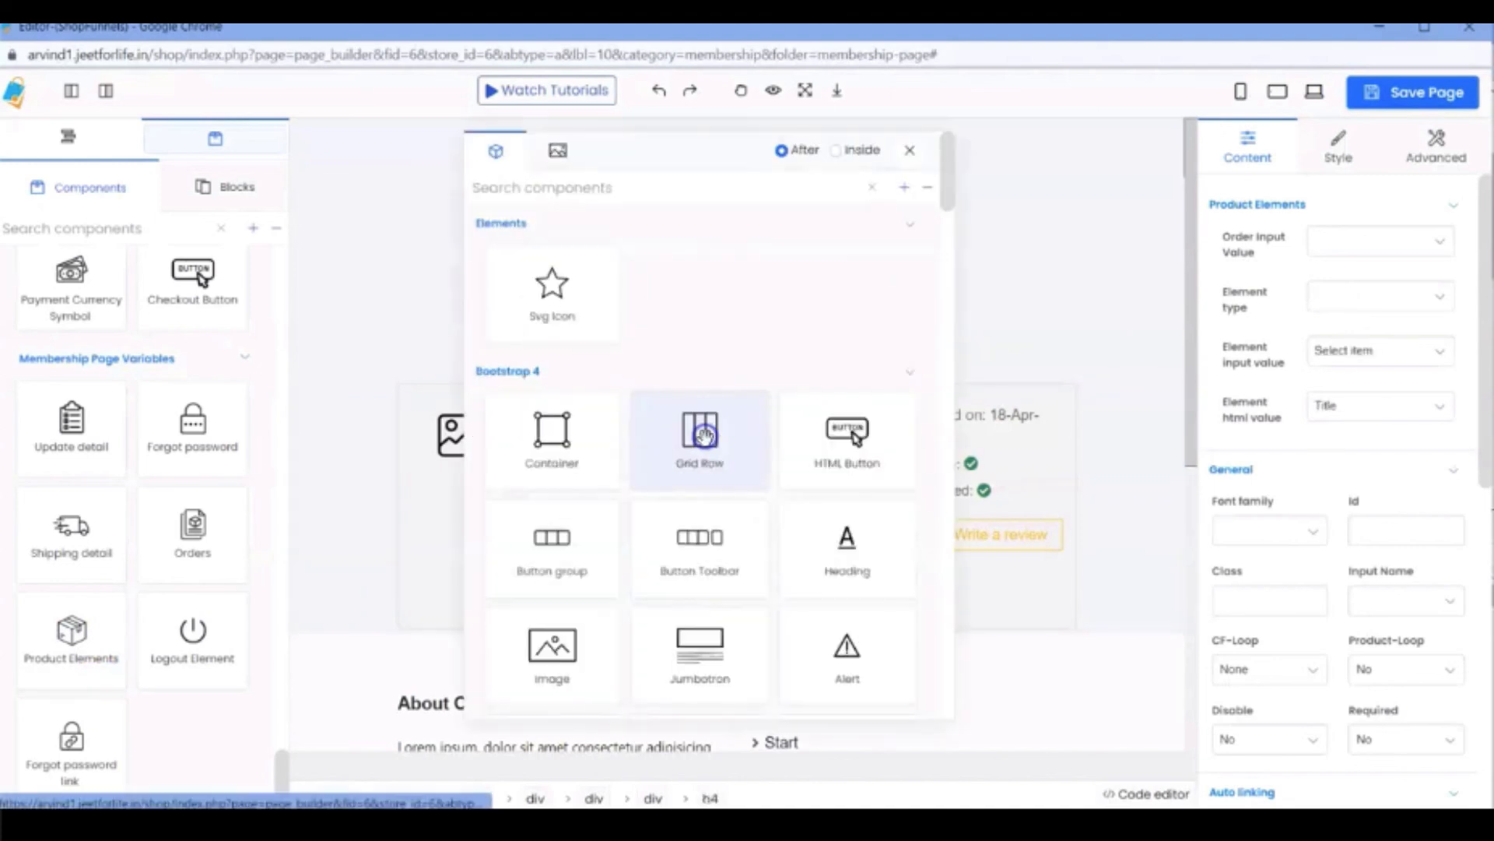
scroll(722, 461, "down", 5)
scroll(721, 461, "down", 15)
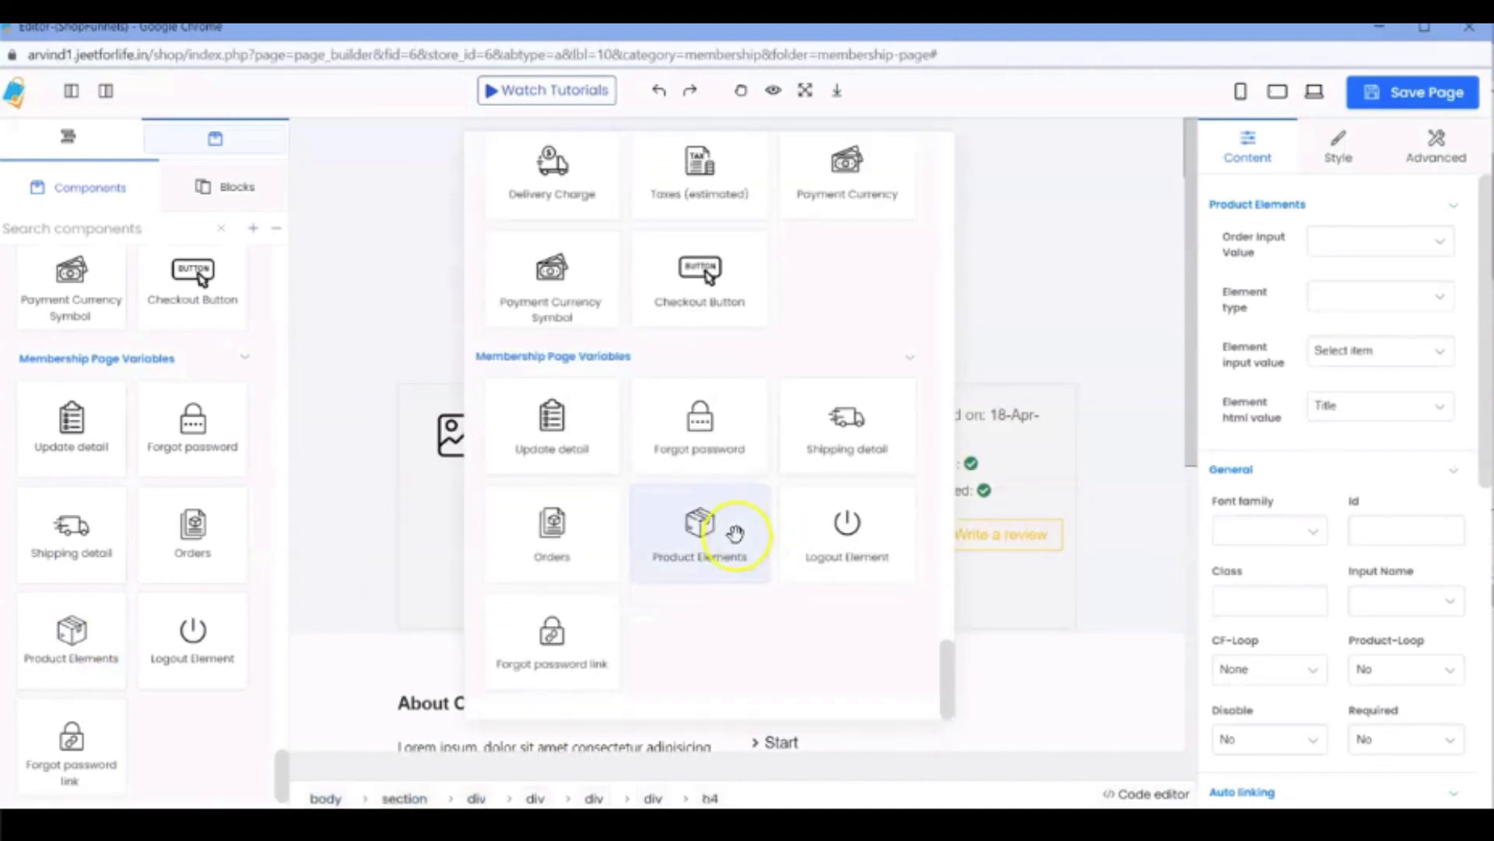
left_click(676, 536)
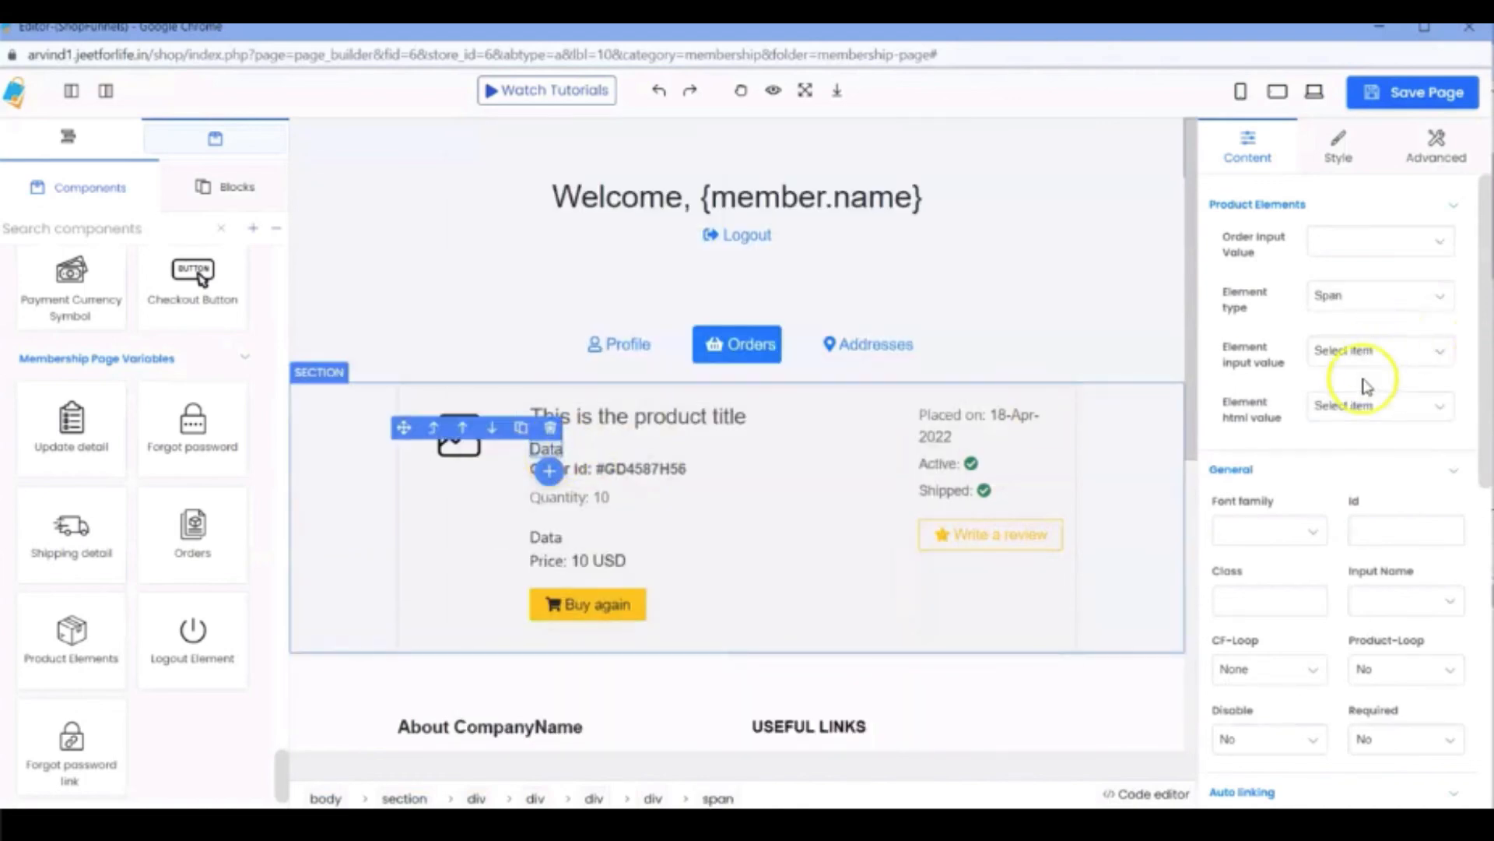
- Set the new element's html value to Payer name and save the page
left_click(1355, 405)
scroll(1355, 576, "down", 4)
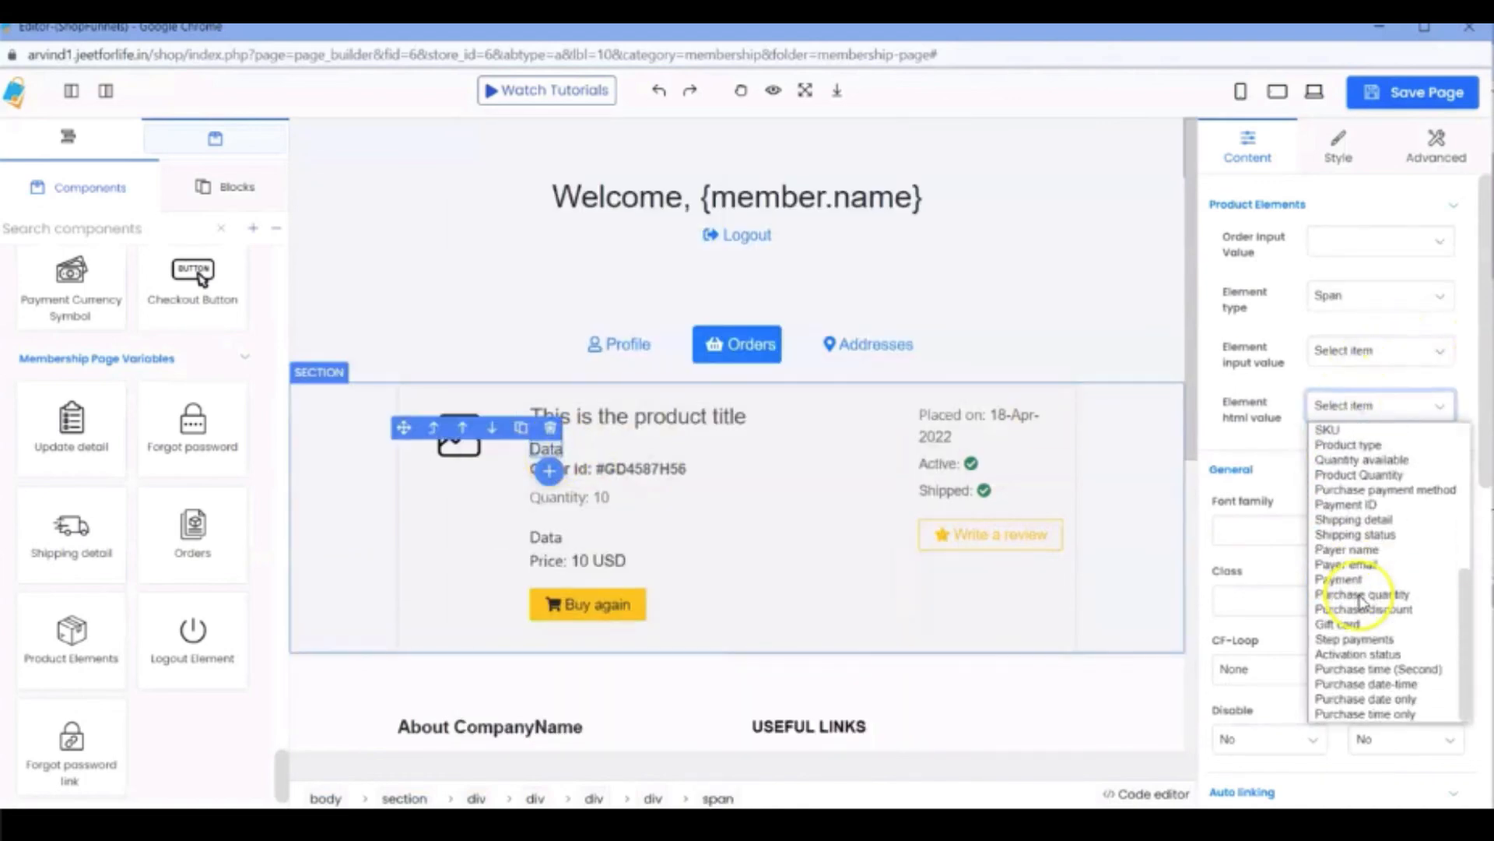
left_click(1364, 549)
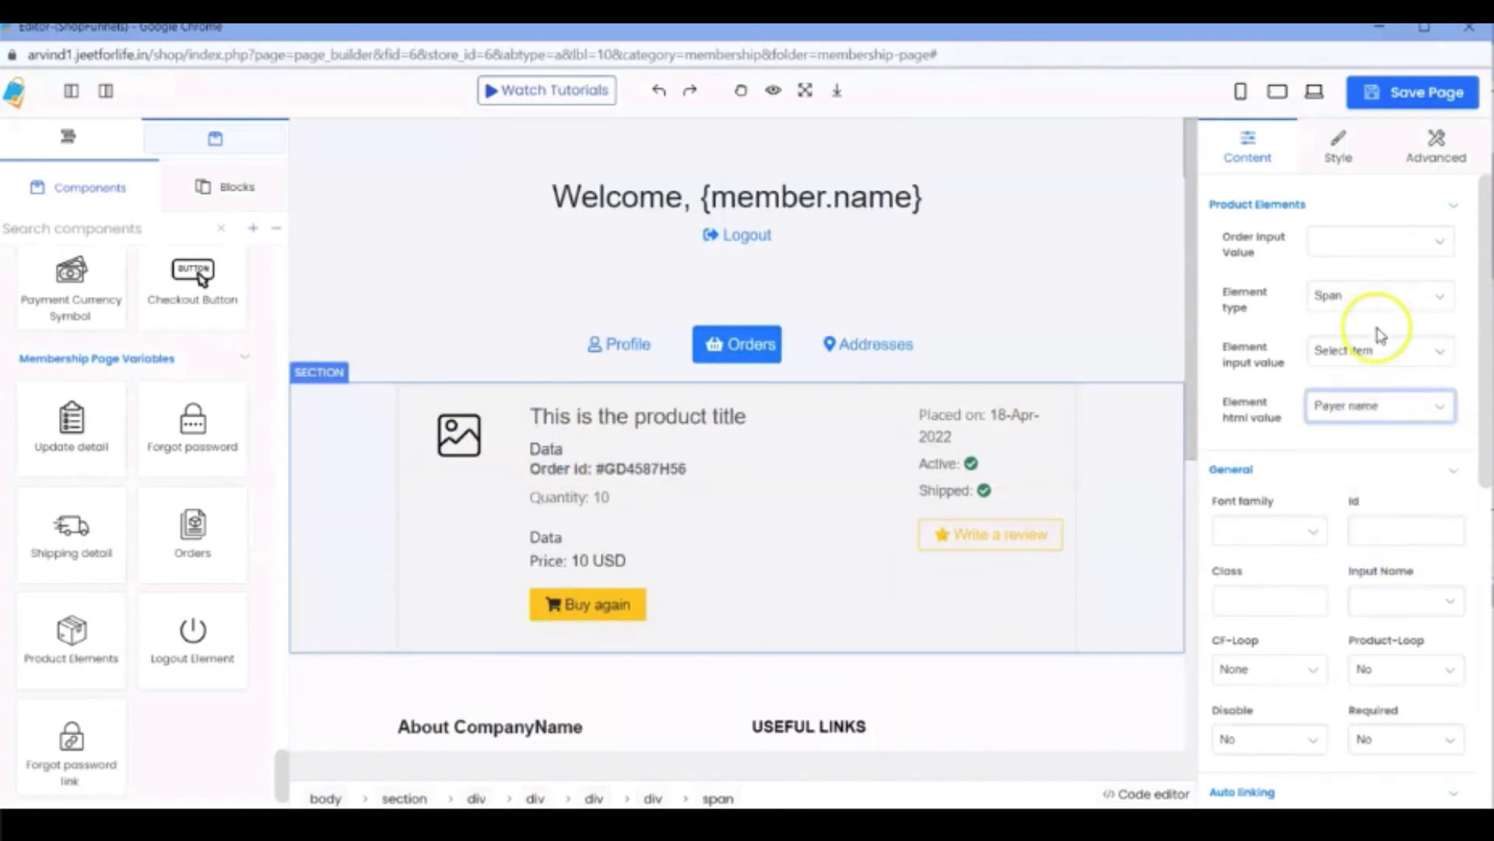
left_click(1417, 93)
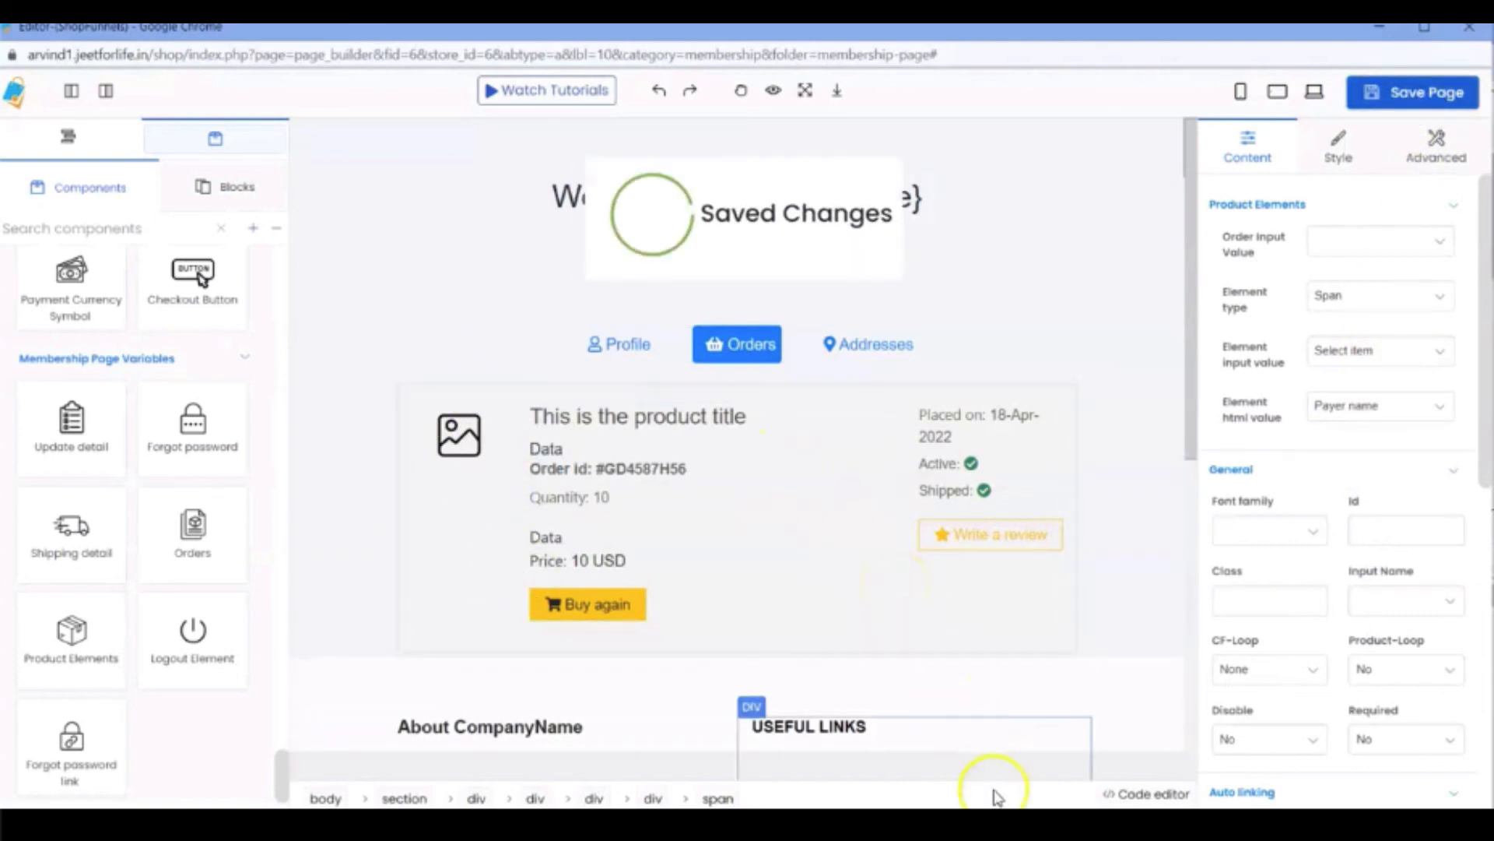
- Switch to the live membership page and check the payer name below the product title in the orders
mouse_move(997, 794)
left_click(959, 767)
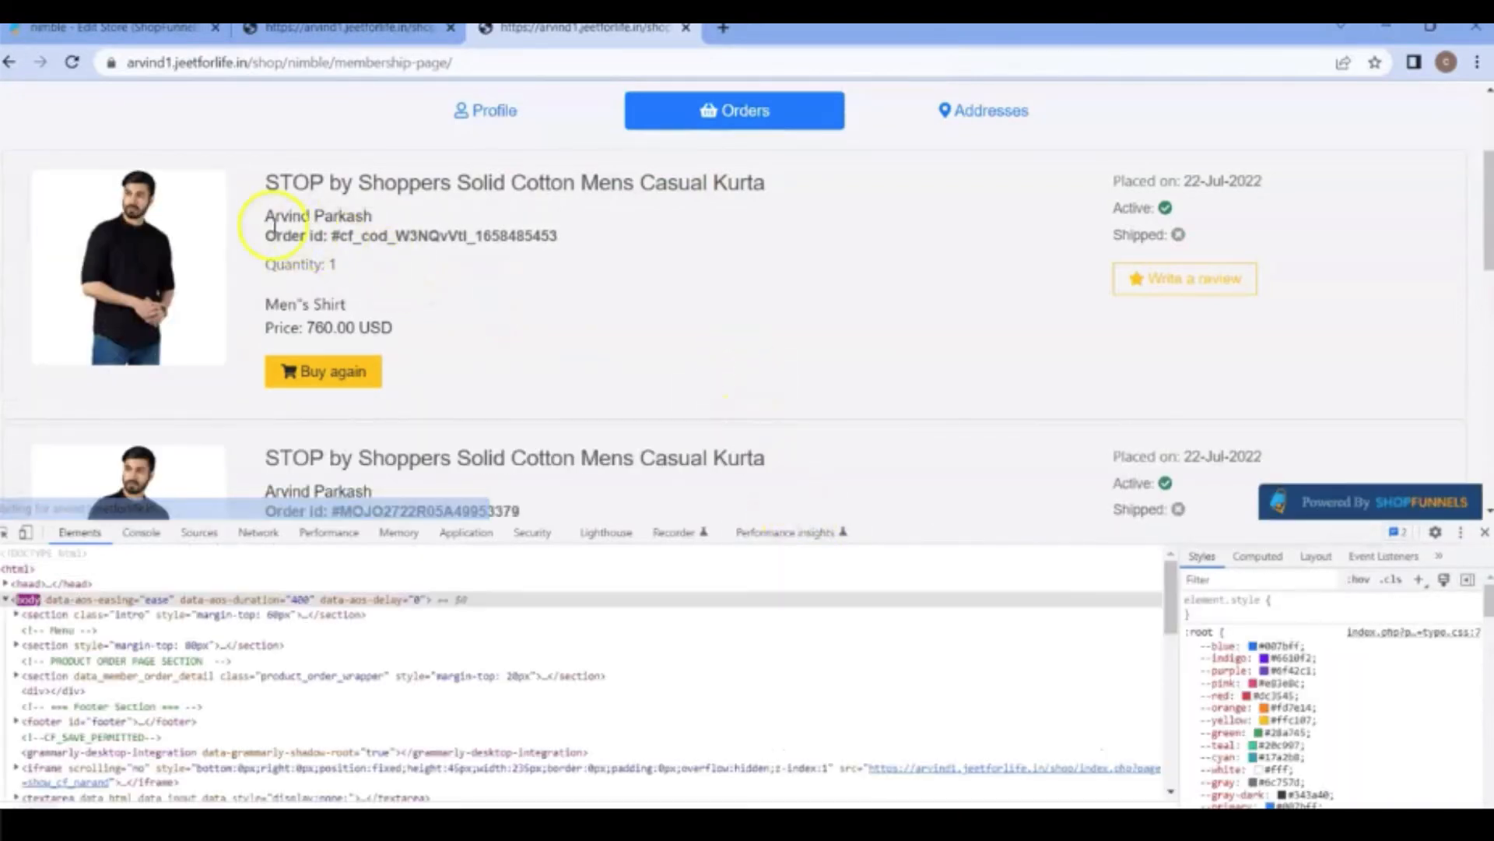
triple_click(282, 216)
- Return to the page editor, add a Forgot password link component beside the Logout link, and save the page
left_click(1089, 800)
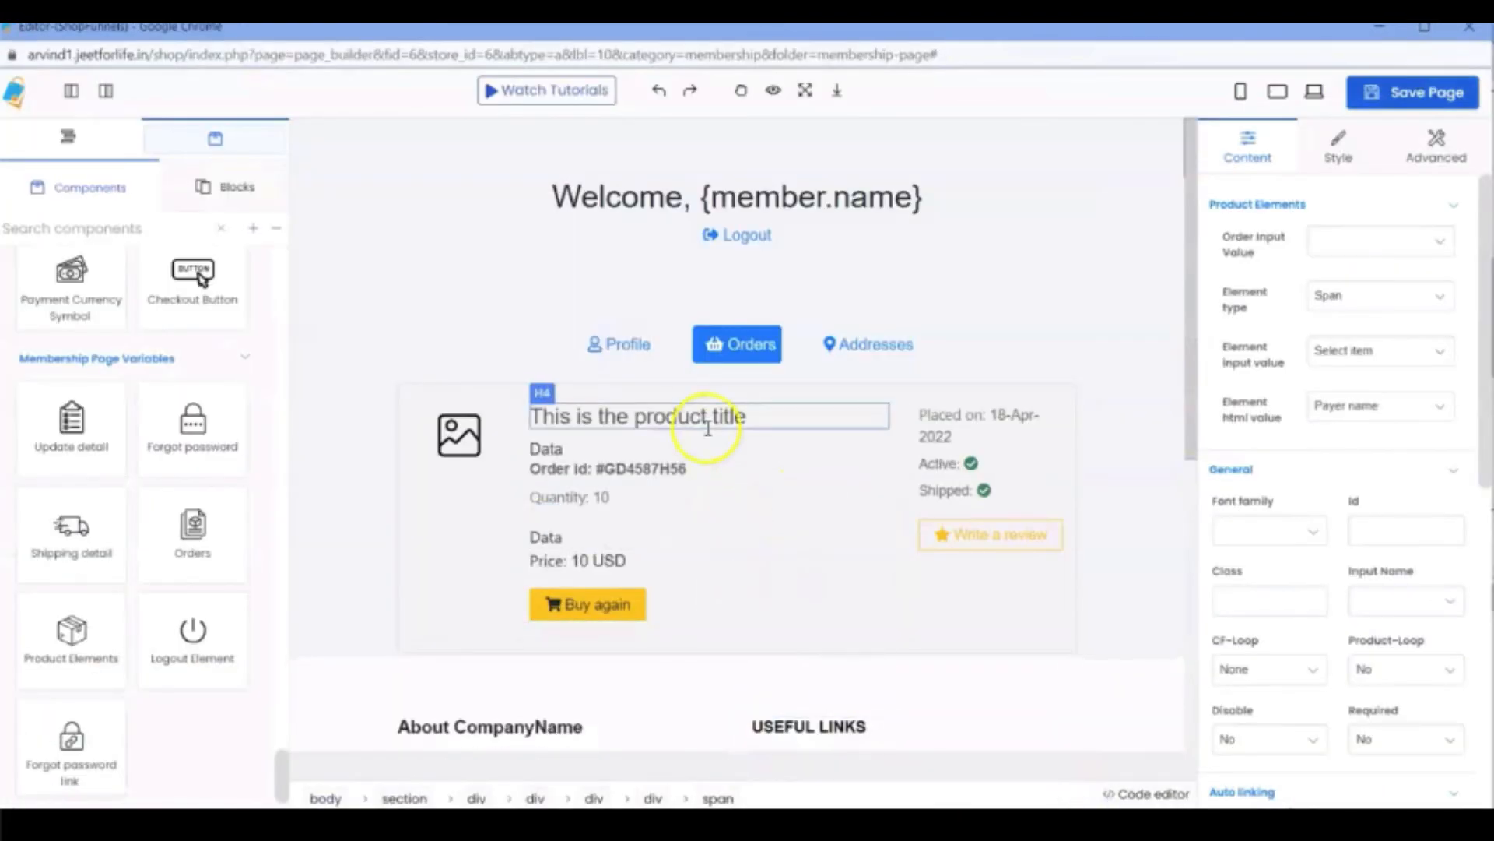
scroll(724, 467, "down", 4)
scroll(727, 477, "up", 4)
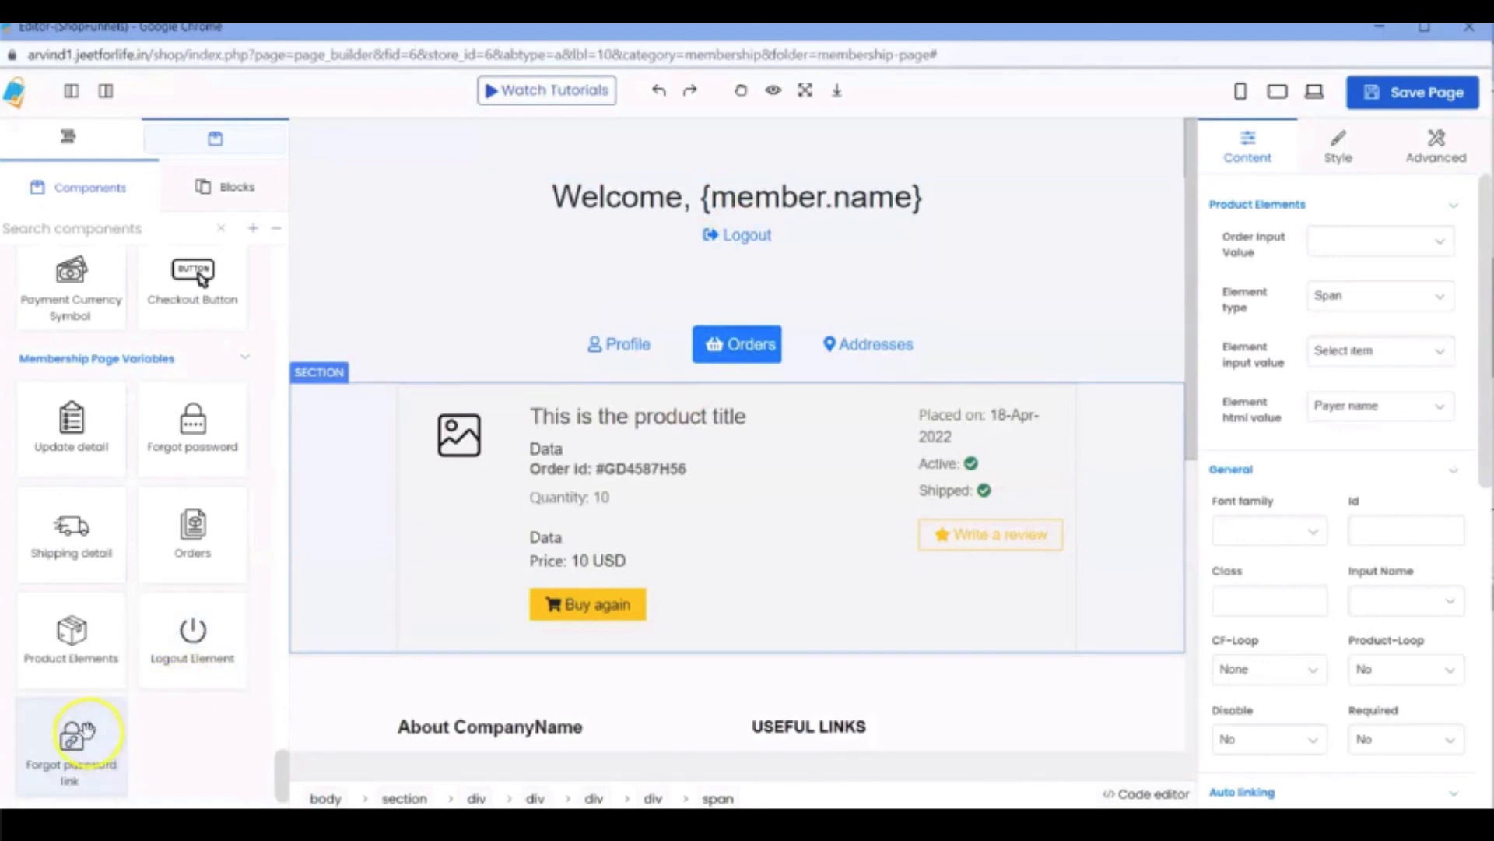
left_click_drag(75, 734, 814, 242)
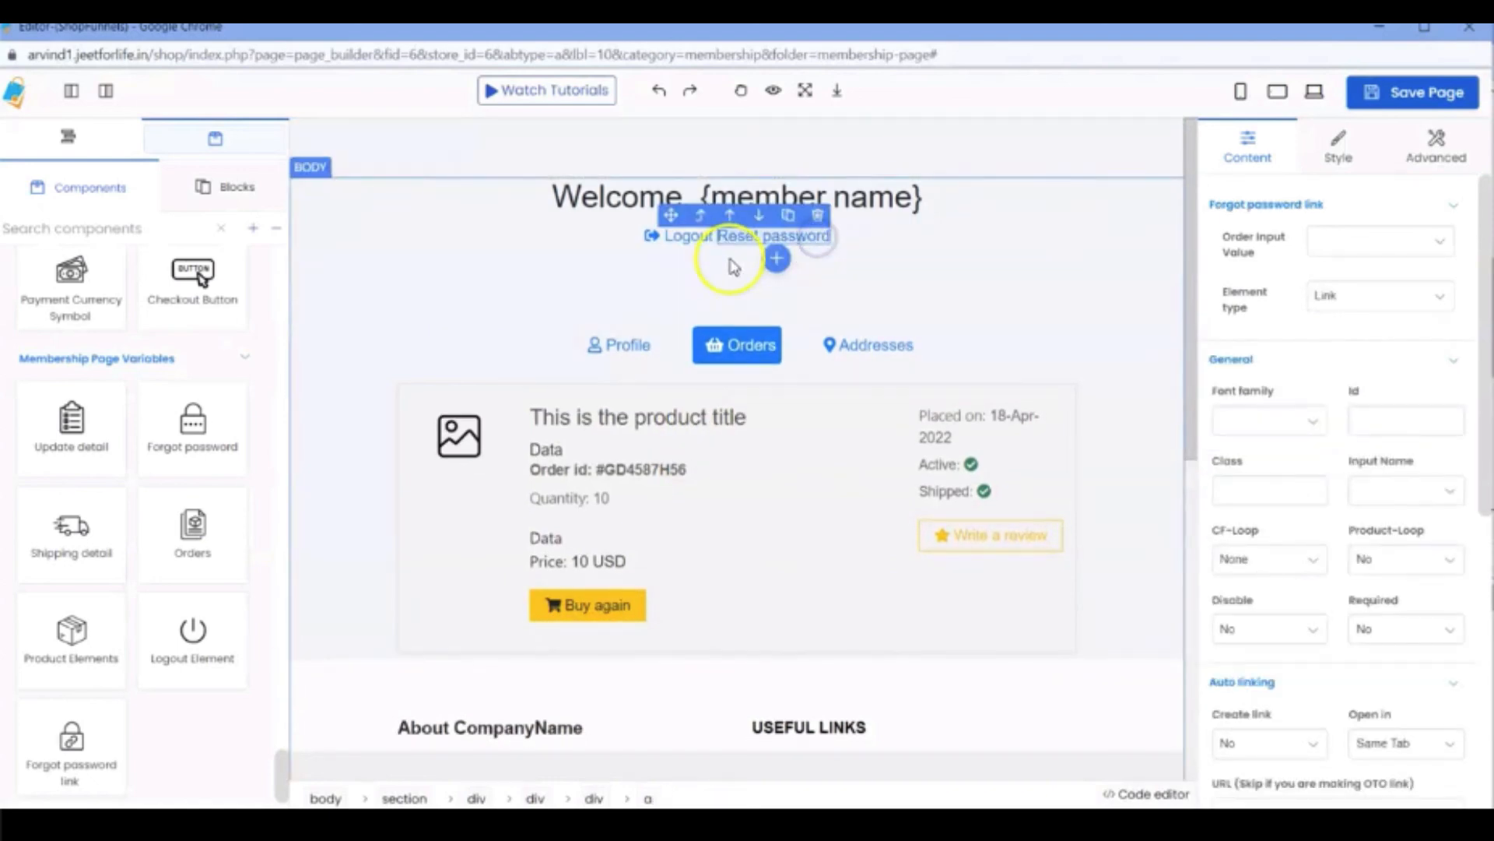
left_click(1421, 94)
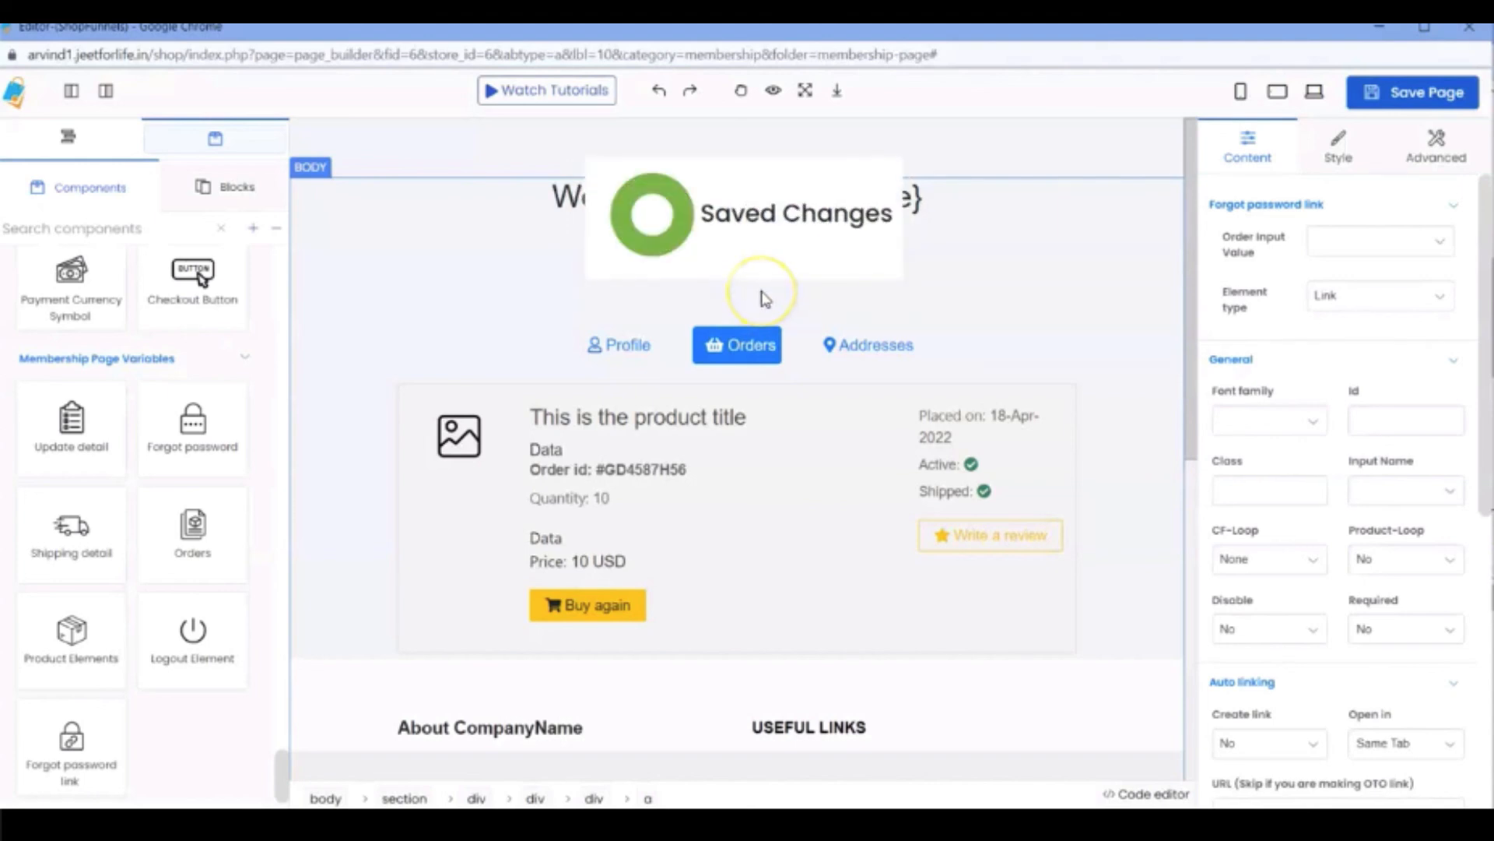
- Reload the live membership page and follow the Reset password link beside Logout to test it
key("alt+Tab")
key("F5")
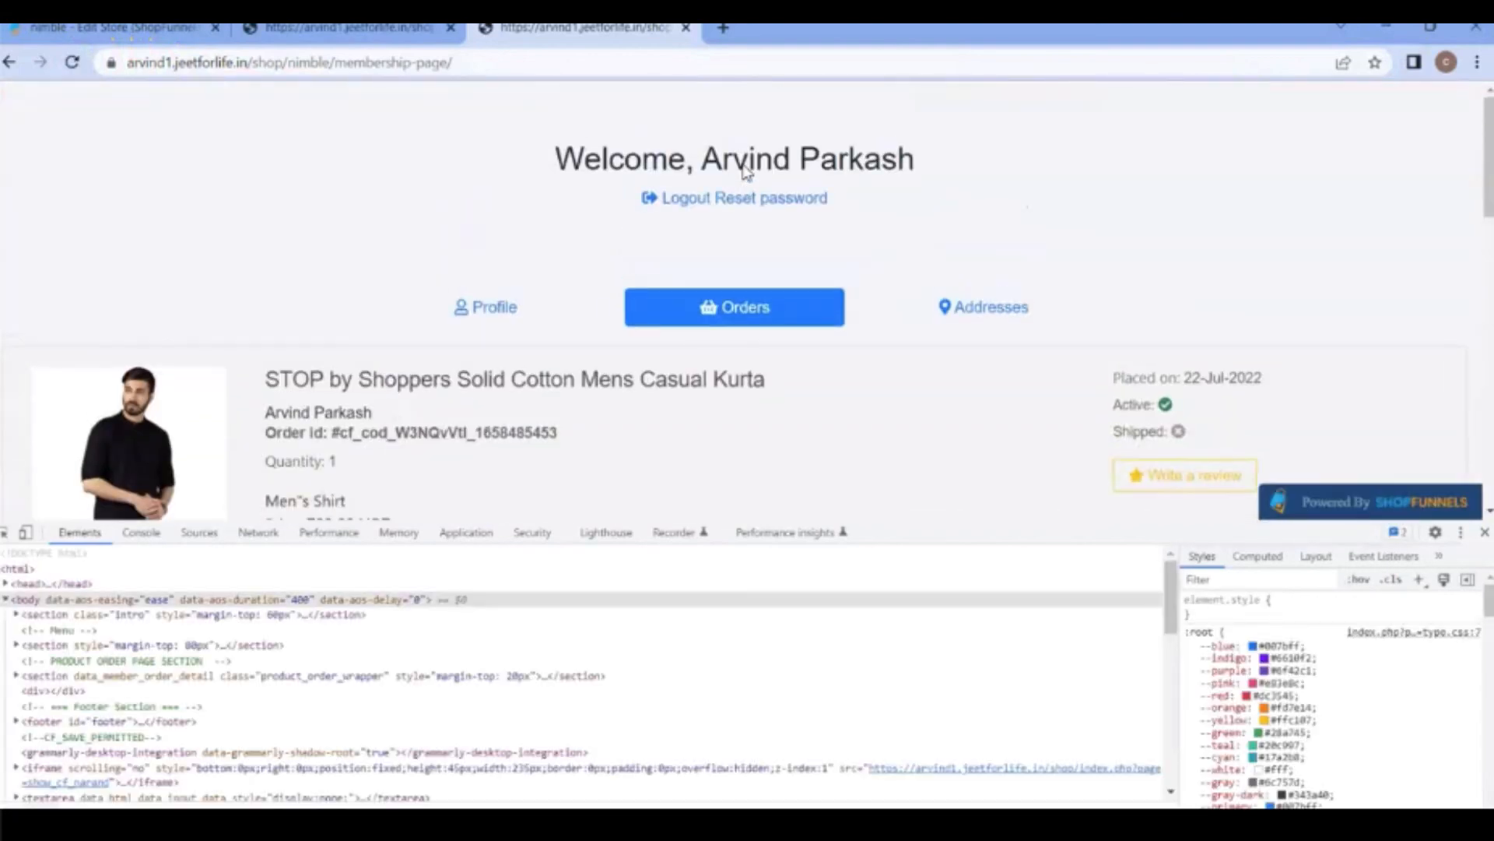
left_click(862, 251)
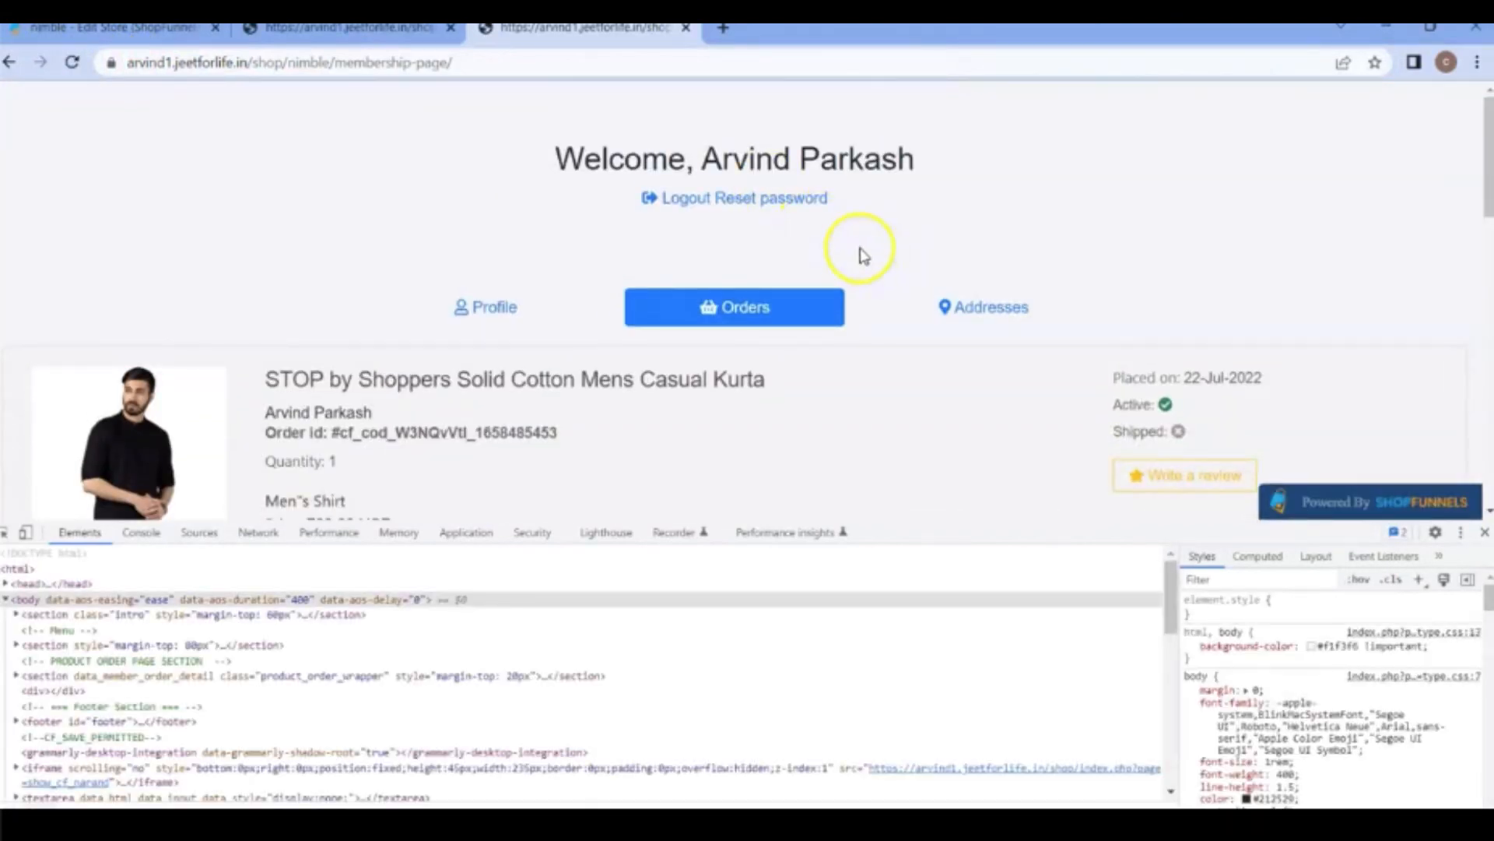
left_click(791, 204)
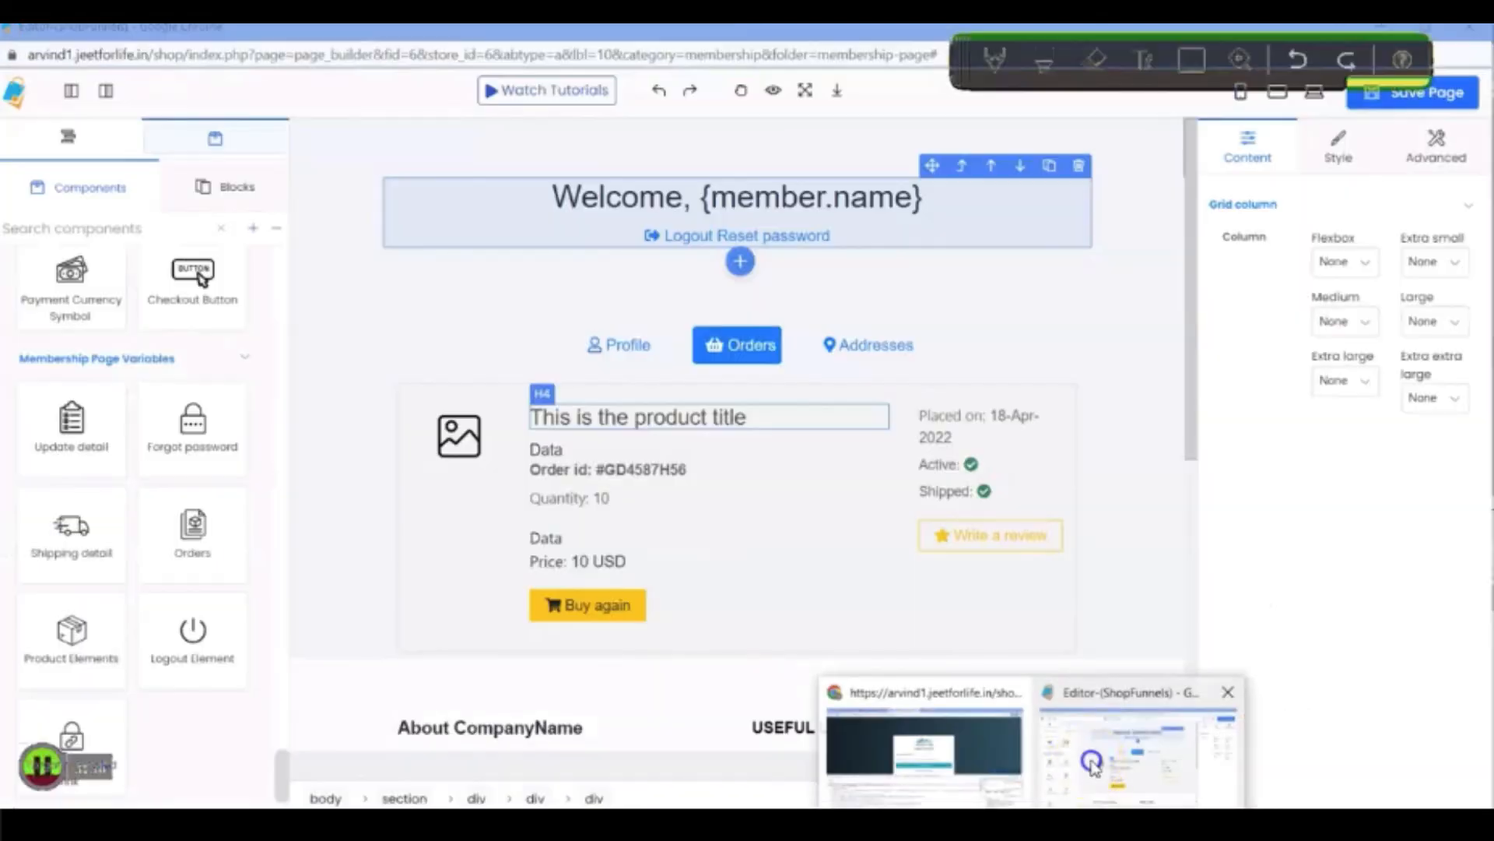
- Select the profile page in the nimble store's page list and open it in the page editor, leaving the membership page editor
left_click(1091, 760)
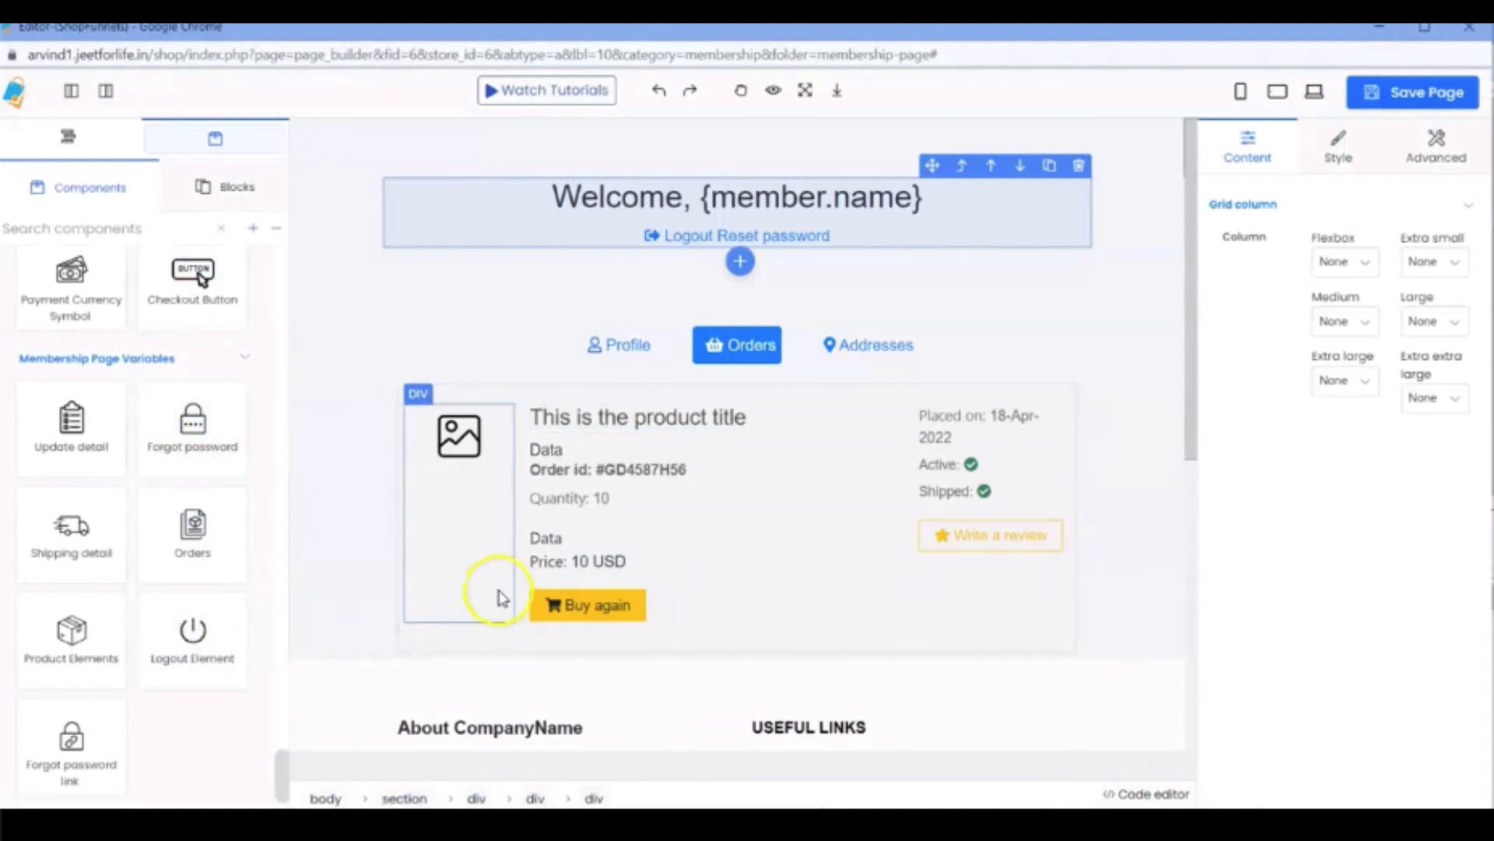
left_click(871, 760)
left_click(353, 28)
left_click(106, 29)
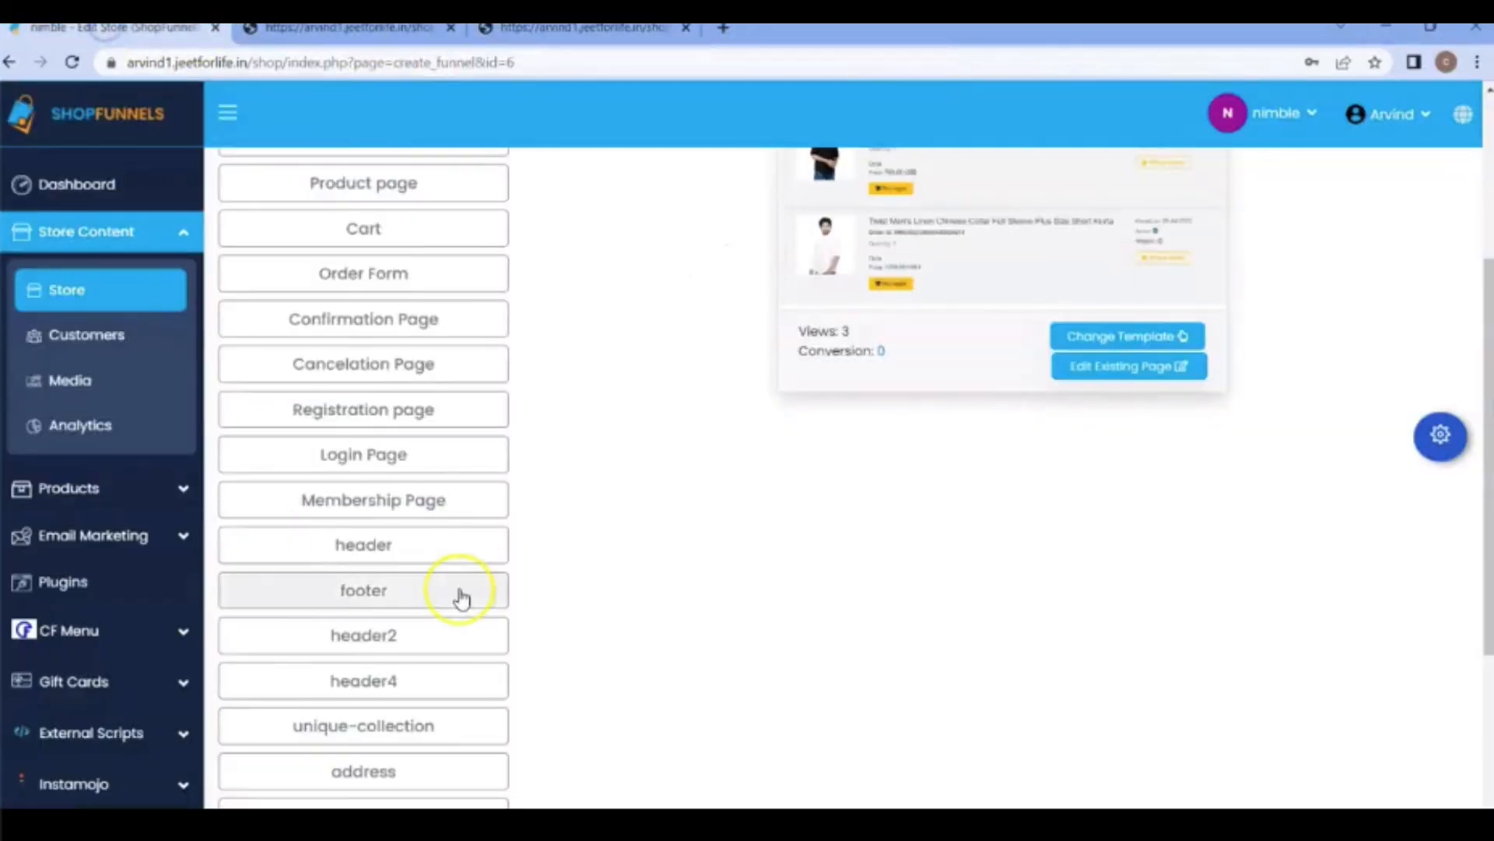
scroll(461, 598, "down", 4)
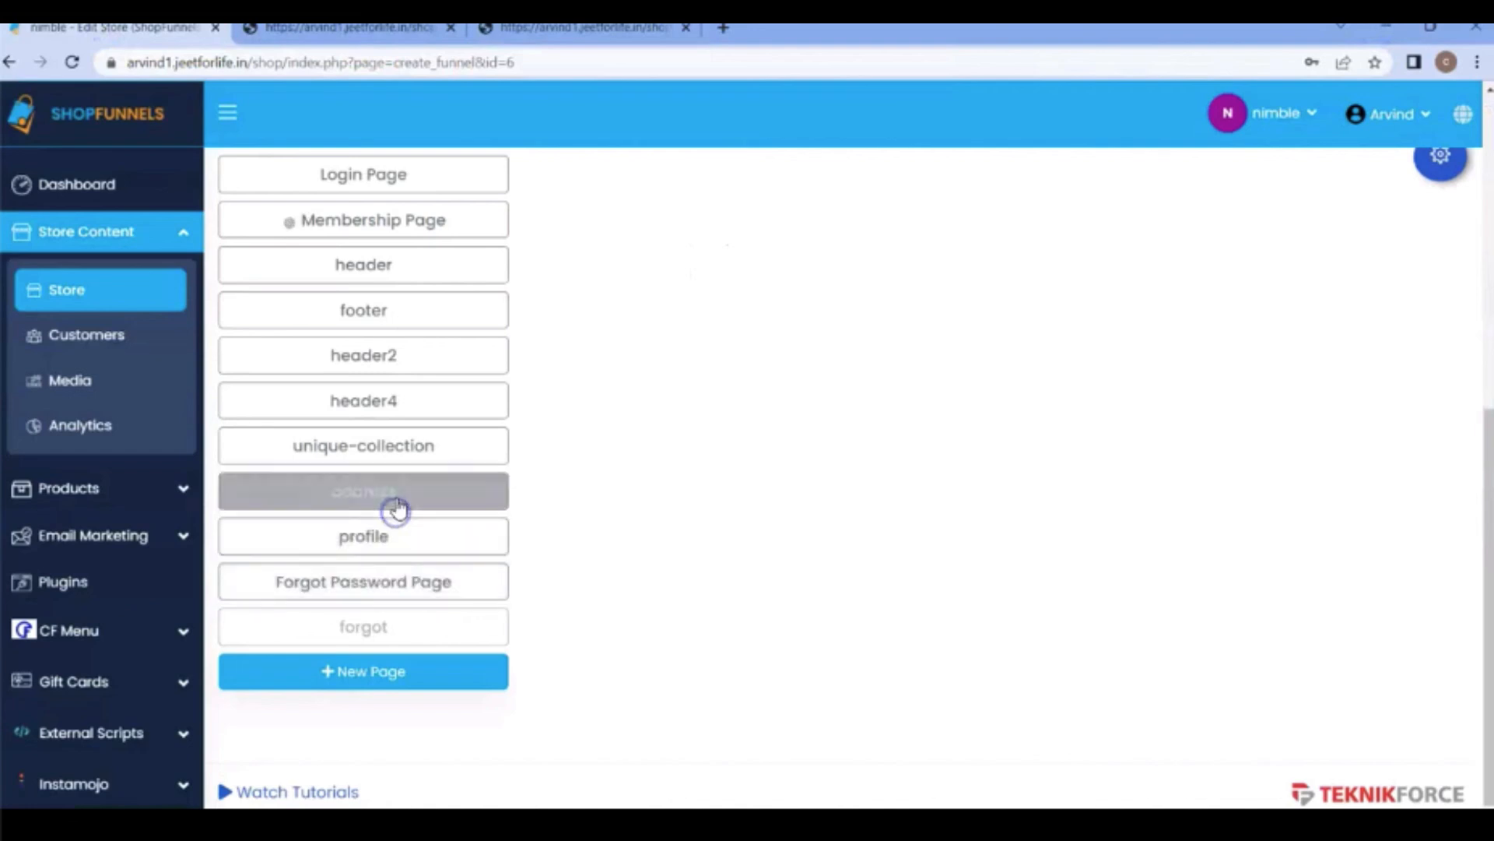
left_click(399, 536)
scroll(802, 467, "up", 5)
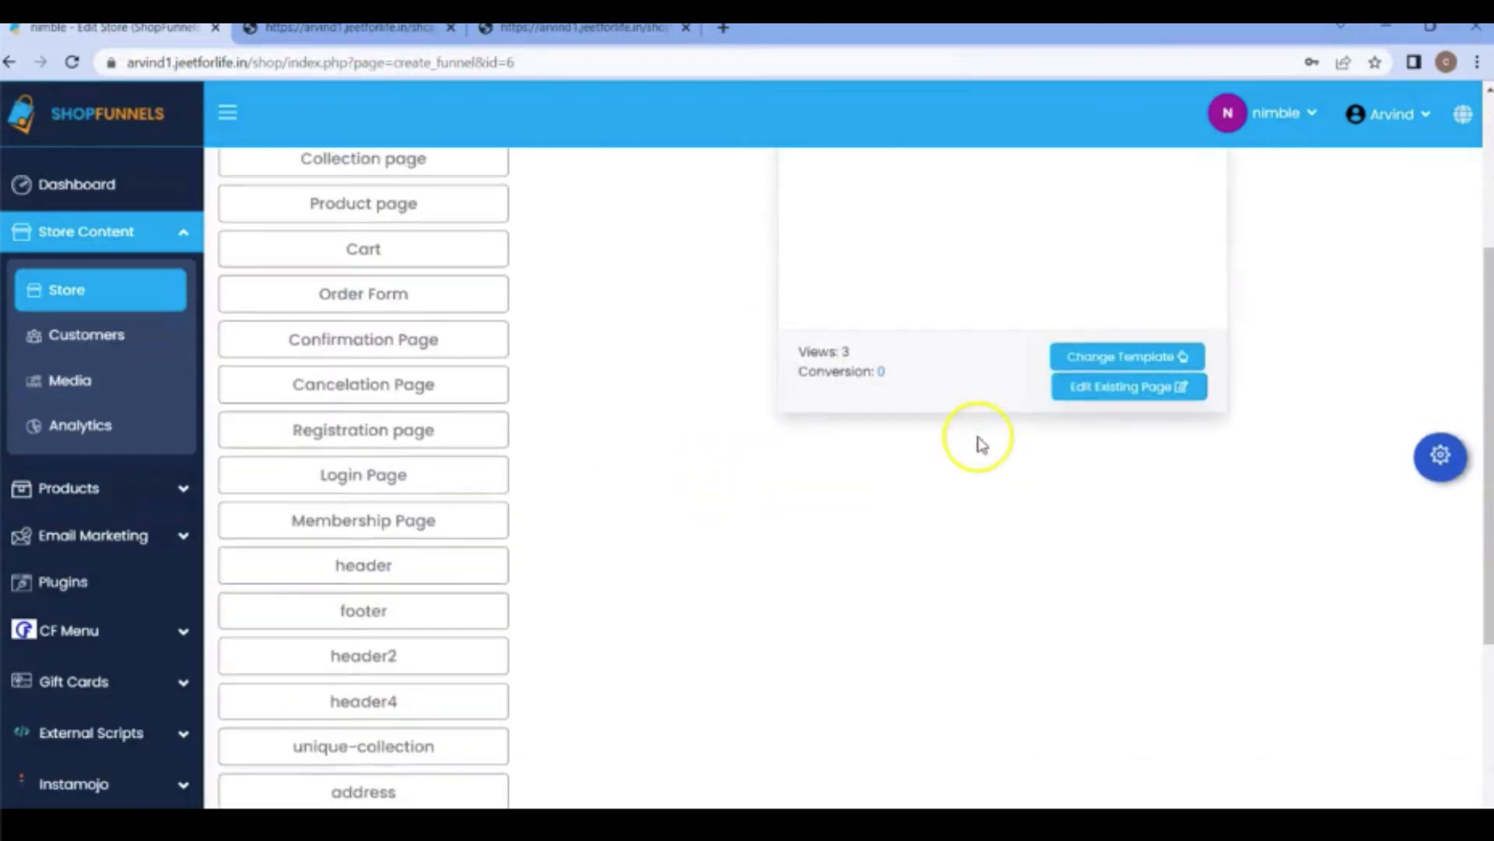
left_click(1082, 476)
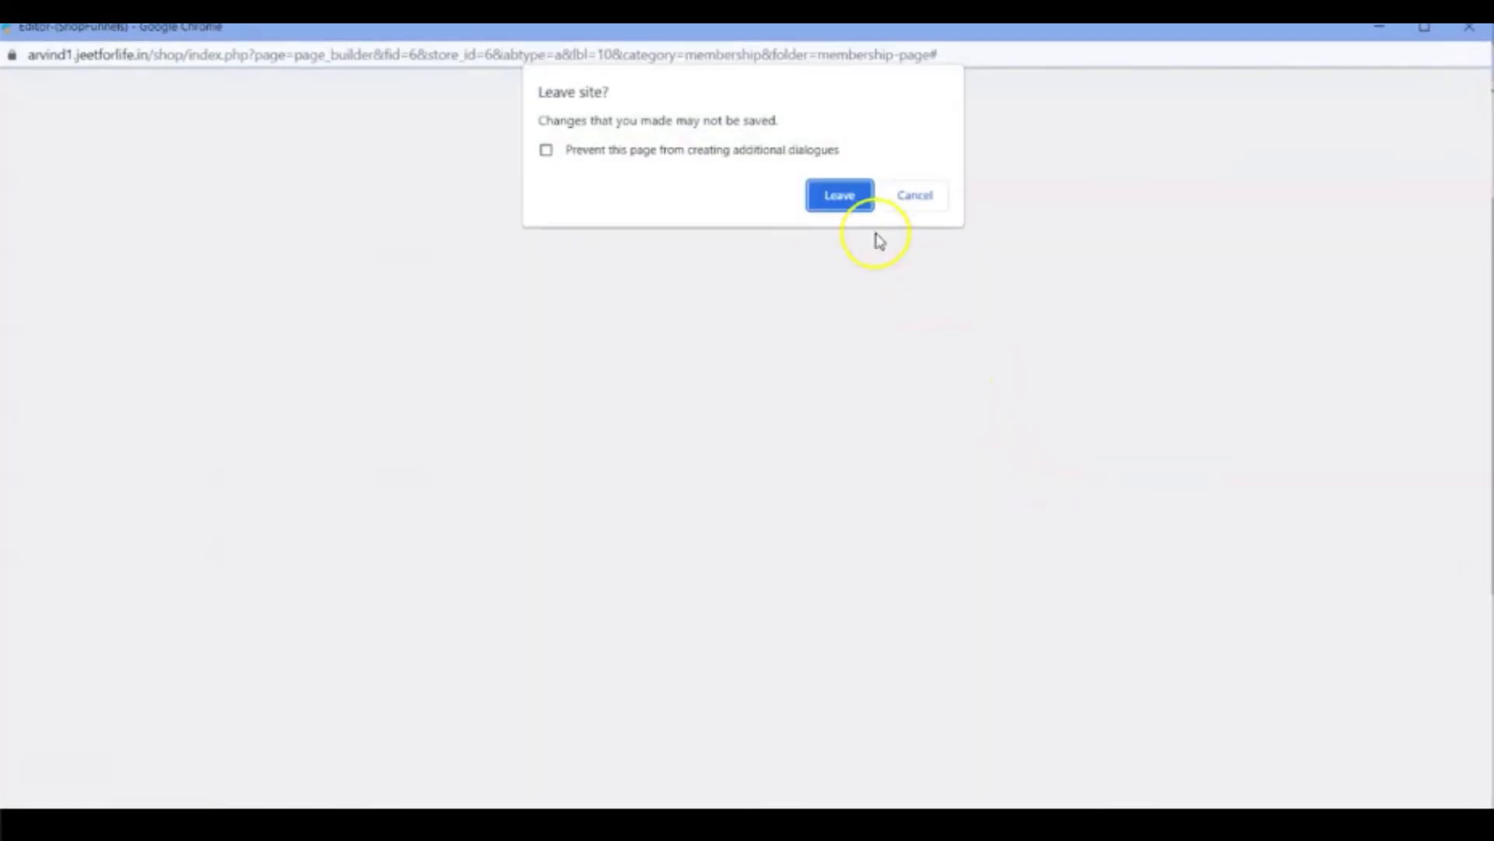
left_click(842, 197)
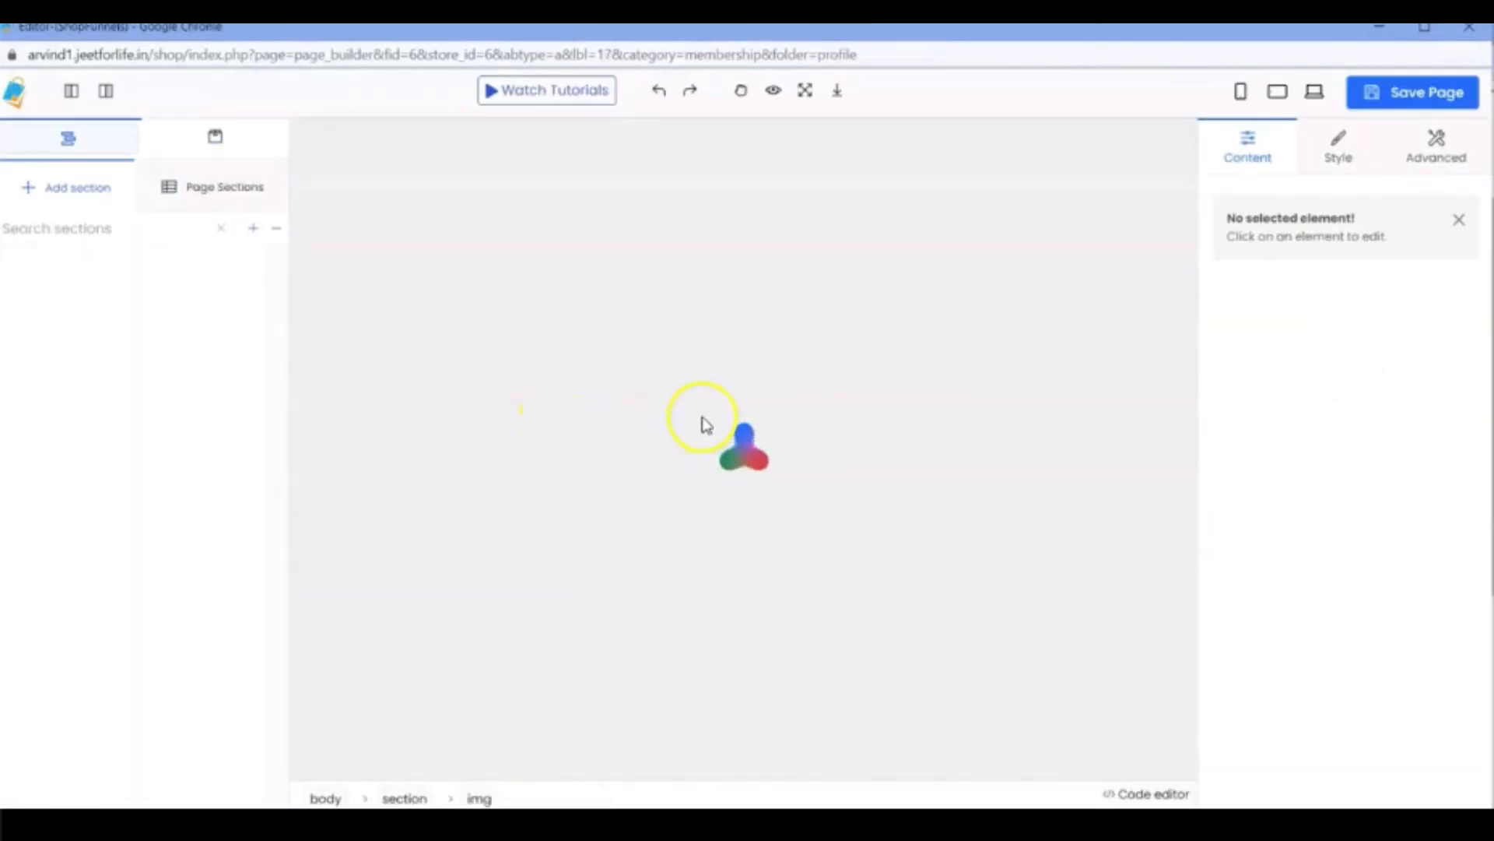
scroll(744, 428, "down", 8)
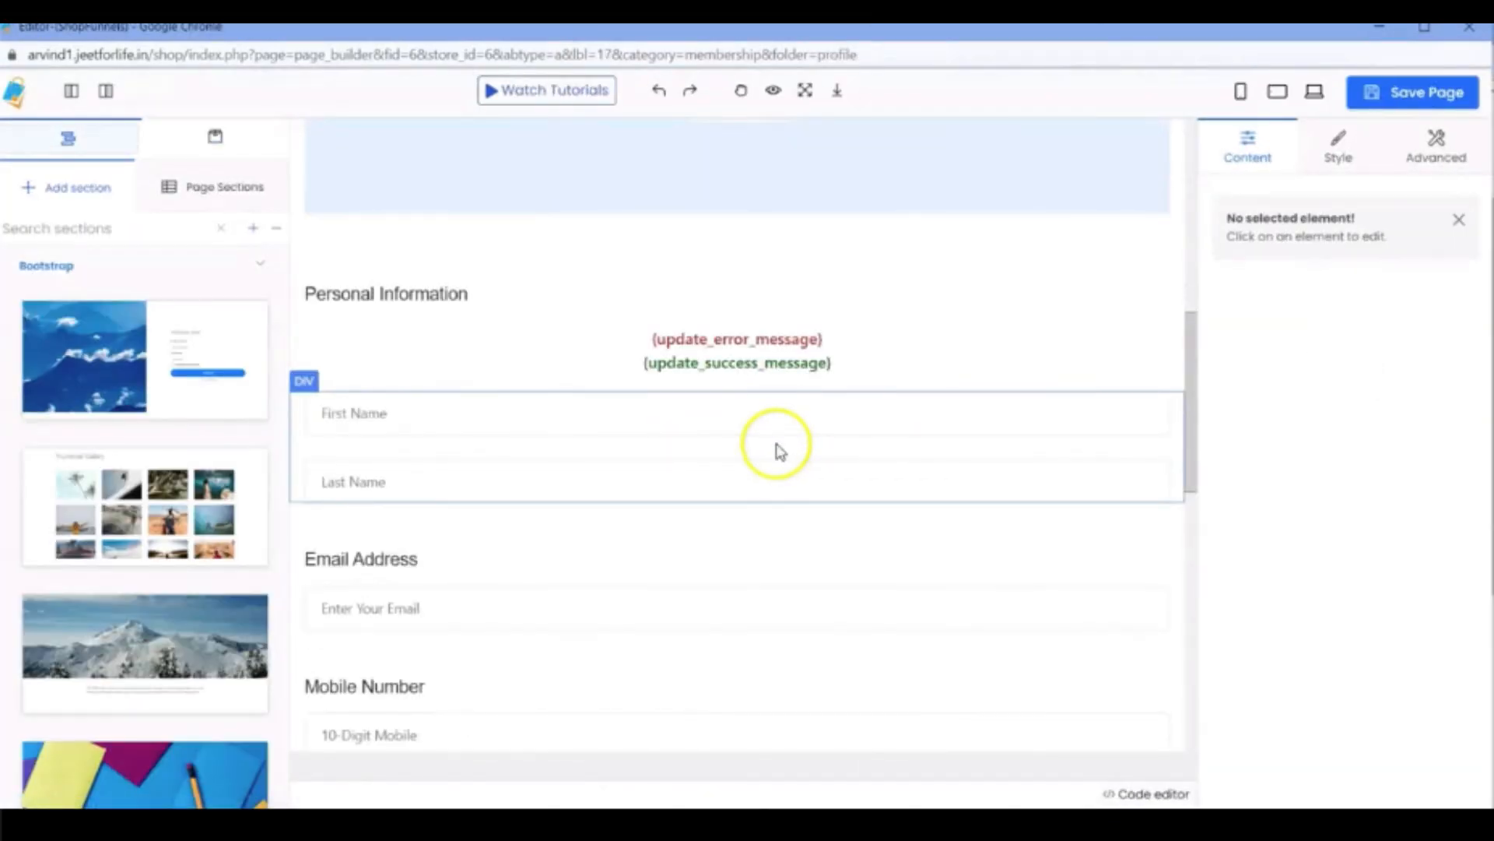